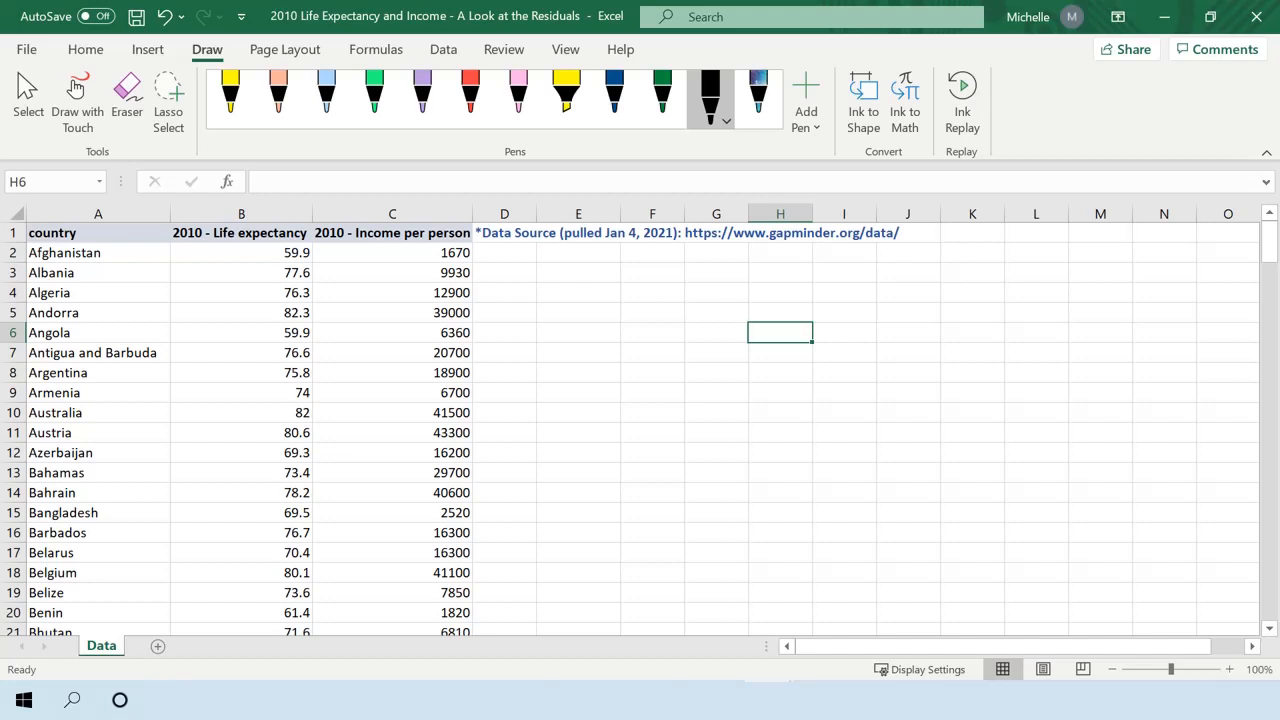
Handwrite the regression model yᵢ = β₀ + β₁xᵢ + εᵢ in black ink beside the data, below the data source note.
{"action": "mouse_move", "coordinate": [576, 270]}
{"action": "left_mouse_down"}
{"action": "mouse_move", "coordinate": [590, 293]}
{"action": "mouse_move", "coordinate": [637, 263]}
{"action": "mouse_move", "coordinate": [628, 284]}
{"action": "mouse_move", "coordinate": [674, 286]}
{"action": "left_mouse_up"}
{"action": "left_click_drag", "start_coordinate": [667, 279], "coordinate": [730, 292]}
{"action": "left_click_drag", "start_coordinate": [742, 285], "coordinate": [768, 288]}
{"action": "left_click_drag", "start_coordinate": [761, 281], "coordinate": [809, 294]}
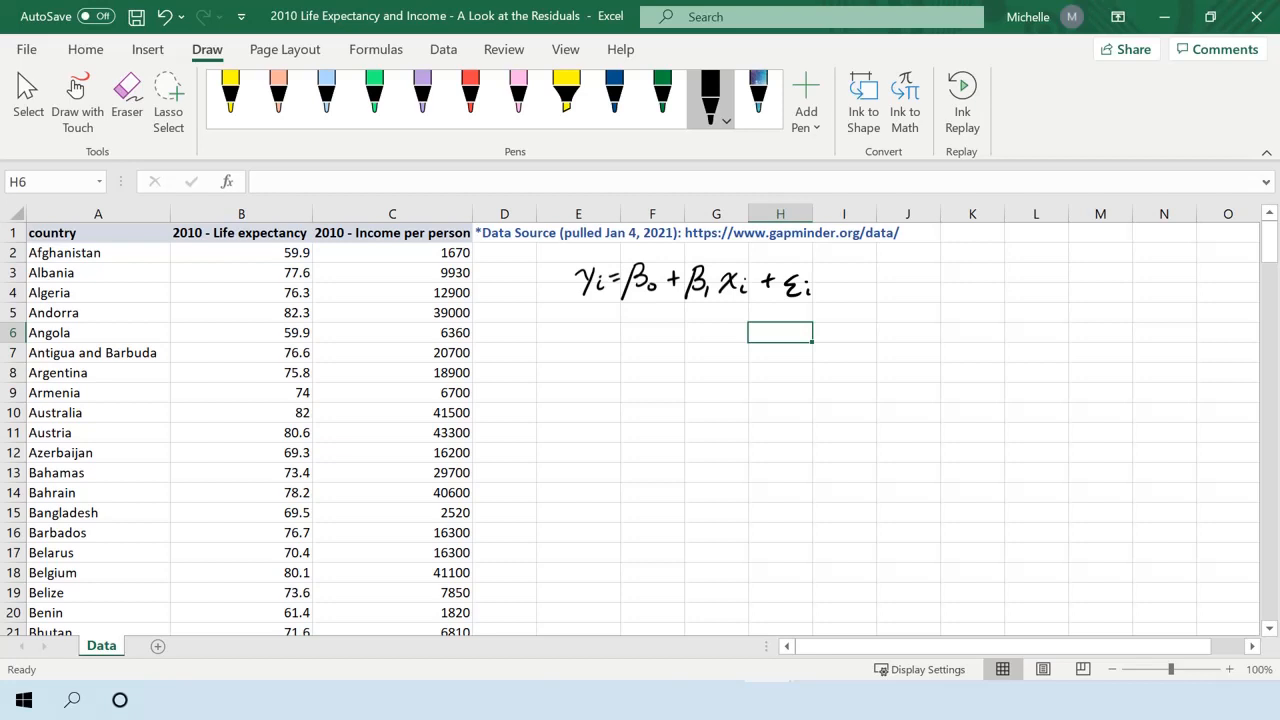
Handwrite the index range i = 1, 2, … 187 in black ink beside the regression model.
{"action": "mouse_move", "coordinate": [876, 277]}
{"action": "left_mouse_down"}
{"action": "mouse_move", "coordinate": [884, 289]}
{"action": "mouse_move", "coordinate": [902, 280]}
{"action": "left_mouse_up"}
{"action": "left_click_drag", "start_coordinate": [891, 286], "coordinate": [910, 290]}
{"action": "left_click_drag", "start_coordinate": [915, 287], "coordinate": [937, 292]}
{"action": "left_click_drag", "start_coordinate": [944, 289], "coordinate": [942, 296]}
{"action": "left_click_drag", "start_coordinate": [984, 275], "coordinate": [983, 293]}
{"action": "mouse_move", "coordinate": [1002, 277]}
{"action": "left_mouse_down"}
{"action": "mouse_move", "coordinate": [996, 292]}
{"action": "mouse_move", "coordinate": [1000, 277]}
{"action": "left_mouse_up"}
{"action": "left_click_drag", "start_coordinate": [1008, 277], "coordinate": [1010, 295]}
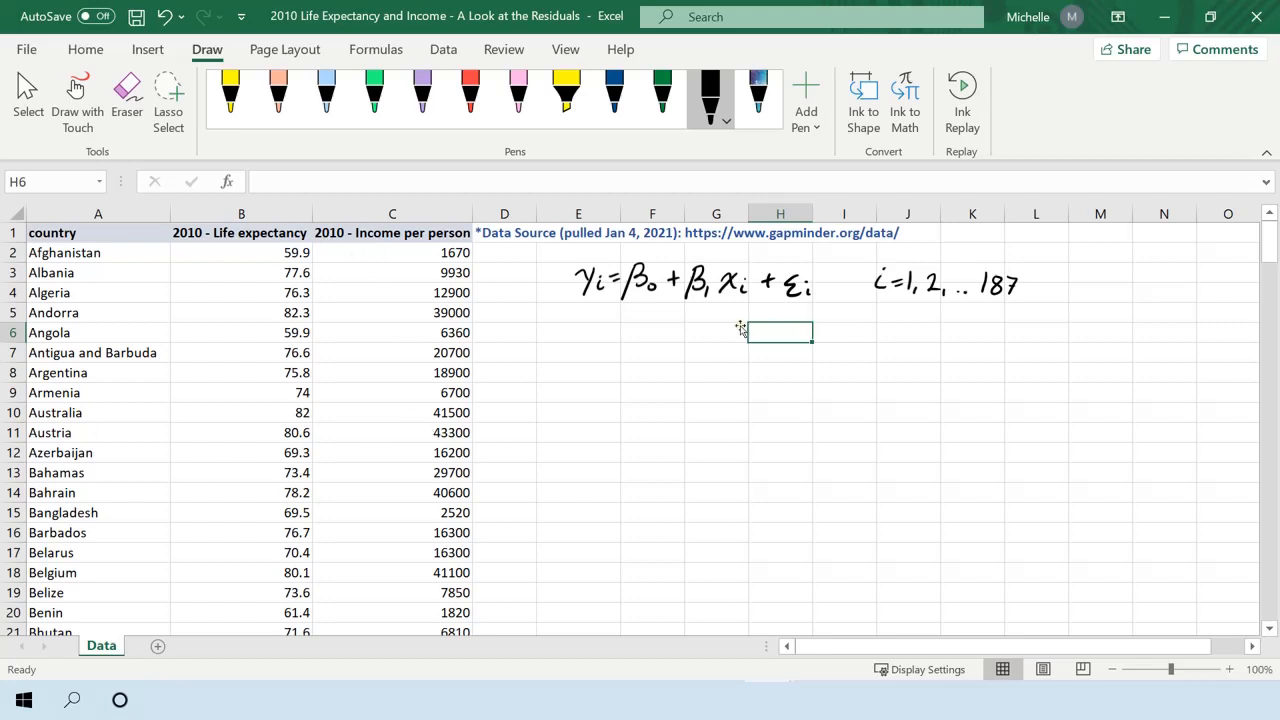
Append "(y)" to the "2010 - Life expectancy" header in B1.
{"action": "left_click", "coordinate": [394, 293]}
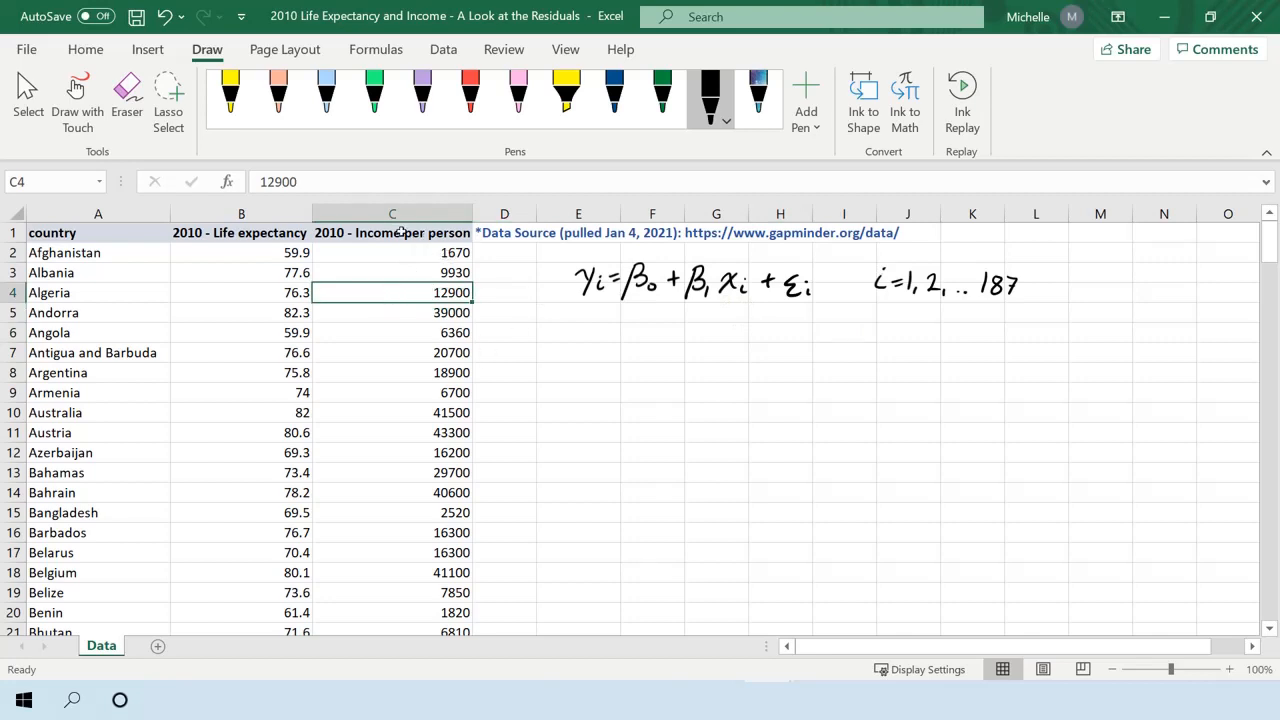
{"action": "left_click", "coordinate": [222, 234]}
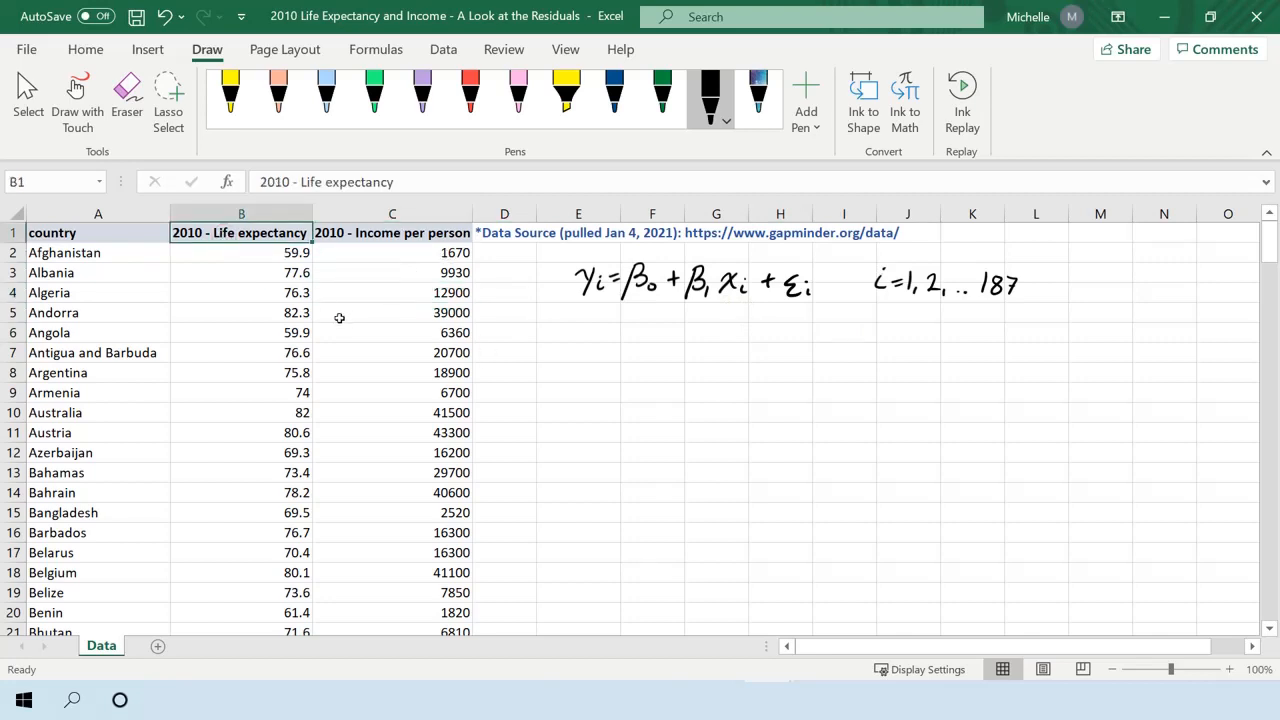
{"action": "left_click", "coordinate": [400, 184]}
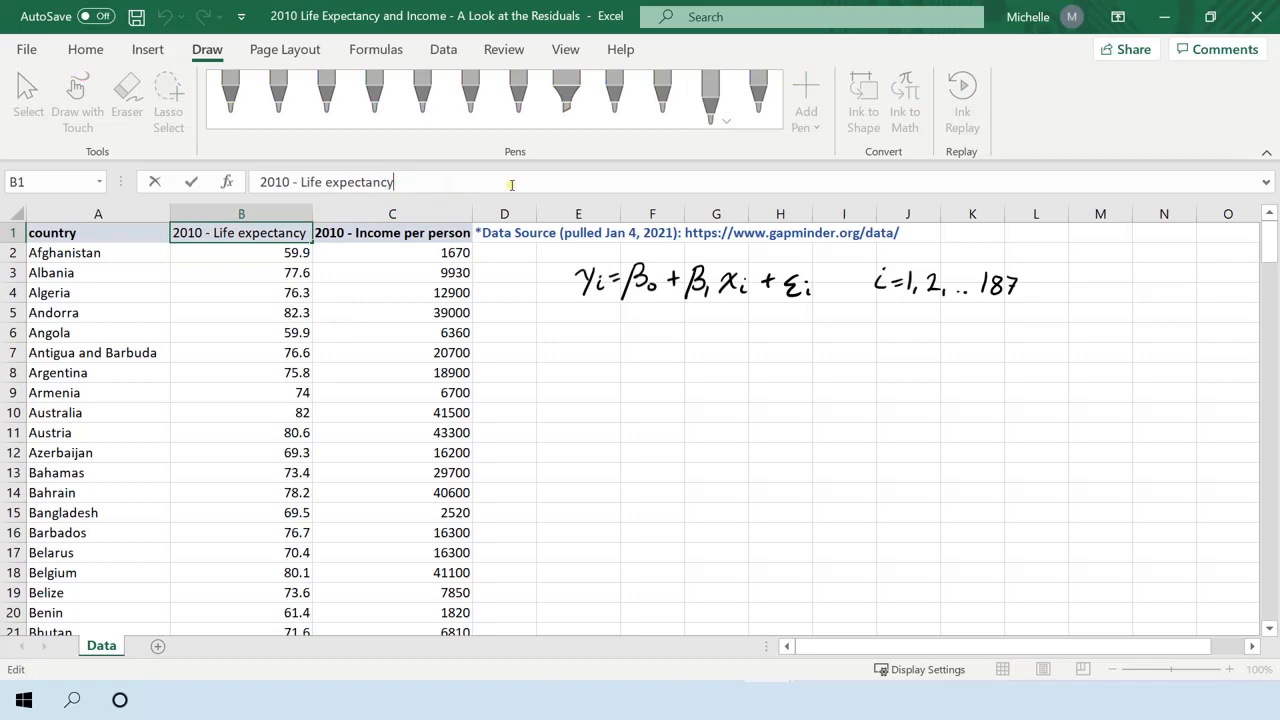
{"action": "type", "text": "(t"}
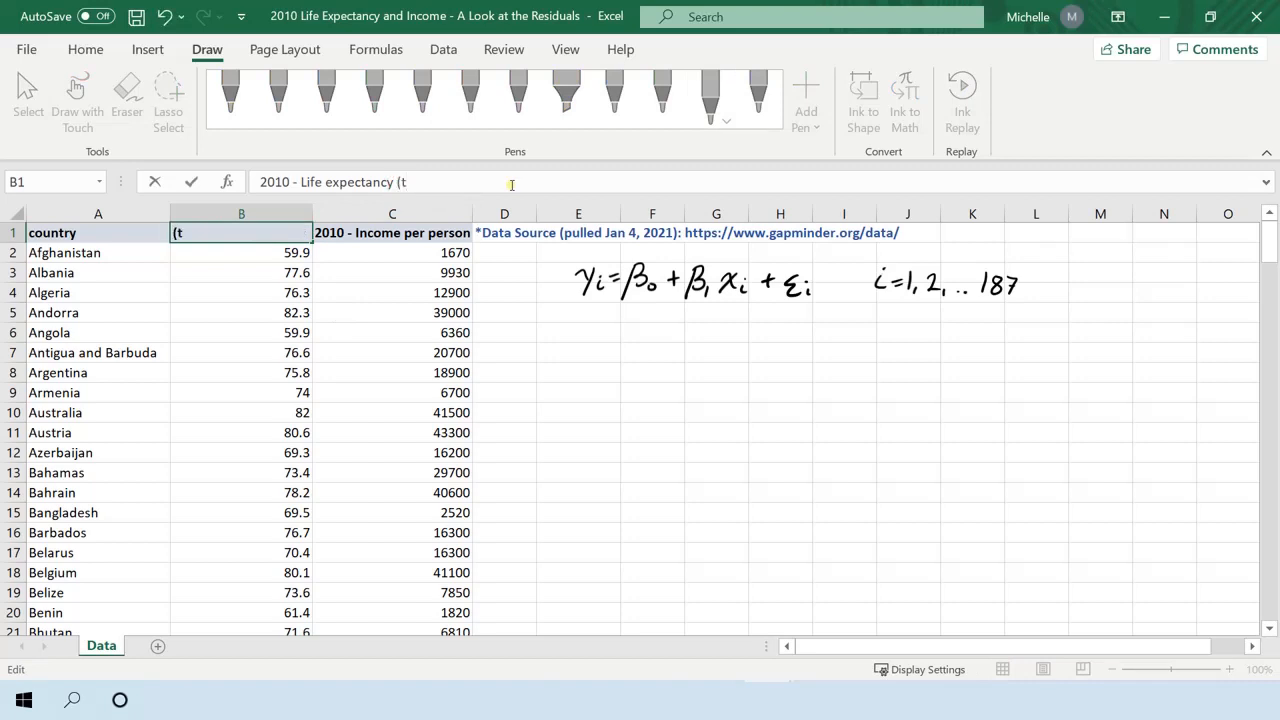
{"action": "key", "text": "BackSpace"}
{"action": "type", "text": "y)"}
{"action": "key", "text": "Tab"}
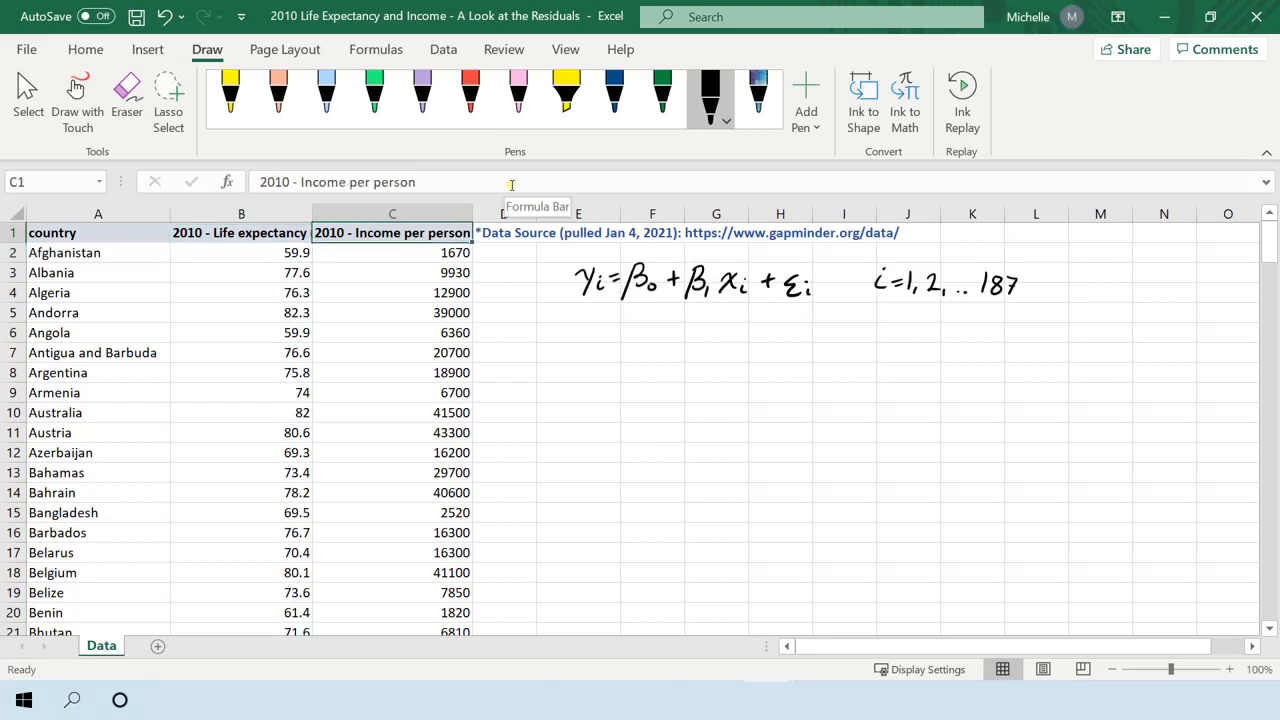
Append "(x)" to the "2010 - Income per person" header in C1, and autofit the widths of columns B and C.
{"action": "left_click", "coordinate": [511, 184]}
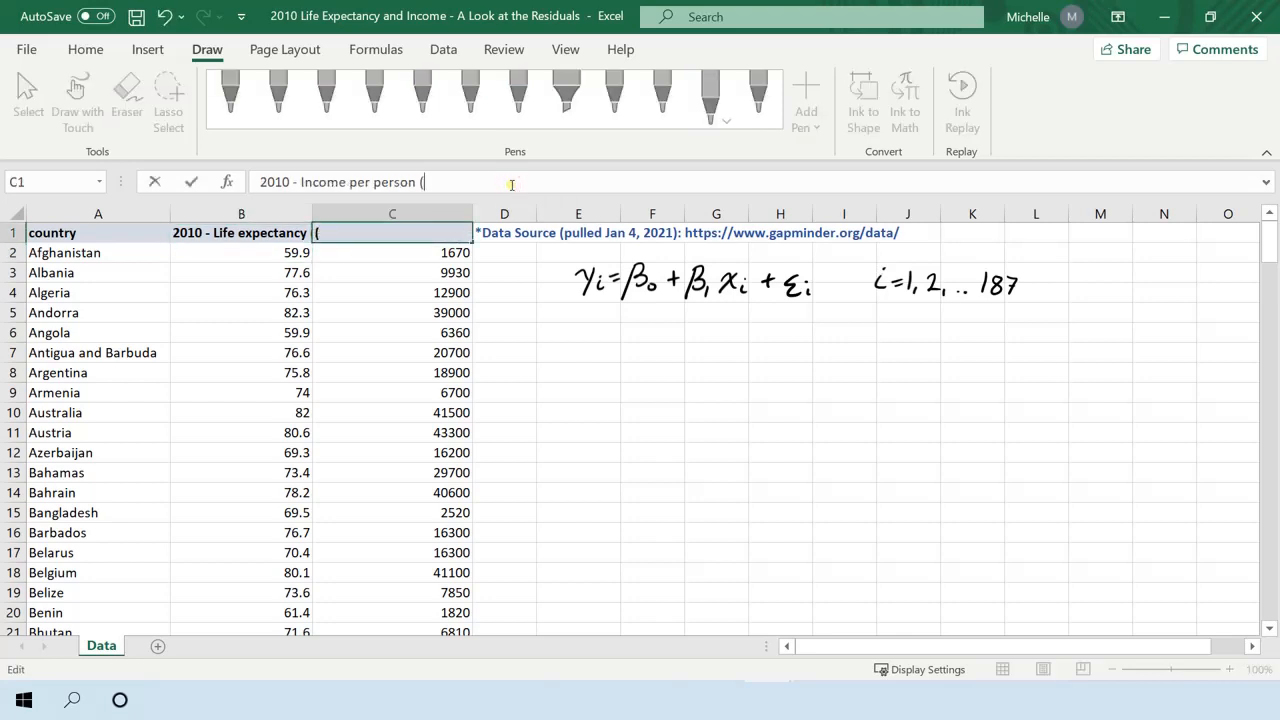
{"action": "type", "text": "(x)"}
{"action": "key", "text": "Return"}
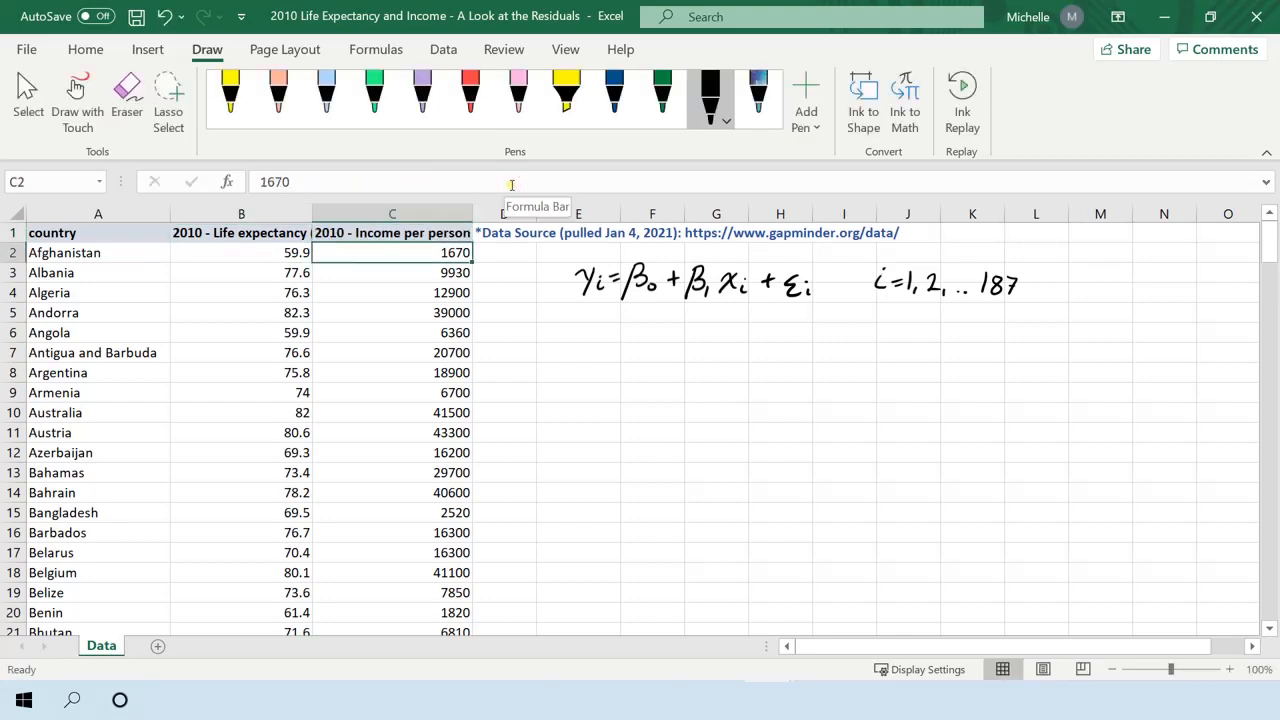
{"action": "double_click", "coordinate": [473, 213]}
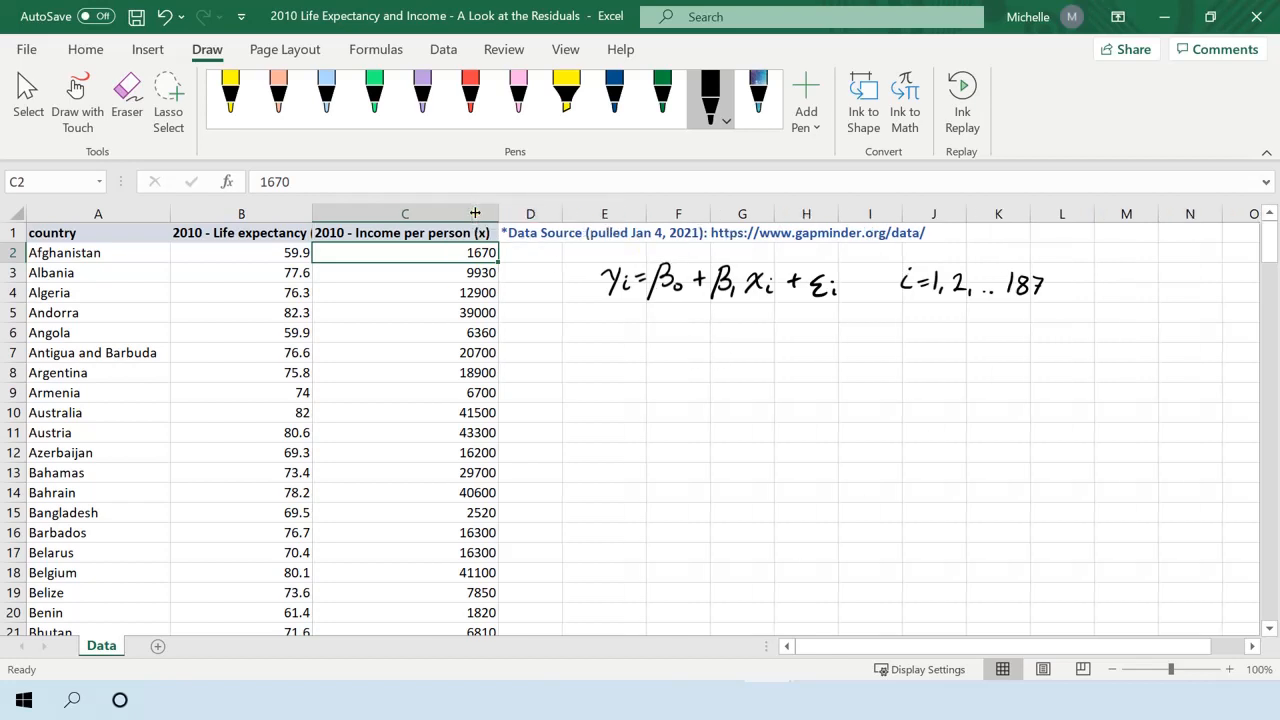
{"action": "double_click", "coordinate": [311, 213]}
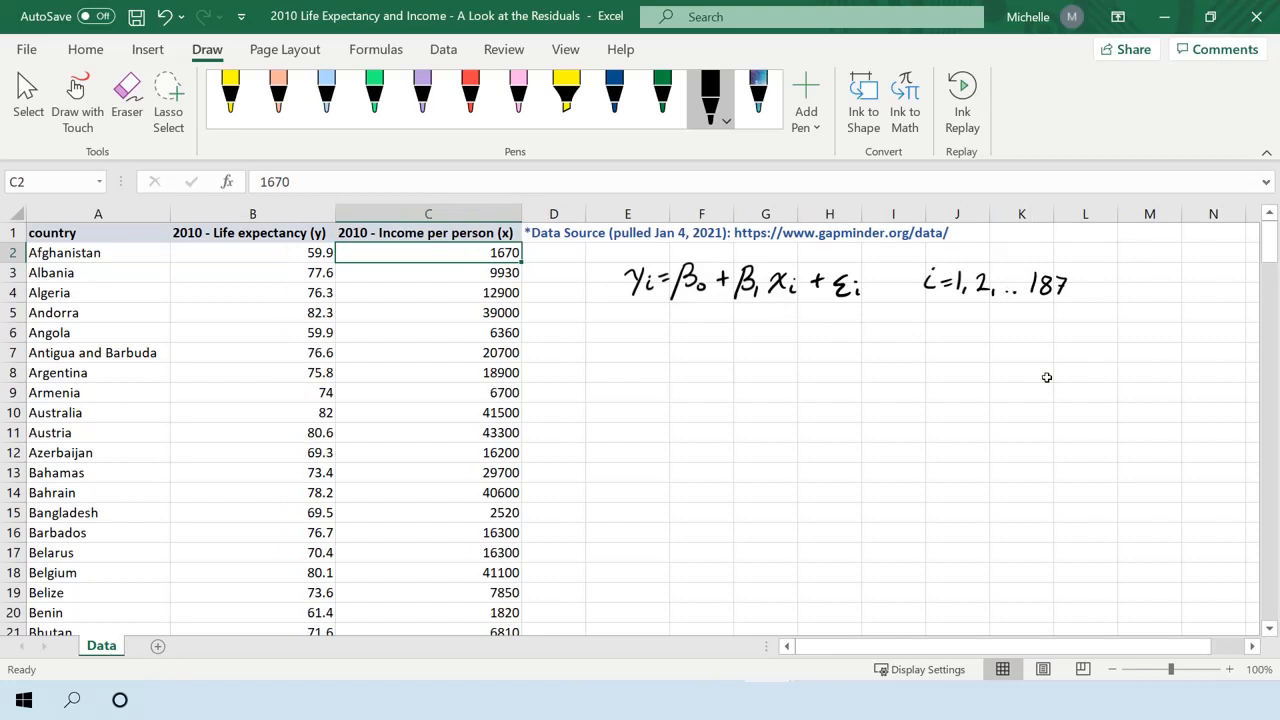
Double-underline the handwritten regression model and write E(εᵢ) = 0 beneath it.
{"action": "left_click_drag", "start_coordinate": [632, 320], "coordinate": [891, 317]}
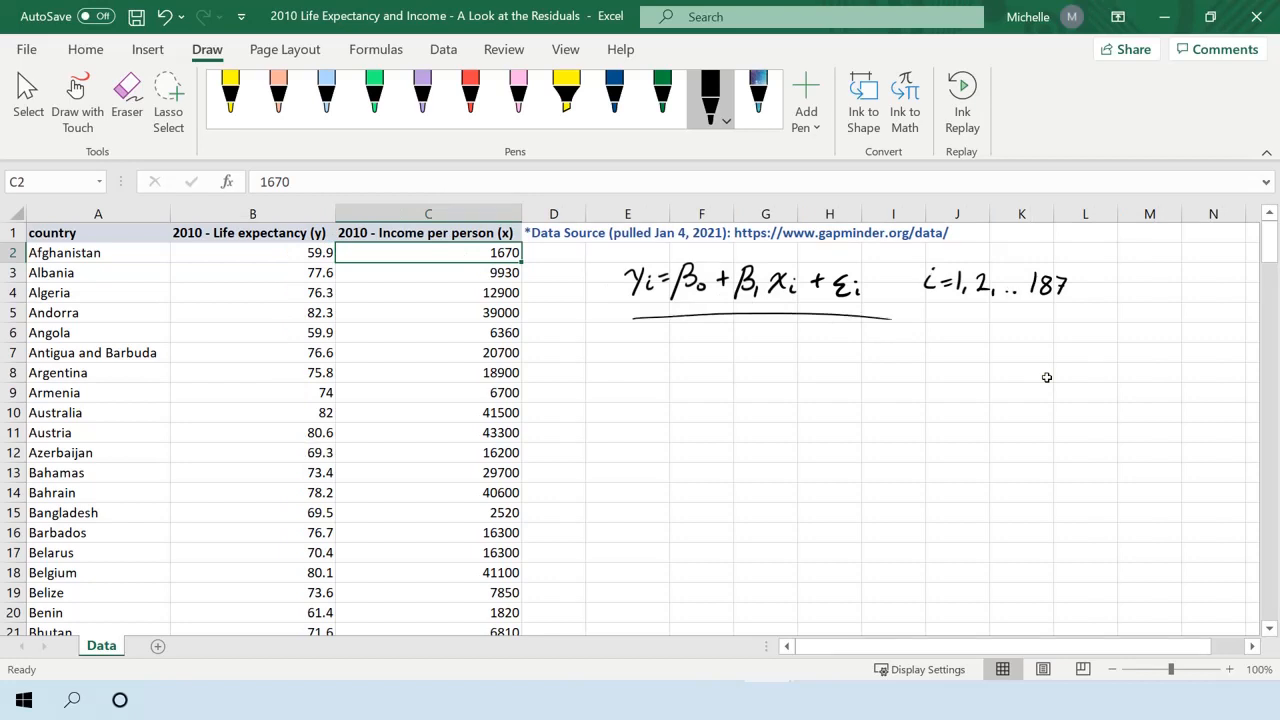
{"action": "left_click_drag", "start_coordinate": [652, 324], "coordinate": [852, 318]}
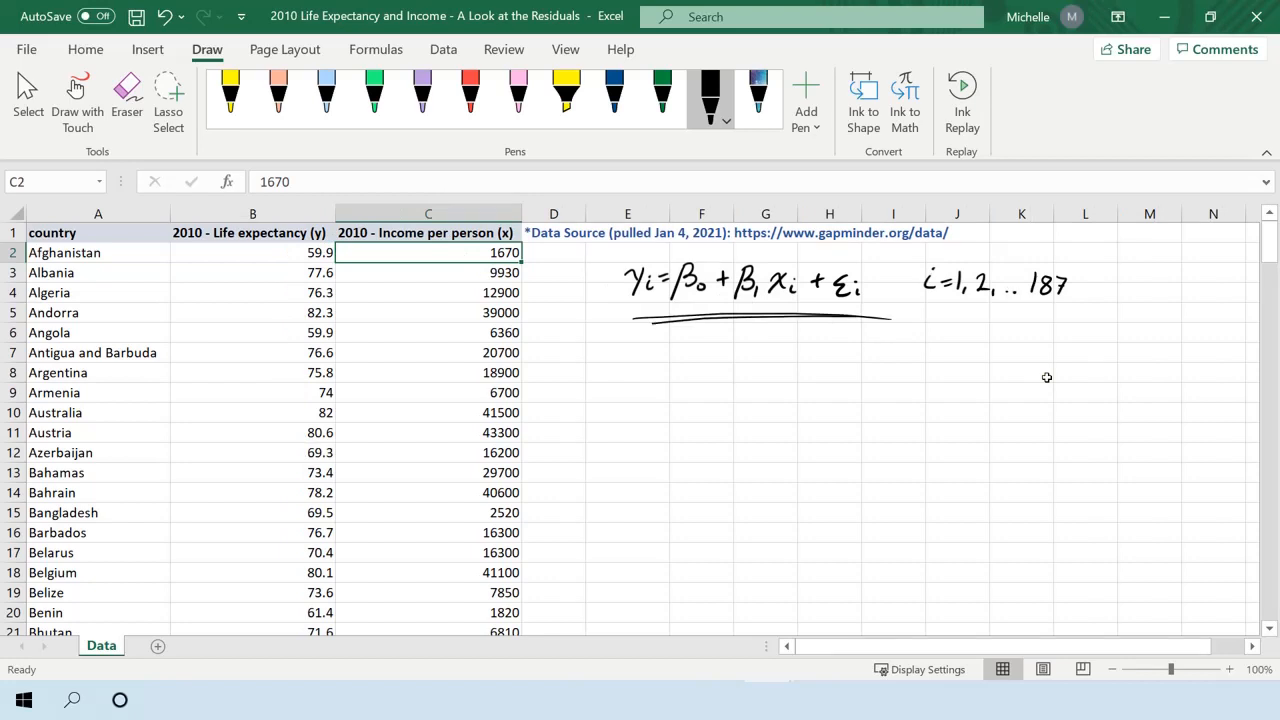
{"action": "left_click_drag", "start_coordinate": [685, 345], "coordinate": [685, 366]}
{"action": "mouse_move", "coordinate": [685, 345]}
{"action": "left_mouse_down"}
{"action": "mouse_move", "coordinate": [699, 345]}
{"action": "mouse_move", "coordinate": [700, 366]}
{"action": "left_mouse_up"}
{"action": "mouse_move", "coordinate": [712, 342]}
{"action": "left_mouse_down"}
{"action": "mouse_move", "coordinate": [706, 366]}
{"action": "mouse_move", "coordinate": [724, 355]}
{"action": "mouse_move", "coordinate": [752, 367]}
{"action": "mouse_move", "coordinate": [777, 351]}
{"action": "left_mouse_up"}
{"action": "left_click_drag", "start_coordinate": [765, 358], "coordinate": [803, 347]}
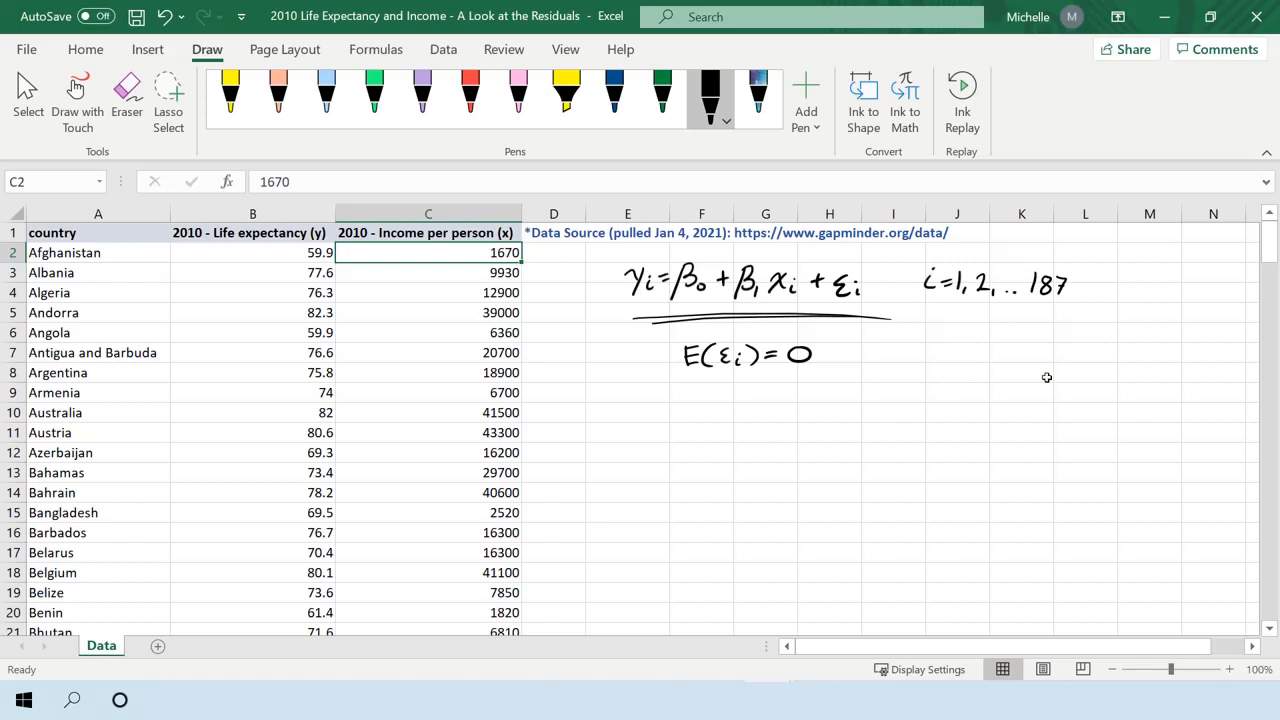
Sketch residual plot axes beside E(εᵢ) = 0, labelled "residuals (e)" and "x", with a horizontal line at 0.
{"action": "mouse_move", "coordinate": [890, 372]}
{"action": "left_mouse_down"}
{"action": "mouse_move", "coordinate": [970, 350]}
{"action": "mouse_move", "coordinate": [980, 450]}
{"action": "mouse_move", "coordinate": [1168, 446]}
{"action": "left_mouse_up"}
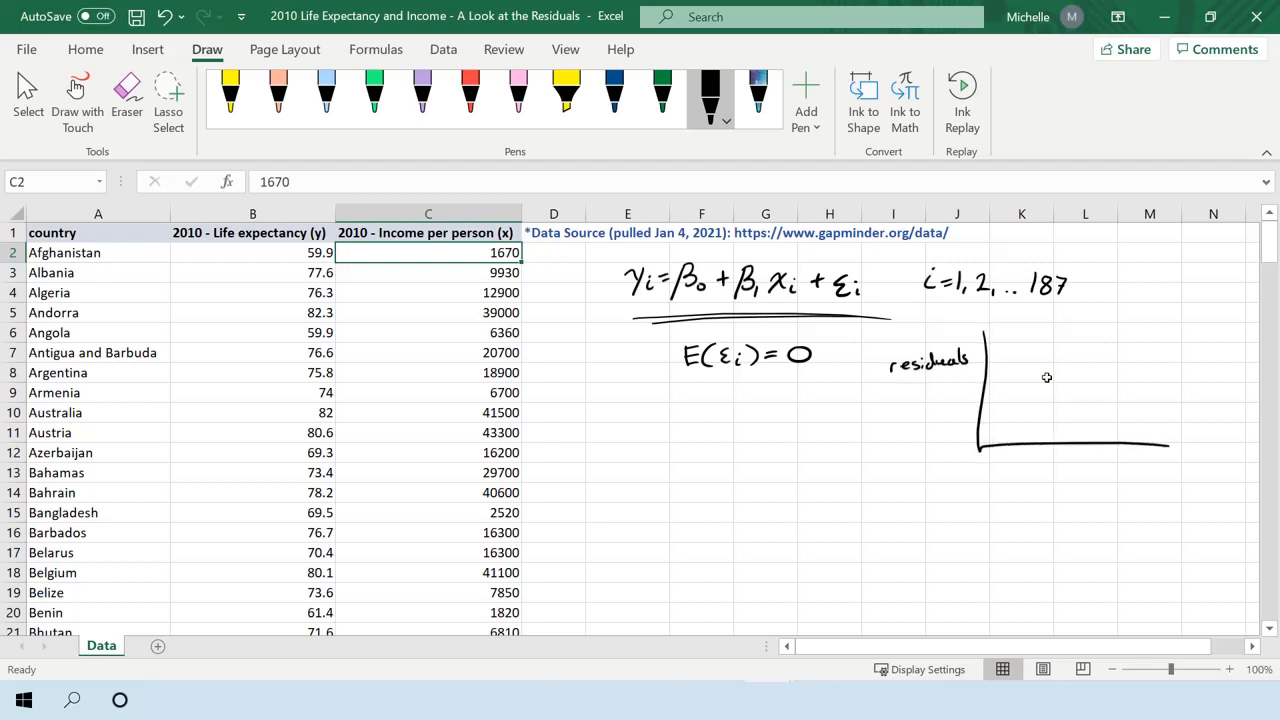
{"action": "left_click_drag", "start_coordinate": [1050, 466], "coordinate": [1070, 484]}
{"action": "left_click_drag", "start_coordinate": [1068, 466], "coordinate": [1052, 484]}
{"action": "left_click_drag", "start_coordinate": [976, 386], "coordinate": [1144, 382]}
{"action": "mouse_move", "coordinate": [964, 382]}
{"action": "left_mouse_down"}
{"action": "mouse_move", "coordinate": [905, 392]}
{"action": "mouse_move", "coordinate": [923, 392]}
{"action": "left_mouse_up"}
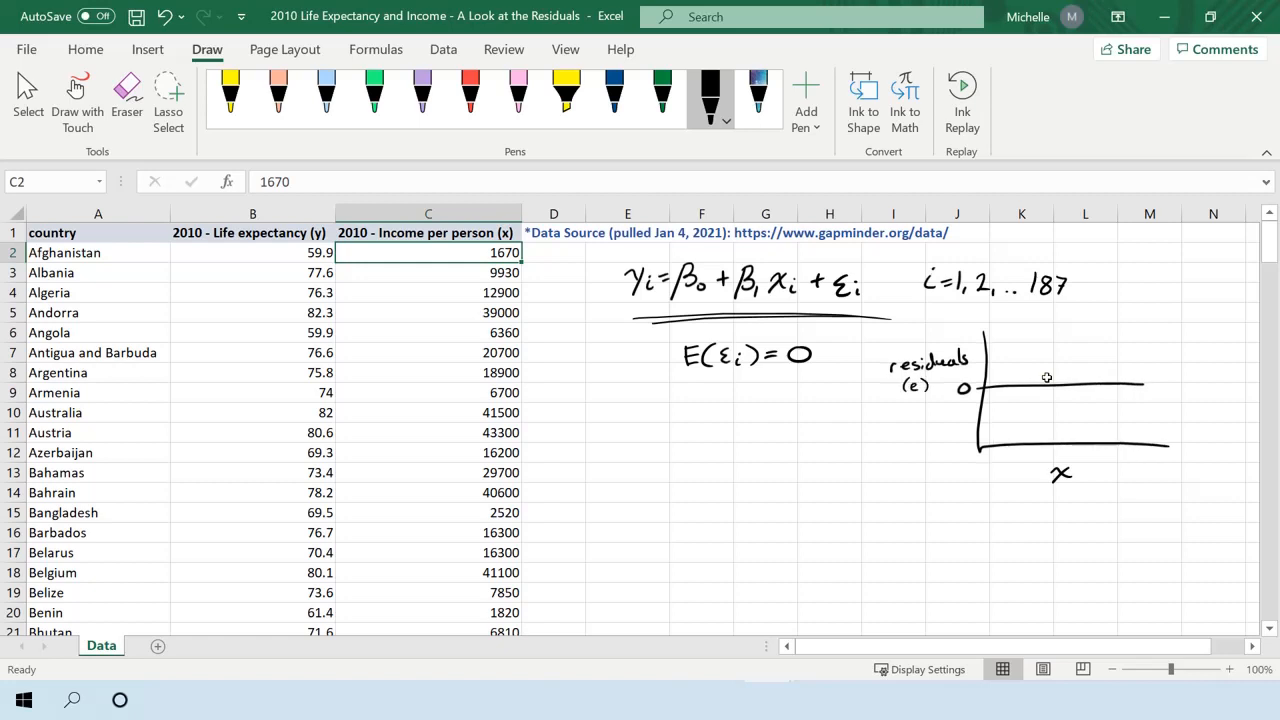
Title the sketched plot "e vs. x" with black dots scattered around its zero line, and mark E(εᵢ) = 0 with an arrow.
{"action": "left_click_drag", "start_coordinate": [1048, 326], "coordinate": [1079, 322]}
{"action": "mouse_move", "coordinate": [1087, 322]}
{"action": "left_mouse_down"}
{"action": "mouse_move", "coordinate": [1080, 331]}
{"action": "mouse_move", "coordinate": [1114, 329]}
{"action": "left_mouse_up"}
{"action": "left_click_drag", "start_coordinate": [1114, 319], "coordinate": [1105, 329]}
{"action": "left_click_drag", "start_coordinate": [638, 355], "coordinate": [657, 355]}
Draw a blue wave-shaped curve across the zero line of the sketched residual plot.
{"action": "left_click", "coordinate": [615, 95]}
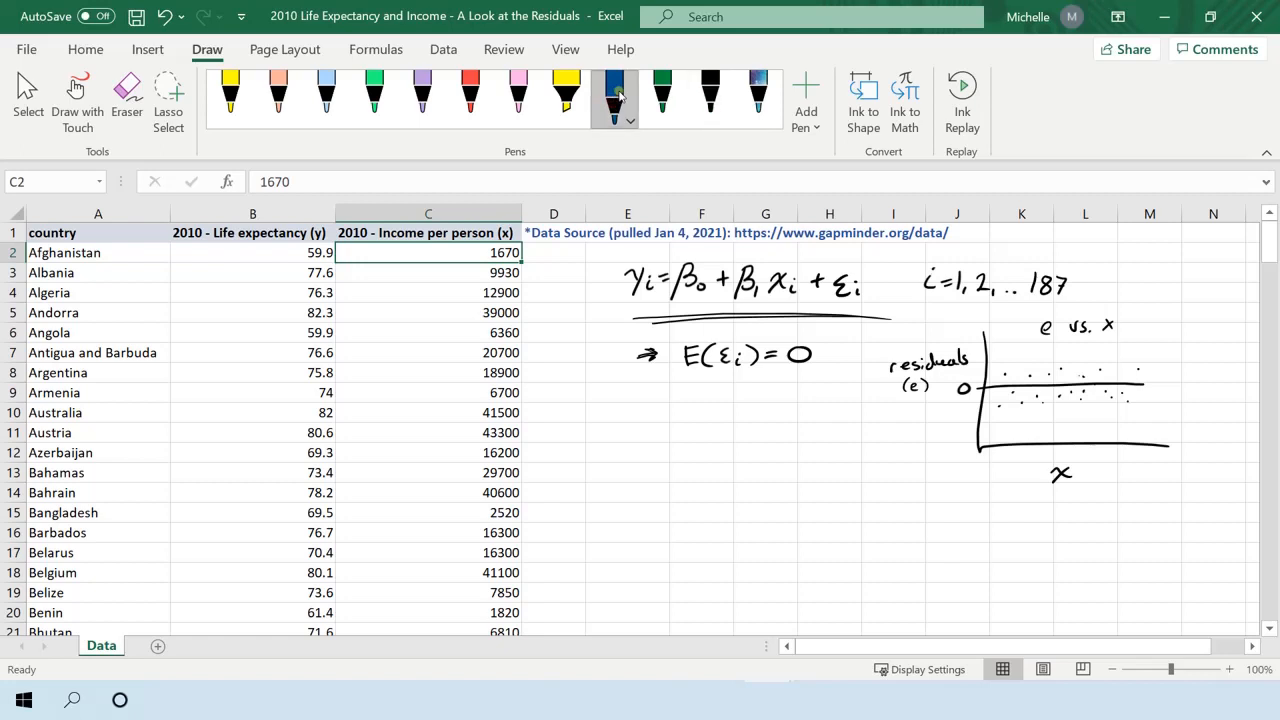
{"action": "mouse_move", "coordinate": [985, 422]}
{"action": "left_mouse_down"}
{"action": "mouse_move", "coordinate": [1042, 360]}
{"action": "mouse_move", "coordinate": [1080, 412]}
{"action": "mouse_move", "coordinate": [1130, 370]}
{"action": "left_mouse_up"}
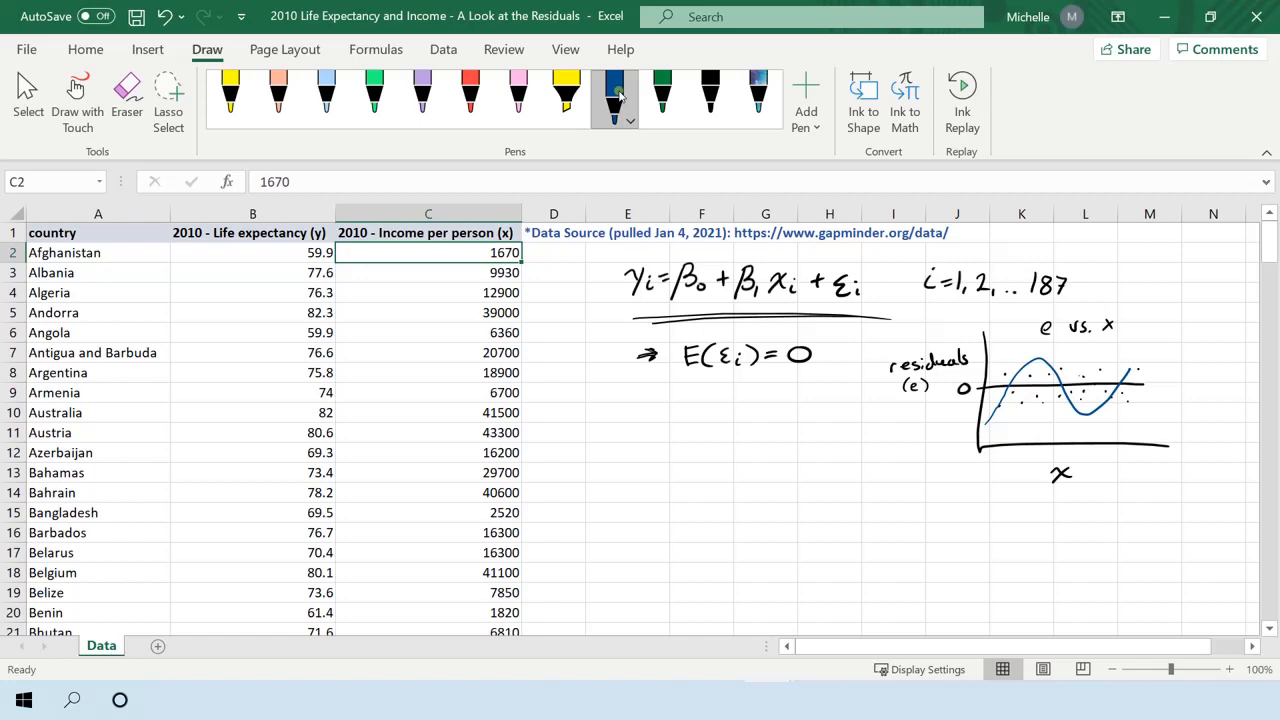
Write Var(εᵢ) = σ² in black with an arrow below E(εᵢ) = 0, and remove the blue curve from the residual plot.
{"action": "left_click", "coordinate": [711, 97]}
{"action": "mouse_move", "coordinate": [671, 391]}
{"action": "left_mouse_down"}
{"action": "mouse_move", "coordinate": [678, 405]}
{"action": "mouse_move", "coordinate": [688, 389]}
{"action": "left_mouse_up"}
{"action": "left_click_drag", "start_coordinate": [701, 398], "coordinate": [704, 400]}
{"action": "left_click_drag", "start_coordinate": [708, 407], "coordinate": [720, 398]}
{"action": "mouse_move", "coordinate": [731, 389]}
{"action": "left_mouse_down"}
{"action": "mouse_move", "coordinate": [727, 407]}
{"action": "mouse_move", "coordinate": [792, 393]}
{"action": "left_mouse_up"}
{"action": "mouse_move", "coordinate": [780, 402]}
{"action": "left_mouse_down"}
{"action": "mouse_move", "coordinate": [806, 405]}
{"action": "mouse_move", "coordinate": [824, 388]}
{"action": "left_mouse_up"}
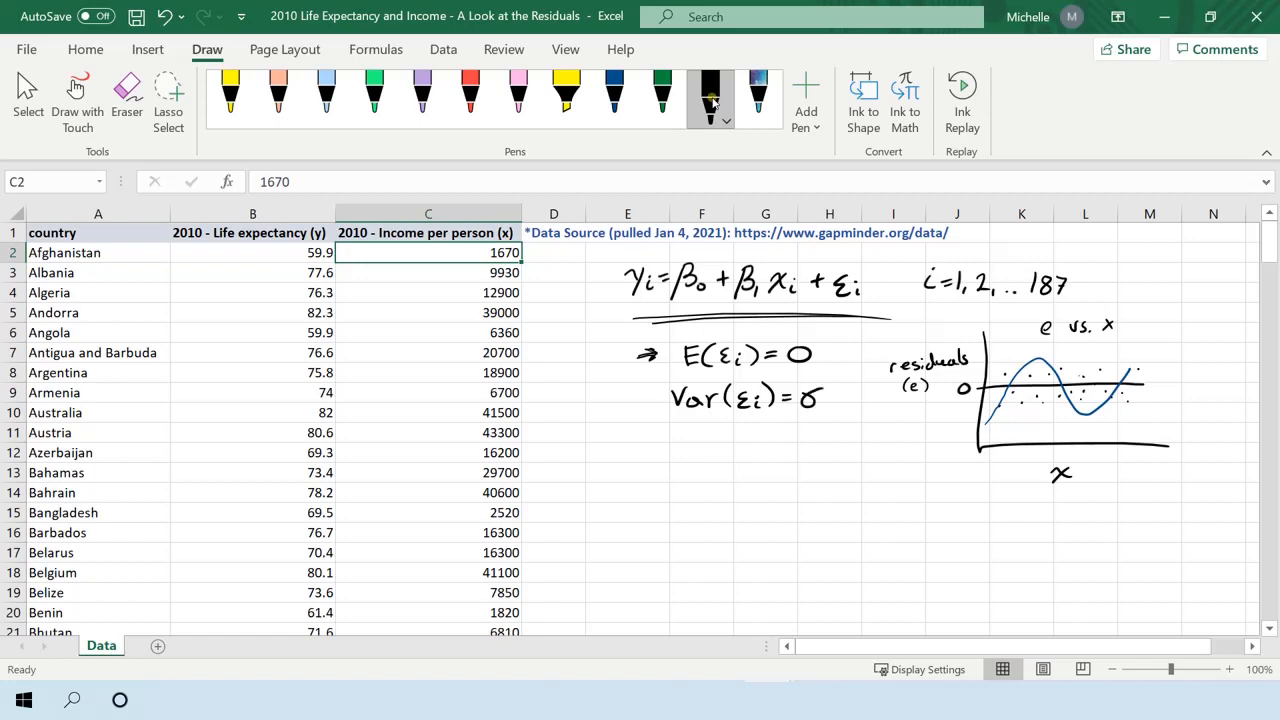
{"action": "left_click", "coordinate": [1040, 359]}
{"action": "left_click_drag", "start_coordinate": [825, 381], "coordinate": [839, 392]}
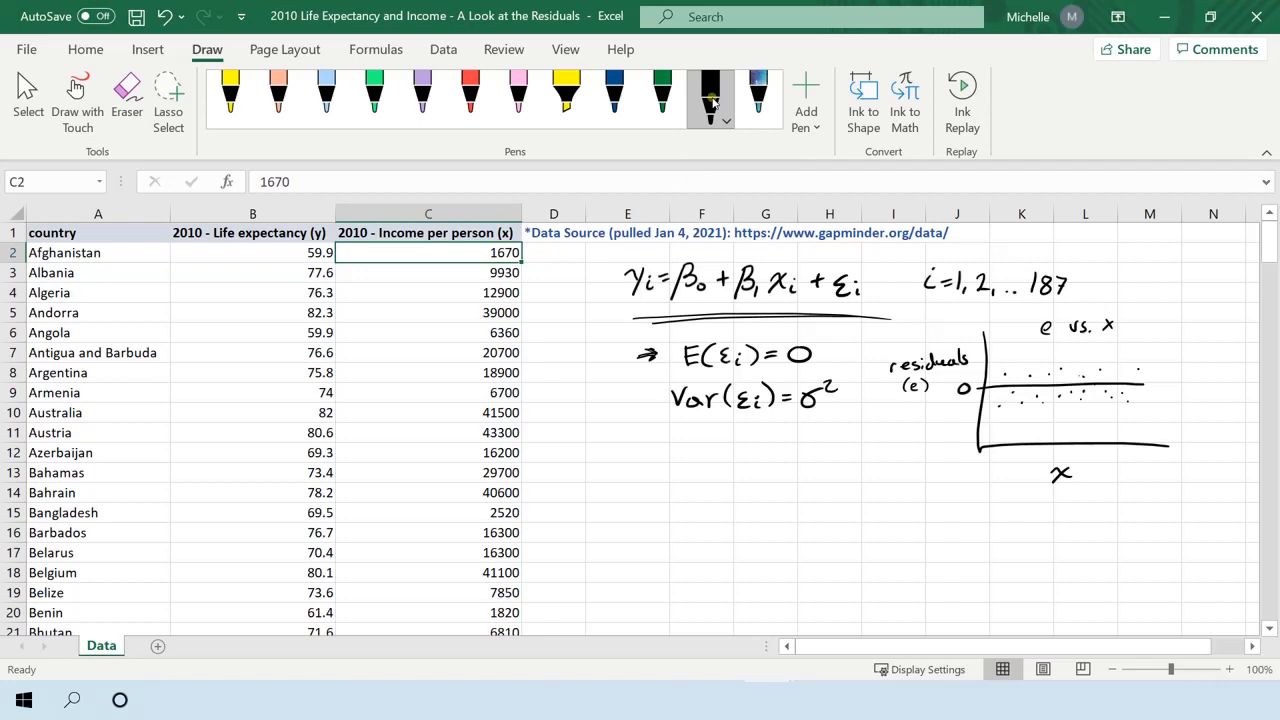
{"action": "left_click_drag", "start_coordinate": [645, 392], "coordinate": [646, 405]}
Add red points and two diverging red boundary lines to the residual plot to show a fan-shaped spread.
{"action": "left_click", "coordinate": [470, 98]}
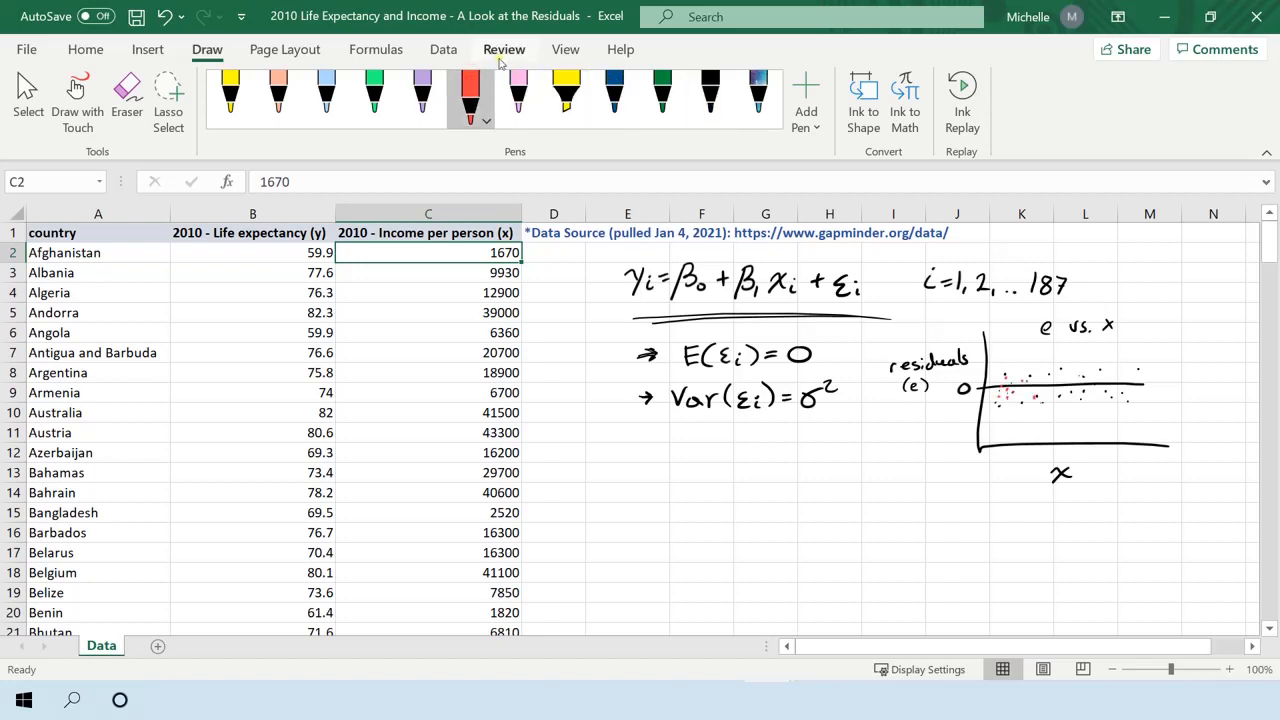
{"action": "left_click", "coordinate": [1110, 349]}
{"action": "left_click_drag", "start_coordinate": [1123, 416], "coordinate": [1123, 430]}
{"action": "mouse_move", "coordinate": [986, 386]}
{"action": "left_mouse_down"}
{"action": "mouse_move", "coordinate": [1144, 336]}
{"action": "mouse_move", "coordinate": [1152, 434]}
{"action": "left_mouse_up"}
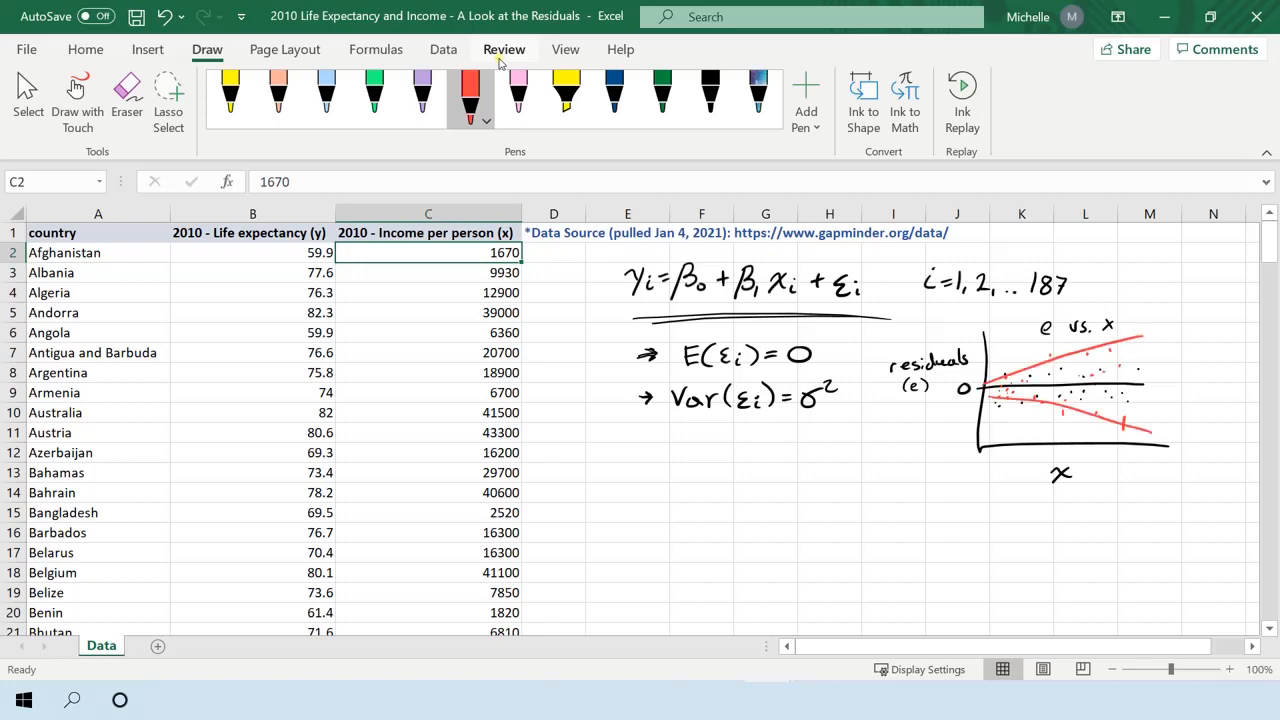
{"action": "left_click_drag", "start_coordinate": [798, 422], "coordinate": [819, 424]}
{"action": "left_click_drag", "start_coordinate": [797, 419], "coordinate": [820, 419]}
{"action": "key", "text": "ctrl+z"}
{"action": "key", "text": "ctrl+z"}
{"action": "key", "text": "ctrl+z"}
Write εᵢ ~ Normal in black below the variance assumption and sketch a bell-shaped histogram under it.
{"action": "left_click", "coordinate": [708, 92]}
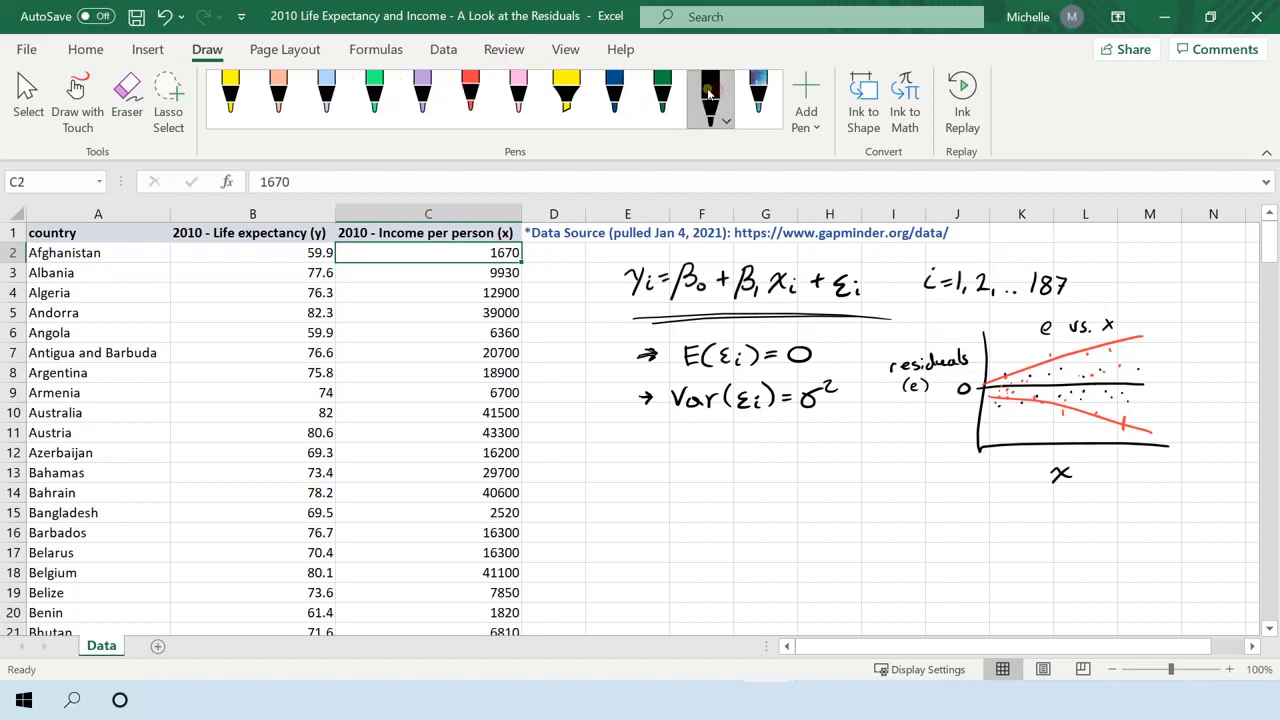
{"action": "mouse_move", "coordinate": [678, 446]}
{"action": "left_mouse_down"}
{"action": "mouse_move", "coordinate": [660, 456]}
{"action": "mouse_move", "coordinate": [692, 467]}
{"action": "mouse_move", "coordinate": [759, 447]}
{"action": "mouse_move", "coordinate": [766, 465]}
{"action": "mouse_move", "coordinate": [816, 466]}
{"action": "left_mouse_up"}
{"action": "left_click_drag", "start_coordinate": [823, 440], "coordinate": [826, 467]}
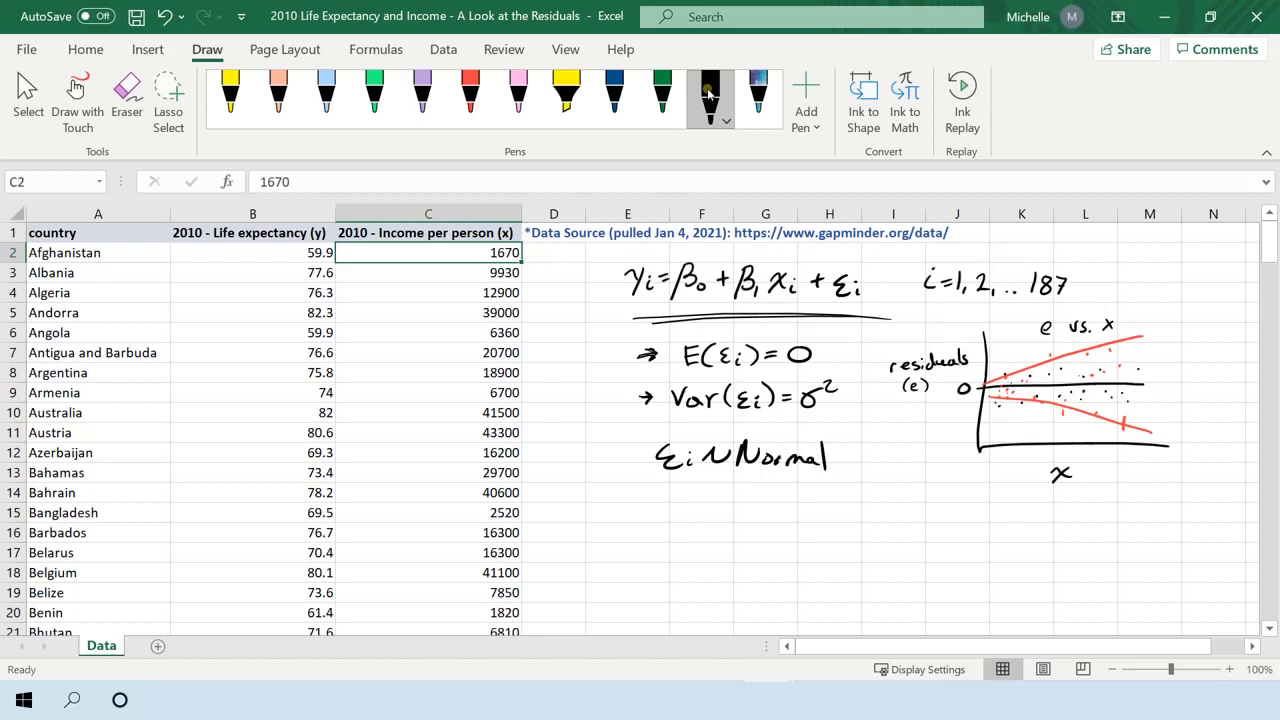
{"action": "mouse_move", "coordinate": [728, 490]}
{"action": "left_mouse_down"}
{"action": "mouse_move", "coordinate": [728, 552]}
{"action": "mouse_move", "coordinate": [824, 553]}
{"action": "left_mouse_up"}
{"action": "left_click_drag", "start_coordinate": [737, 551], "coordinate": [817, 552]}
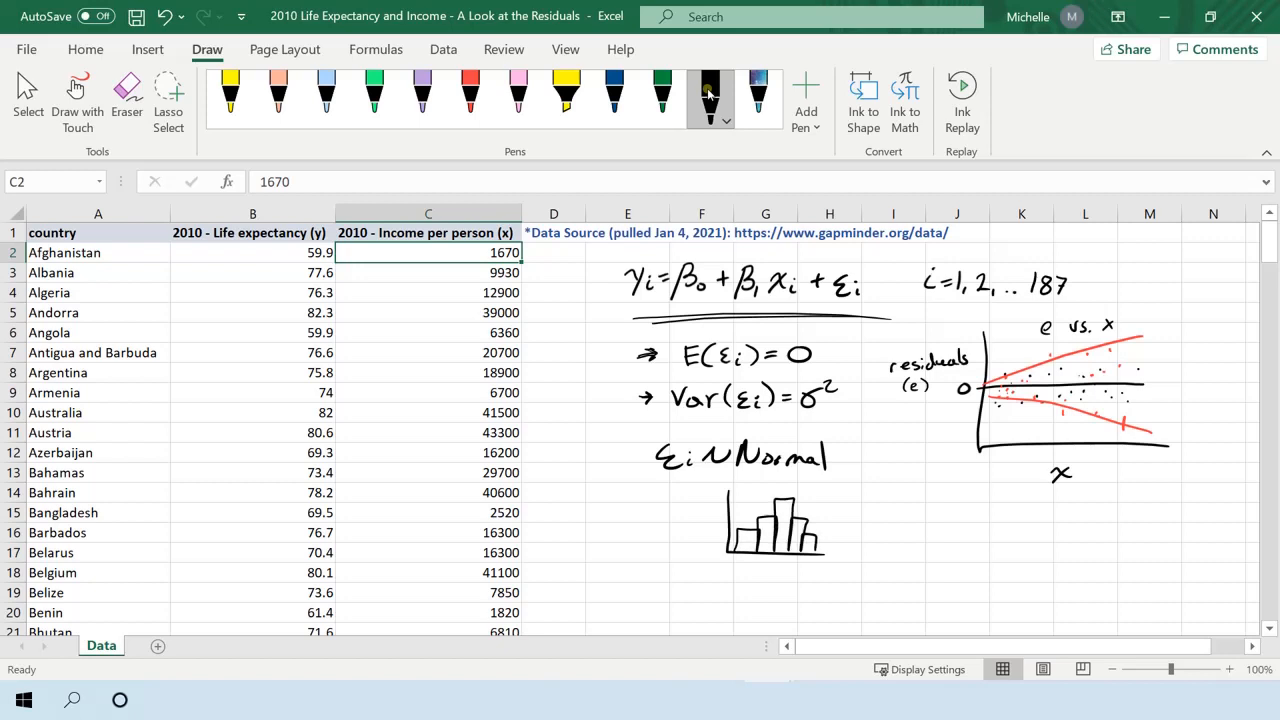
Sketch a normal probability plot beside the histogram, with the vertical axis labelled "s.s. e" and a rising diagonal line.
{"action": "mouse_move", "coordinate": [875, 490]}
{"action": "left_mouse_down"}
{"action": "mouse_move", "coordinate": [972, 553]}
{"action": "mouse_move", "coordinate": [998, 552]}
{"action": "left_mouse_up"}
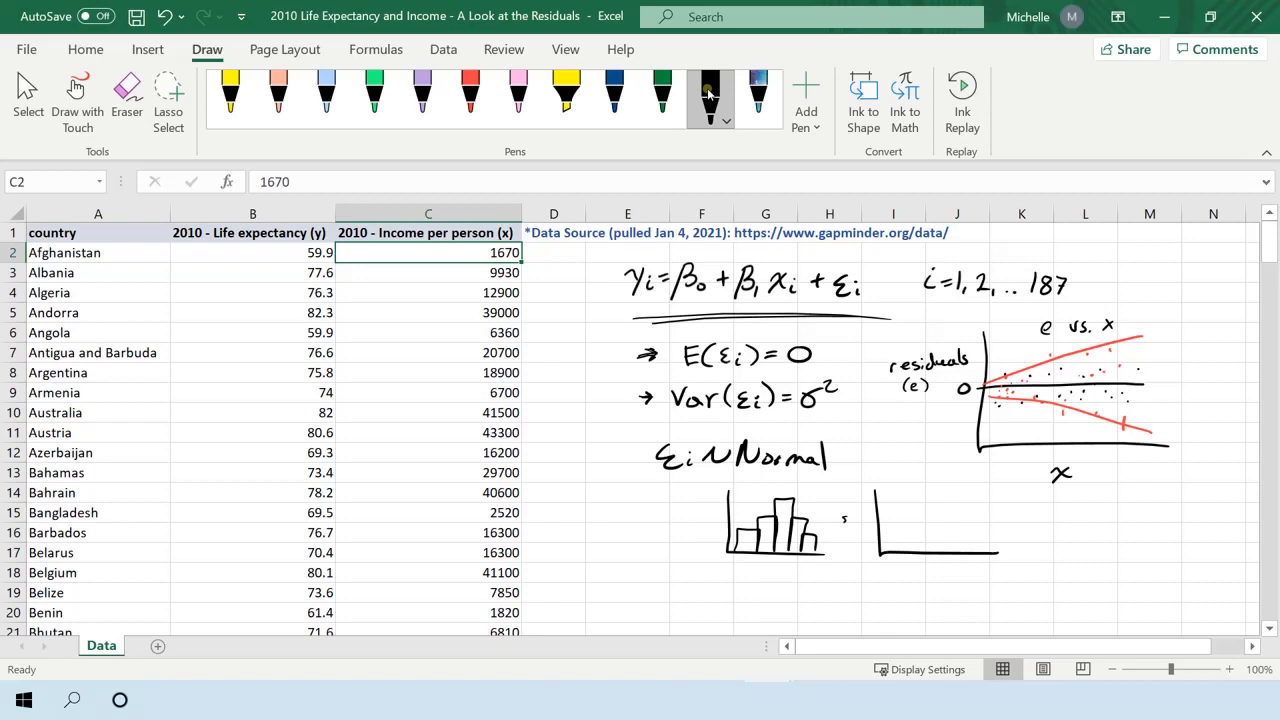
{"action": "left_click", "coordinate": [848, 522]}
{"action": "left_click_drag", "start_coordinate": [857, 517], "coordinate": [853, 523]}
{"action": "left_click", "coordinate": [860, 524]}
{"action": "left_click_drag", "start_coordinate": [847, 530], "coordinate": [852, 536]}
{"action": "left_click_drag", "start_coordinate": [880, 551], "coordinate": [970, 489]}
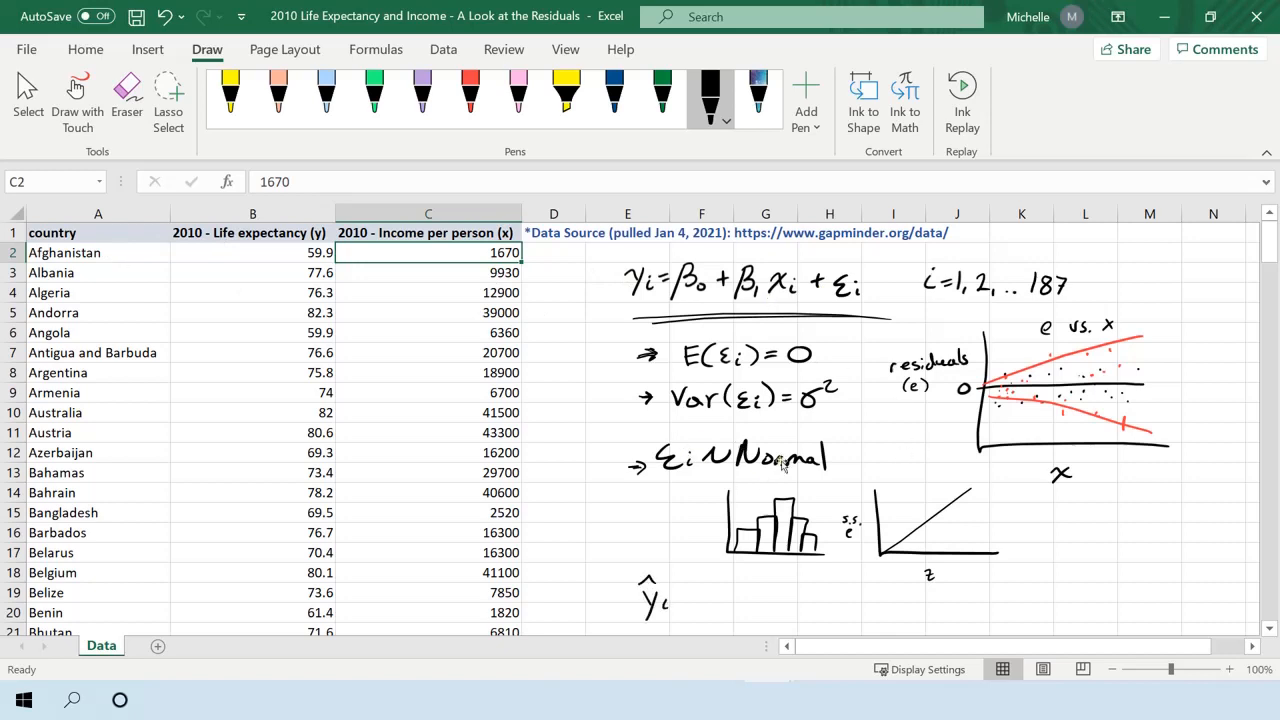
Complete the handwritten fitted equation as ŷᵢ = b₀ + b₁xᵢ below the histogram.
{"action": "left_click_drag", "start_coordinate": [697, 602], "coordinate": [697, 610]}
{"action": "left_click_drag", "start_coordinate": [714, 603], "coordinate": [757, 611]}
{"action": "left_click_drag", "start_coordinate": [772, 604], "coordinate": [772, 614]}
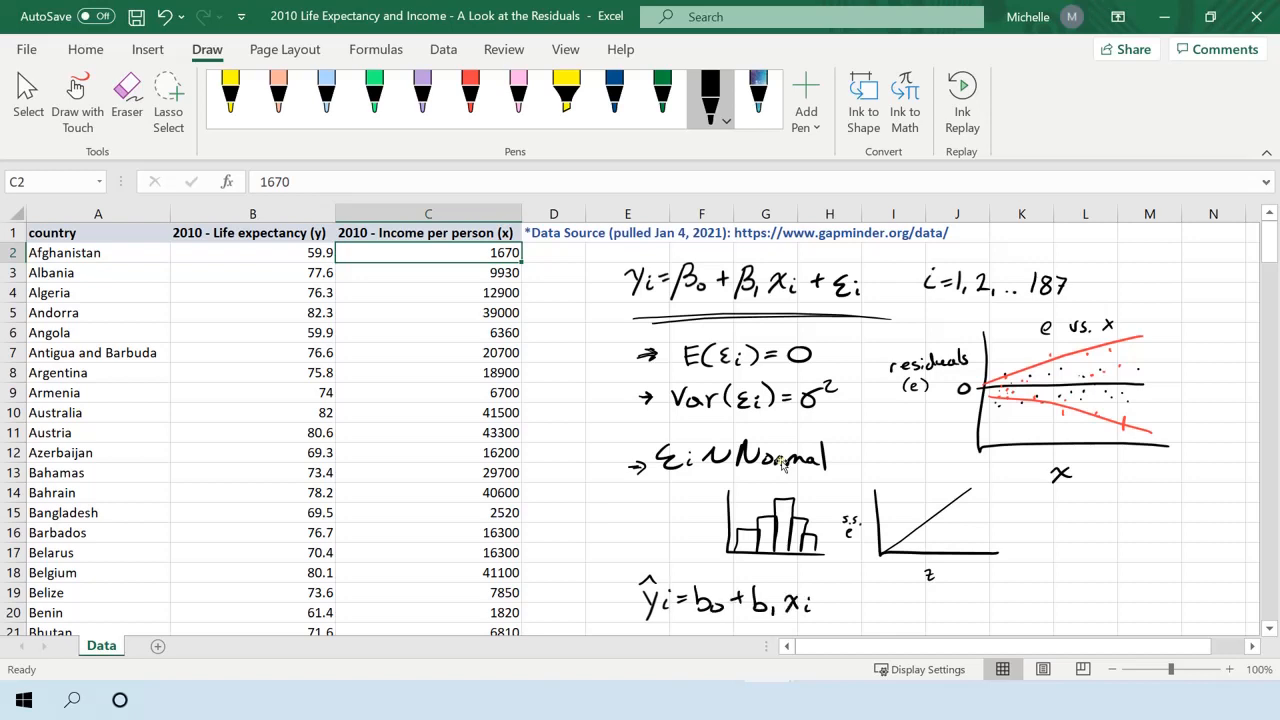
Write the residual formula eᵢ = yᵢ − ŷᵢ beside the fitted equation and draw a box around it.
{"action": "left_click_drag", "start_coordinate": [879, 608], "coordinate": [899, 614]}
{"action": "left_click_drag", "start_coordinate": [953, 603], "coordinate": [960, 626]}
{"action": "mouse_move", "coordinate": [1024, 602]}
{"action": "left_mouse_down"}
{"action": "mouse_move", "coordinate": [1040, 630]}
{"action": "mouse_move", "coordinate": [1055, 590]}
{"action": "left_mouse_up"}
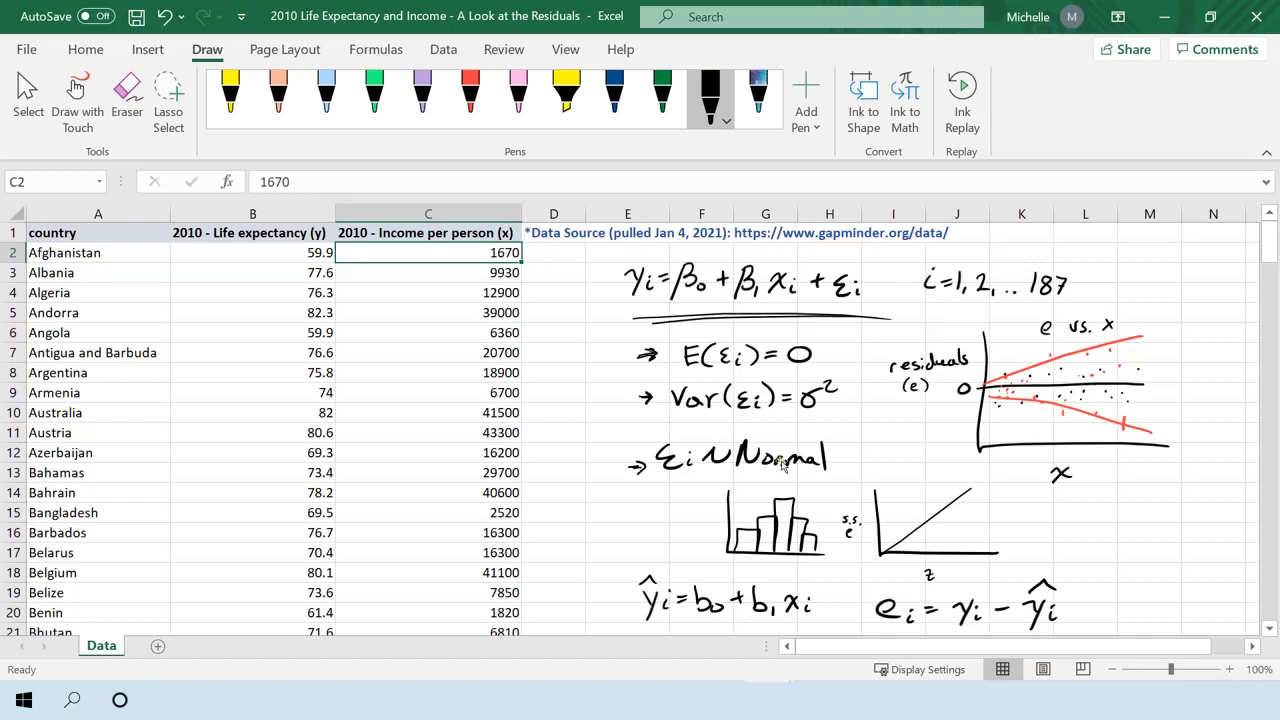
{"action": "mouse_move", "coordinate": [852, 620]}
{"action": "left_mouse_down"}
{"action": "mouse_move", "coordinate": [905, 580]}
{"action": "mouse_move", "coordinate": [1072, 579]}
{"action": "mouse_move", "coordinate": [1072, 622]}
{"action": "left_mouse_up"}
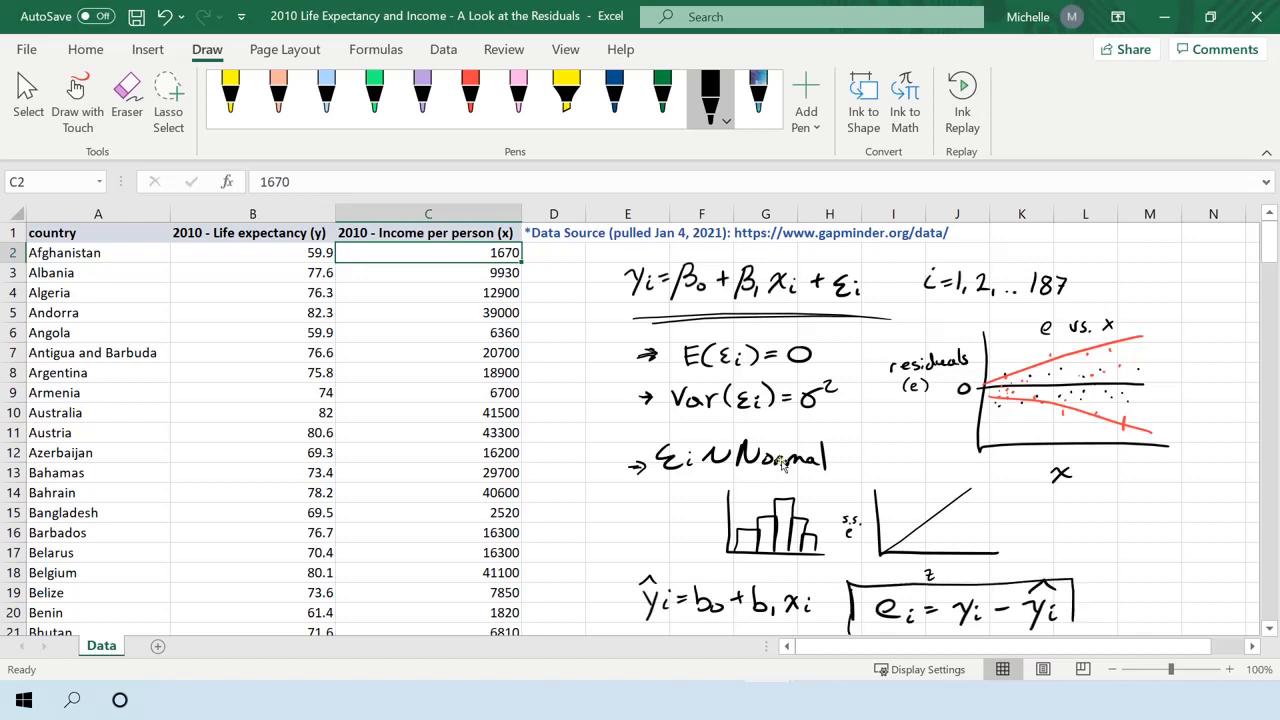
{"action": "left_click_drag", "start_coordinate": [855, 635], "coordinate": [1074, 629]}
{"action": "left_click_drag", "start_coordinate": [853, 635], "coordinate": [849, 606]}
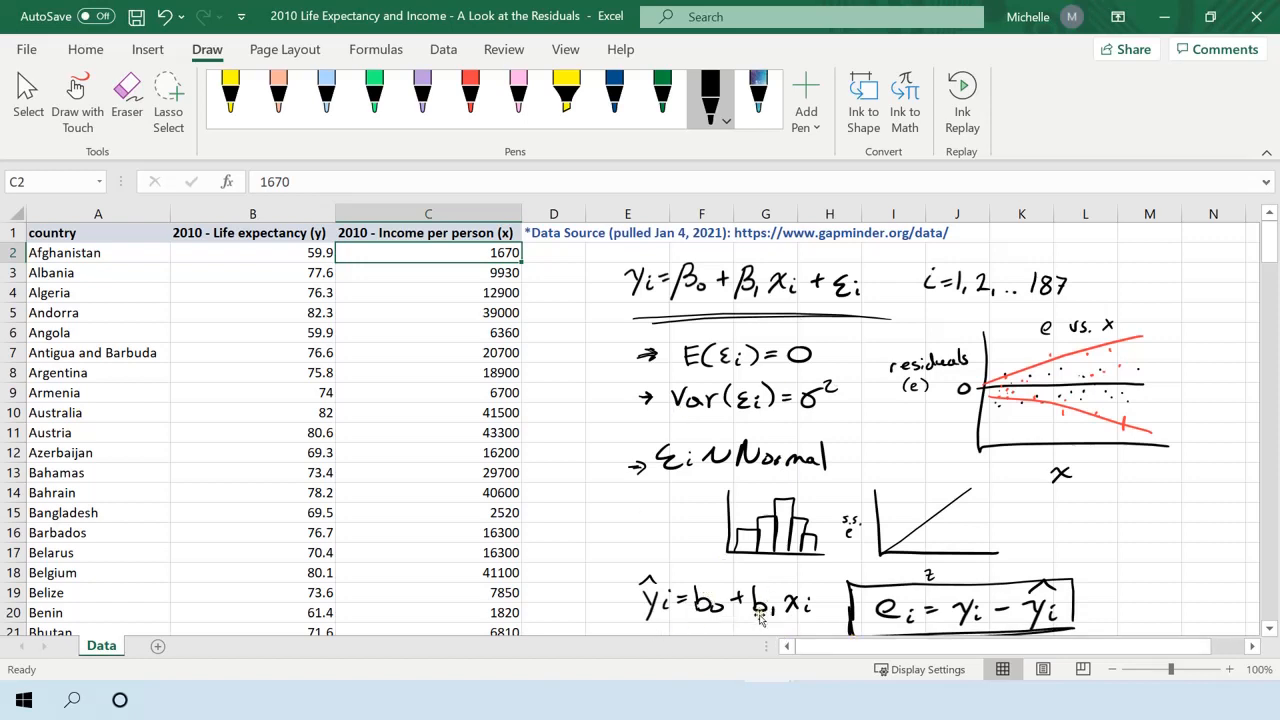
Start a Regression analysis and set its Y input range to the life expectancy column, $B$1:$B$188.
{"action": "left_click", "coordinate": [482, 346]}
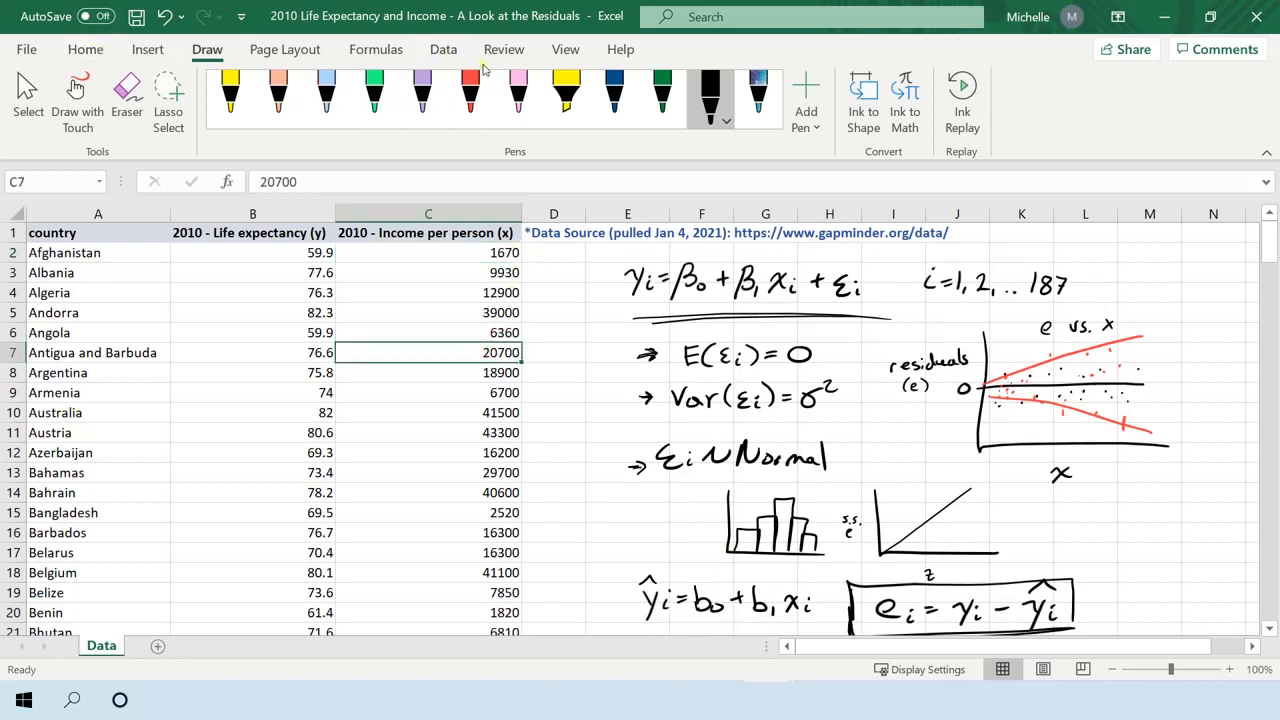
{"action": "left_click", "coordinate": [452, 54]}
{"action": "left_click", "coordinate": [1074, 80]}
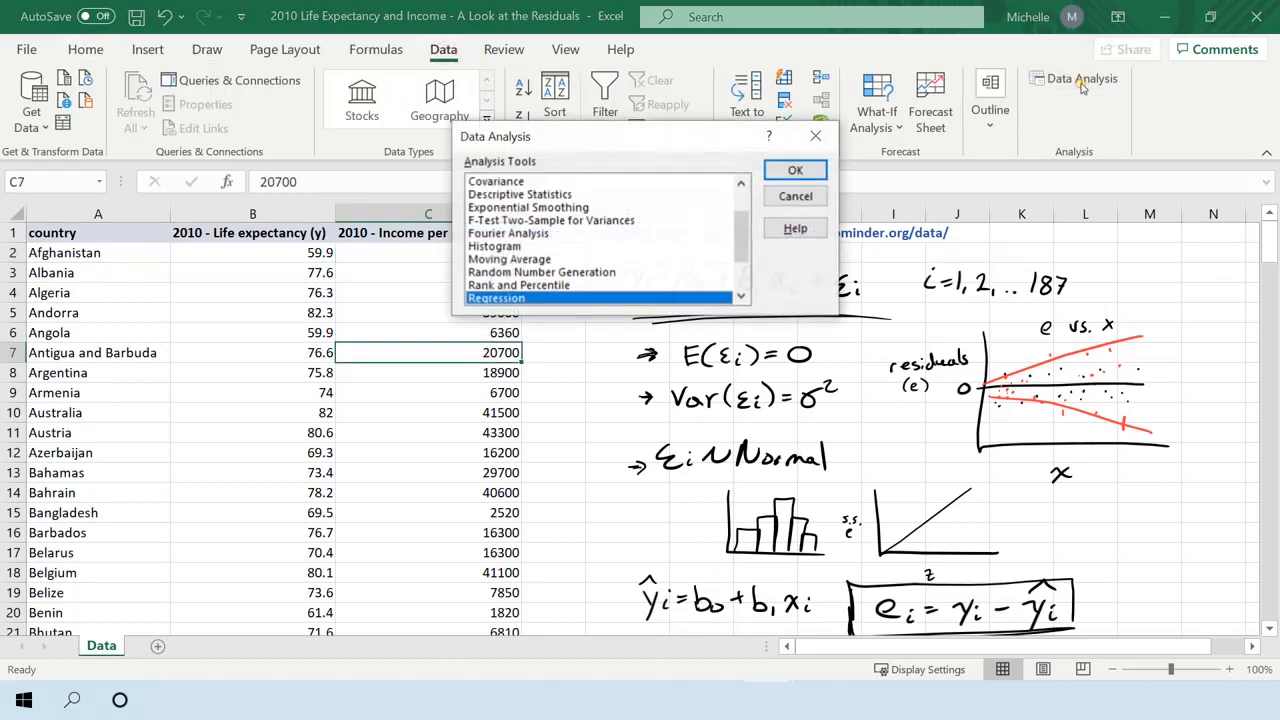
{"action": "left_click", "coordinate": [785, 176]}
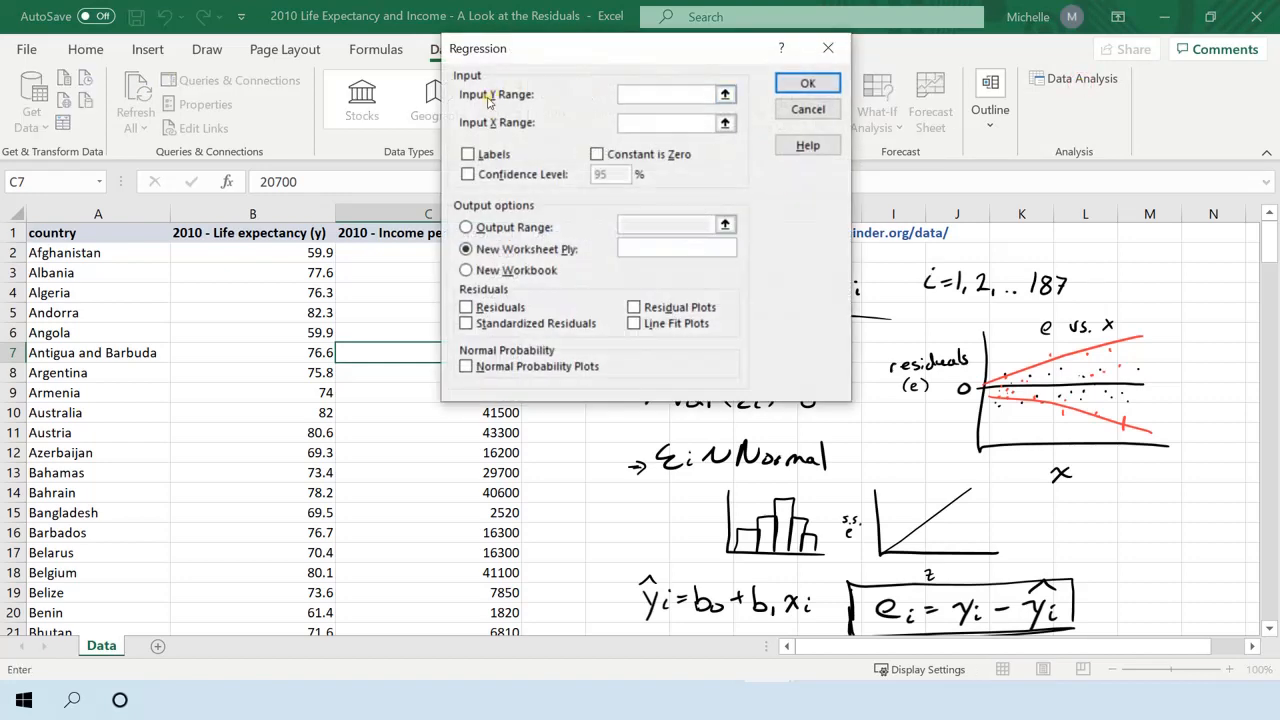
{"action": "left_click", "coordinate": [302, 233]}
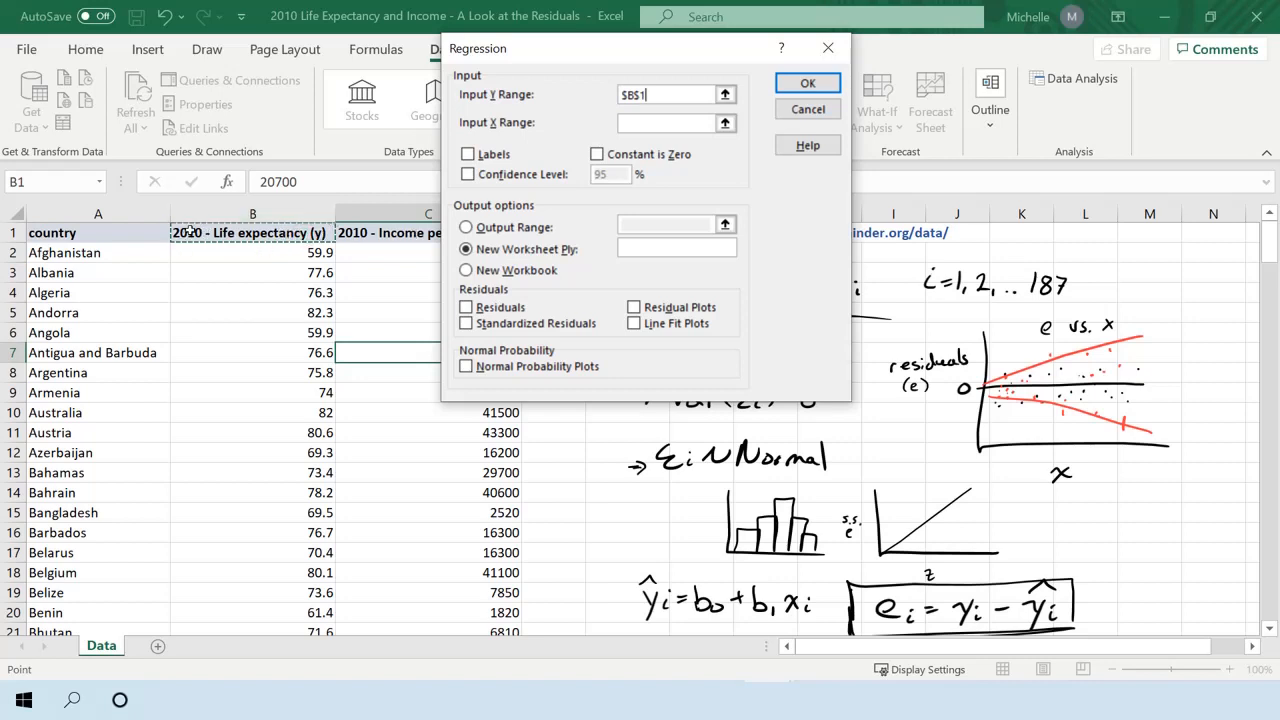
{"action": "key", "text": "ctrl+shift+Down"}
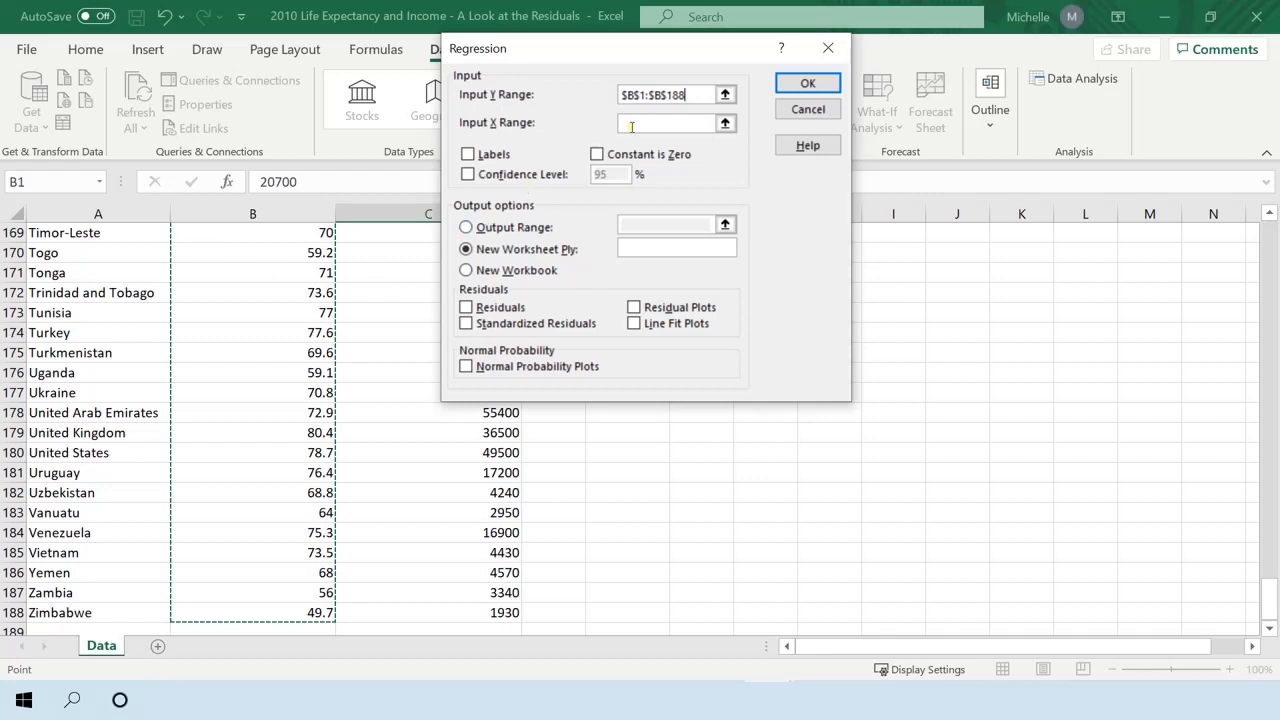
Set the regression's X input range to the income per person column, $C$1:$C$188.
{"action": "left_click", "coordinate": [631, 126]}
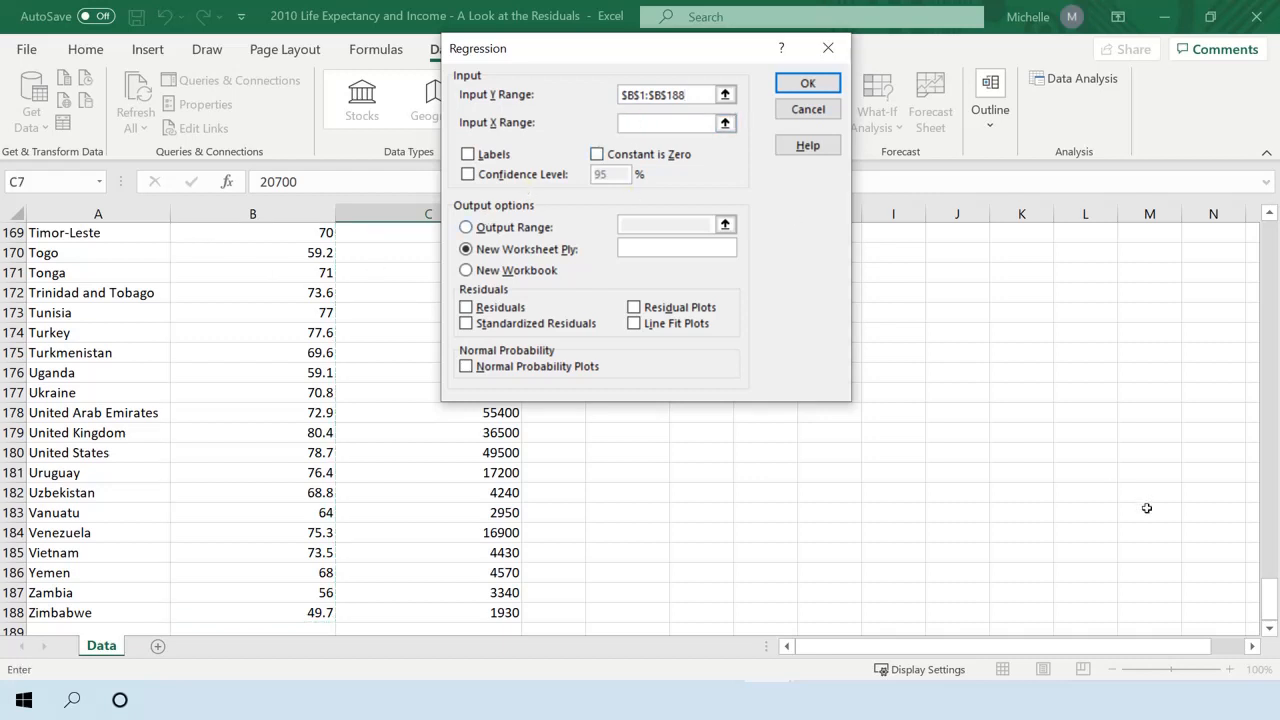
{"action": "left_click_drag", "start_coordinate": [1267, 588], "coordinate": [1215, 190]}
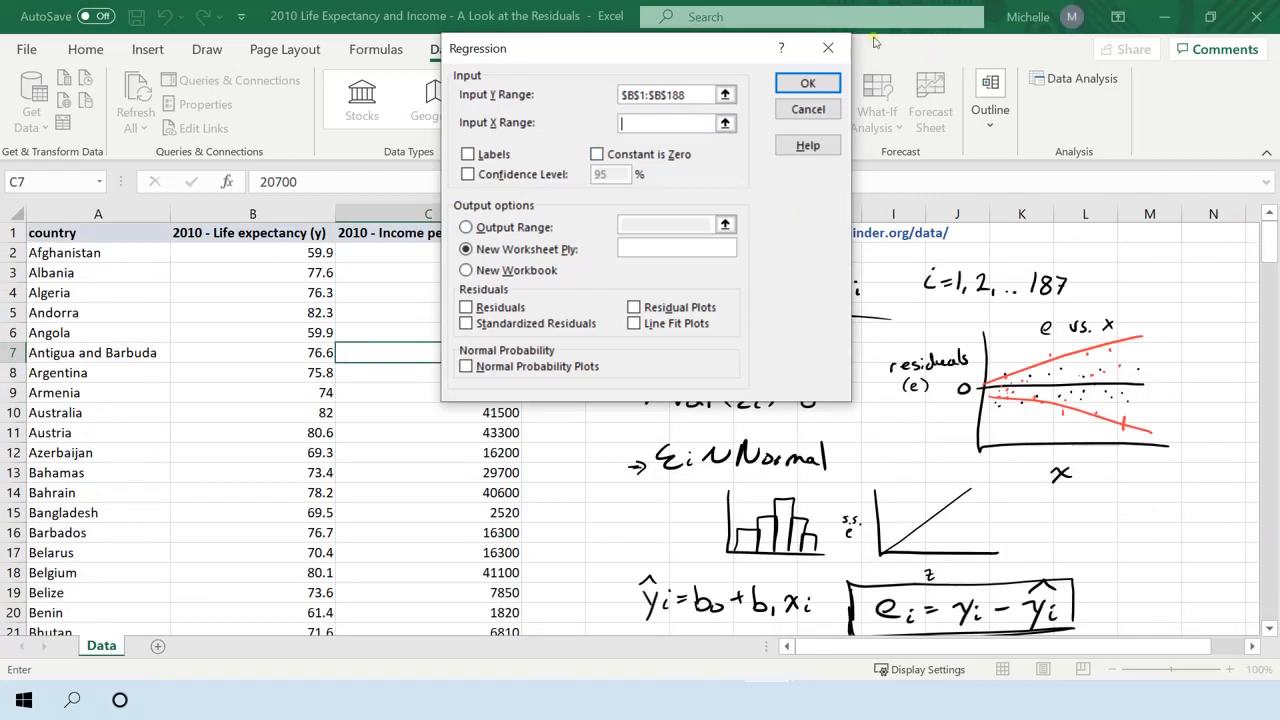
{"action": "left_click_drag", "start_coordinate": [672, 40], "coordinate": [820, 58]}
{"action": "left_click", "coordinate": [494, 229]}
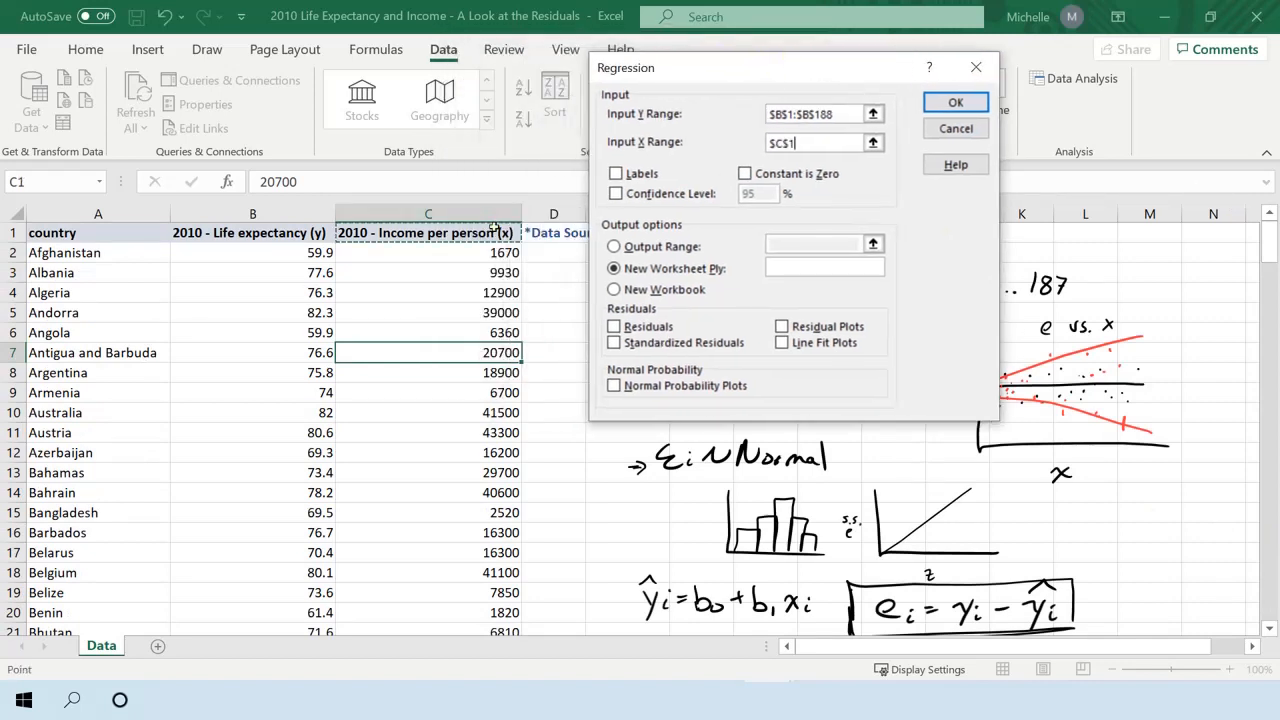
{"action": "key", "text": "ctrl+shift+Down"}
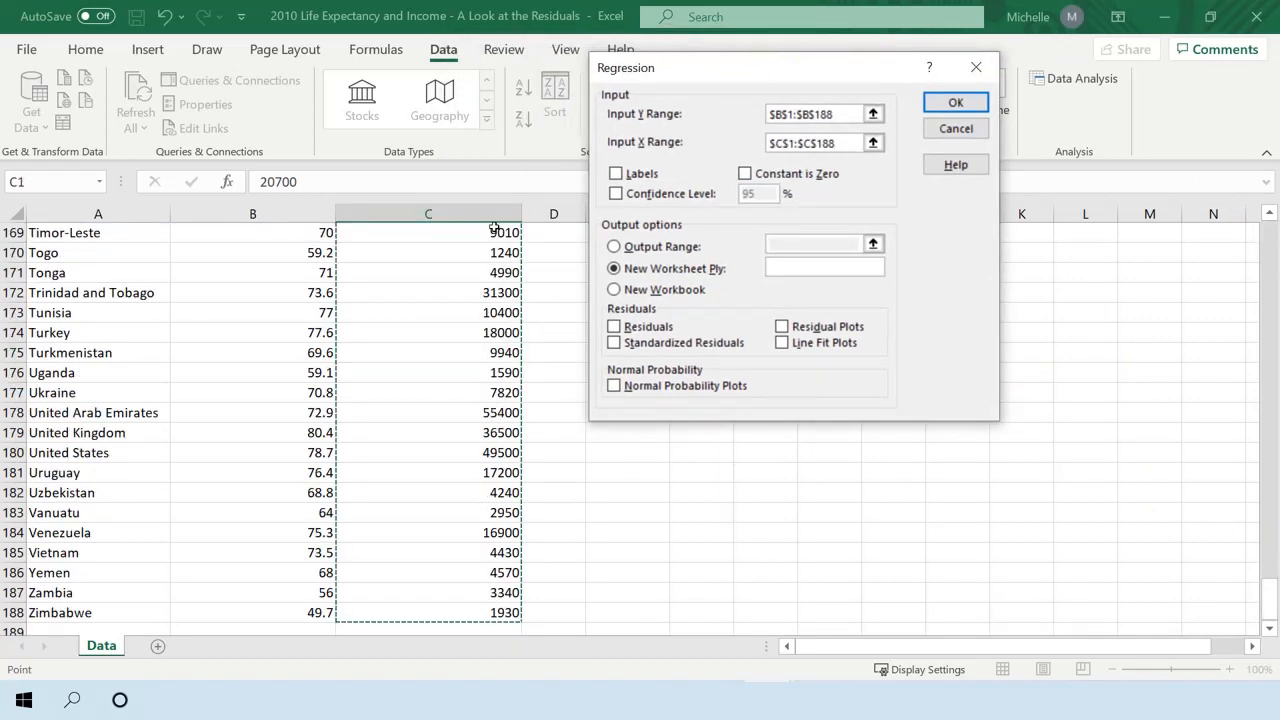
Run the regression with labels, residuals, standardized residuals, residual plots, line fit plots and normal probability plots enabled.
{"action": "left_click", "coordinate": [652, 177]}
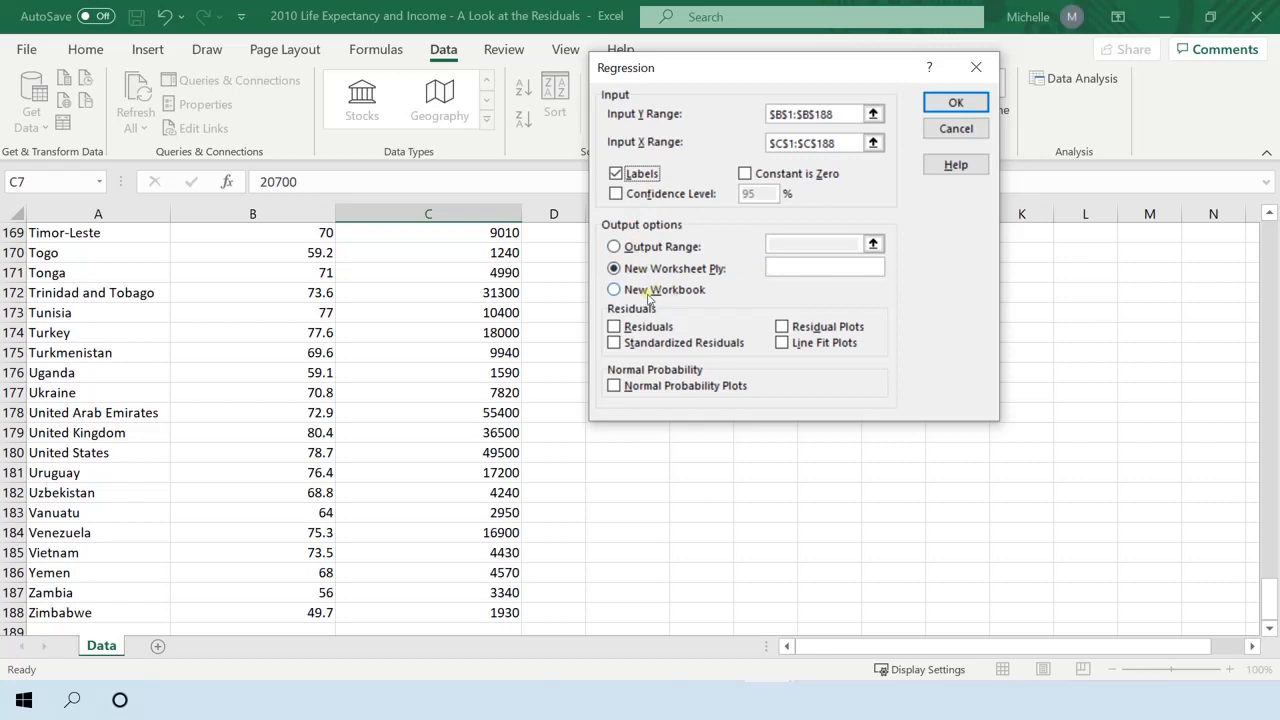
{"action": "left_click", "coordinate": [647, 328]}
{"action": "left_click", "coordinate": [646, 343]}
{"action": "left_click", "coordinate": [782, 326]}
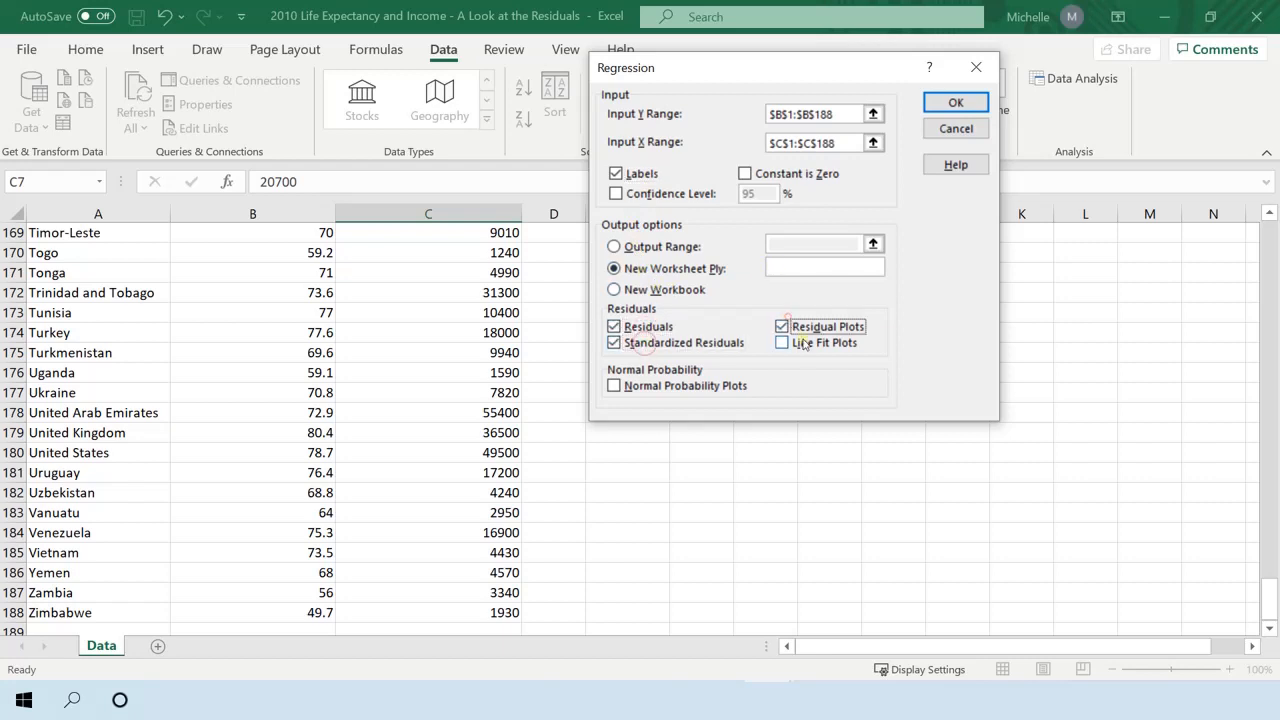
{"action": "left_click", "coordinate": [782, 342]}
{"action": "left_click", "coordinate": [655, 386]}
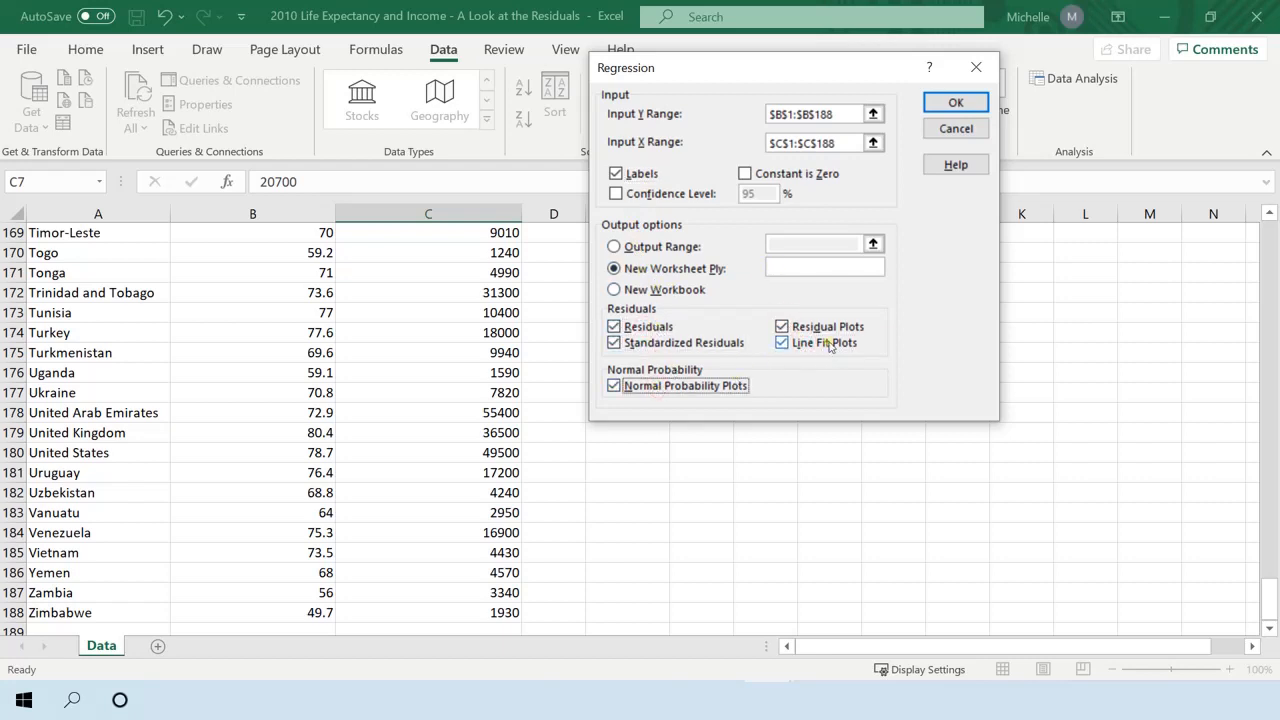
{"action": "left_click", "coordinate": [930, 102]}
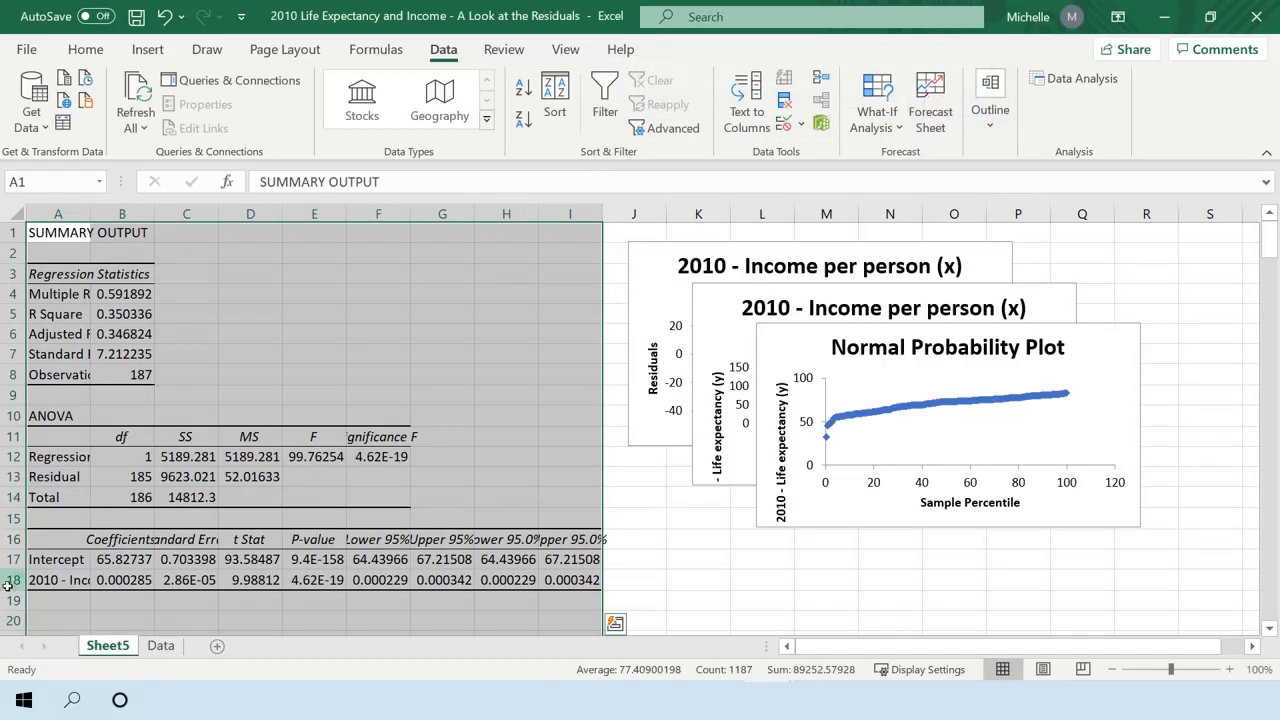
Rename the regression output sheet as Toolpak results and place it after the Data sheet.
{"action": "double_click", "coordinate": [90, 645]}
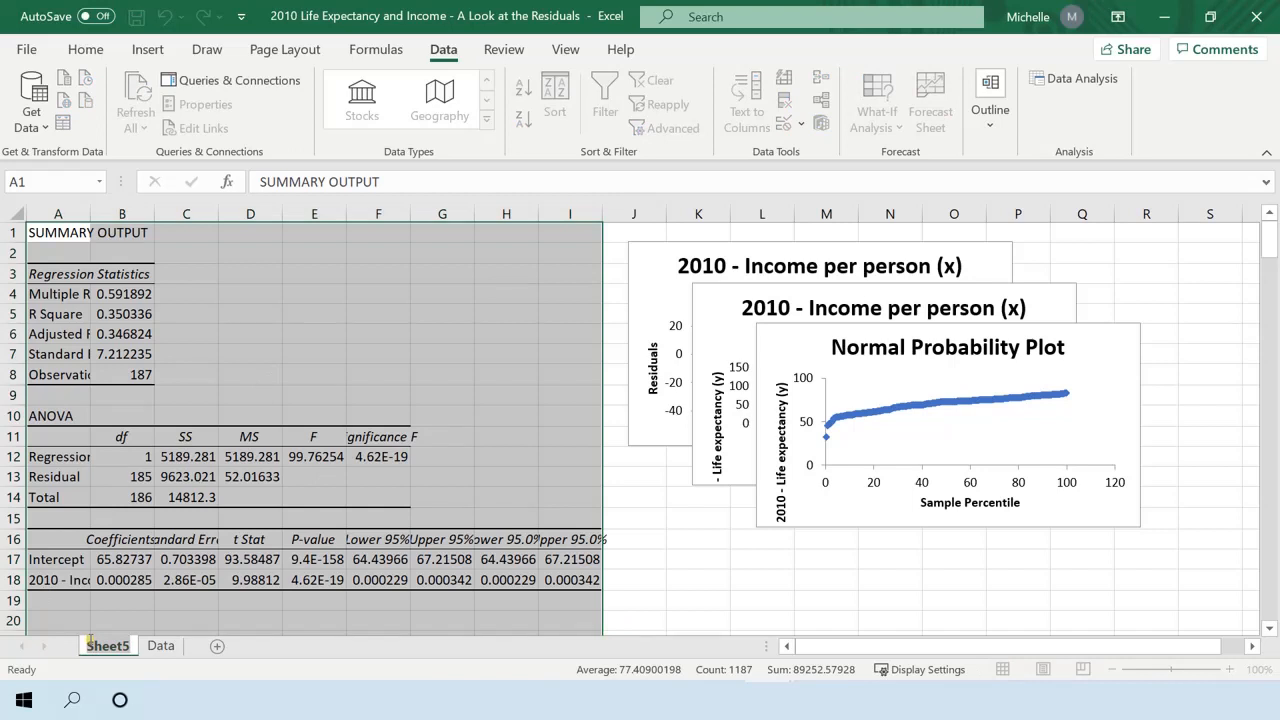
{"action": "type", "text": "Toolpak"}
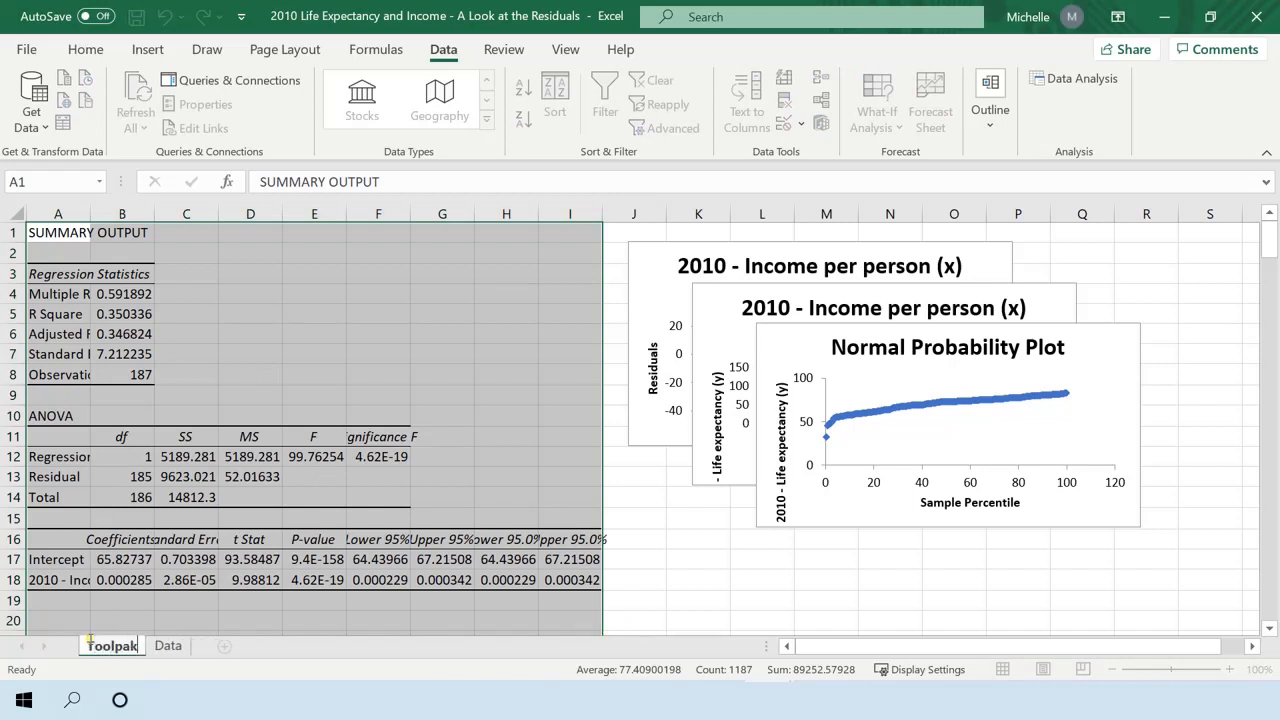
{"action": "type", "text": " results"}
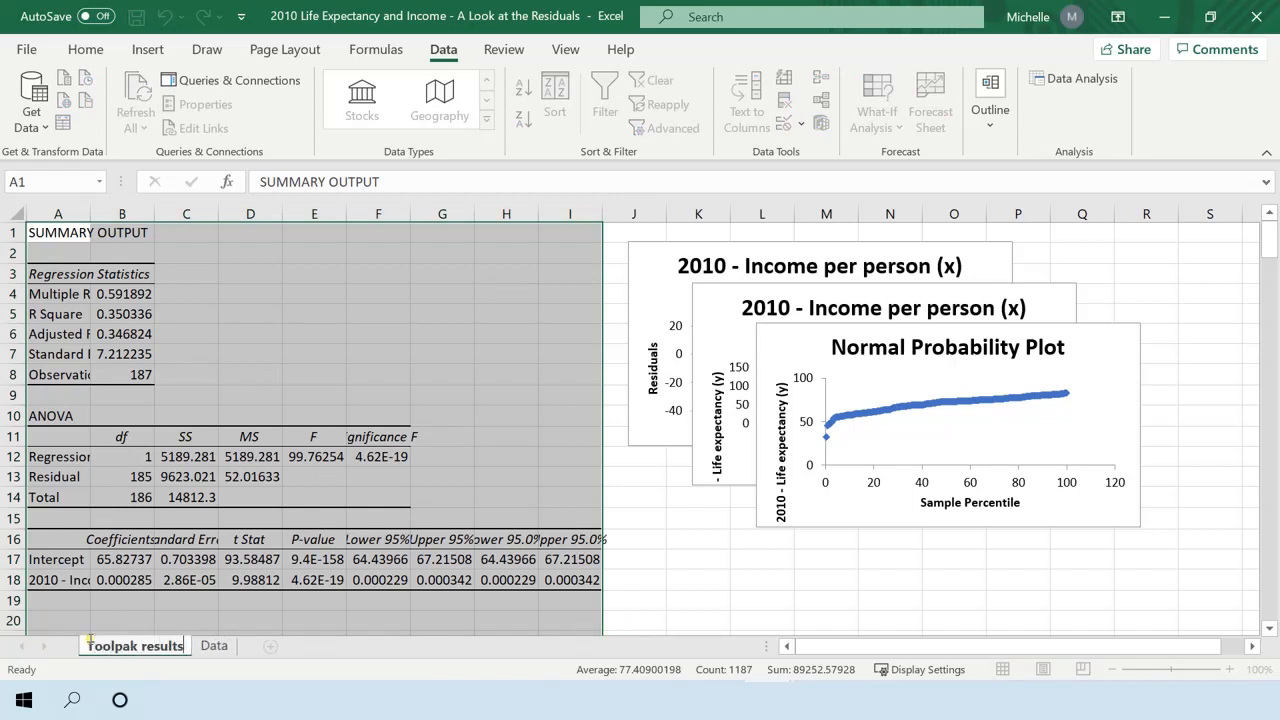
{"action": "key", "text": "Return"}
{"action": "left_click", "coordinate": [250, 413]}
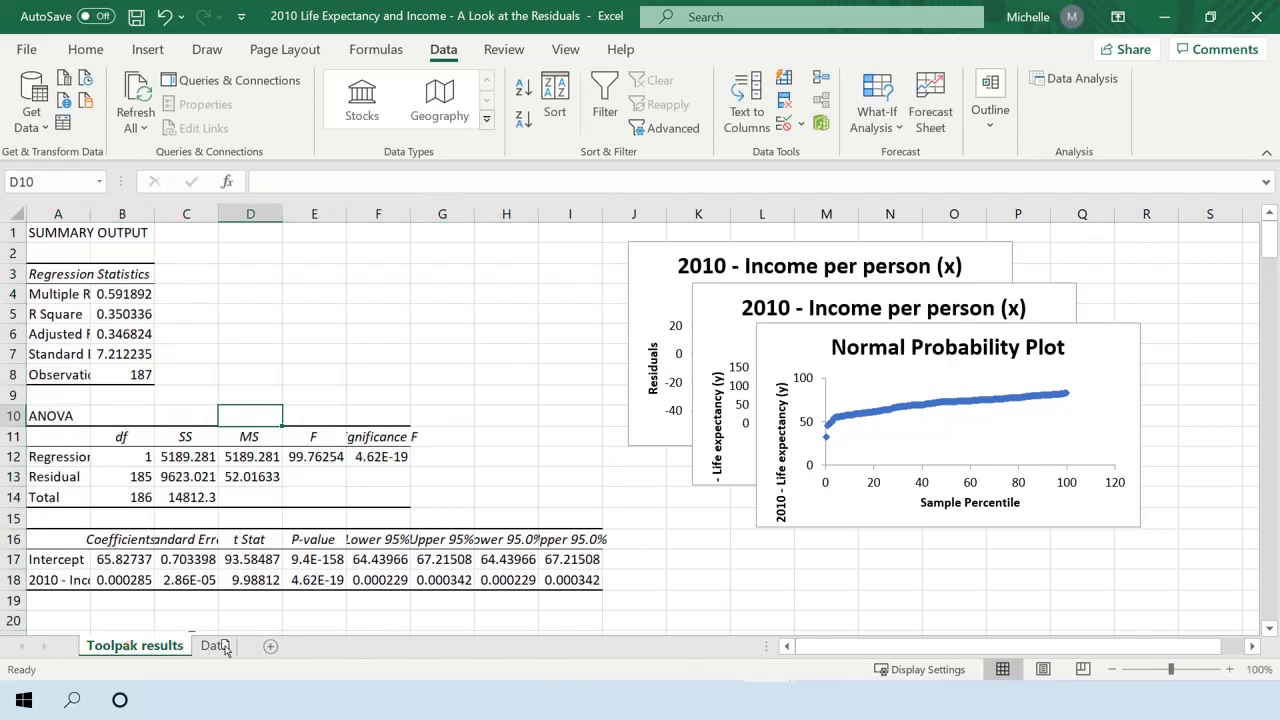
{"action": "left_click_drag", "start_coordinate": [260, 652], "coordinate": [261, 653]}
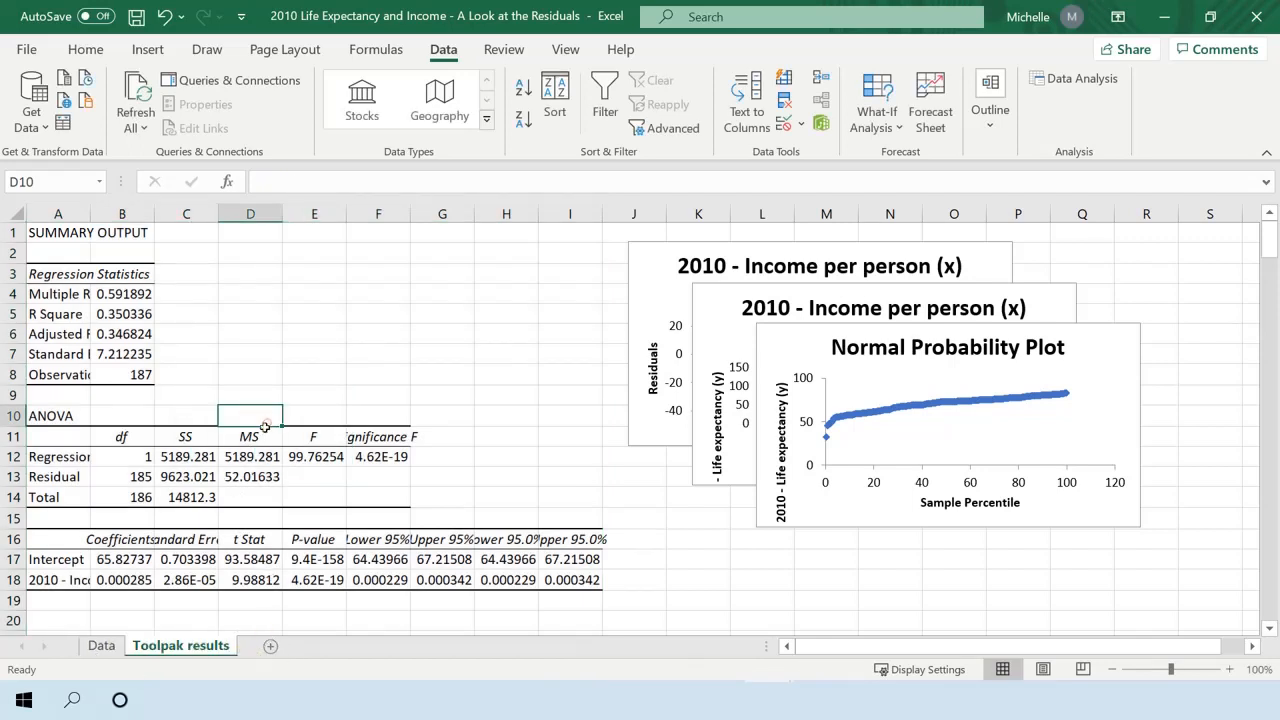
Fit column A's width to its contents and highlight the R Square value and the income P-value in yellow.
{"action": "double_click", "coordinate": [90, 212]}
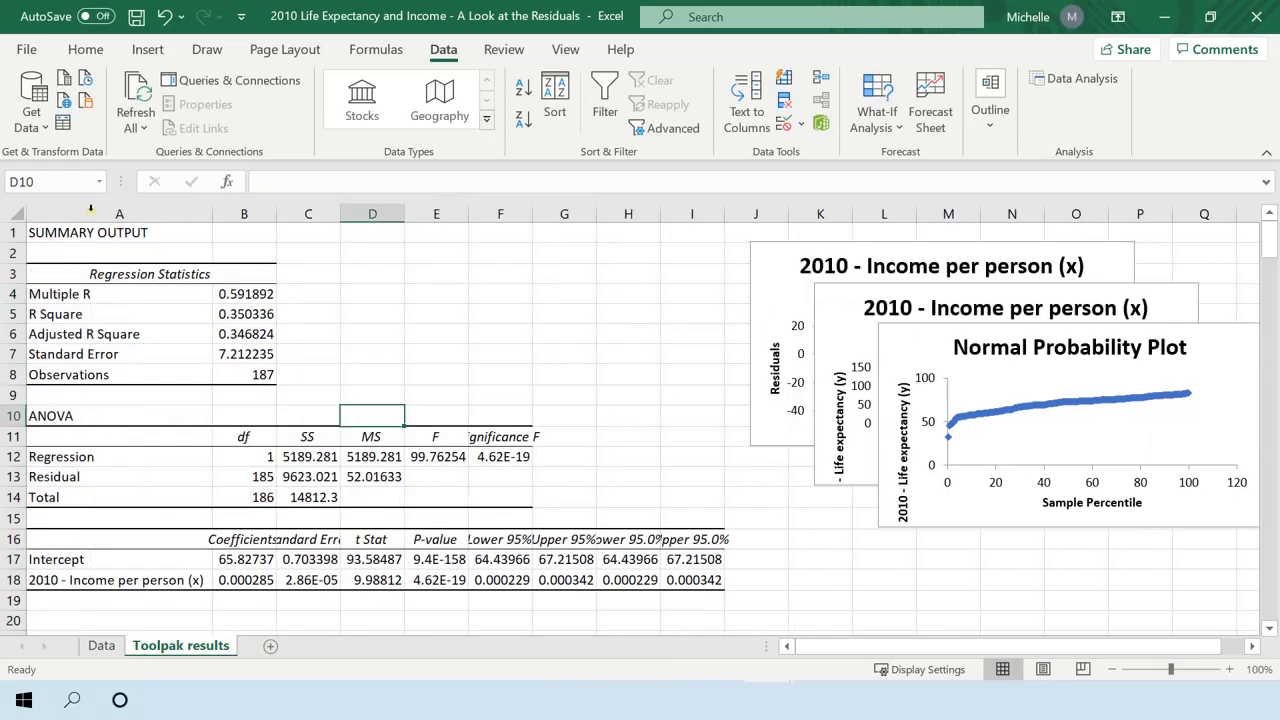
{"action": "left_click", "coordinate": [228, 317]}
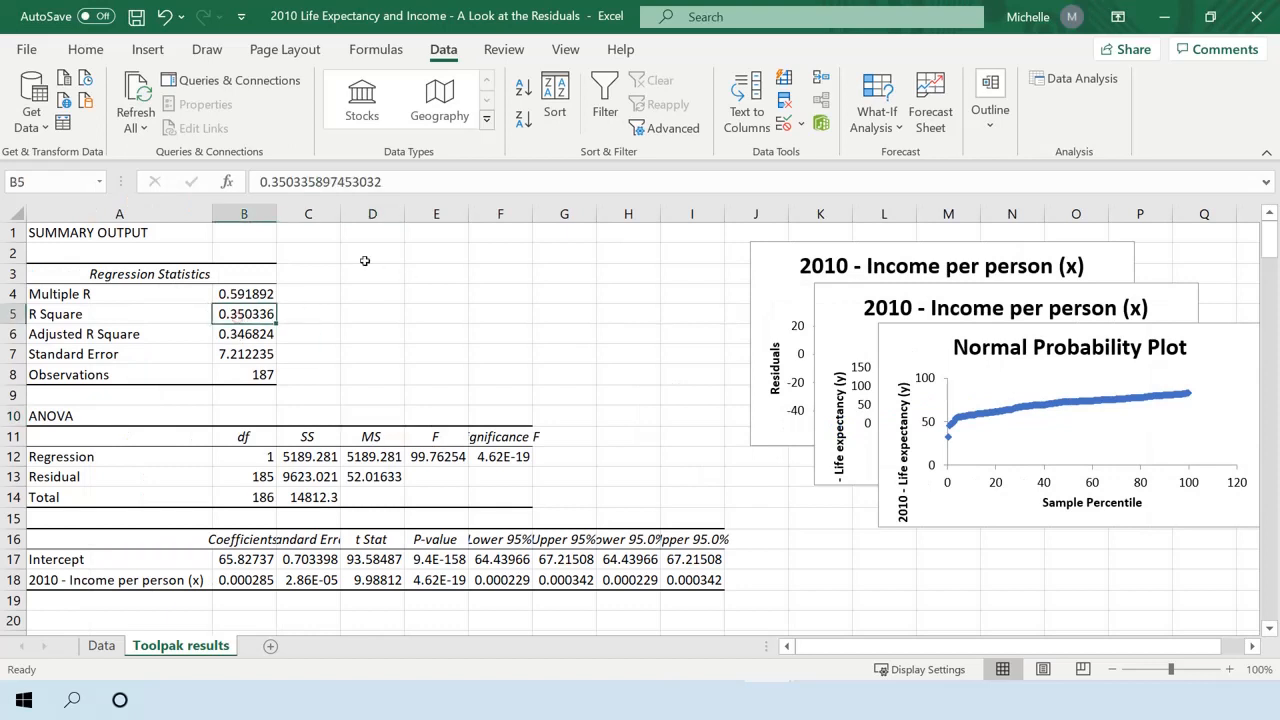
{"action": "left_click", "coordinate": [85, 49]}
{"action": "left_click", "coordinate": [241, 119]}
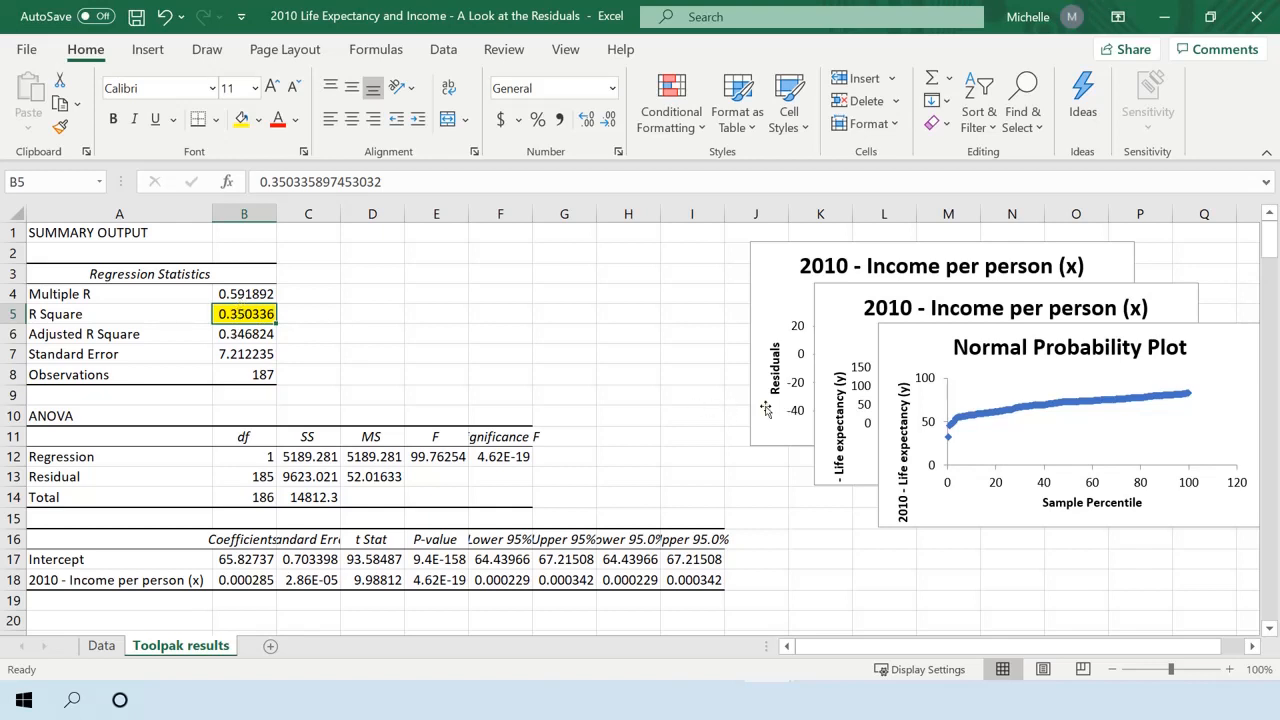
{"action": "left_click", "coordinate": [437, 581]}
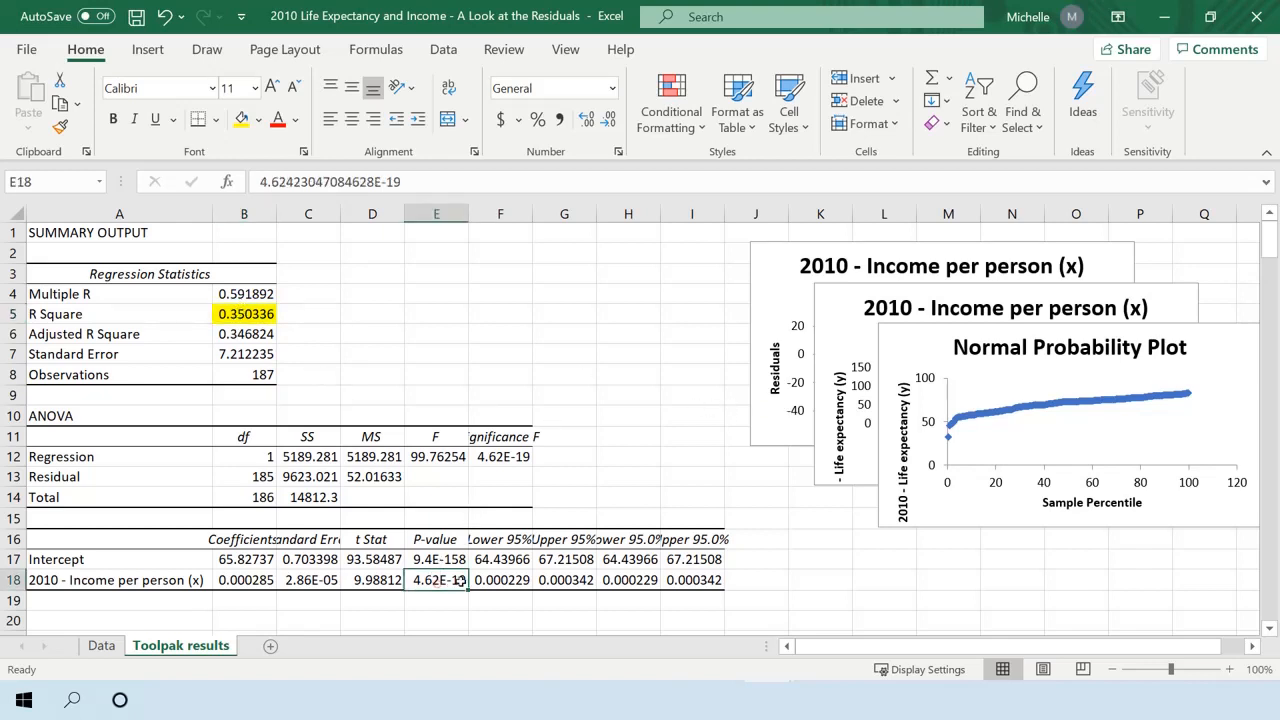
{"action": "left_click", "coordinate": [241, 119]}
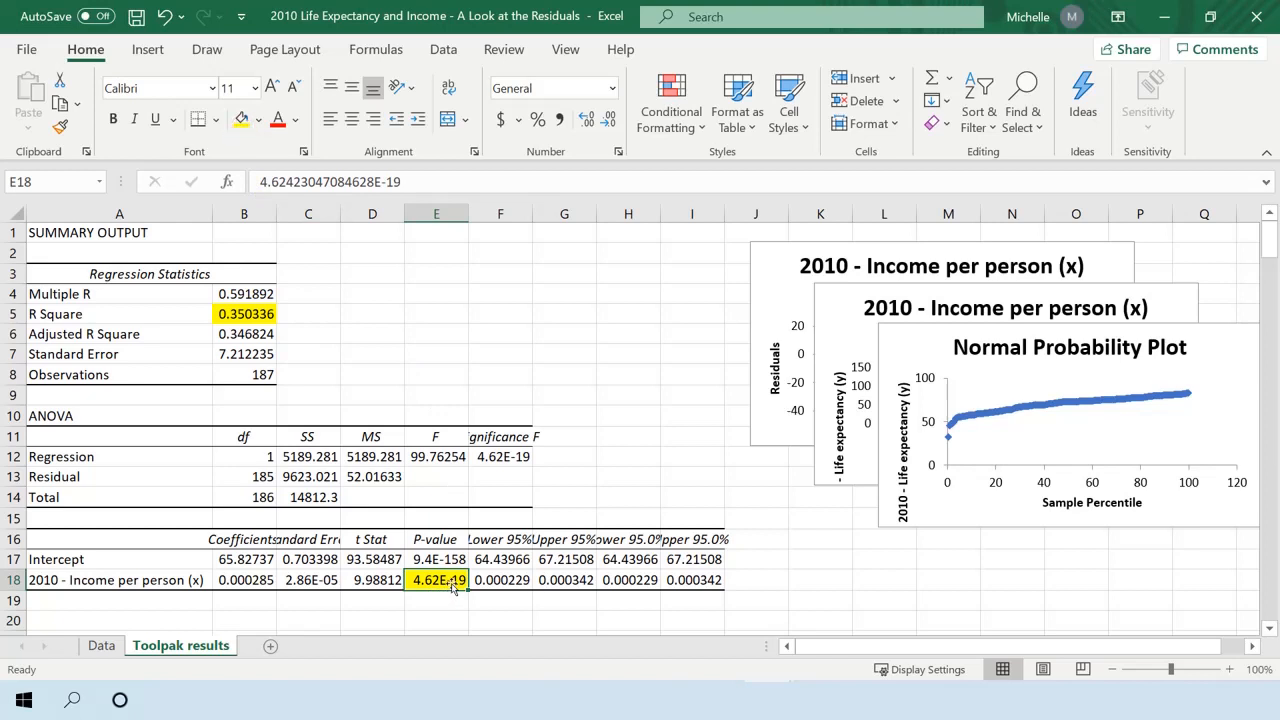
Examine the income variable's P-value, lower 95% limit and coefficient together with the R Square value.
{"action": "left_click", "coordinate": [101, 582]}
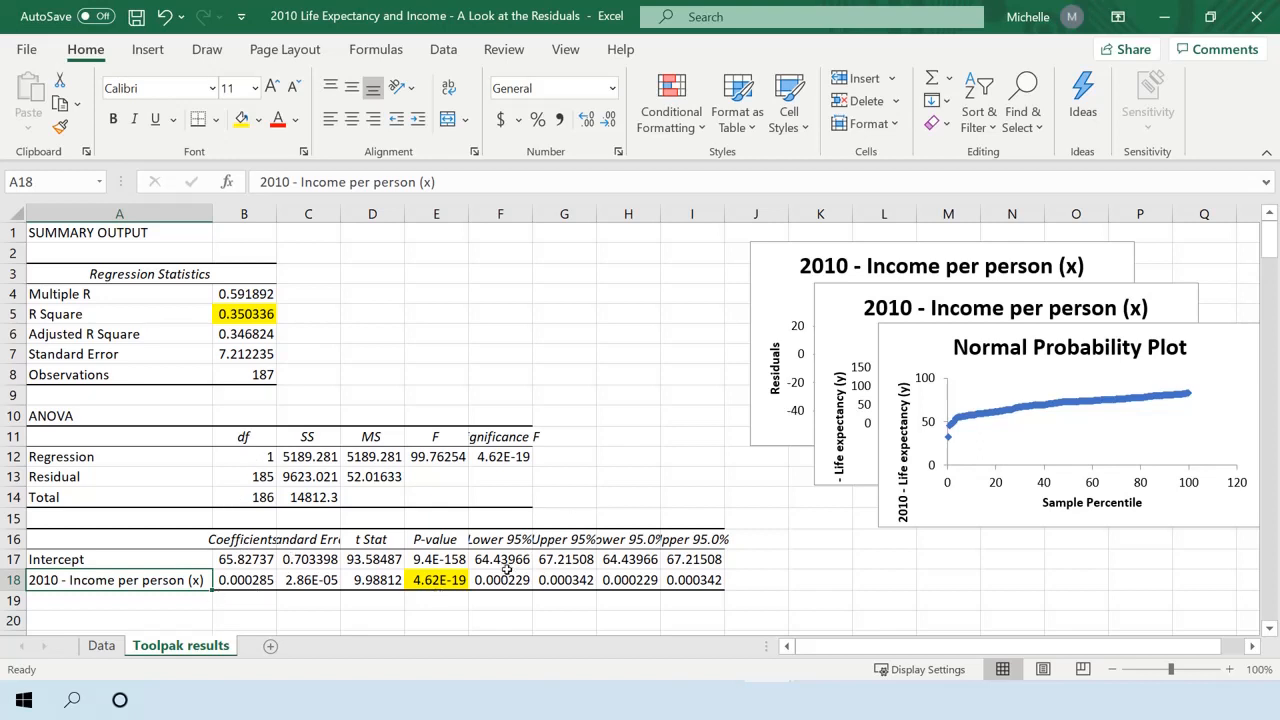
{"action": "left_click", "coordinate": [418, 580]}
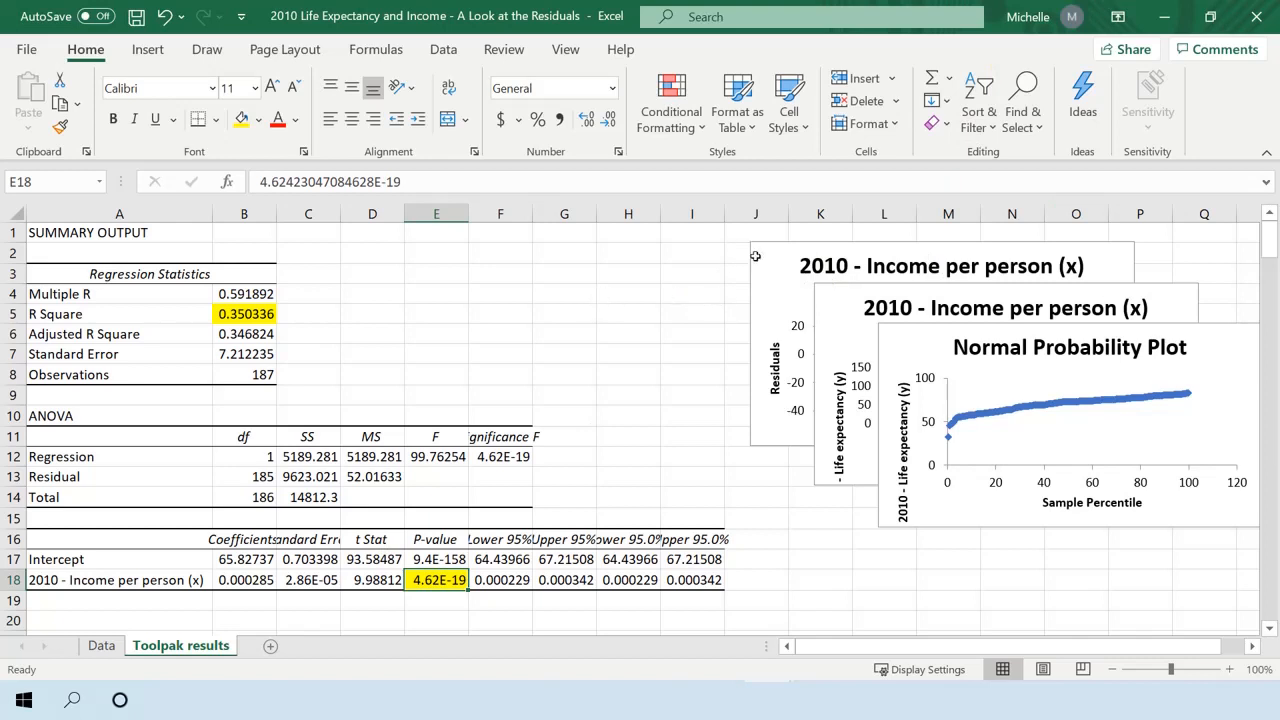
{"action": "left_click", "coordinate": [238, 308]}
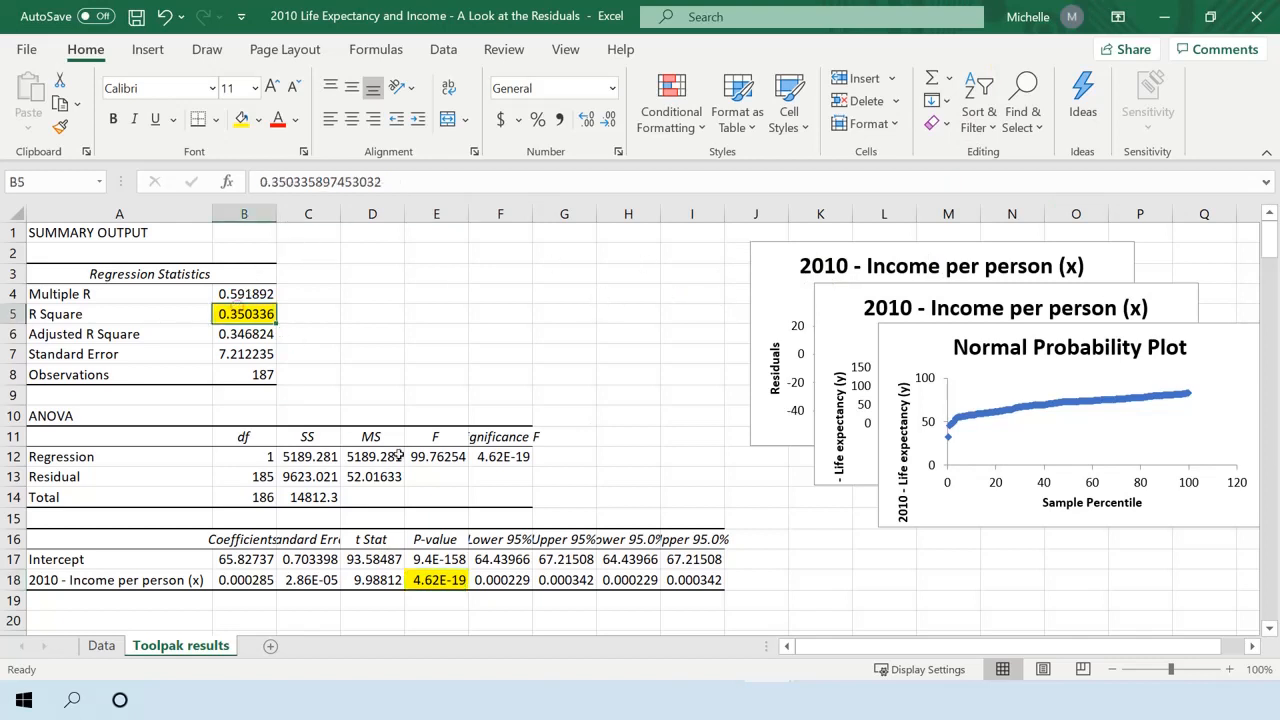
{"action": "left_click", "coordinate": [478, 577]}
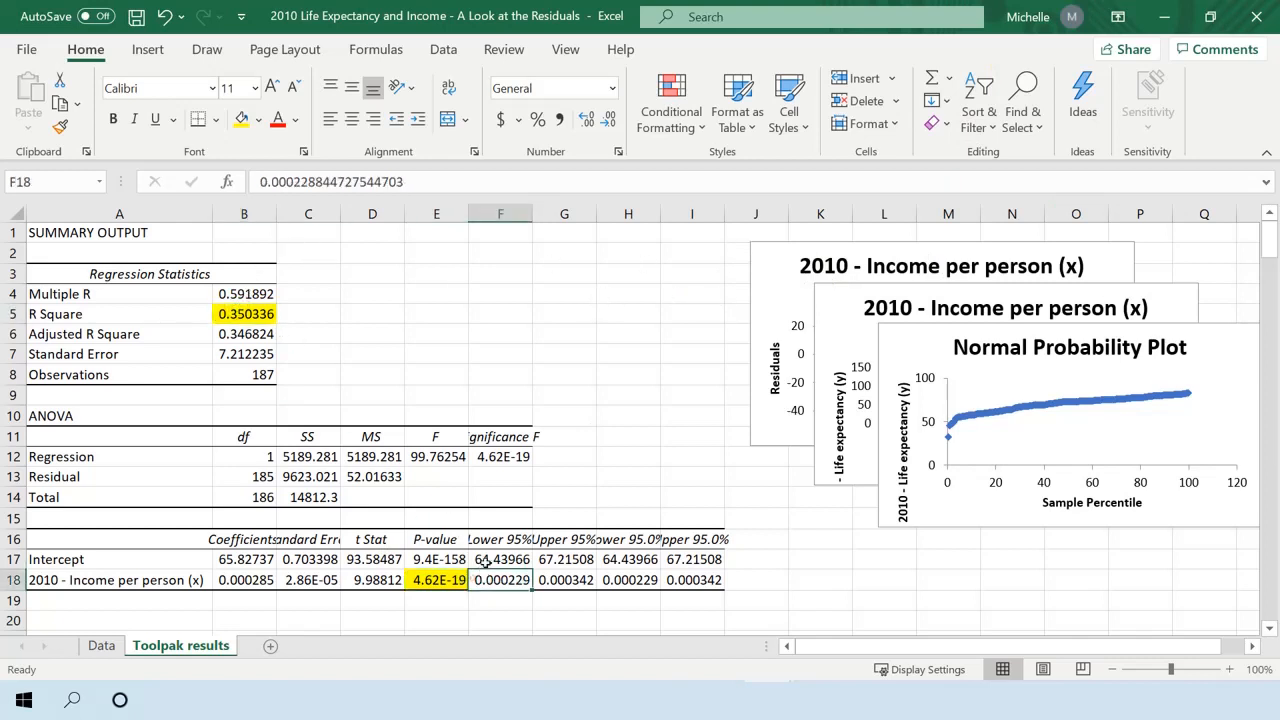
{"action": "left_click", "coordinate": [222, 580]}
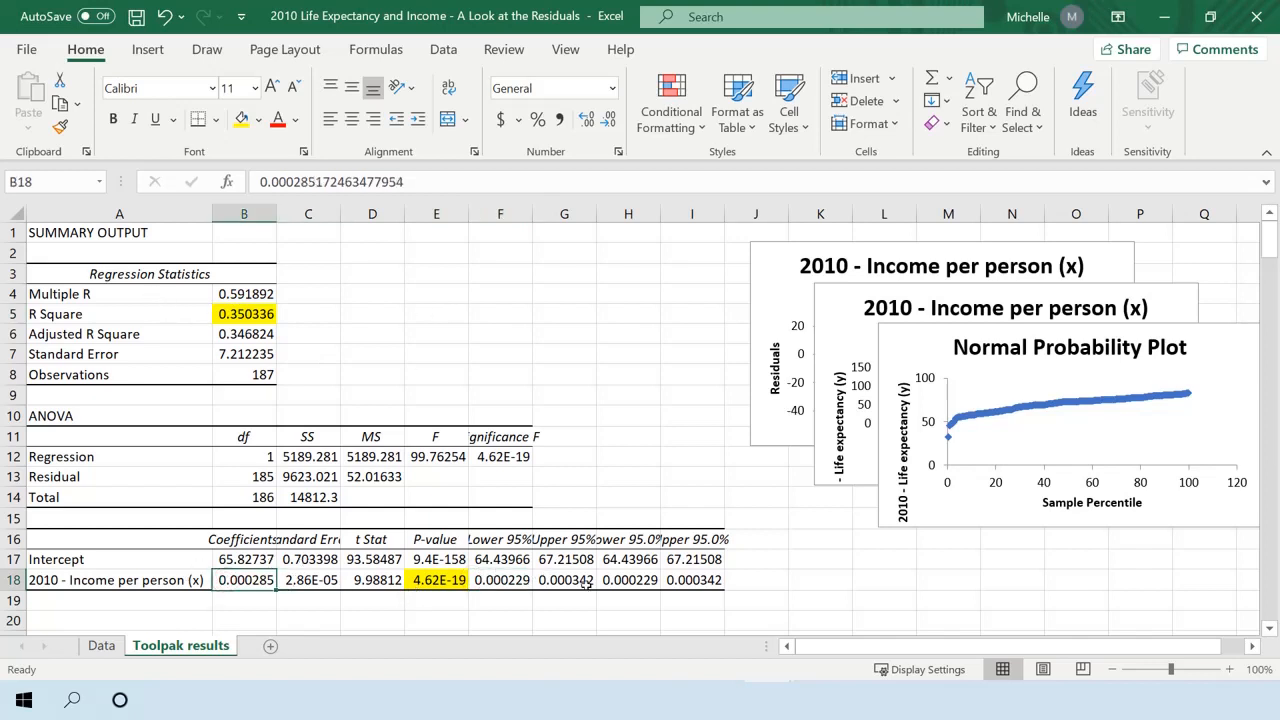
Add a new worksheet after Toolpak results and name it e vs x.
{"action": "left_click", "coordinate": [268, 646]}
{"action": "double_click", "coordinate": [264, 646]}
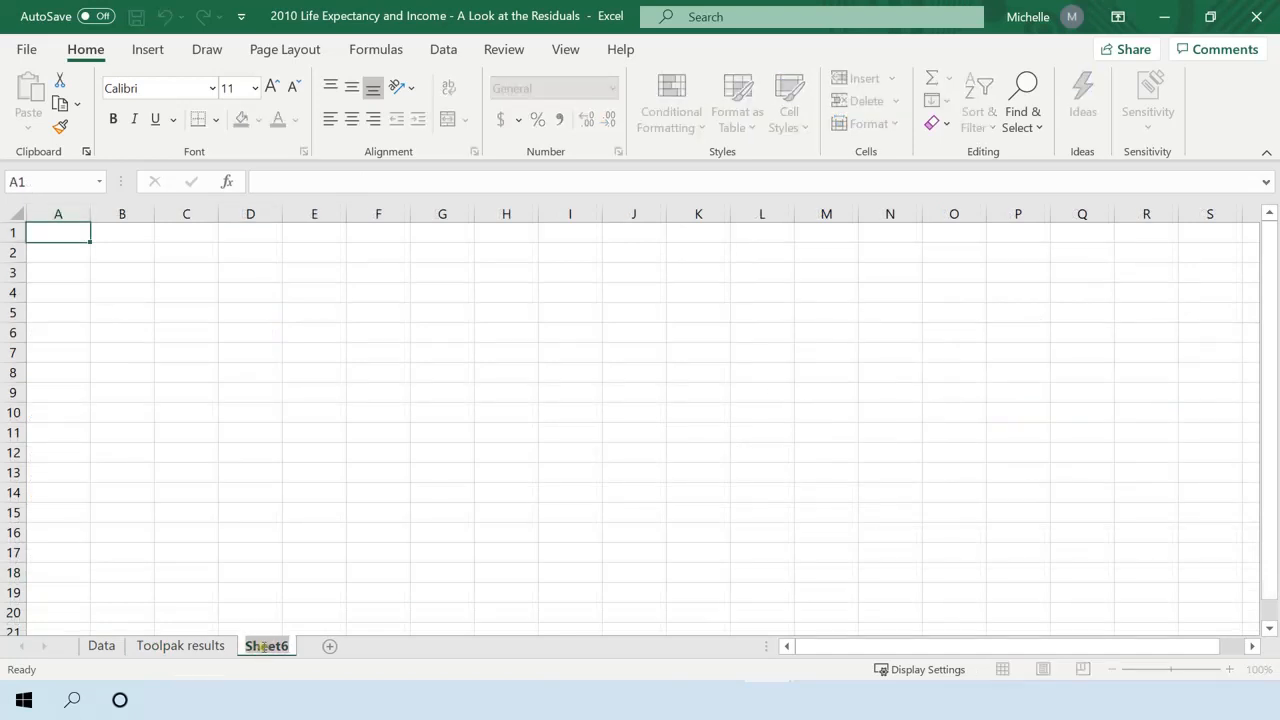
{"action": "type", "text": "e vs"}
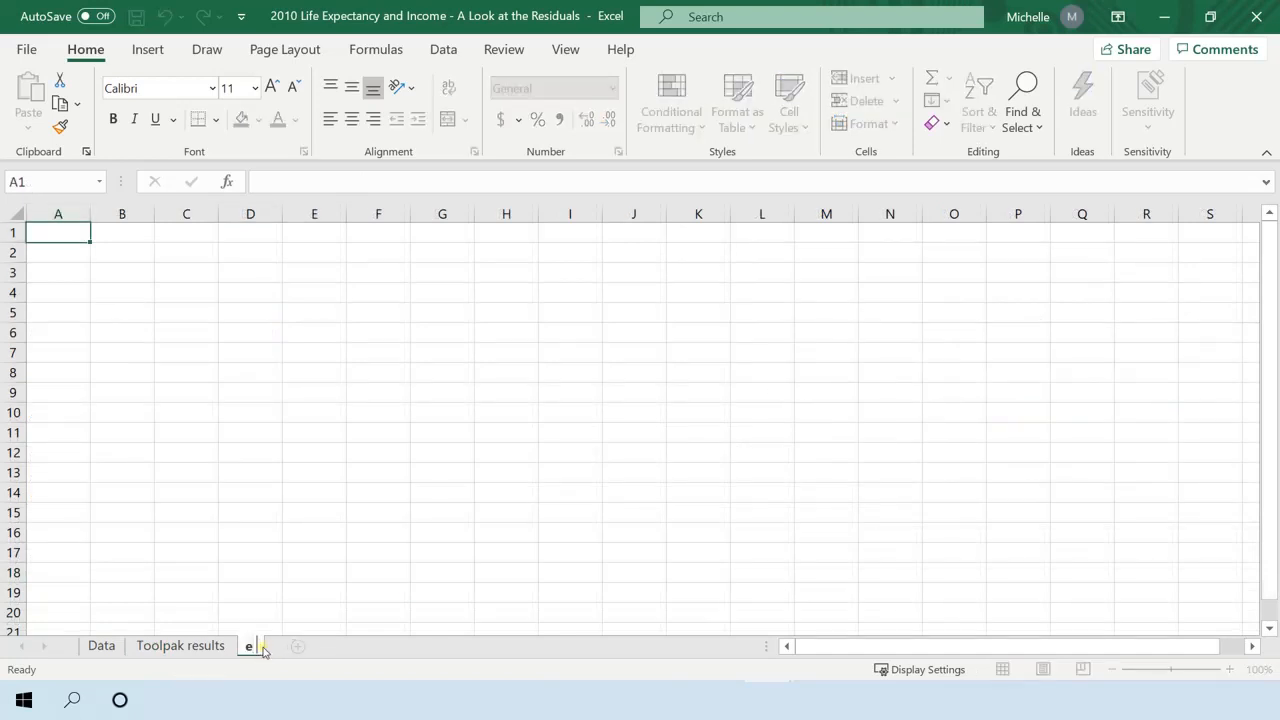
{"action": "type", "text": " x"}
{"action": "left_click", "coordinate": [260, 536]}
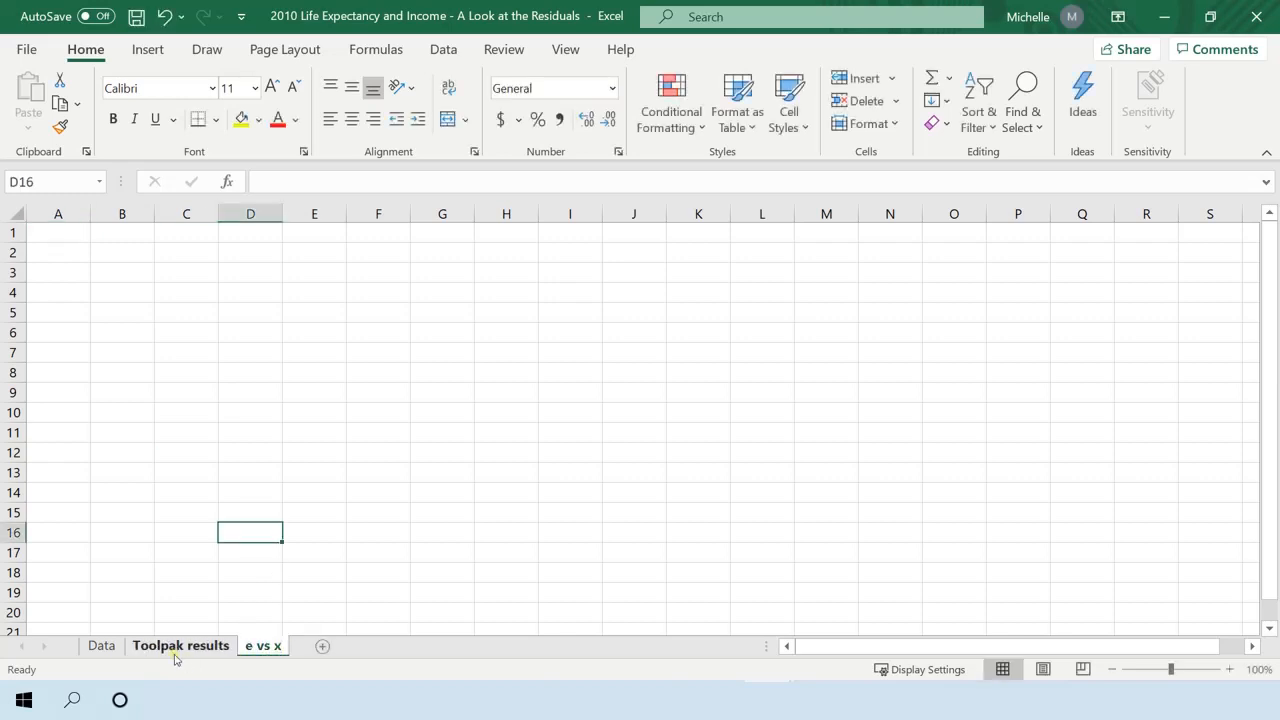
Copy the life expectancy and income per person columns from the Data sheet into columns A and B of the e vs x sheet.
{"action": "left_click", "coordinate": [102, 646]}
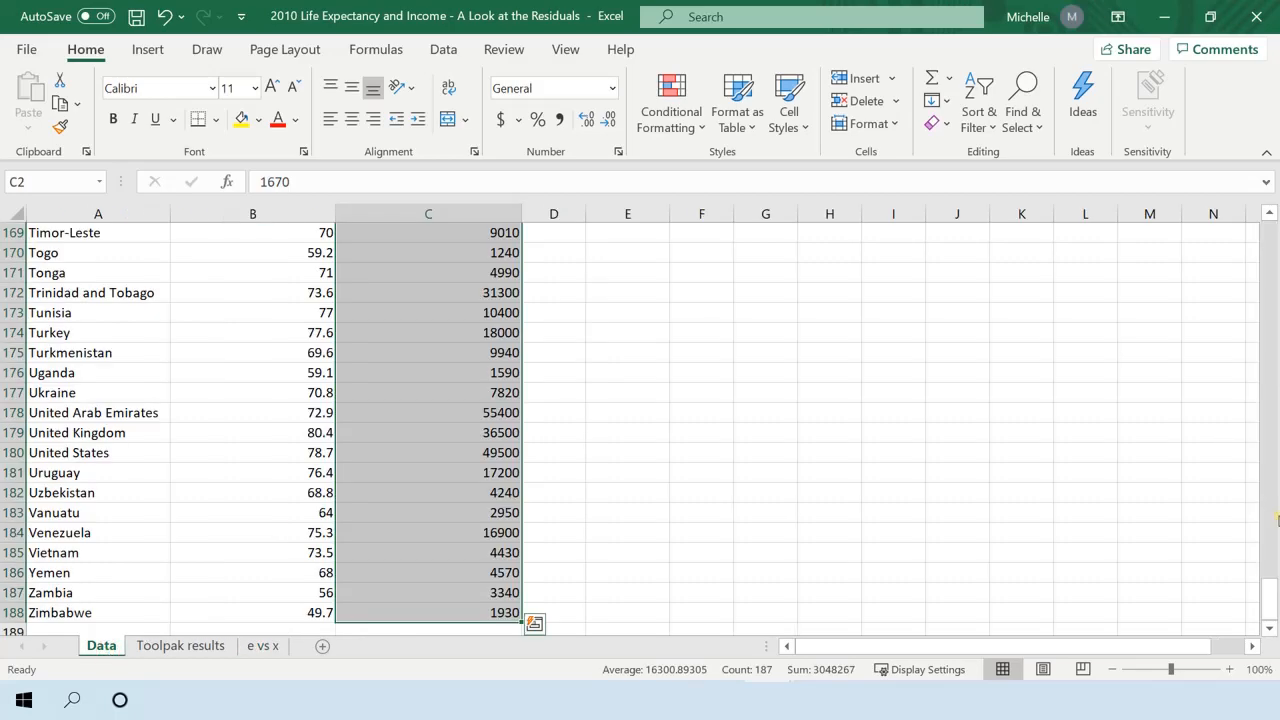
{"action": "left_click_drag", "start_coordinate": [1268, 605], "coordinate": [1268, 240]}
{"action": "left_click", "coordinate": [409, 304]}
{"action": "left_click_drag", "start_coordinate": [254, 213], "coordinate": [409, 205]}
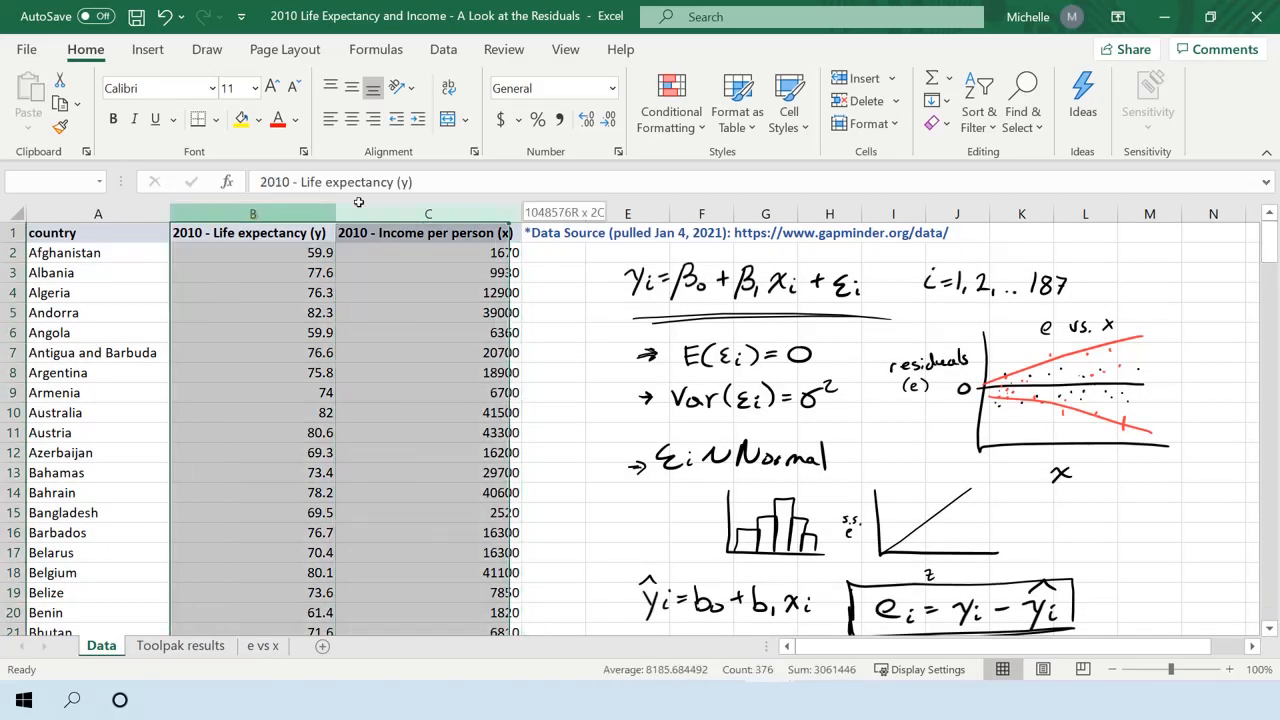
{"action": "key", "text": "ctrl+c"}
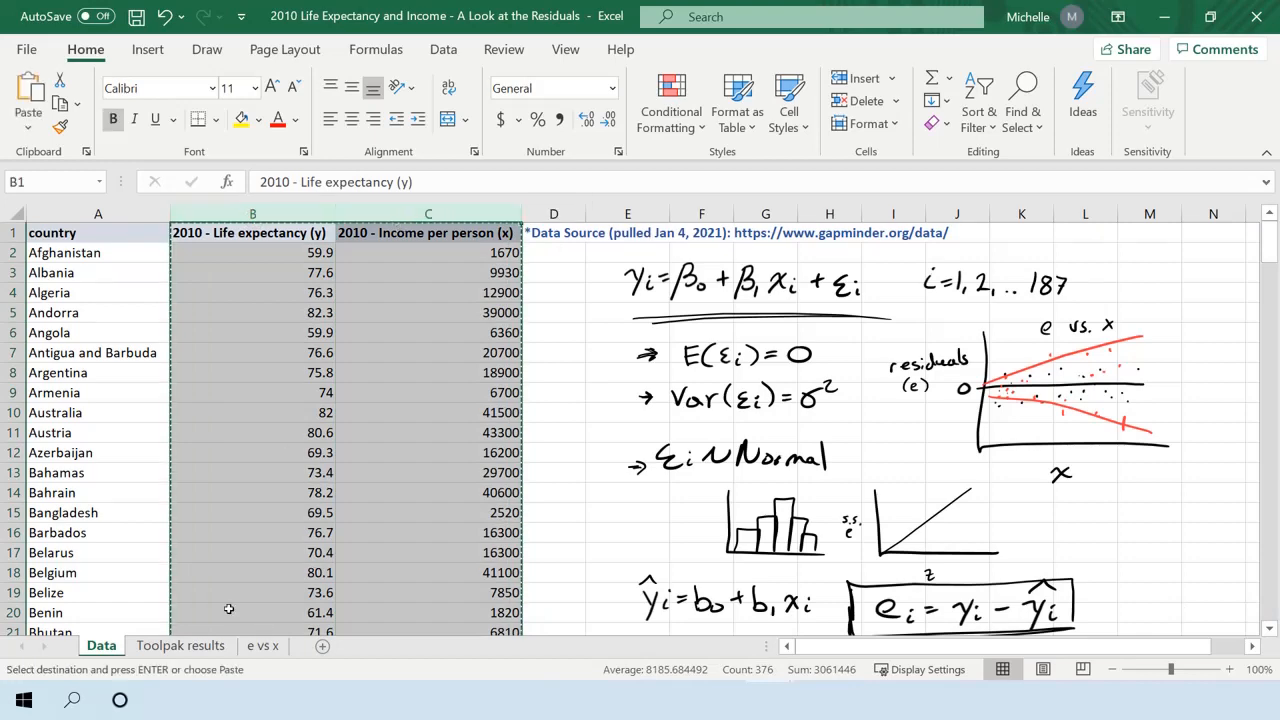
{"action": "left_click", "coordinate": [265, 646]}
{"action": "left_click", "coordinate": [66, 214]}
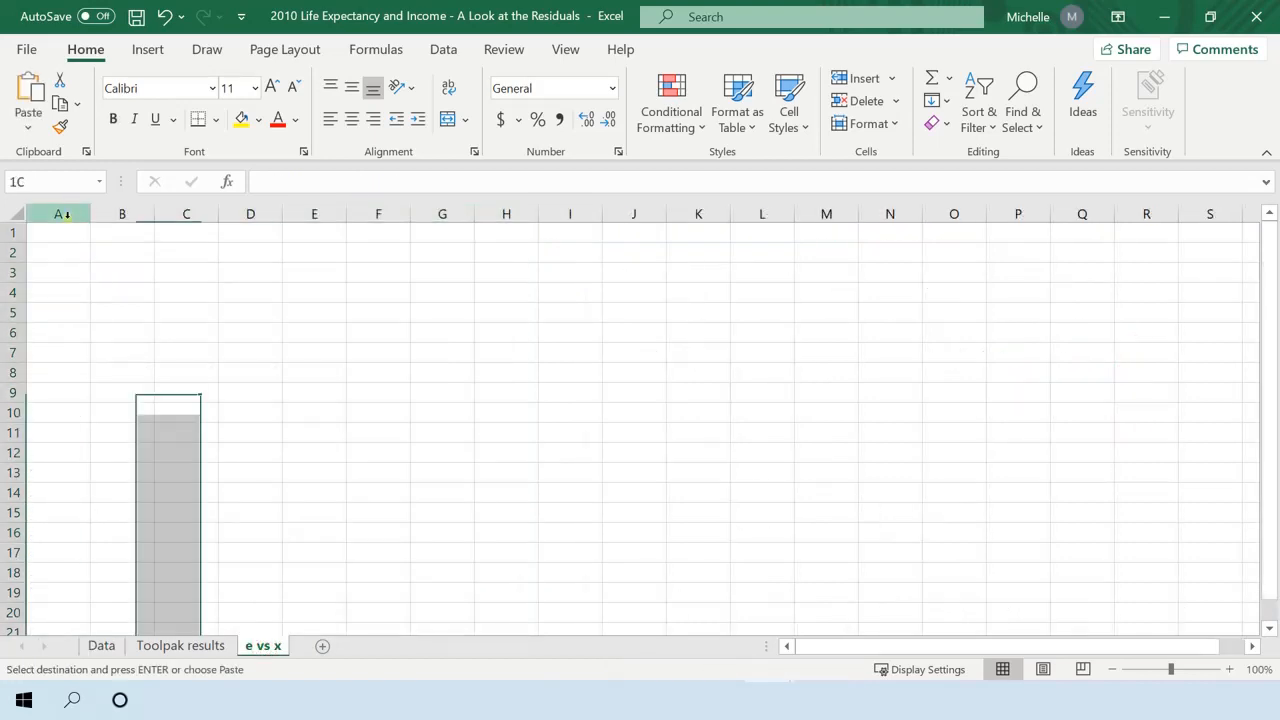
{"action": "key", "text": "ctrl+v"}
{"action": "left_click", "coordinate": [250, 332]}
{"action": "left_click", "coordinate": [560, 492]}
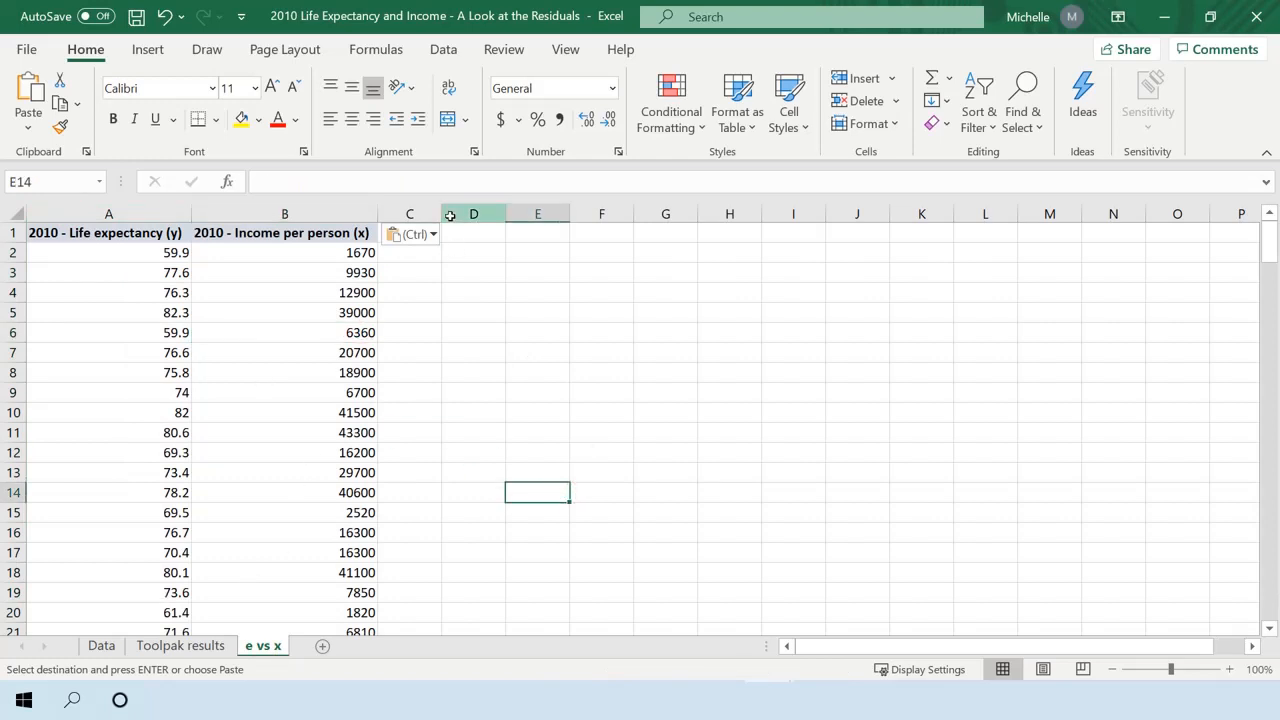
Enter the header "predicted value (y-hat)" in C1 and fit column C's width to it.
{"action": "left_click_drag", "start_coordinate": [443, 216], "coordinate": [491, 216]}
{"action": "double_click", "coordinate": [484, 238]}
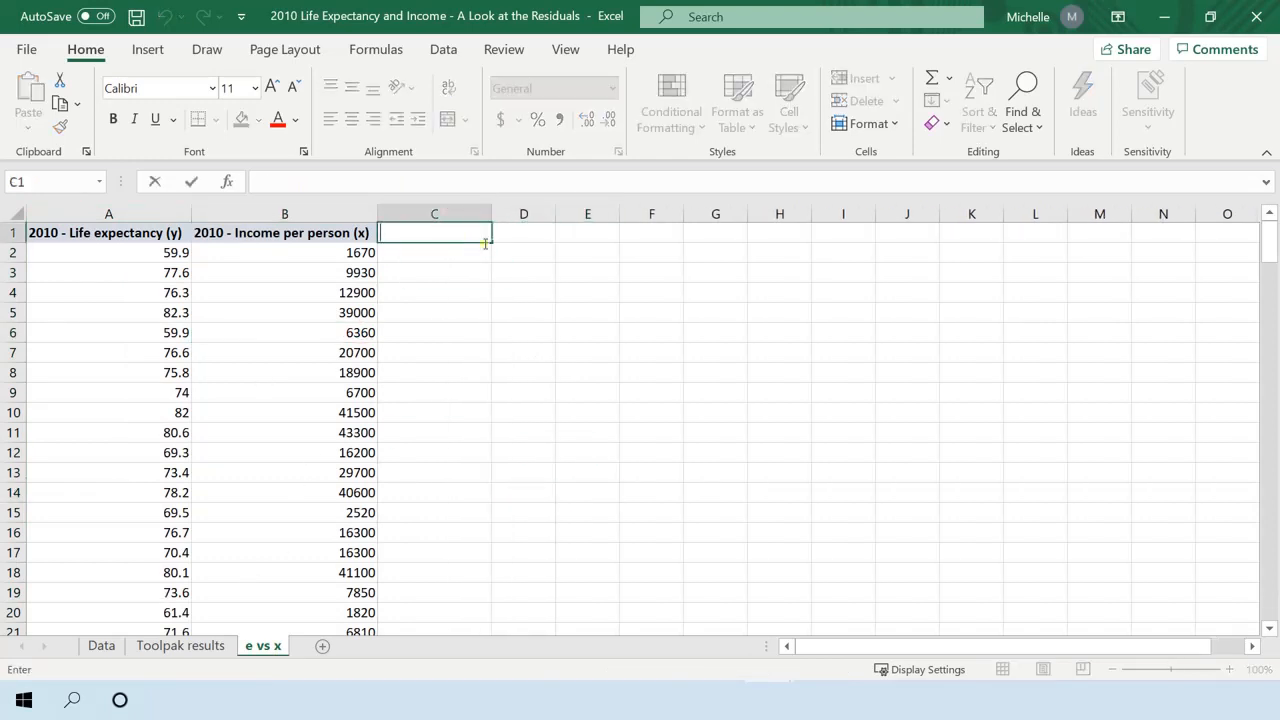
{"action": "type", "text": "pre"}
{"action": "type", "text": "diction"}
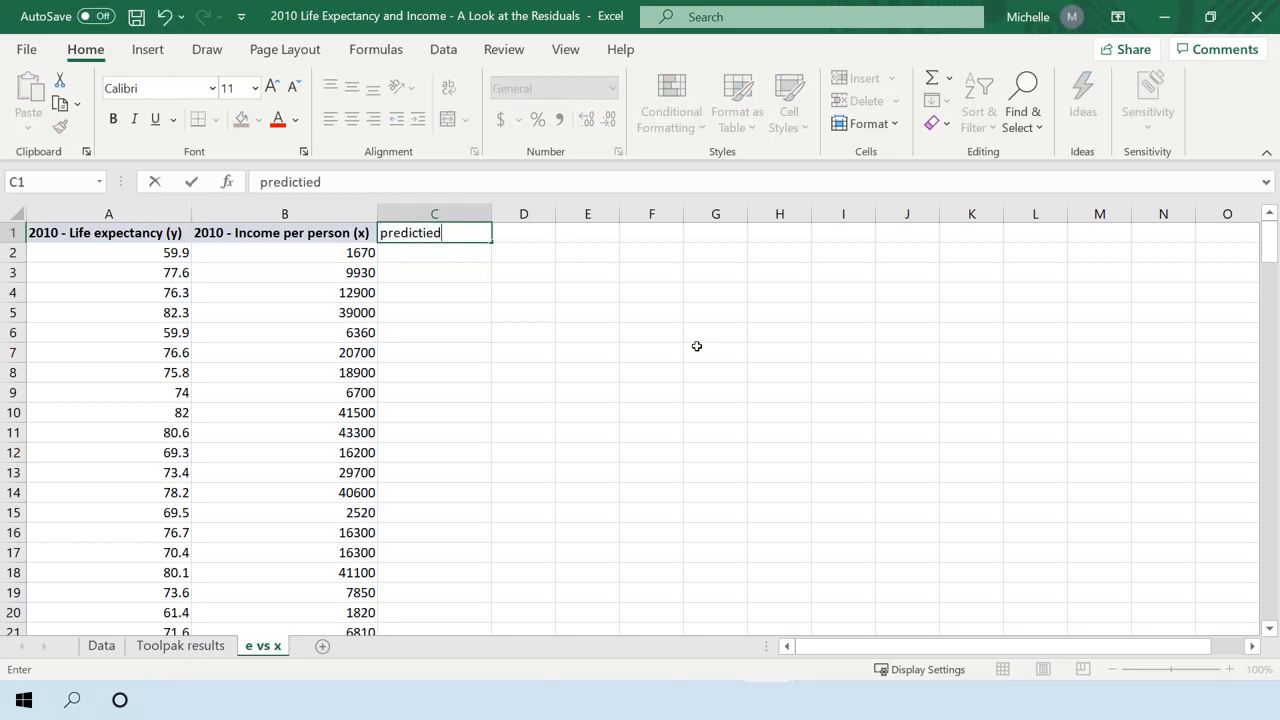
{"action": "key", "text": "BackSpace"}
{"action": "key", "text": "BackSpace"}
{"action": "key", "text": "BackSpace"}
{"action": "key", "text": "BackSpace"}
{"action": "key", "text": "BackSpace"}
{"action": "type", "text": "icted value (y"}
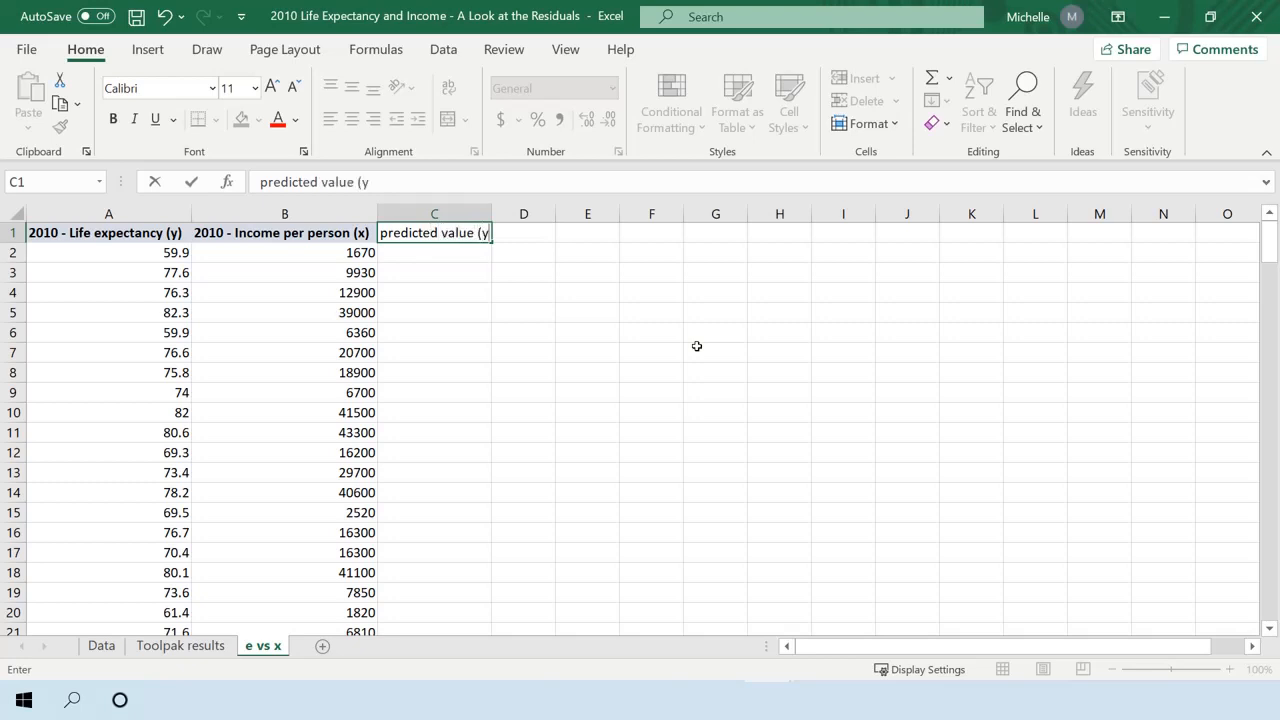
{"action": "type", "text": "-hat)"}
{"action": "key", "text": "Return"}
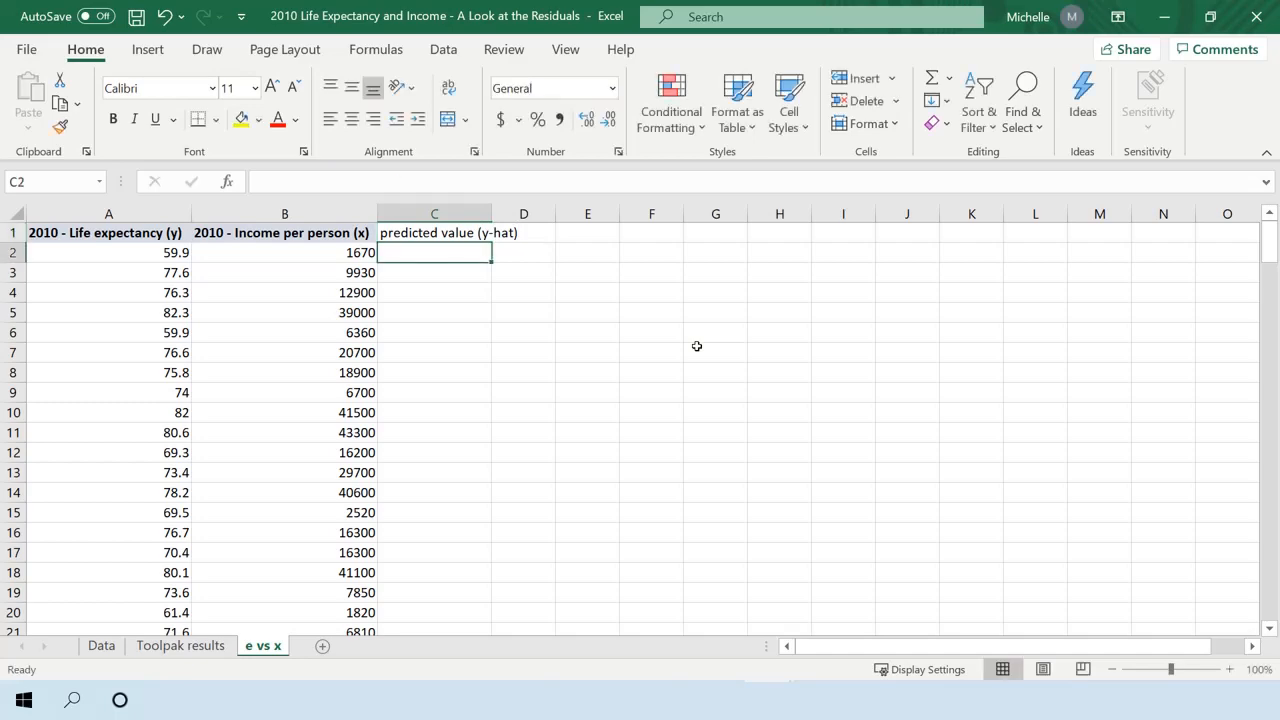
{"action": "double_click", "coordinate": [491, 208]}
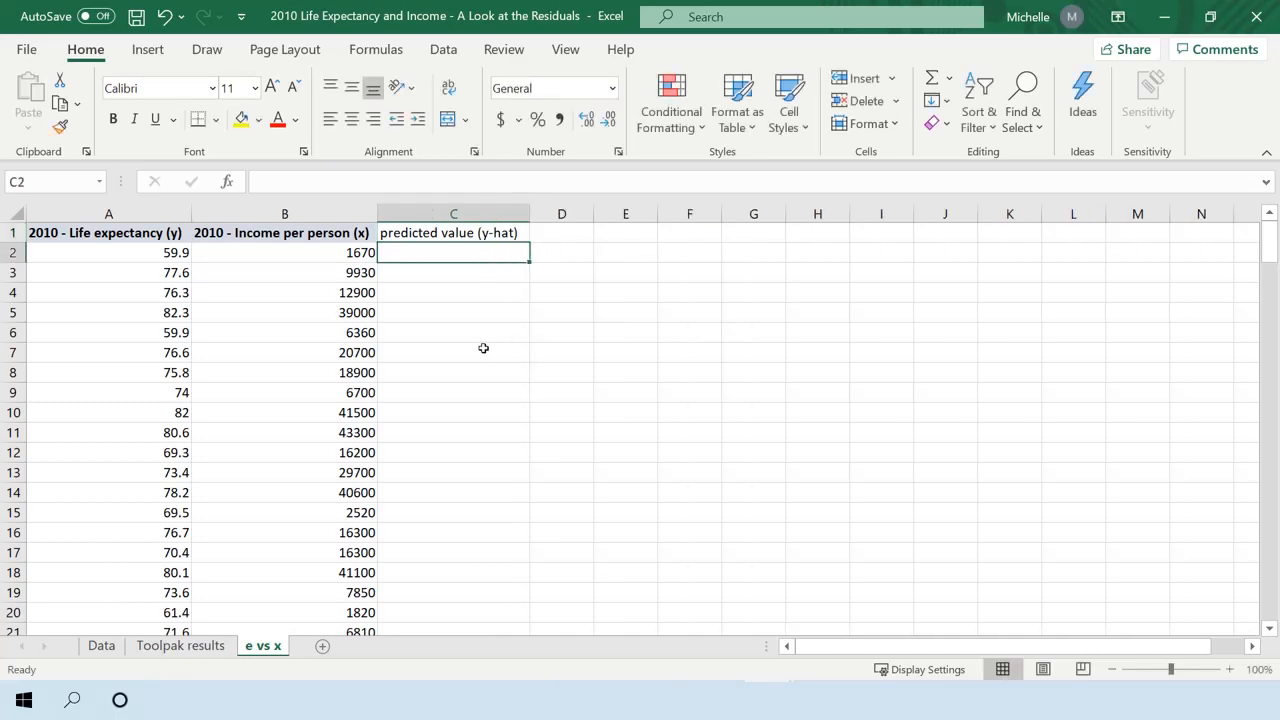
Copy the intercept and income coefficients with their labels, A16:B18, from Toolpak results to F1 of the e vs x sheet.
{"action": "left_click", "coordinate": [181, 646]}
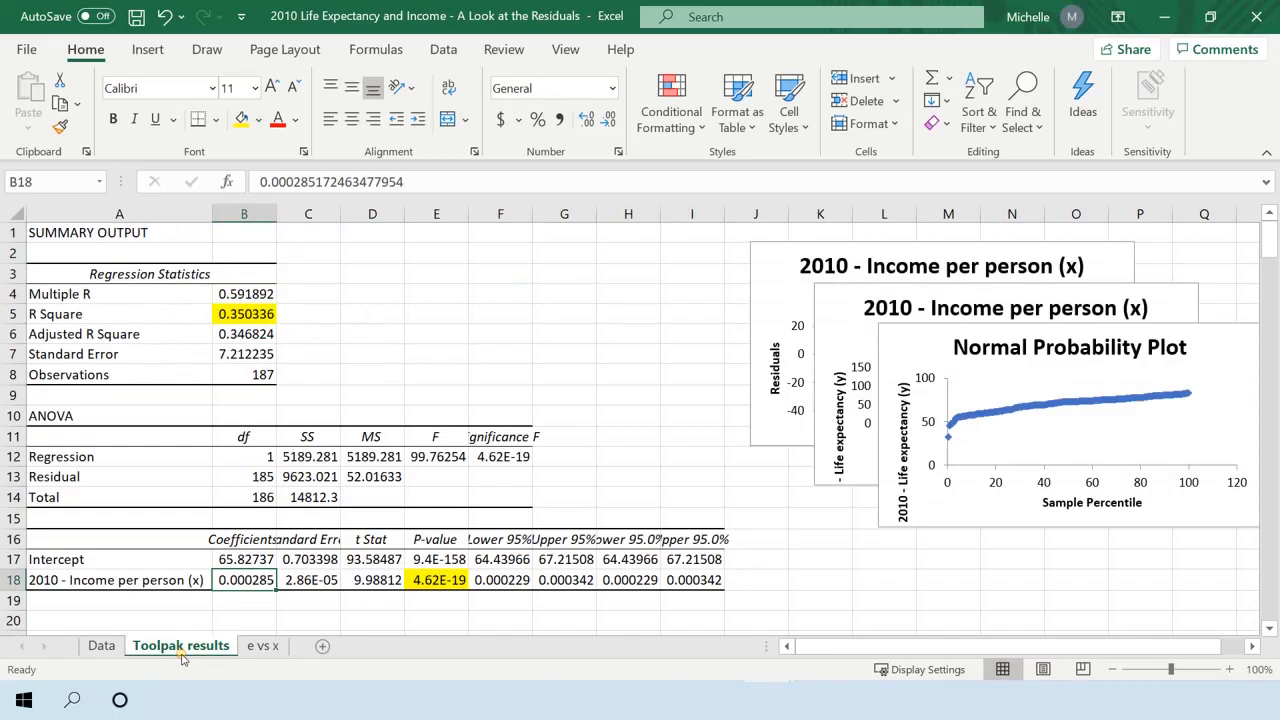
{"action": "left_click_drag", "start_coordinate": [119, 539], "coordinate": [229, 580]}
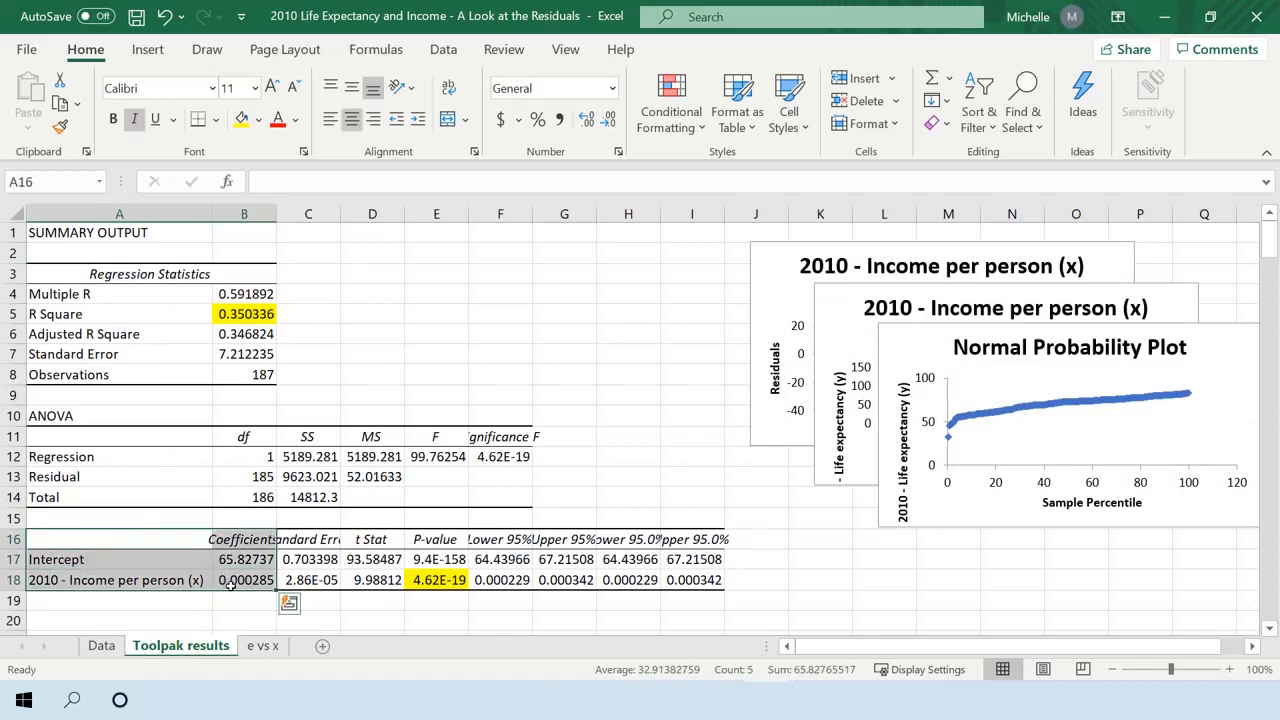
{"action": "key", "text": "ctrl+c"}
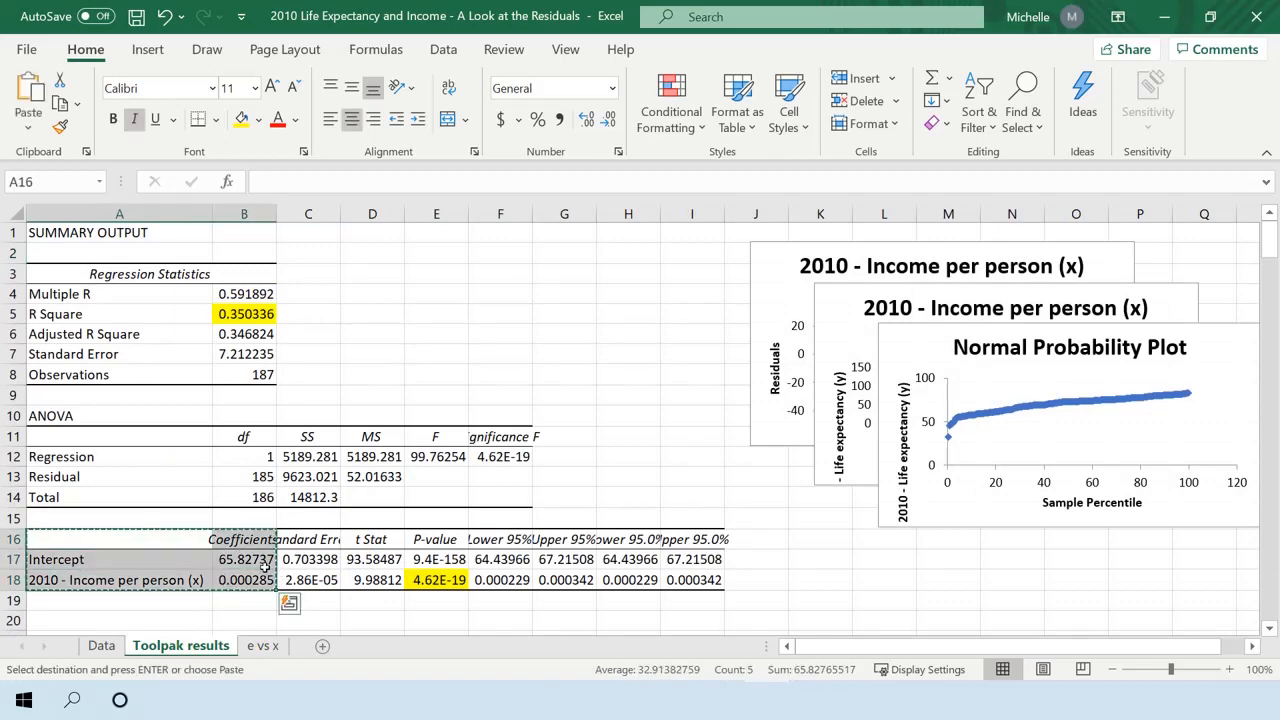
{"action": "left_click", "coordinate": [263, 646]}
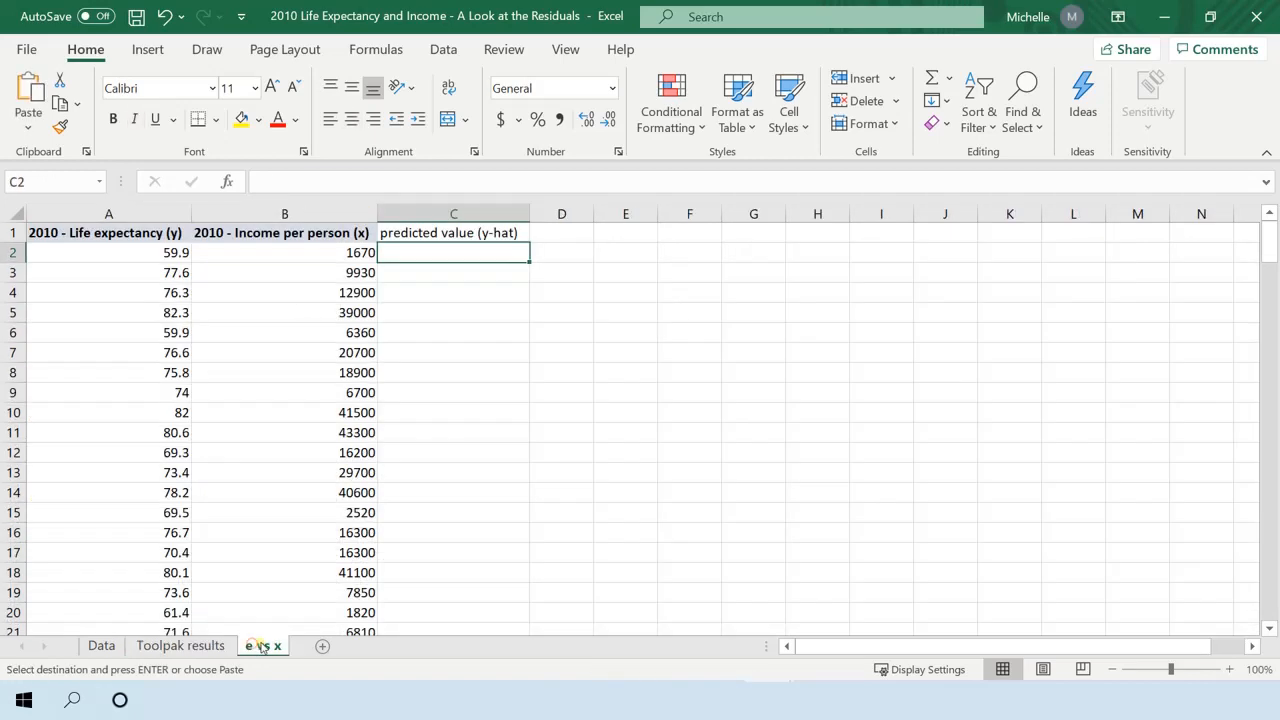
{"action": "left_click", "coordinate": [706, 232]}
{"action": "key", "text": "ctrl+v"}
{"action": "left_click", "coordinate": [808, 378]}
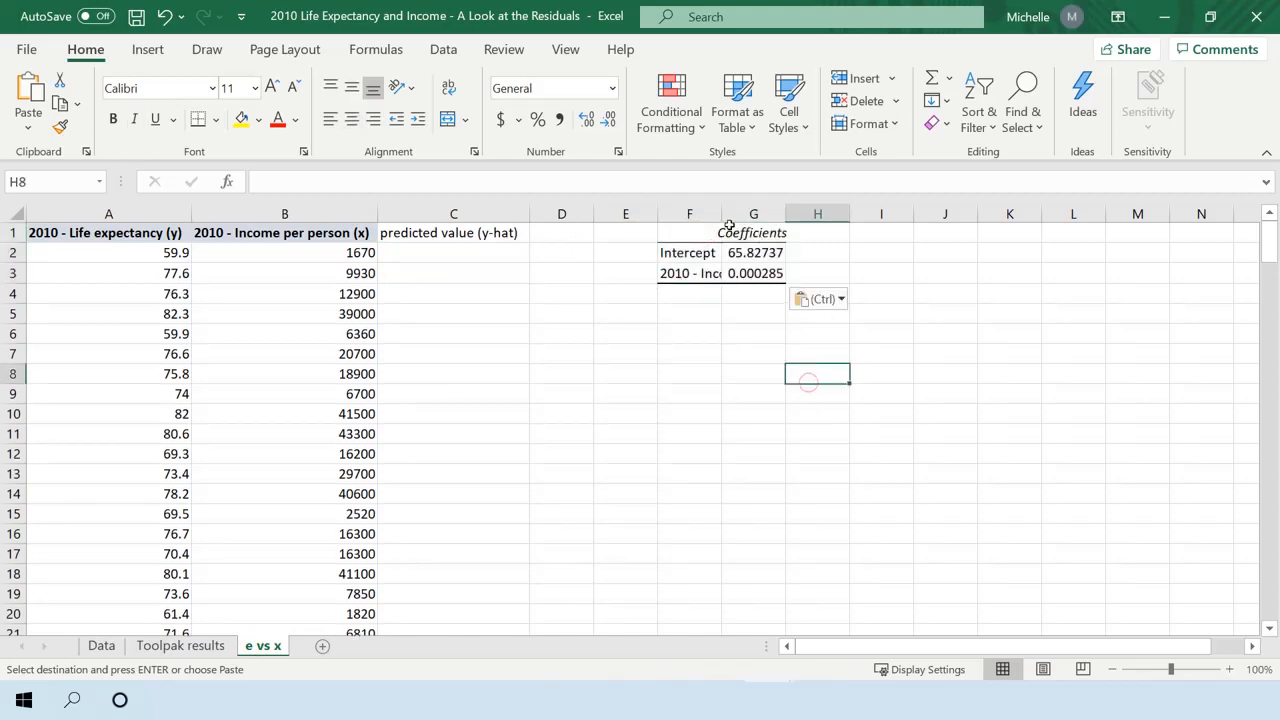
Fit the widths of columns F and G to the coefficients table.
{"action": "double_click", "coordinate": [721, 213]}
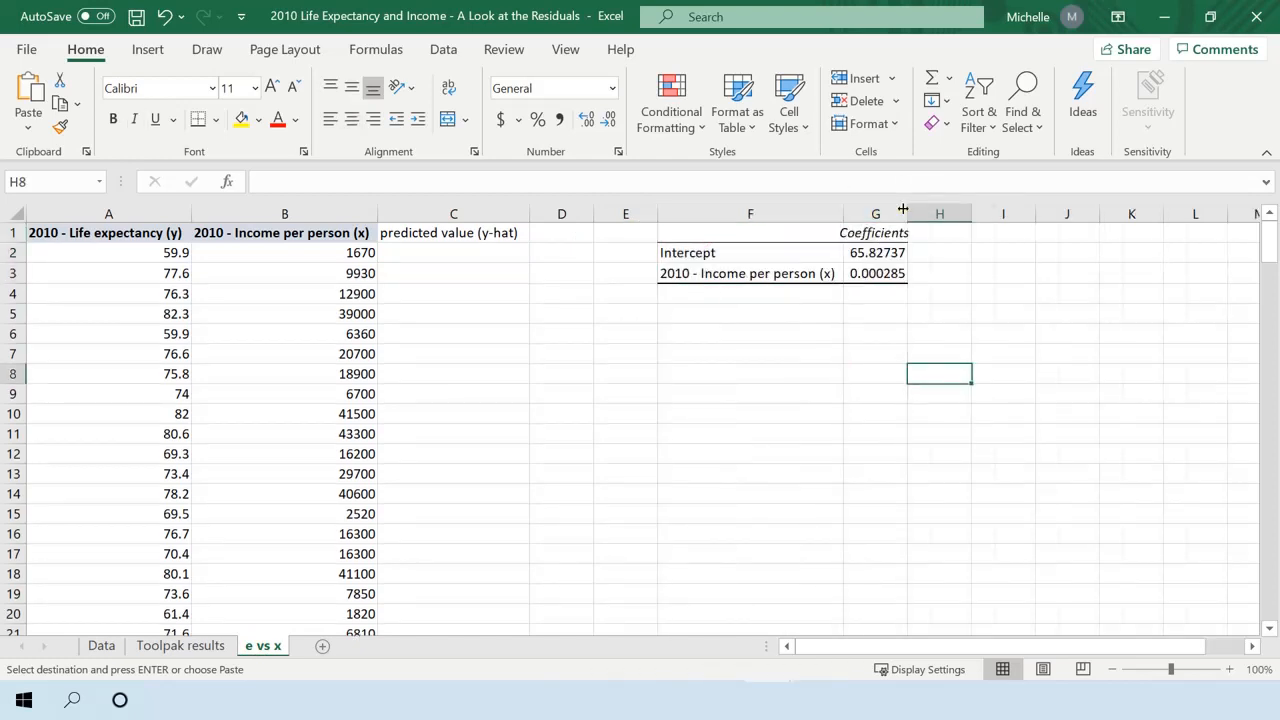
{"action": "double_click", "coordinate": [907, 213]}
{"action": "mouse_move", "coordinate": [906, 254]}
{"action": "left_mouse_down"}
{"action": "mouse_move", "coordinate": [910, 268]}
{"action": "mouse_move", "coordinate": [905, 254]}
{"action": "left_mouse_up"}
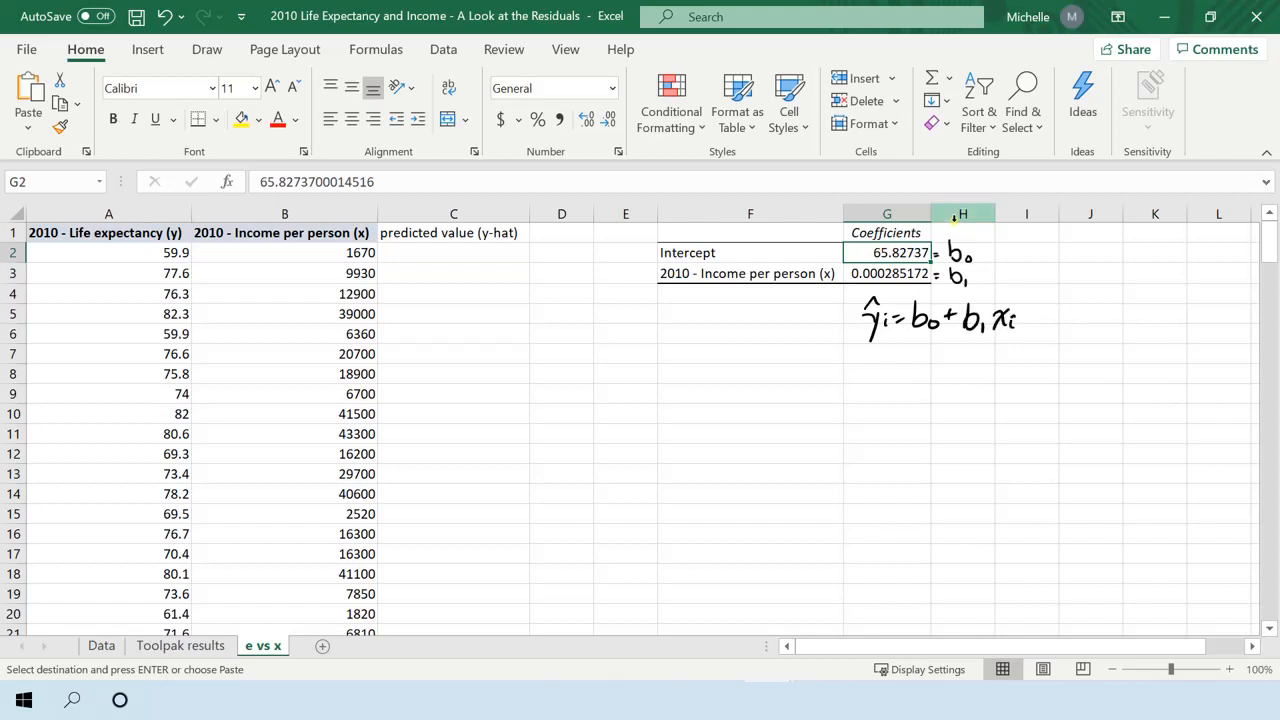
Write the predicted value formula =G2+G3*B2 in C2 from the intercept, the slope and the first income value.
{"action": "left_click", "coordinate": [410, 250]}
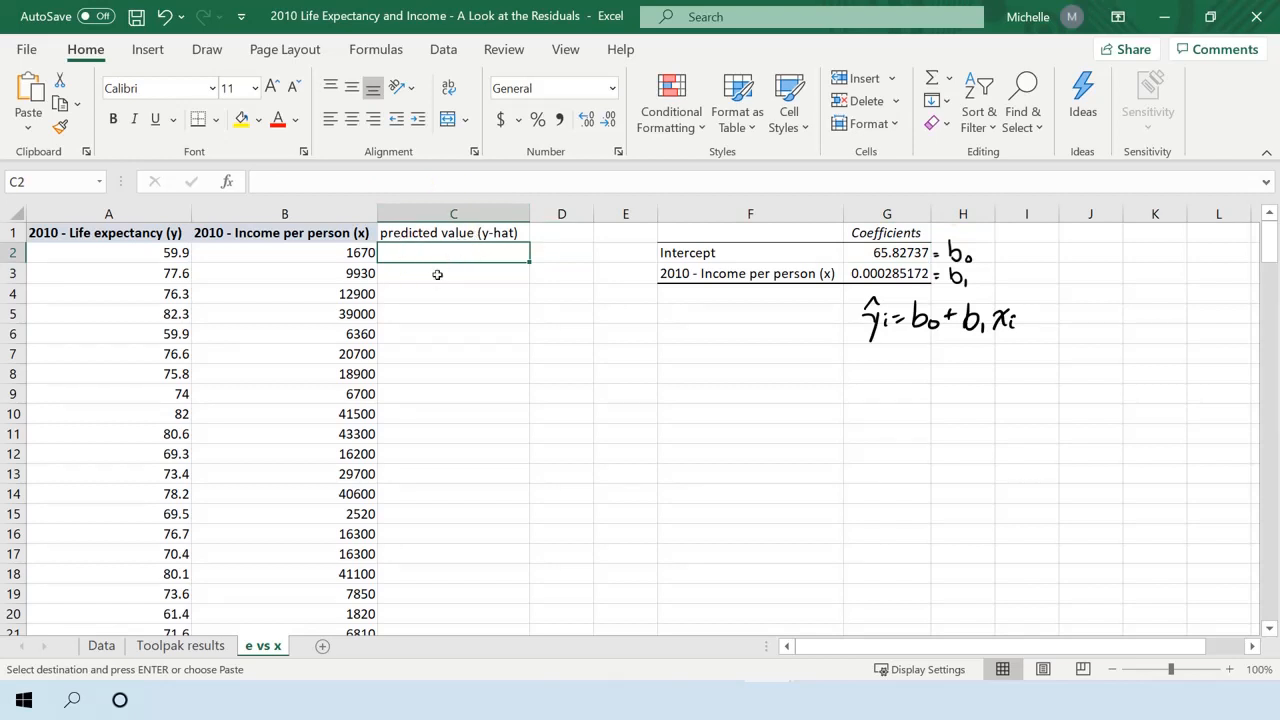
{"action": "type", "text": "="}
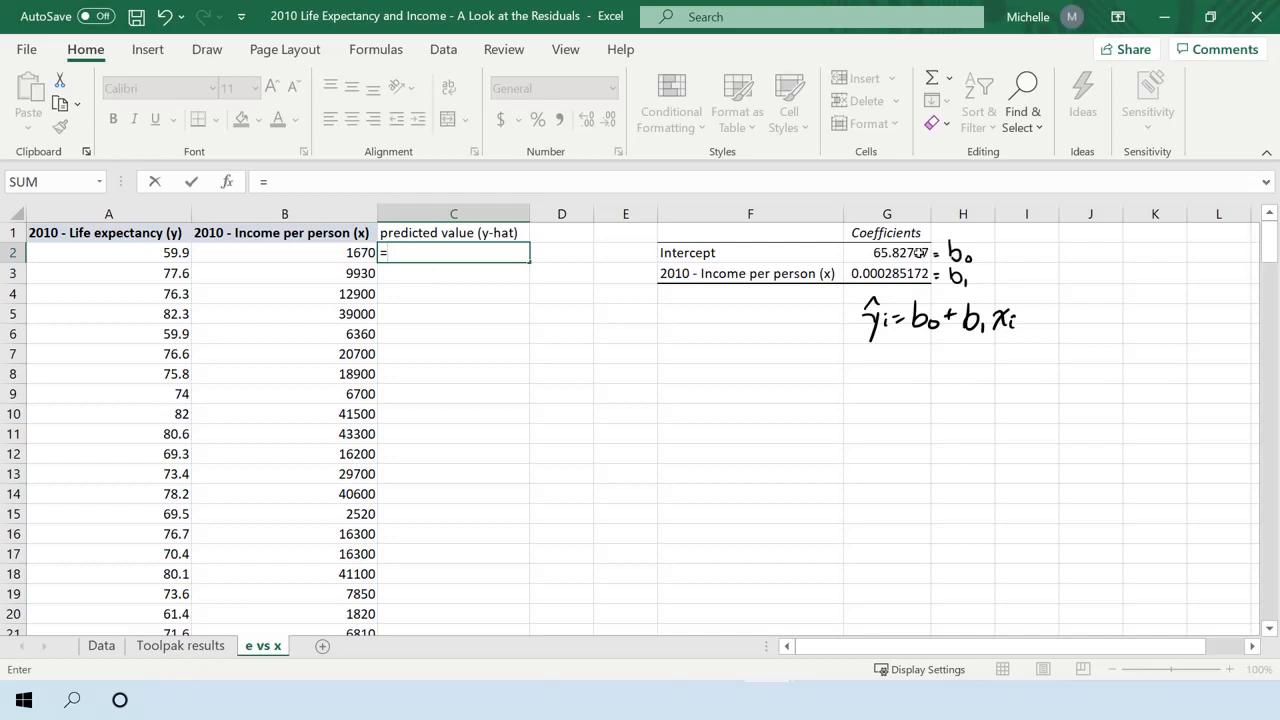
{"action": "left_click", "coordinate": [928, 252]}
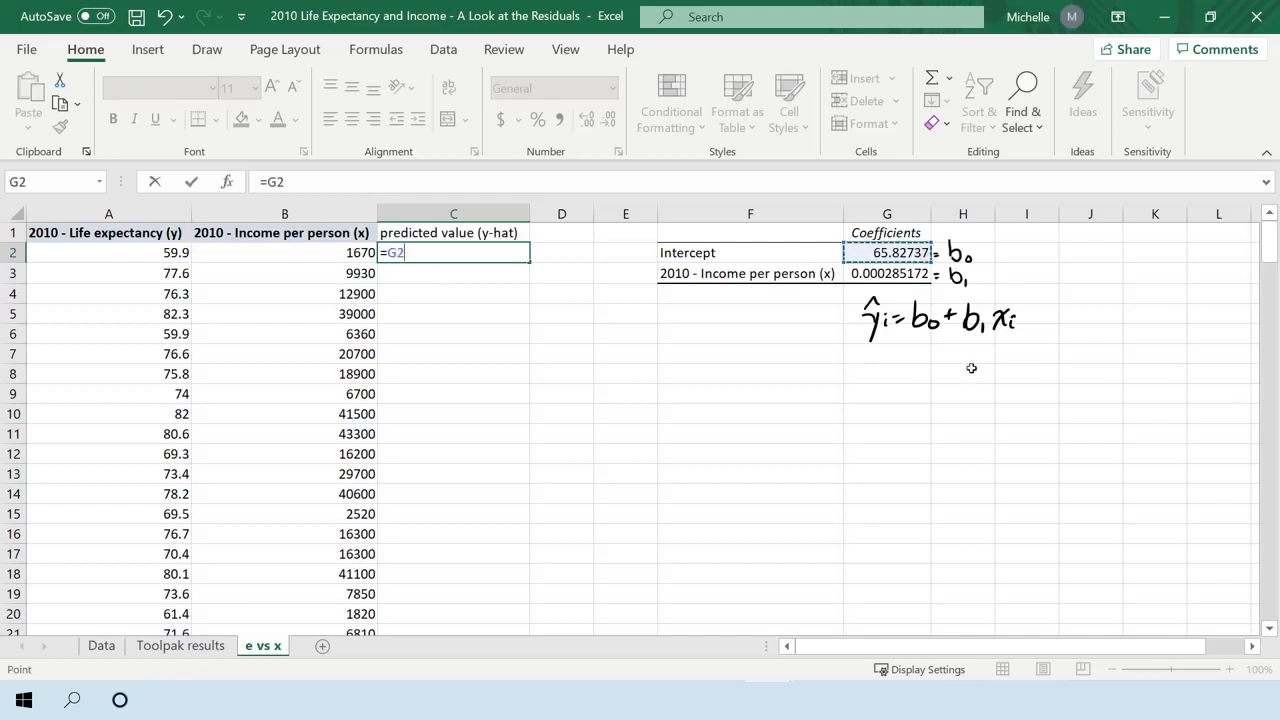
{"action": "type", "text": "="}
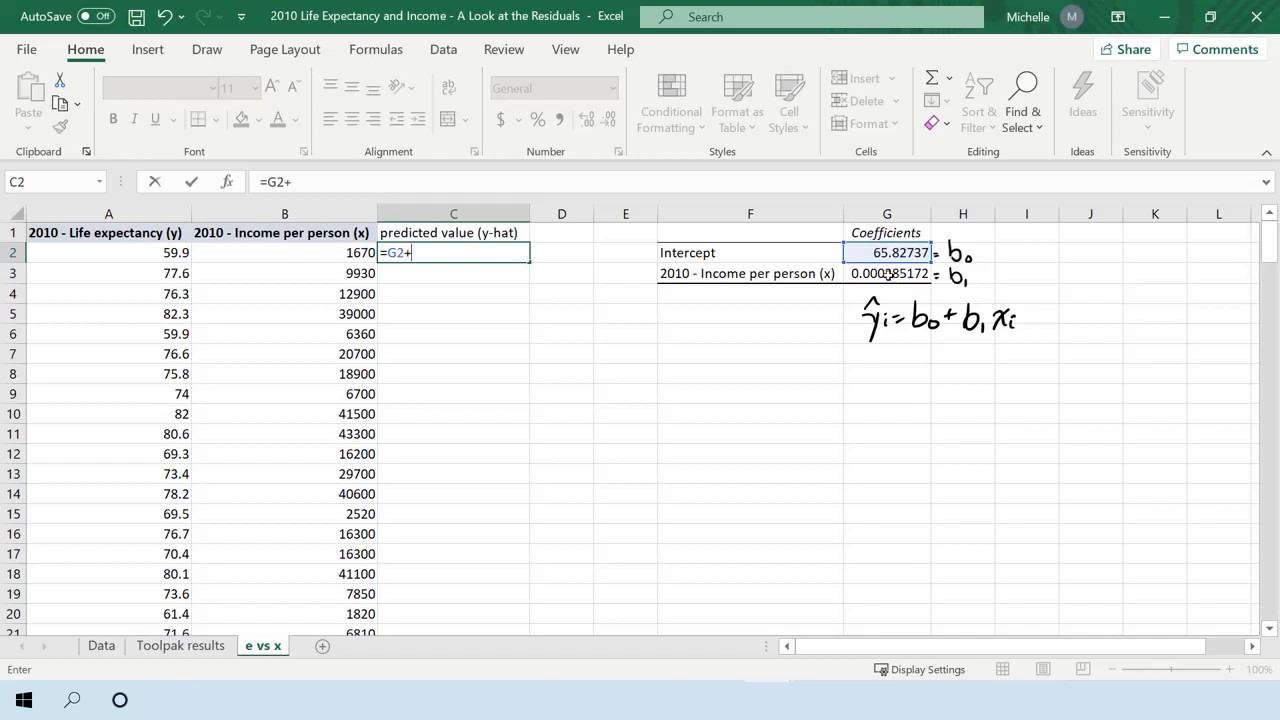
{"action": "left_click", "coordinate": [888, 273]}
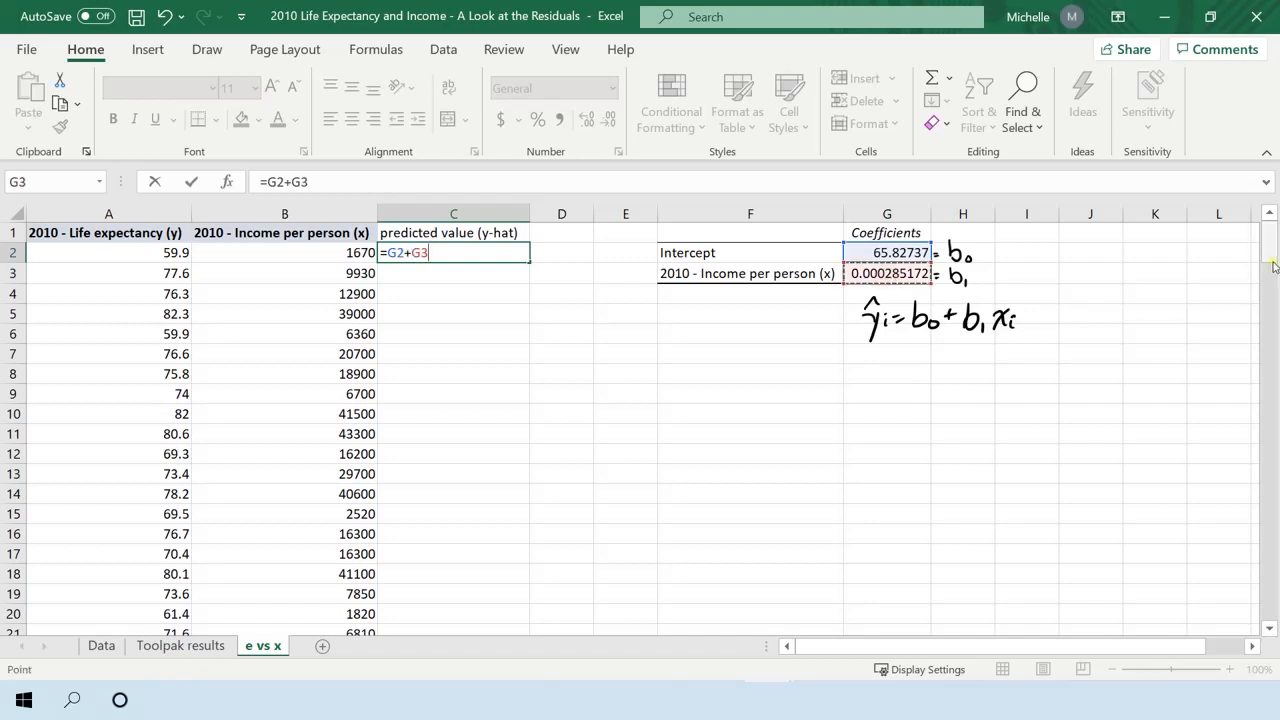
{"action": "type", "text": "*"}
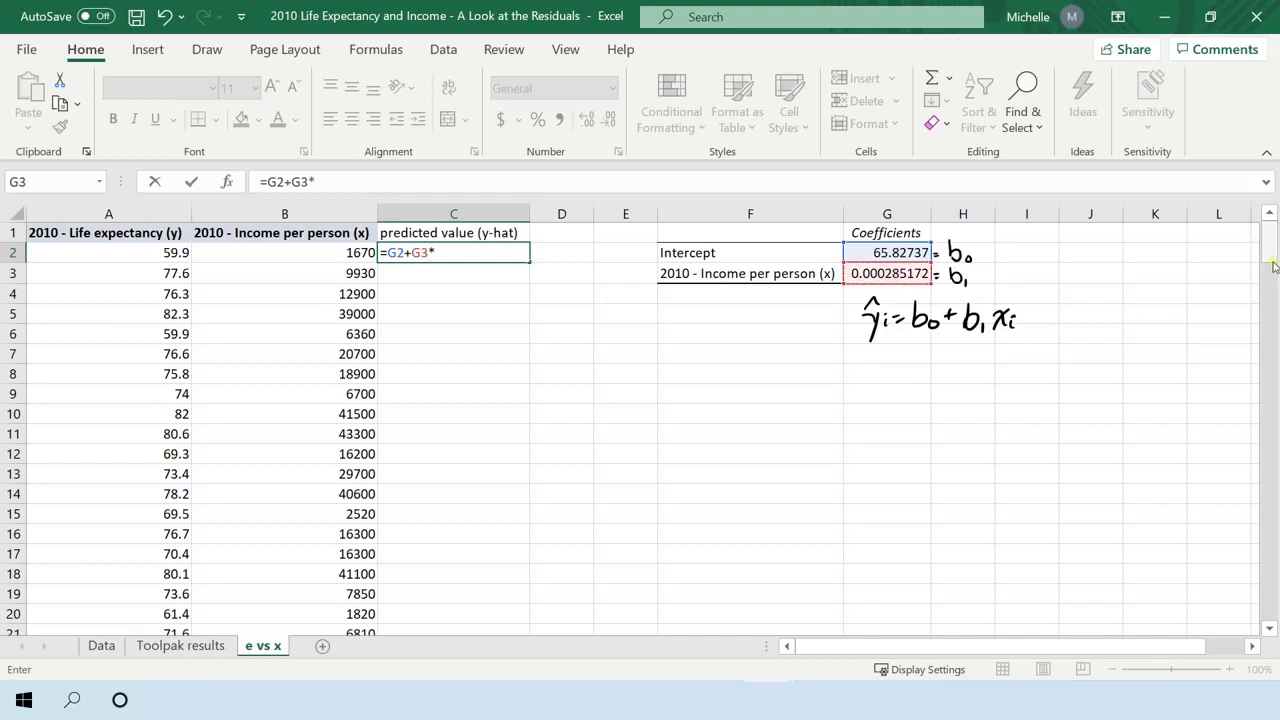
{"action": "left_click", "coordinate": [352, 251]}
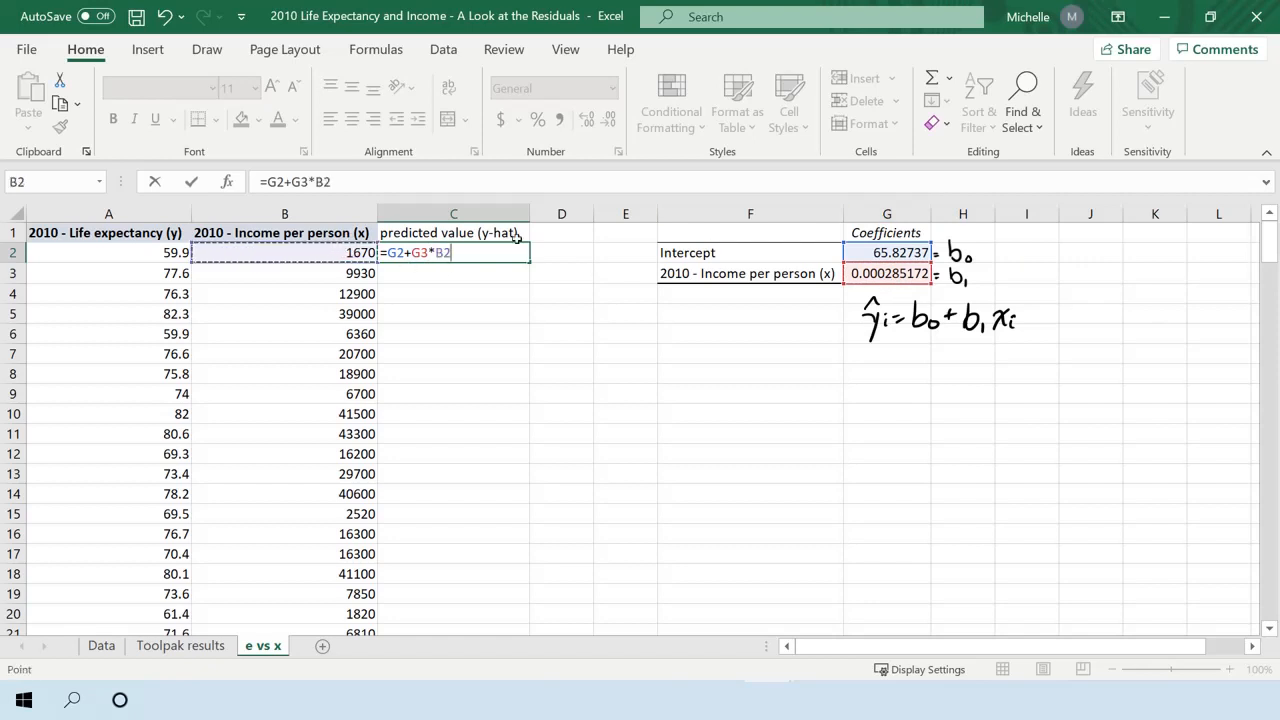
Make both coefficient references absolute so C2 reads =$G$2+$G$3*B2, and fill the formula down column C for all data rows.
{"action": "left_click", "coordinate": [396, 252]}
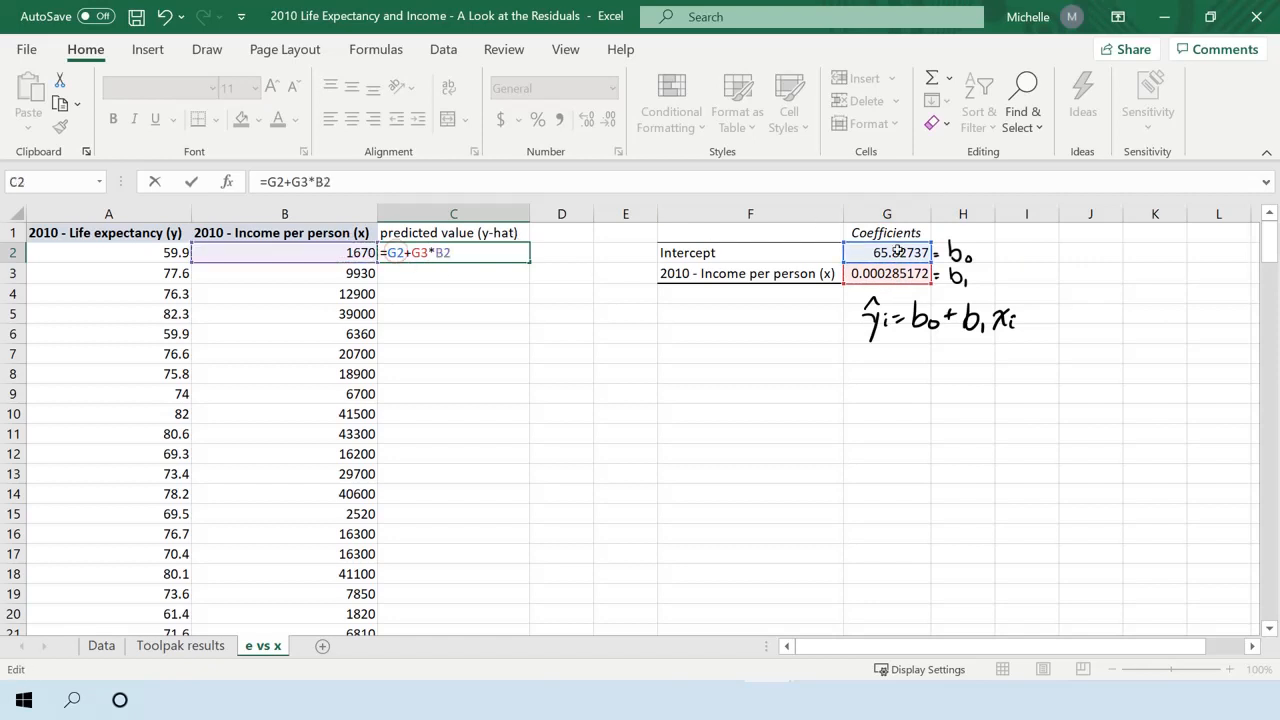
{"action": "type", "text": "$"}
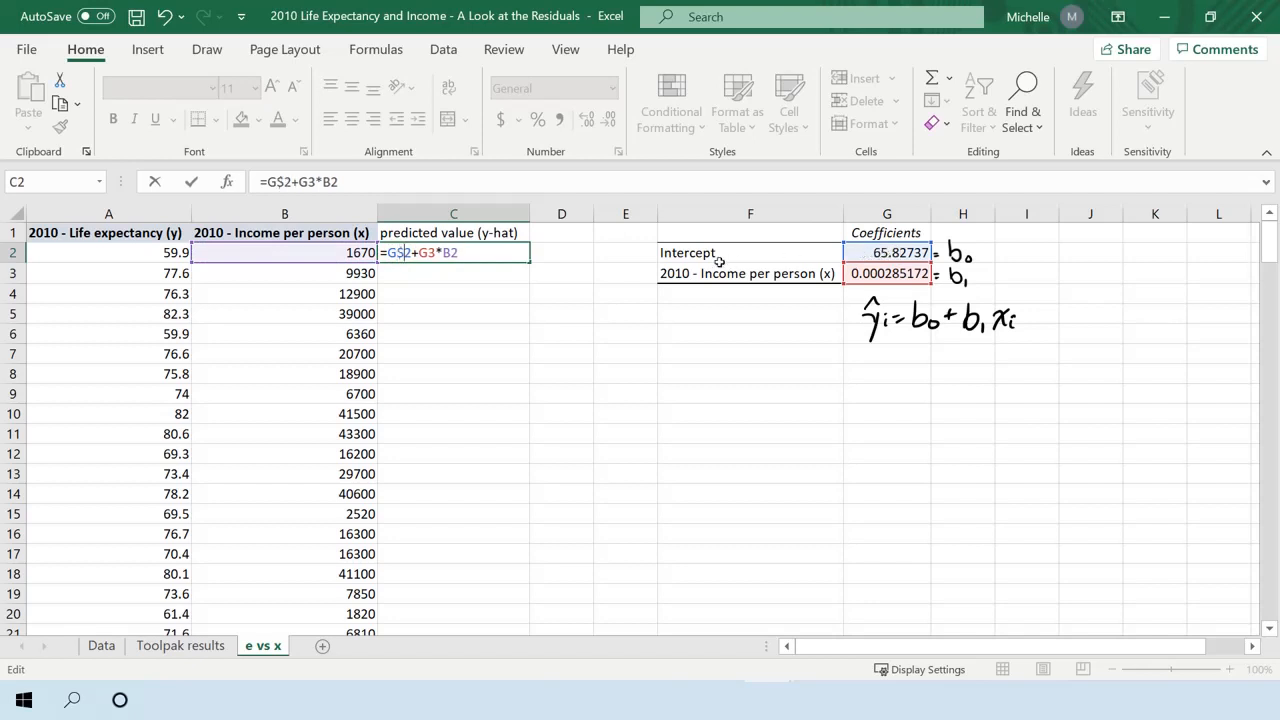
{"action": "left_click", "coordinate": [391, 252]}
{"action": "type", "text": "$"}
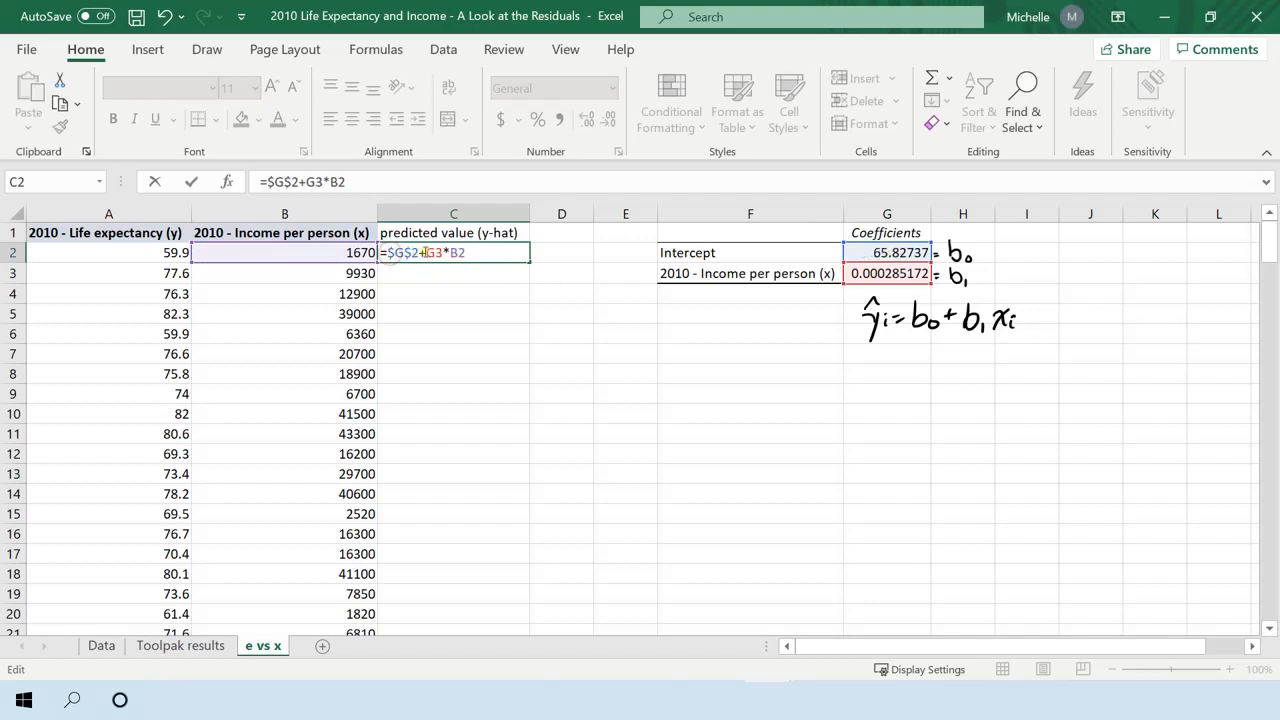
{"action": "left_click", "coordinate": [427, 252]}
{"action": "type", "text": "$"}
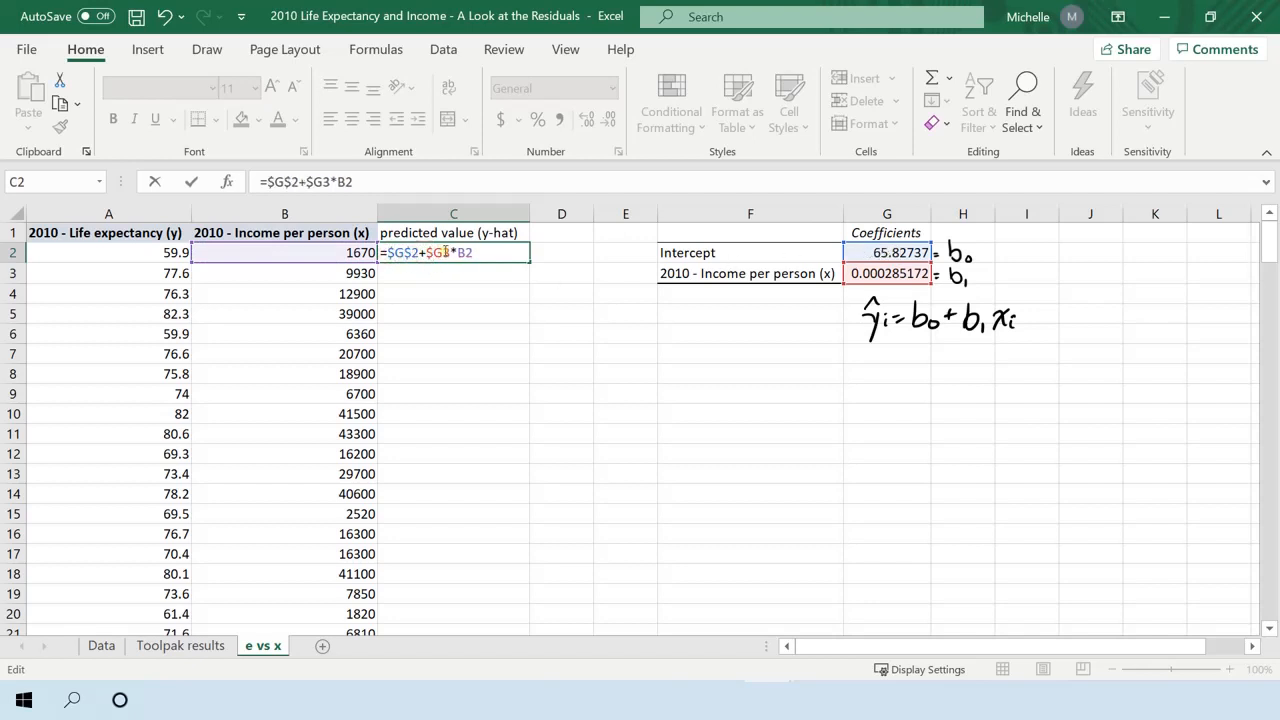
{"action": "left_click", "coordinate": [444, 252]}
{"action": "type", "text": "$"}
{"action": "key", "text": "Return"}
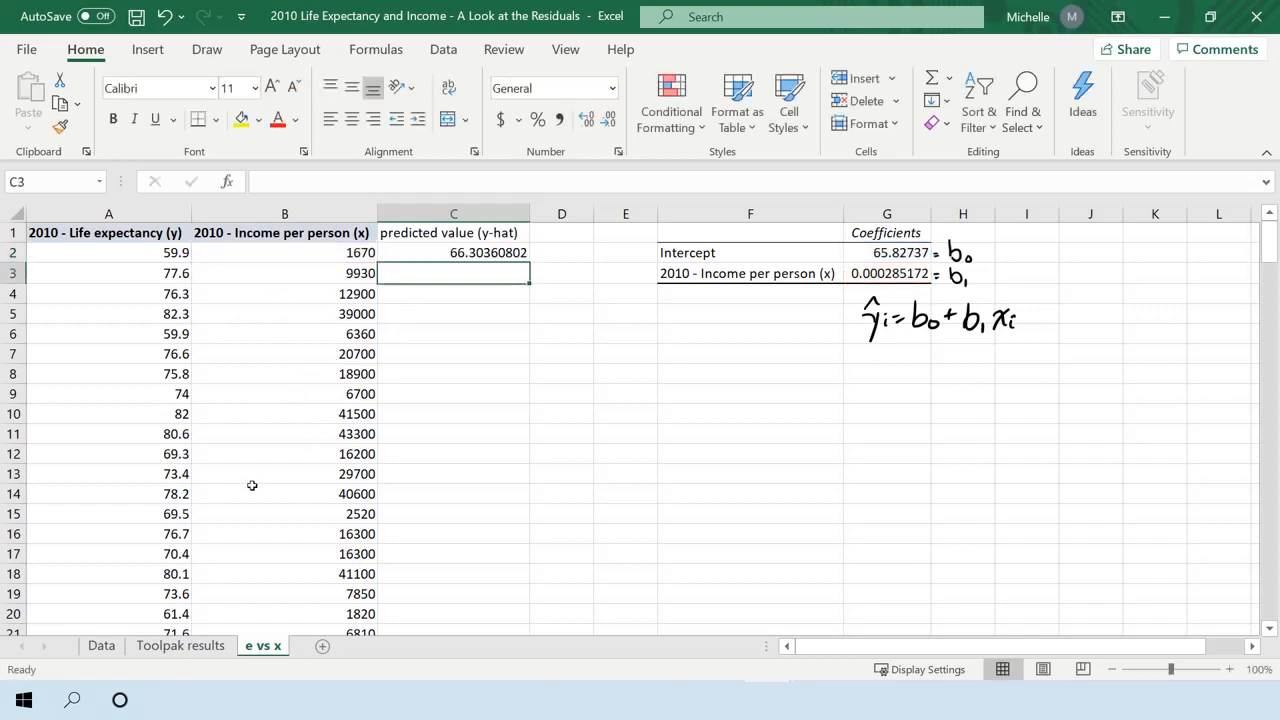
{"action": "left_click", "coordinate": [480, 243]}
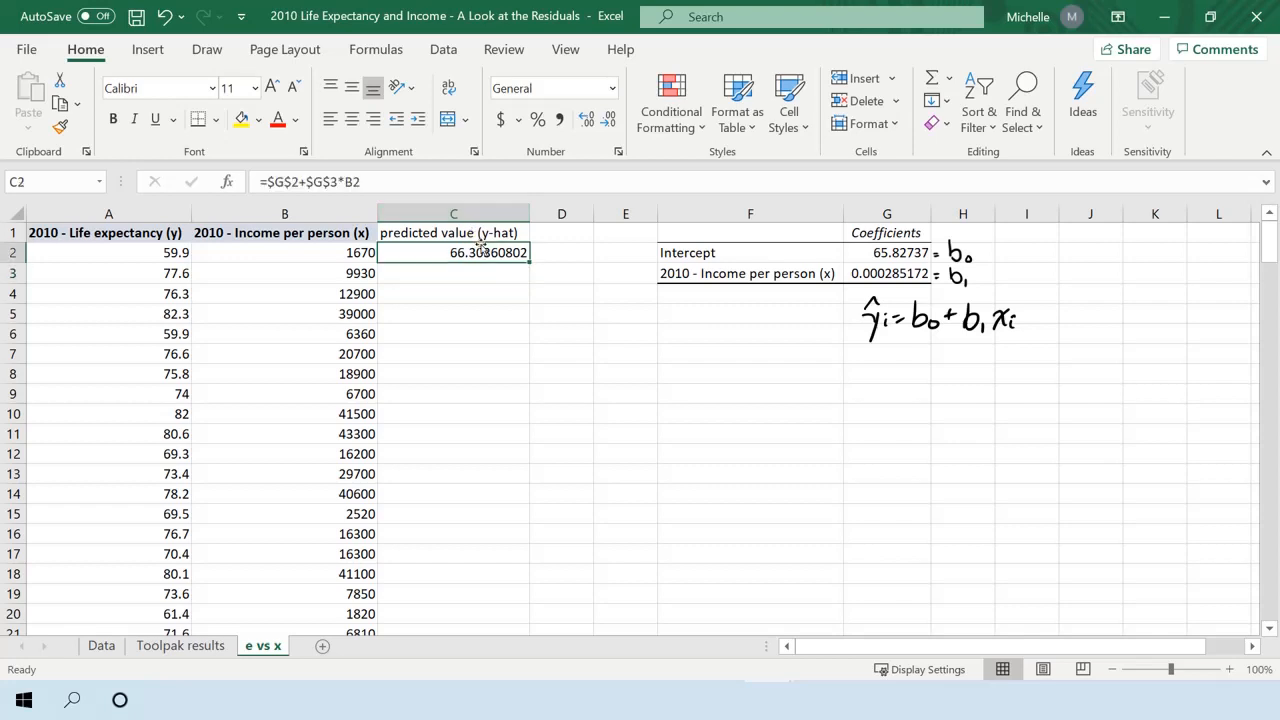
{"action": "double_click", "coordinate": [529, 260]}
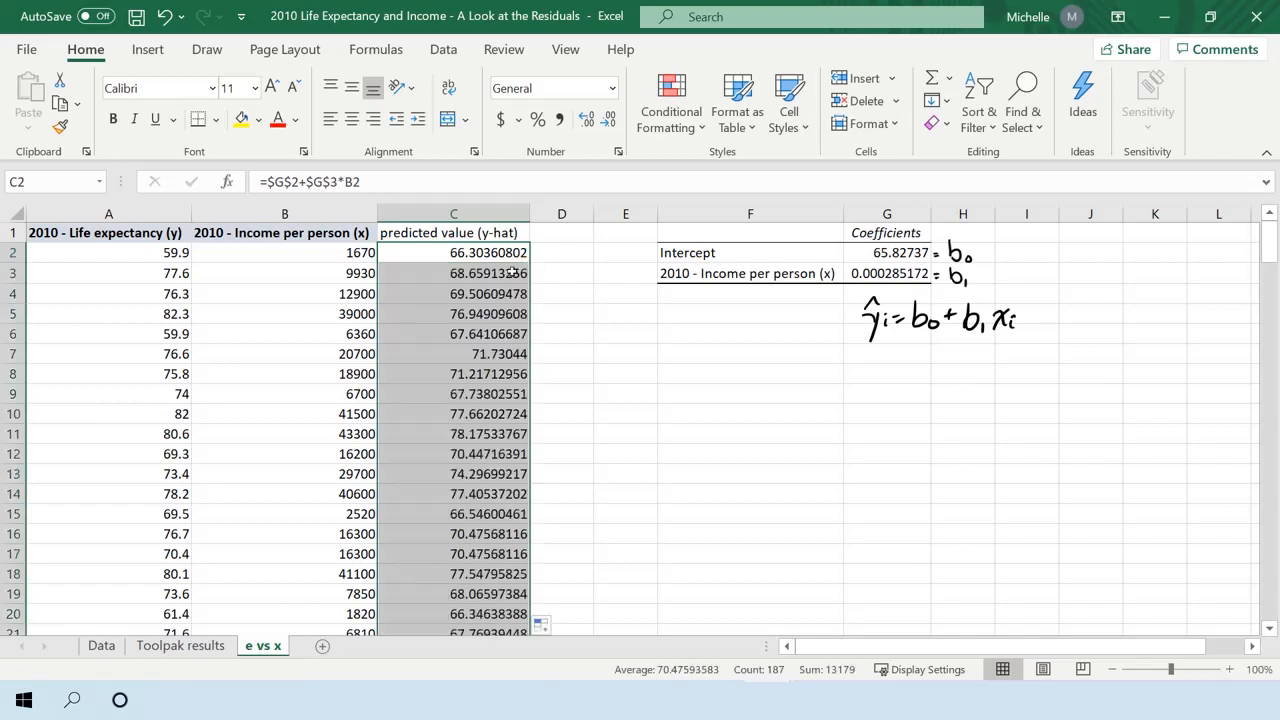
Check the cell references in the filled-down prediction formulas in C7 and C11.
{"action": "left_click", "coordinate": [478, 354]}
{"action": "double_click", "coordinate": [478, 354]}
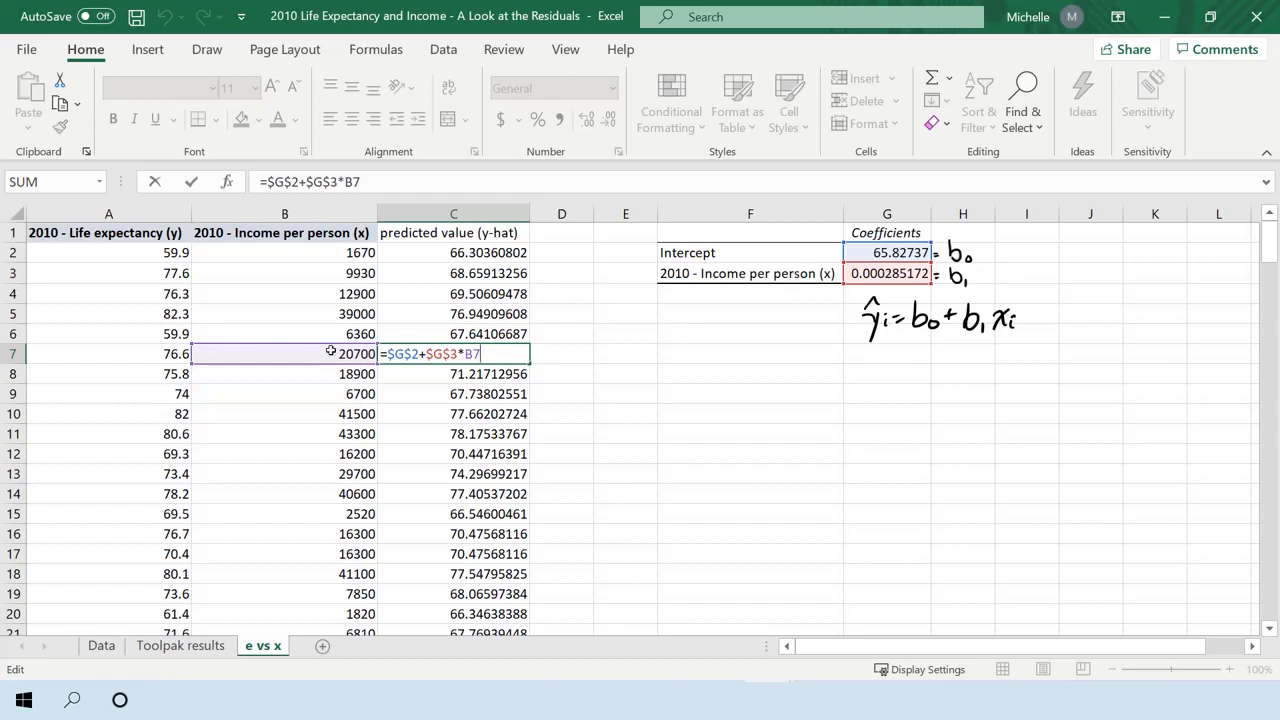
{"action": "key", "text": "Return"}
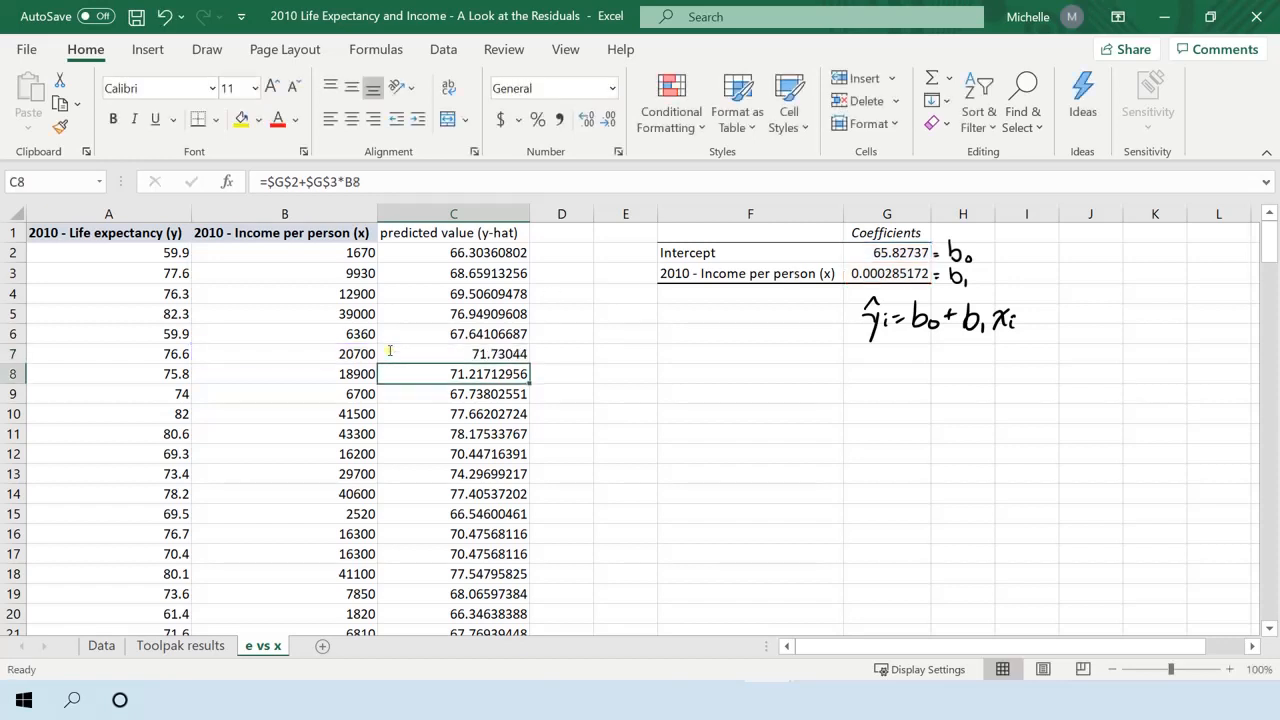
{"action": "double_click", "coordinate": [426, 431]}
{"action": "key", "text": "Return"}
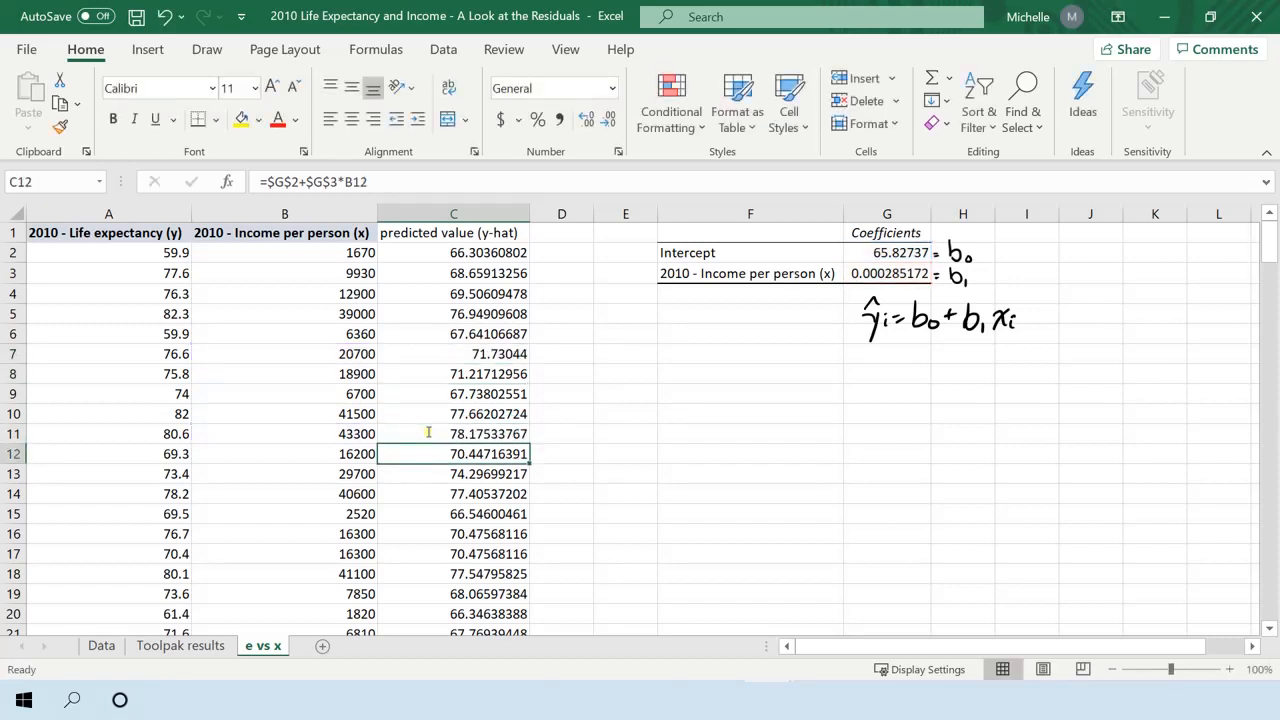
{"action": "left_click", "coordinate": [484, 336]}
{"action": "left_click", "coordinate": [508, 234]}
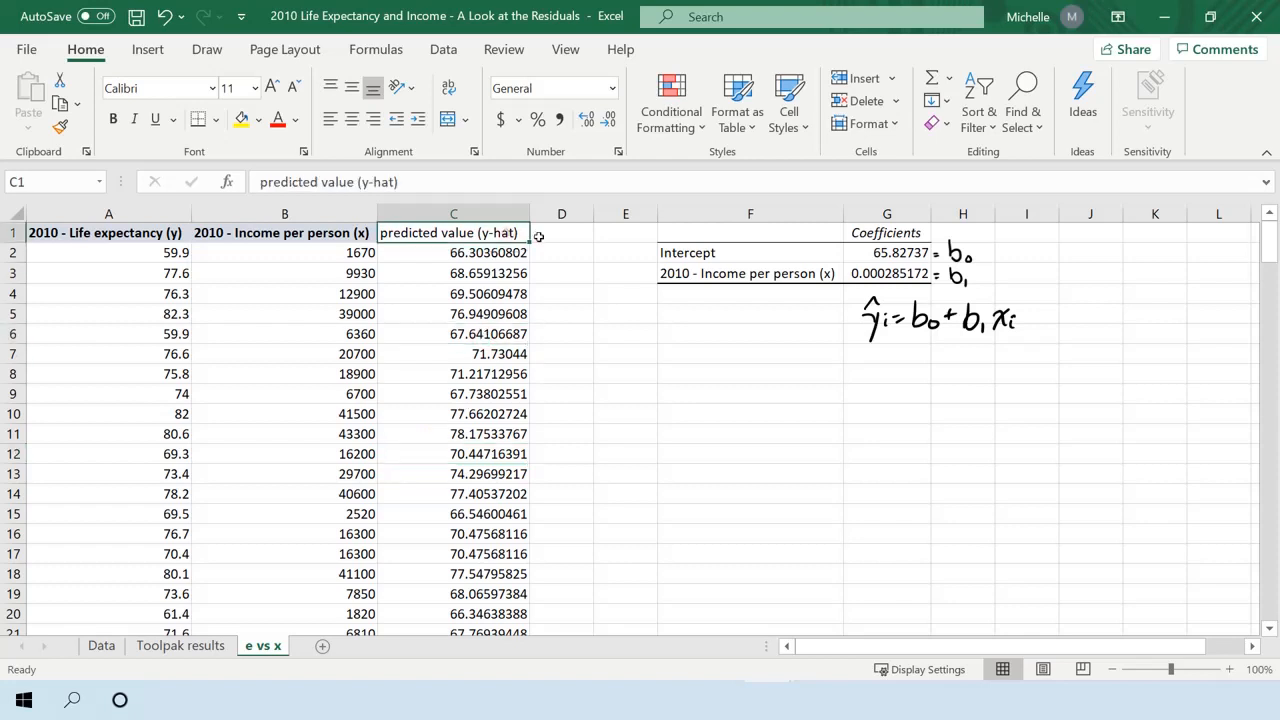
Enter the column header "residuals( e )" in D1, beside the predicted value header.
{"action": "left_click", "coordinate": [545, 236]}
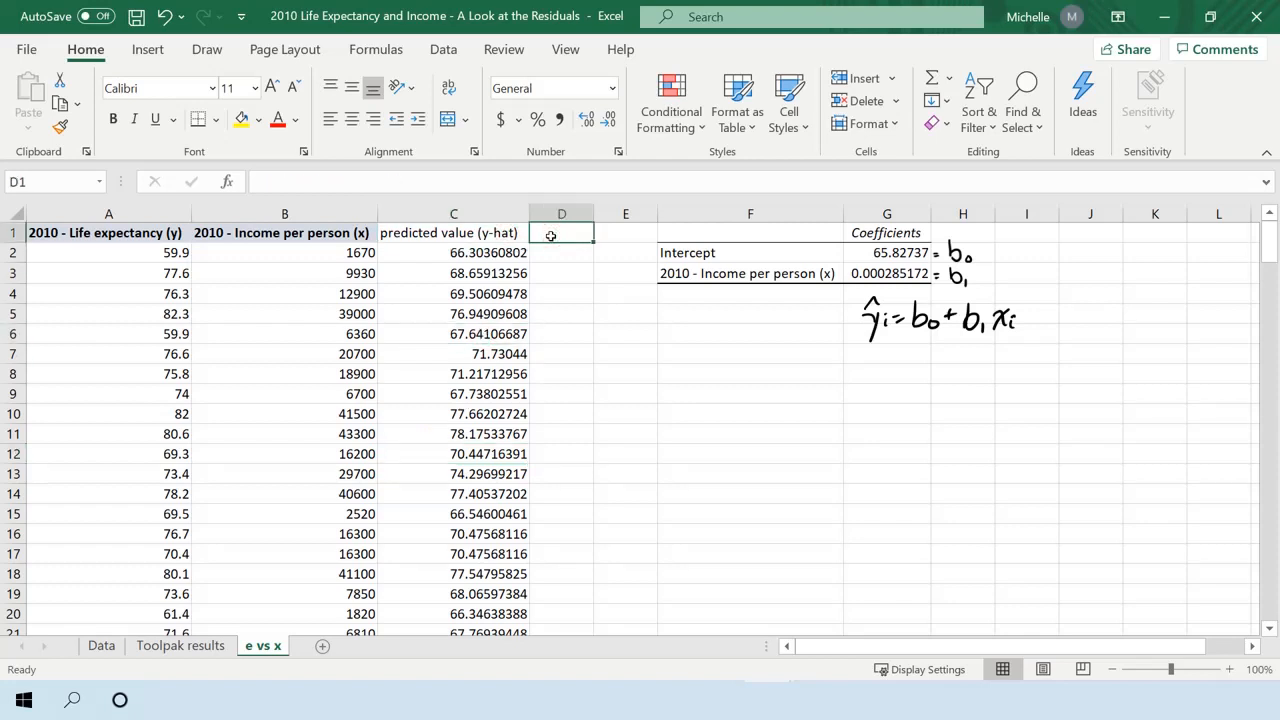
{"action": "type", "text": "e"}
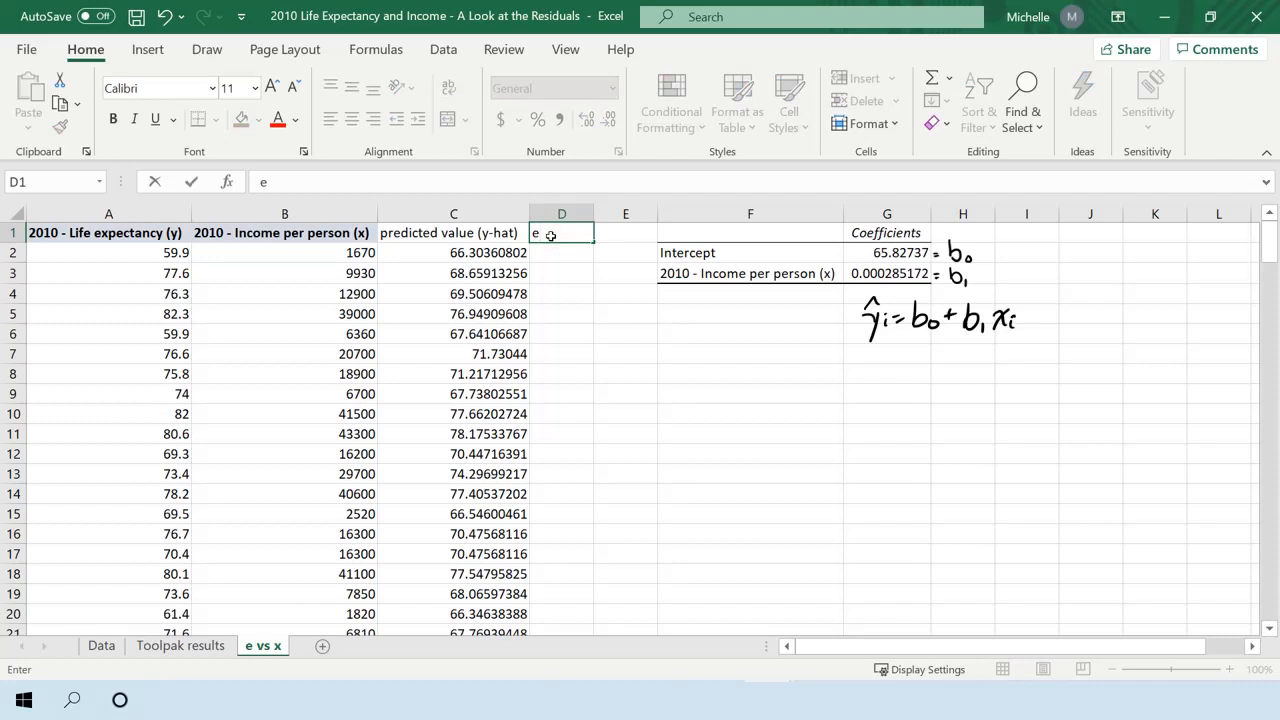
{"action": "key", "text": "BackSpace"}
{"action": "type", "text": "residuals(e"}
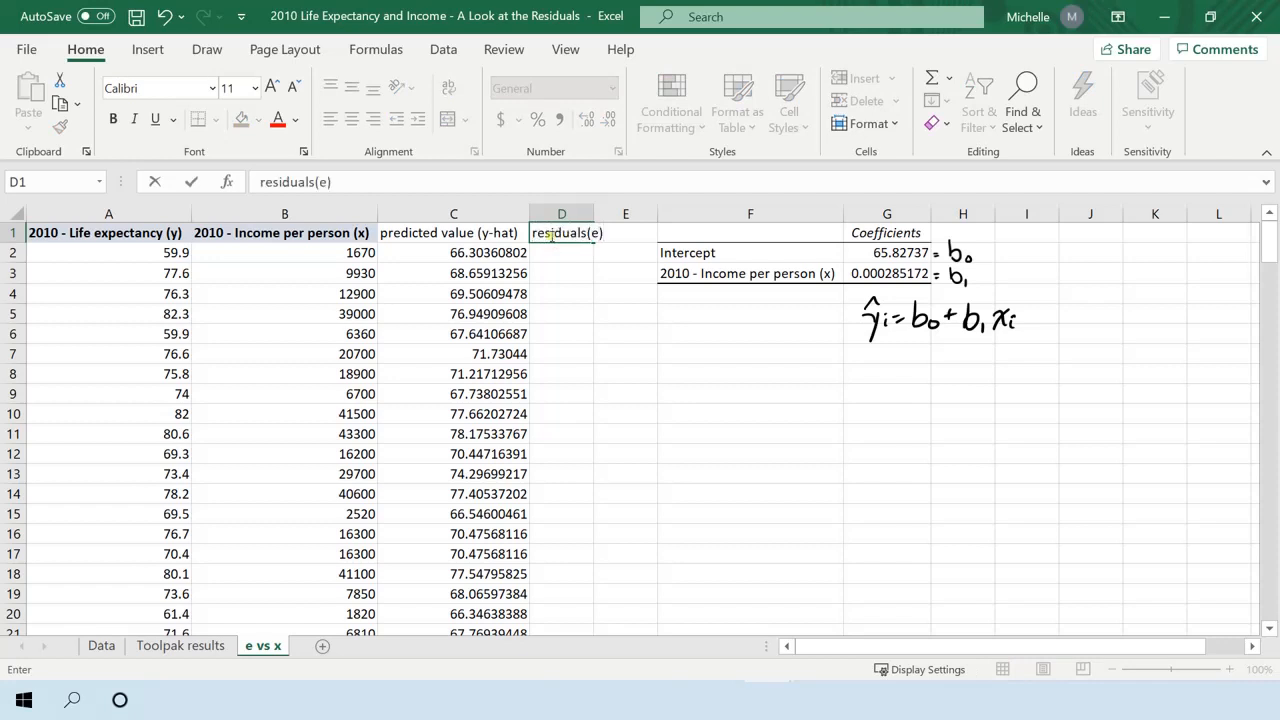
{"action": "key", "text": "BackSpace"}
{"action": "key", "text": "BackSpace"}
{"action": "key", "text": "Return"}
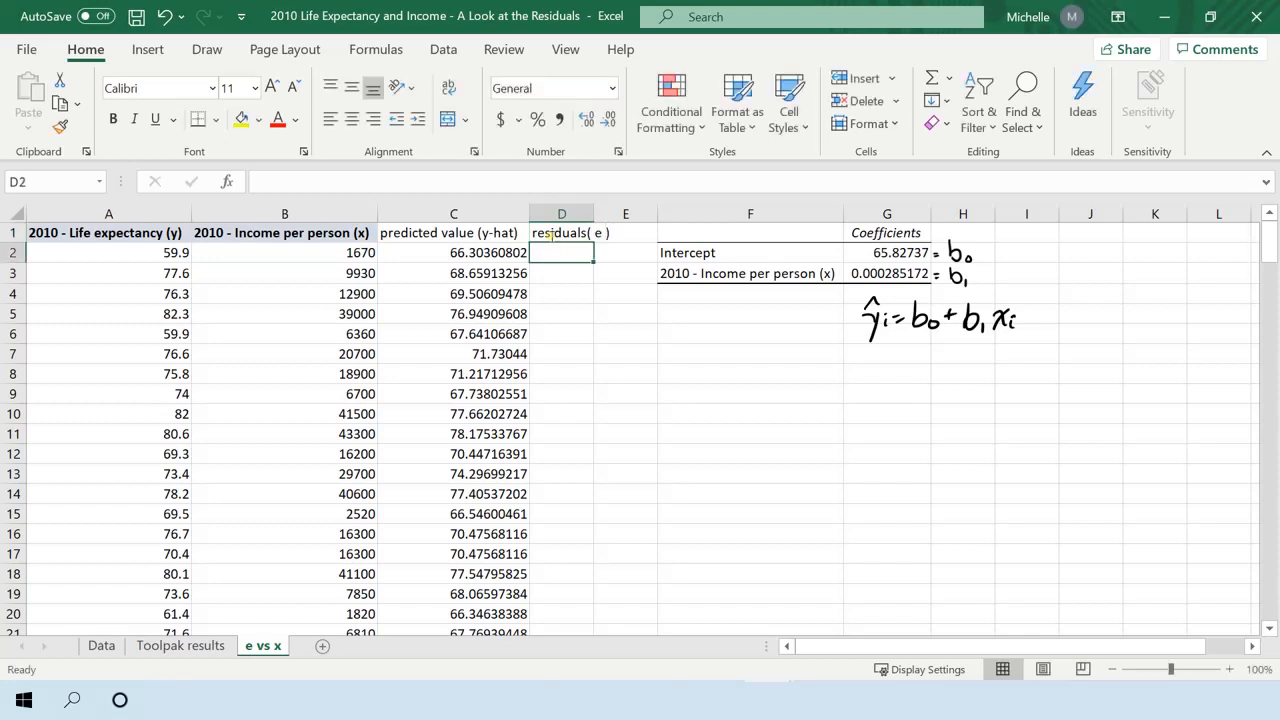
Write the residual formula =A2-C2 in D2 and fill it down column D for all data rows.
{"action": "type", "text": "="}
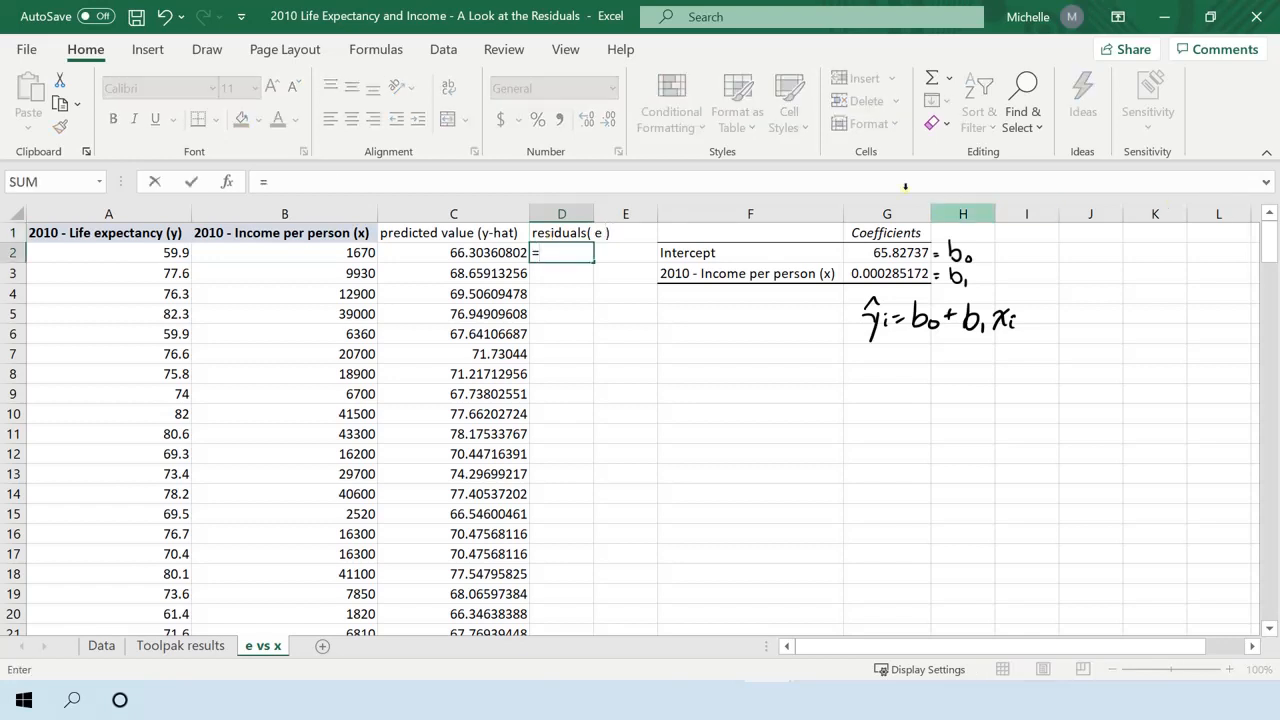
{"action": "left_click", "coordinate": [180, 253]}
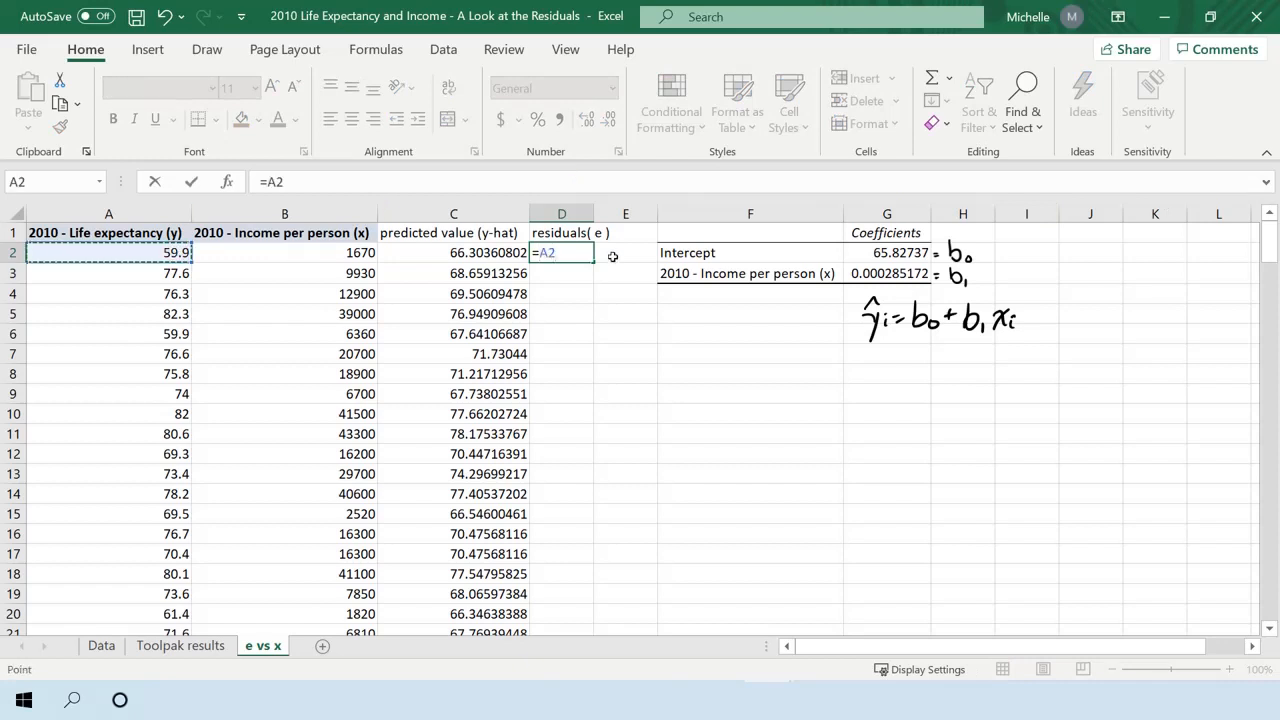
{"action": "type", "text": "-"}
{"action": "left_click", "coordinate": [444, 254]}
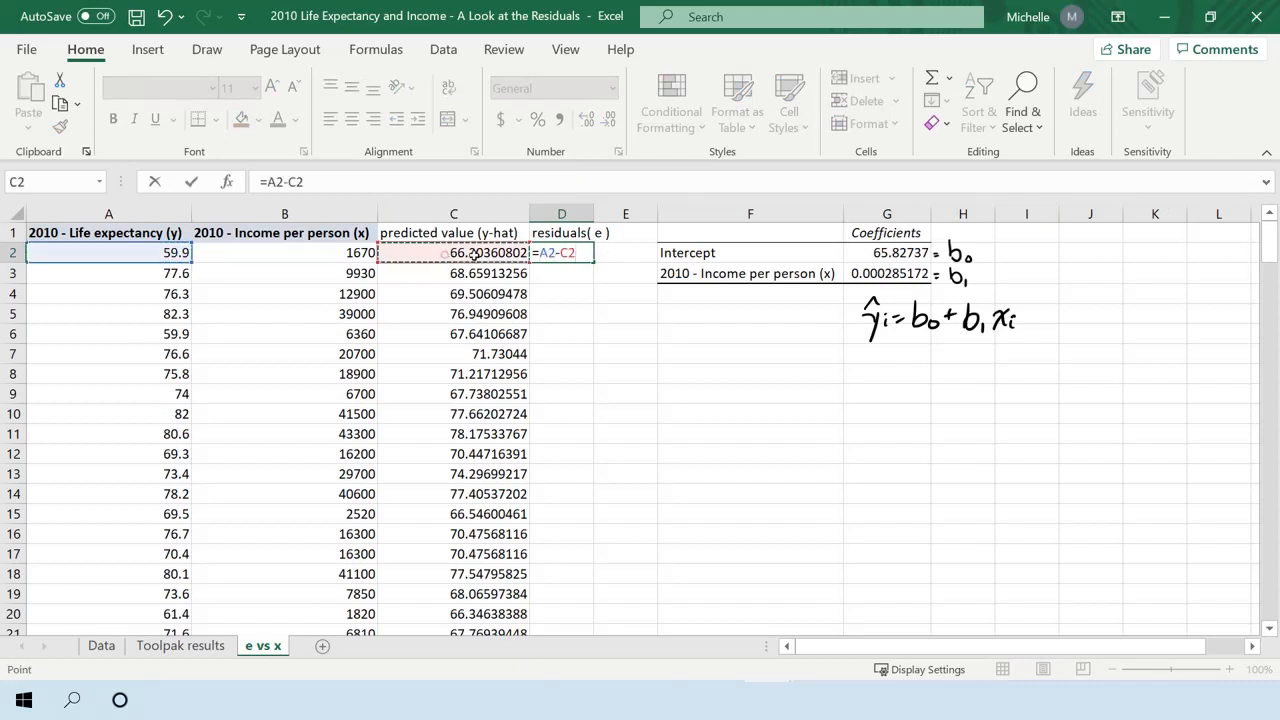
{"action": "key", "text": "Return"}
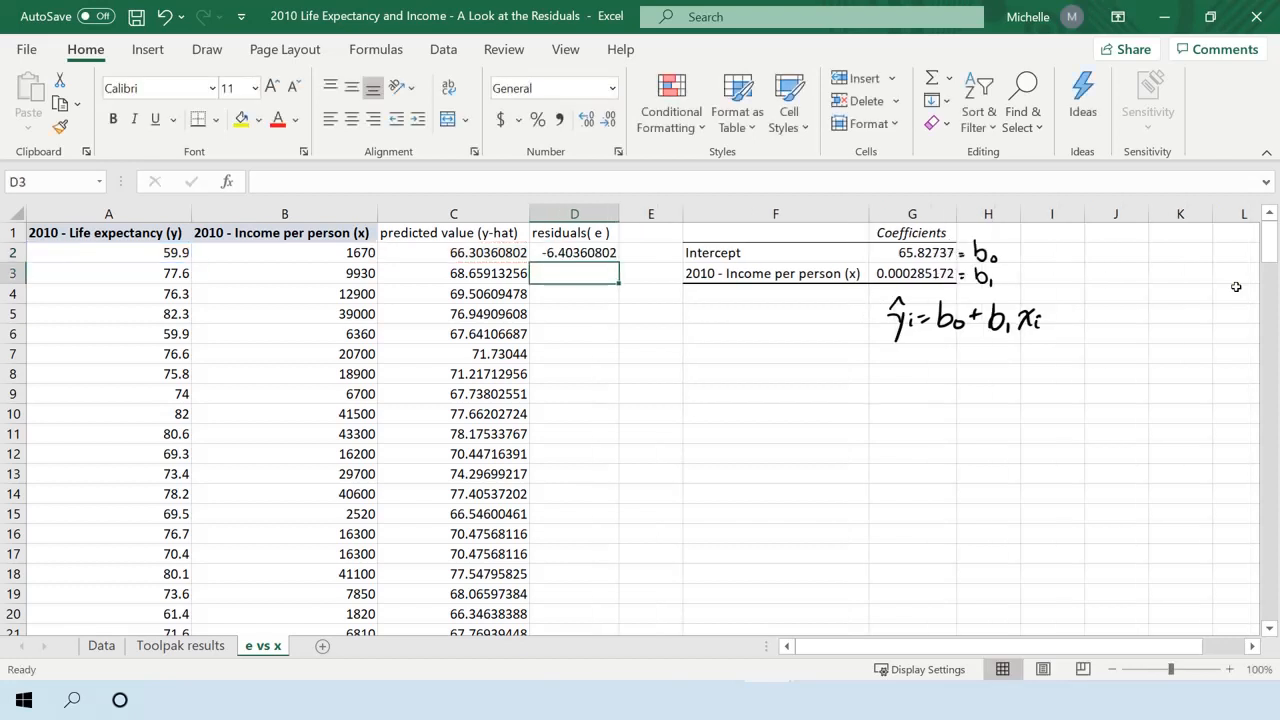
{"action": "left_click", "coordinate": [580, 252]}
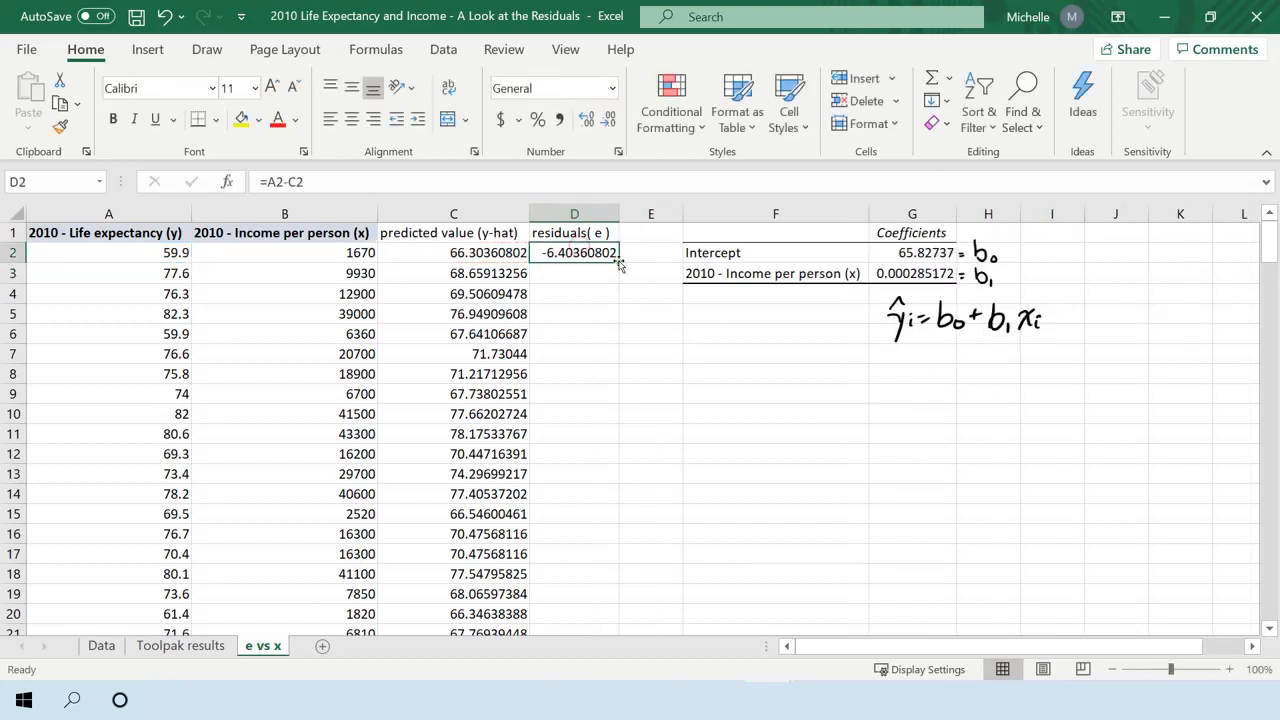
{"action": "left_click_drag", "start_coordinate": [619, 260], "coordinate": [619, 260]}
{"action": "double_click", "coordinate": [619, 260]}
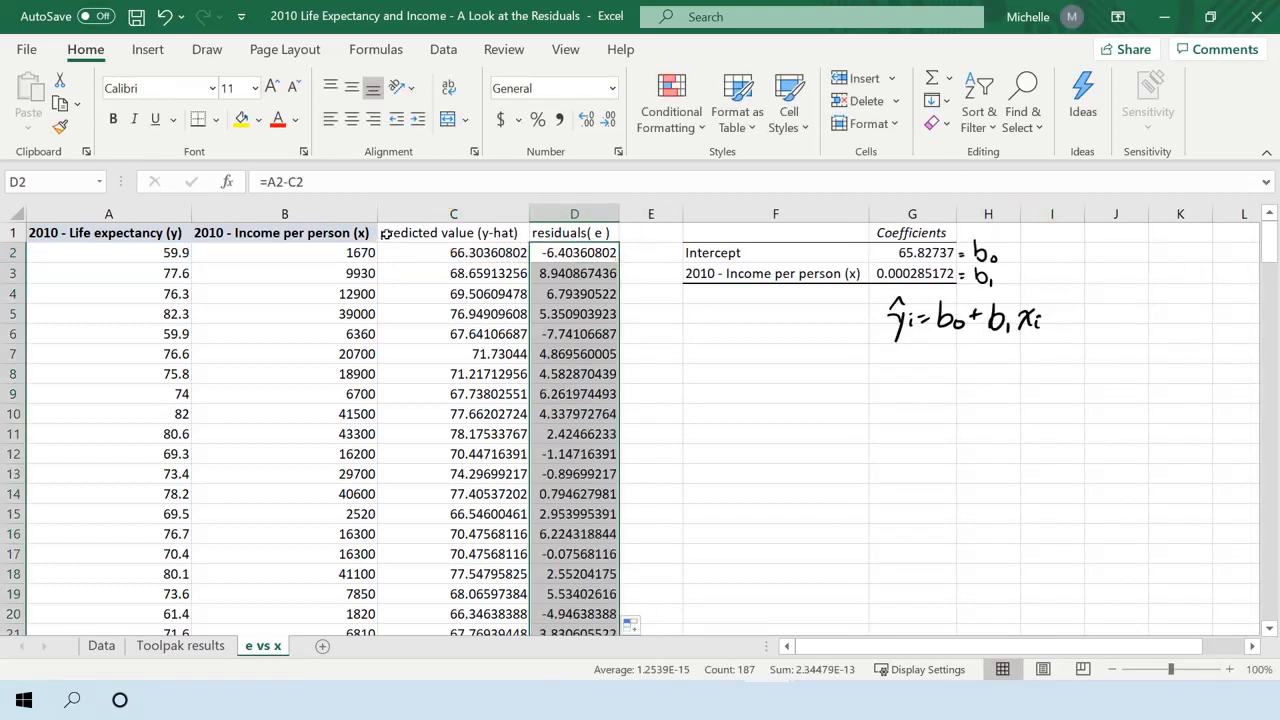
Copy the header formatting of B1 onto the predicted value and residuals headers in C1:D1.
{"action": "left_click", "coordinate": [338, 229]}
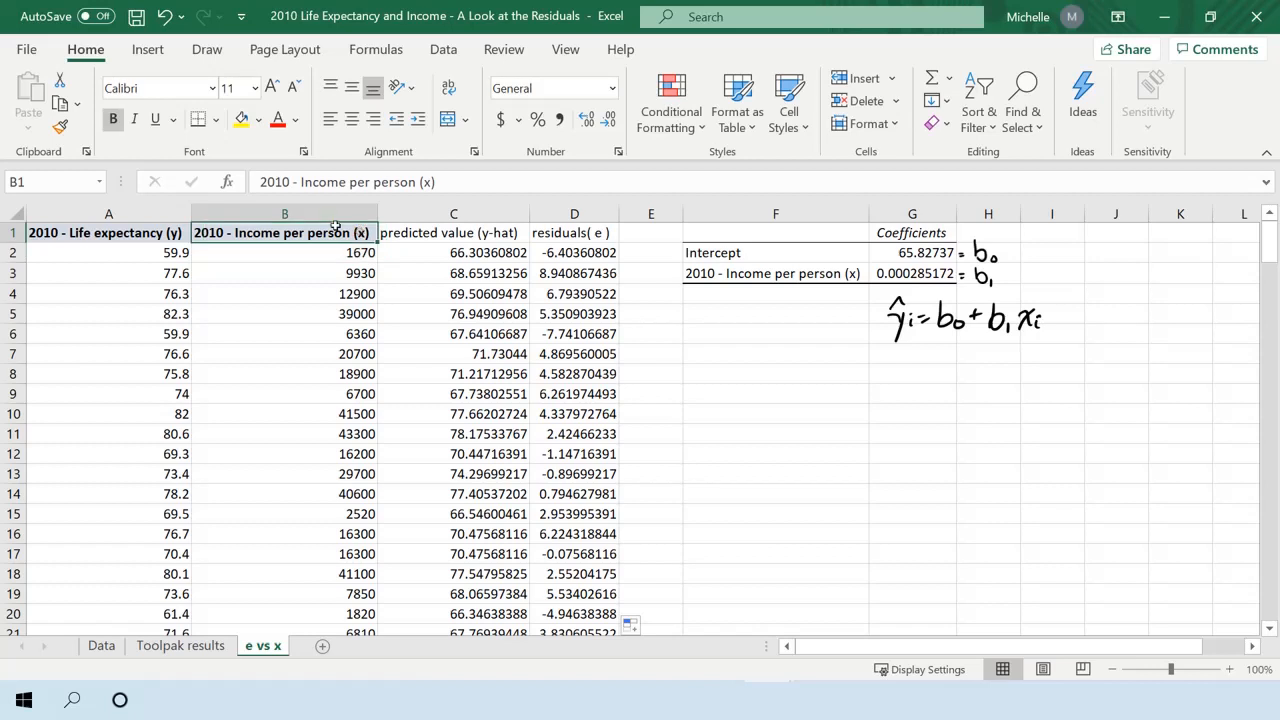
{"action": "left_click", "coordinate": [62, 128]}
{"action": "left_click_drag", "start_coordinate": [418, 230], "coordinate": [555, 238]}
{"action": "left_click", "coordinate": [594, 315]}
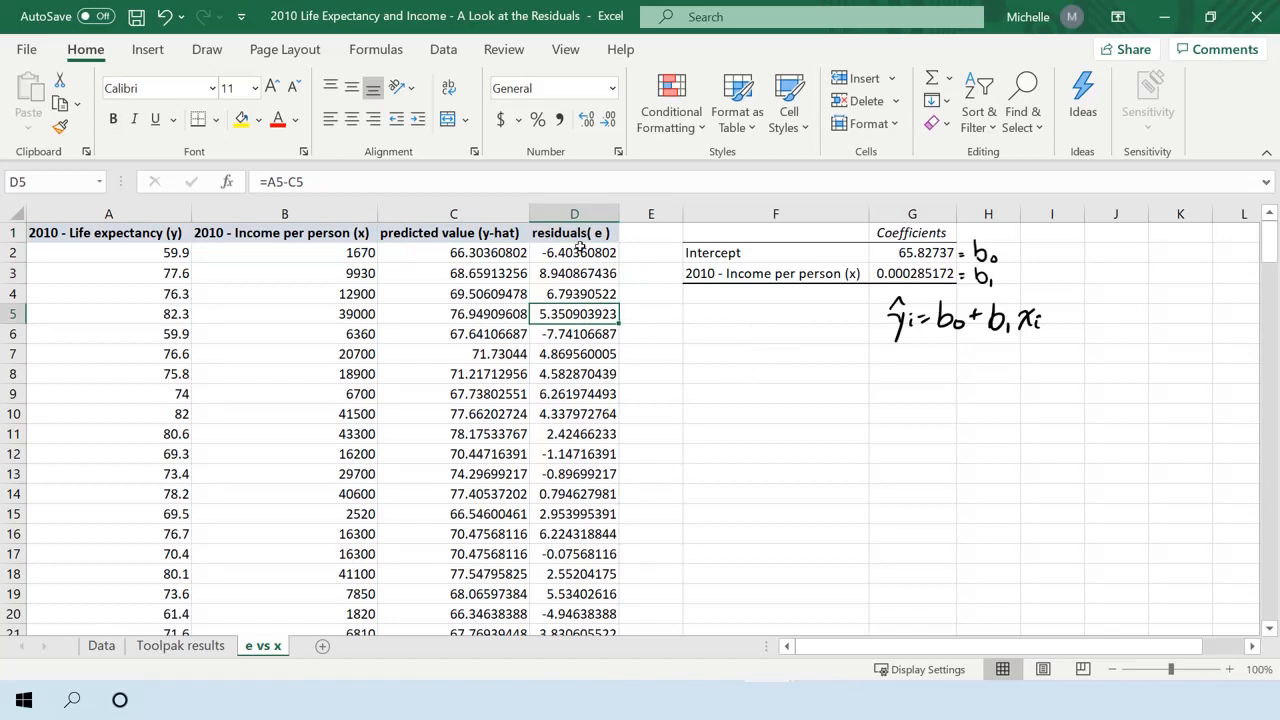
{"action": "left_click", "coordinate": [580, 251]}
{"action": "left_click", "coordinate": [574, 214]}
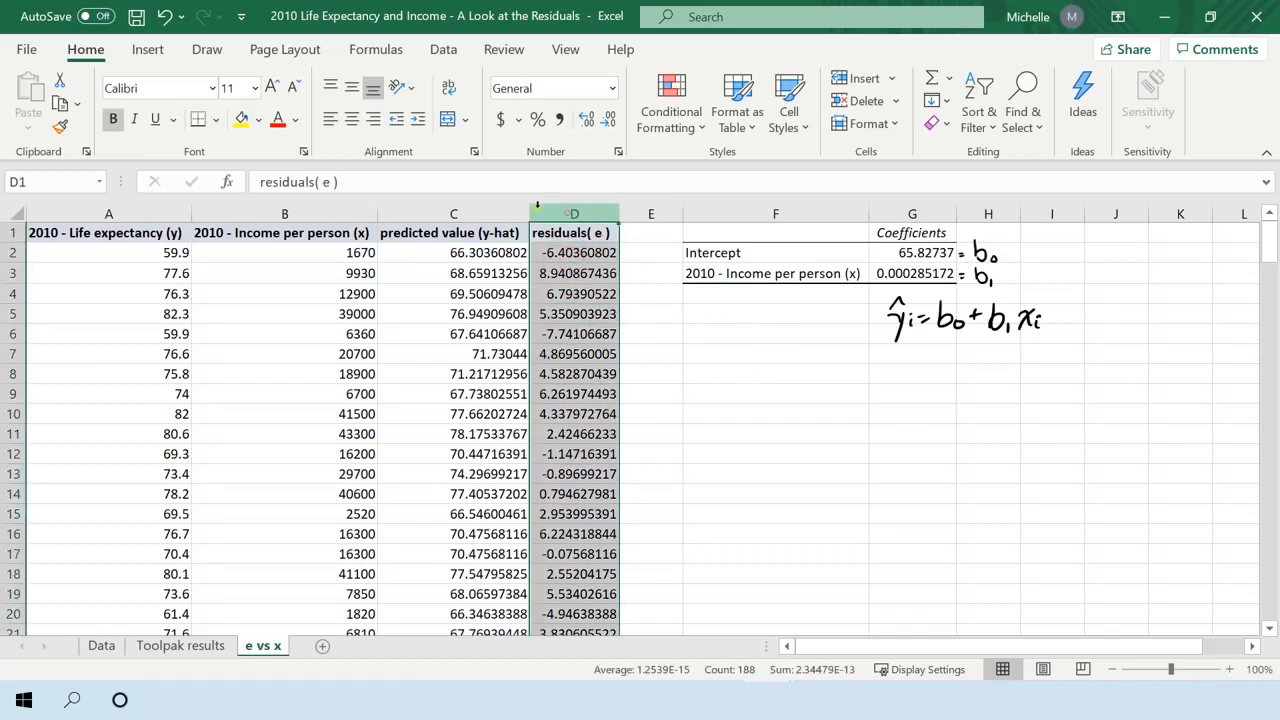
{"action": "left_click", "coordinate": [336, 205]}
{"action": "left_click", "coordinate": [597, 214]}
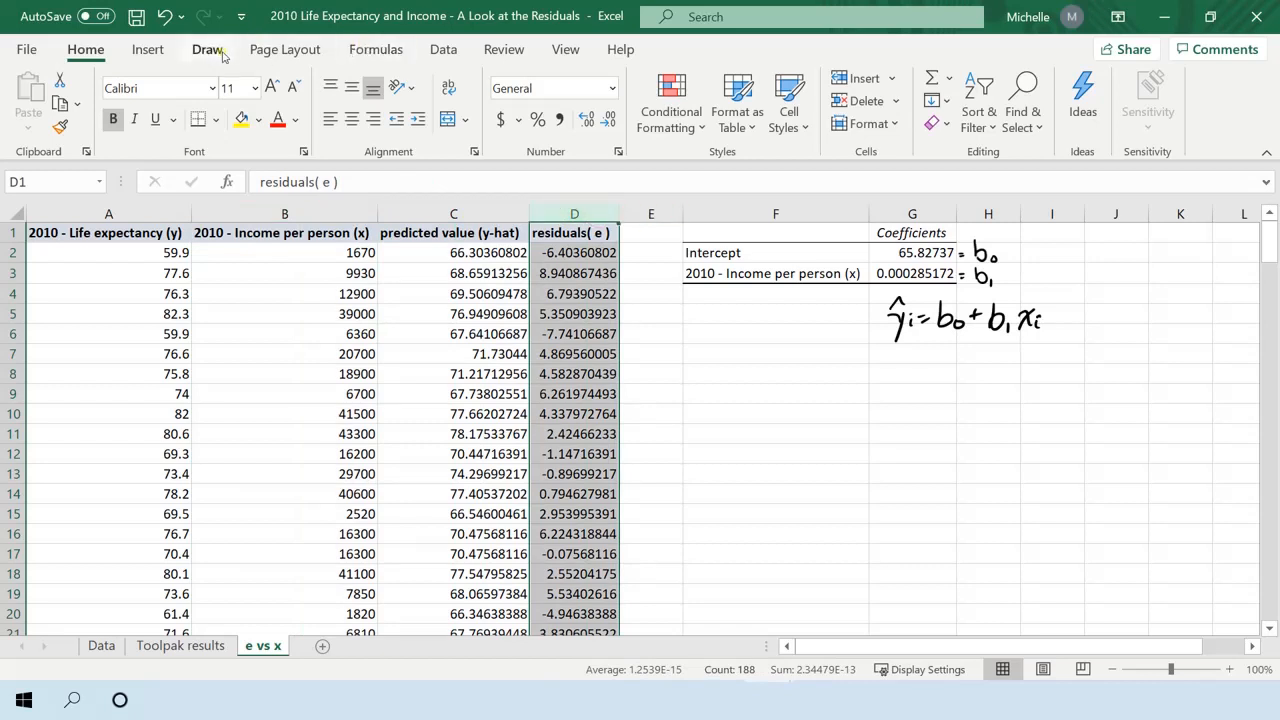
Insert a blank markers-only scatter chart from an empty cell and place it below the handwritten prediction equation.
{"action": "left_click", "coordinate": [718, 372]}
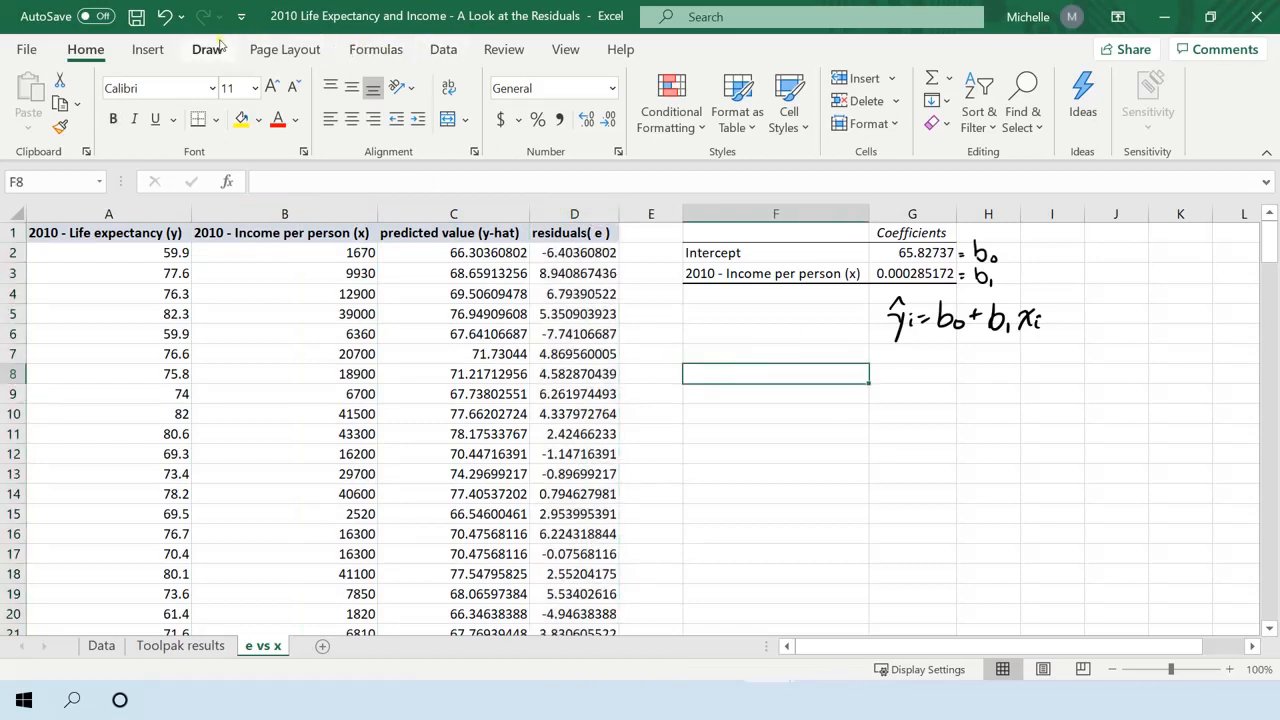
{"action": "left_click", "coordinate": [148, 49]}
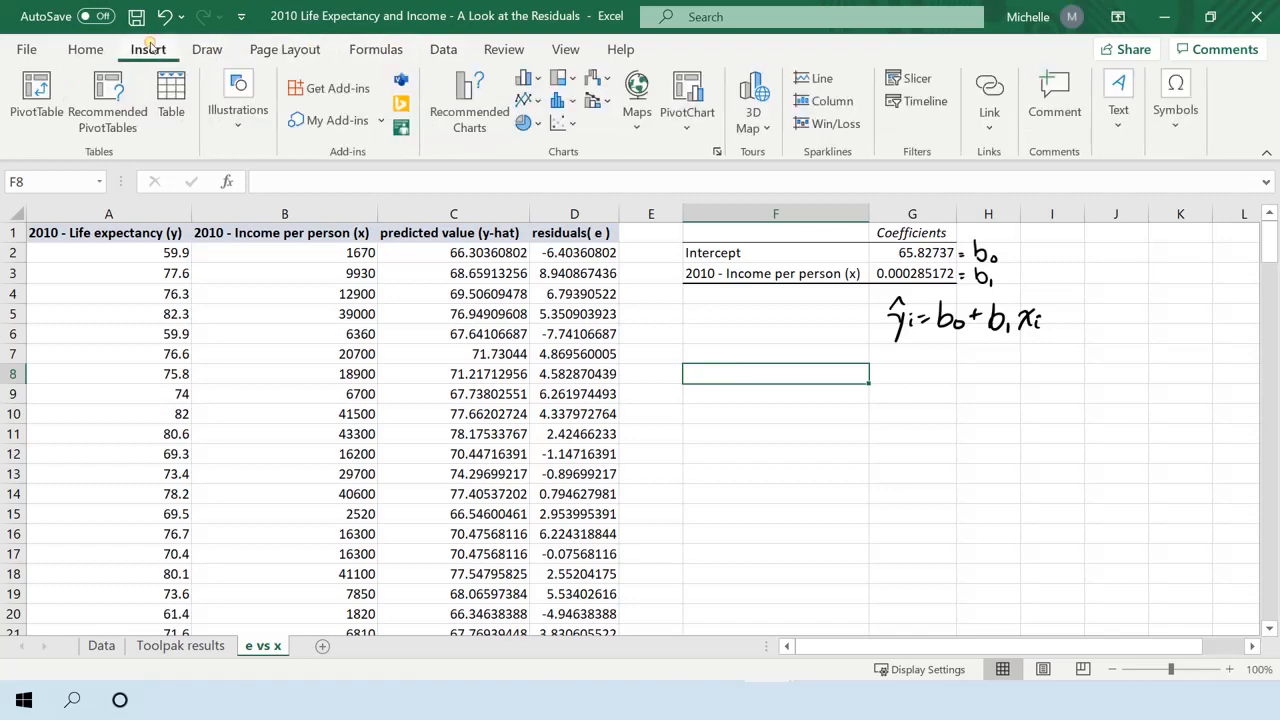
{"action": "left_click", "coordinate": [558, 122]}
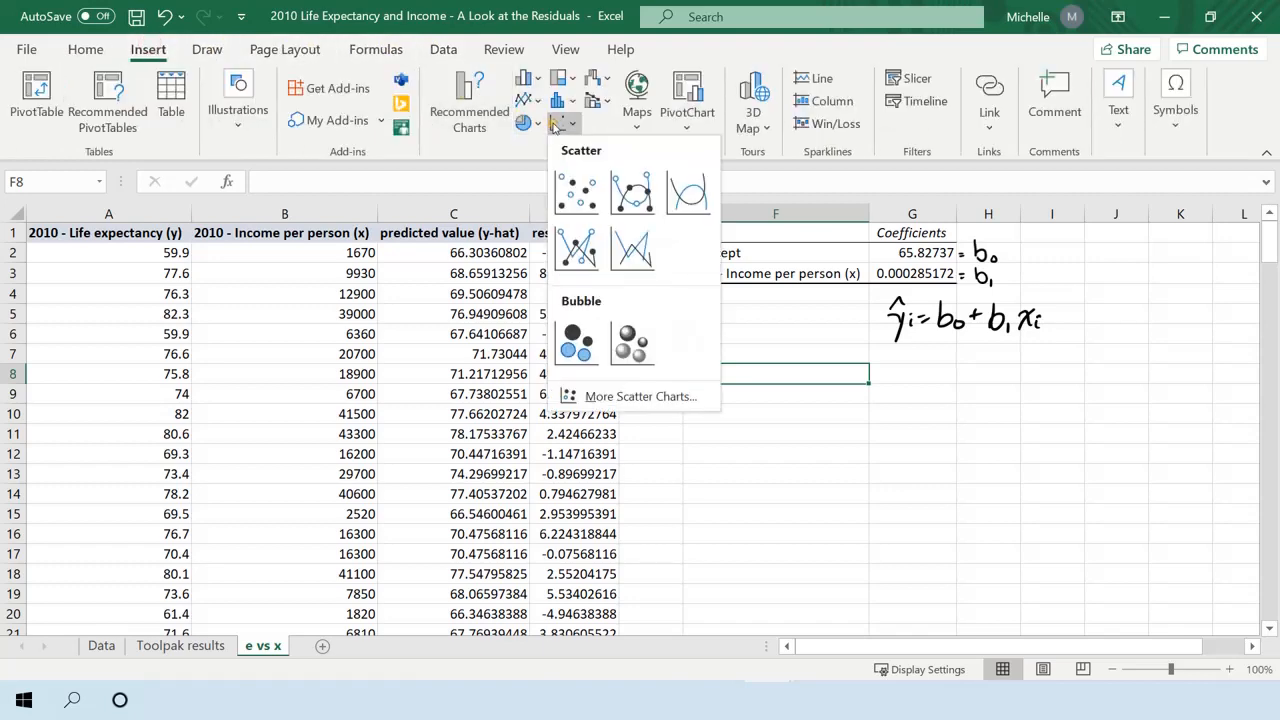
{"action": "left_click", "coordinate": [567, 200]}
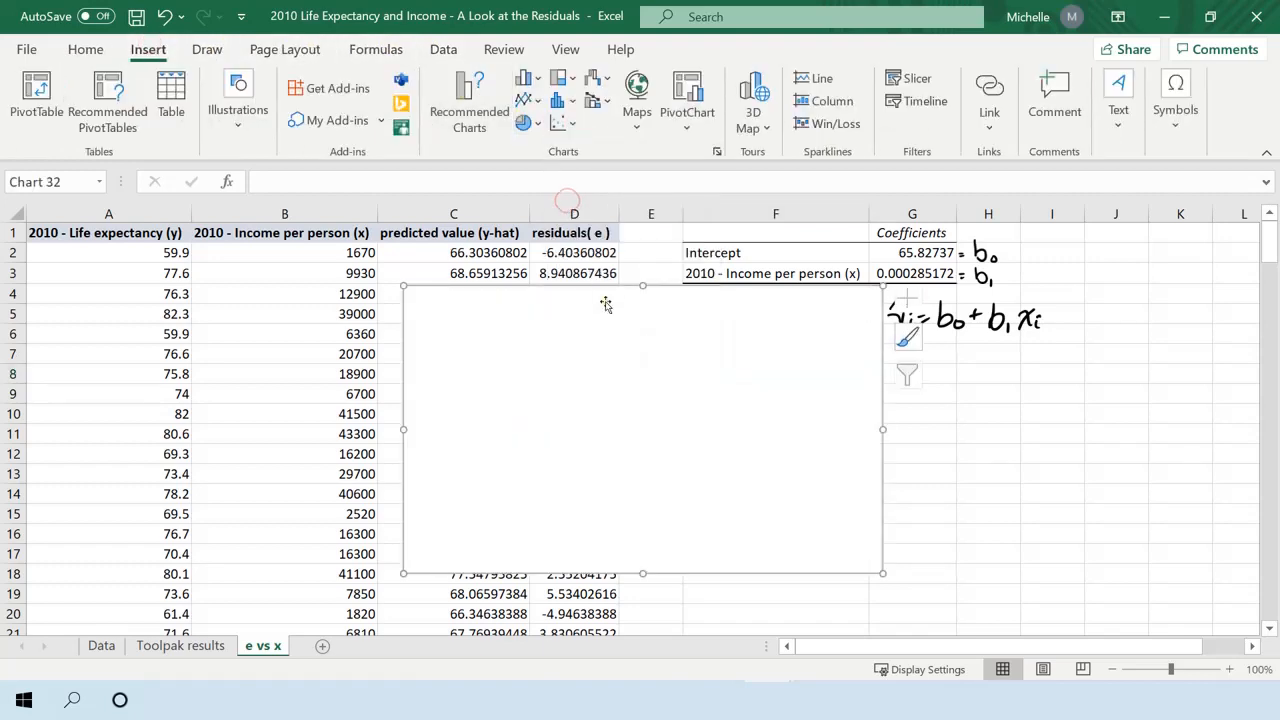
{"action": "left_click_drag", "start_coordinate": [606, 300], "coordinate": [863, 367]}
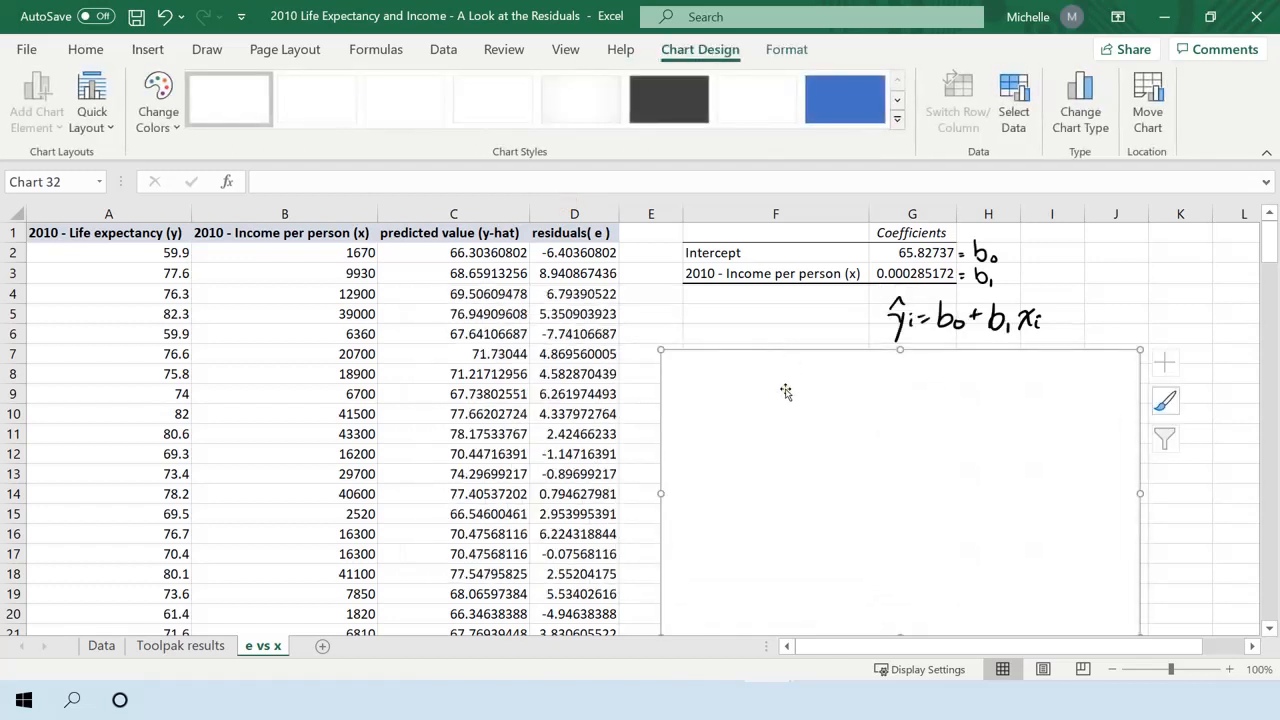
{"action": "mouse_move", "coordinate": [786, 391]}
{"action": "left_mouse_down"}
{"action": "mouse_move", "coordinate": [784, 357]}
{"action": "mouse_move", "coordinate": [790, 382]}
{"action": "left_mouse_up"}
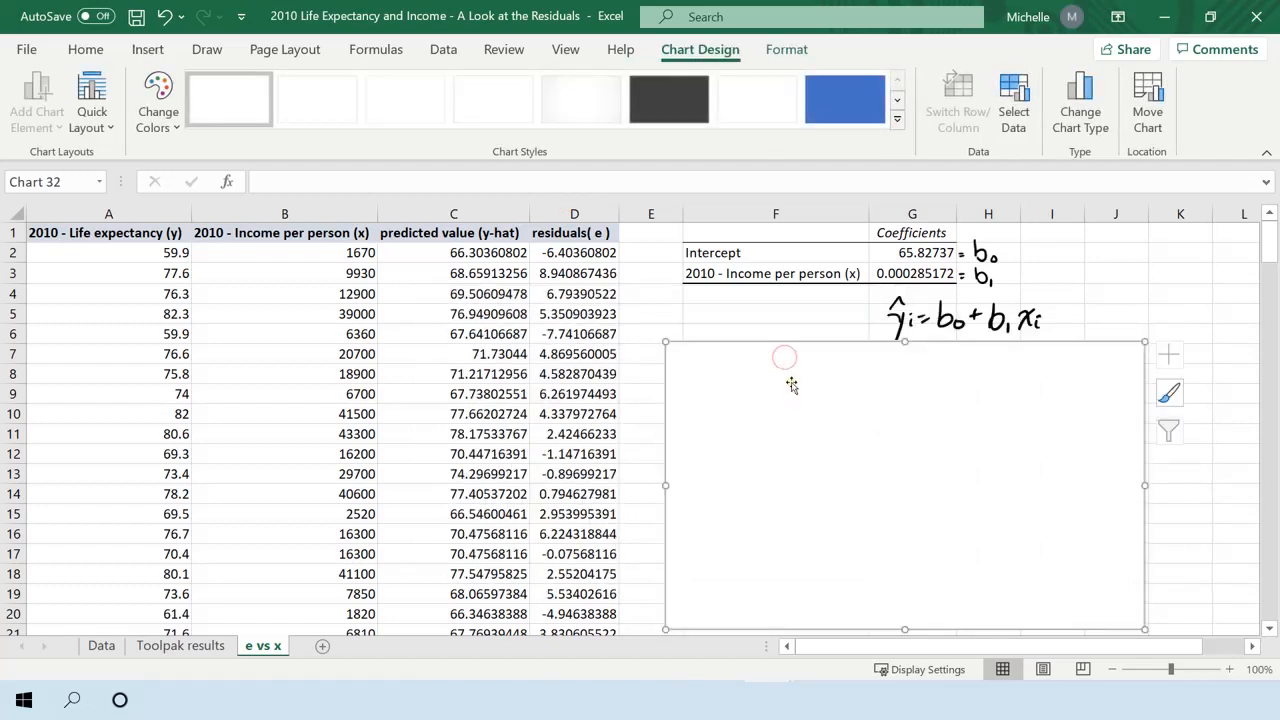
Open the blank chart's data source selection and add a new series named "e vs x".
{"action": "right_click", "coordinate": [790, 382]}
{"action": "left_click", "coordinate": [850, 389]}
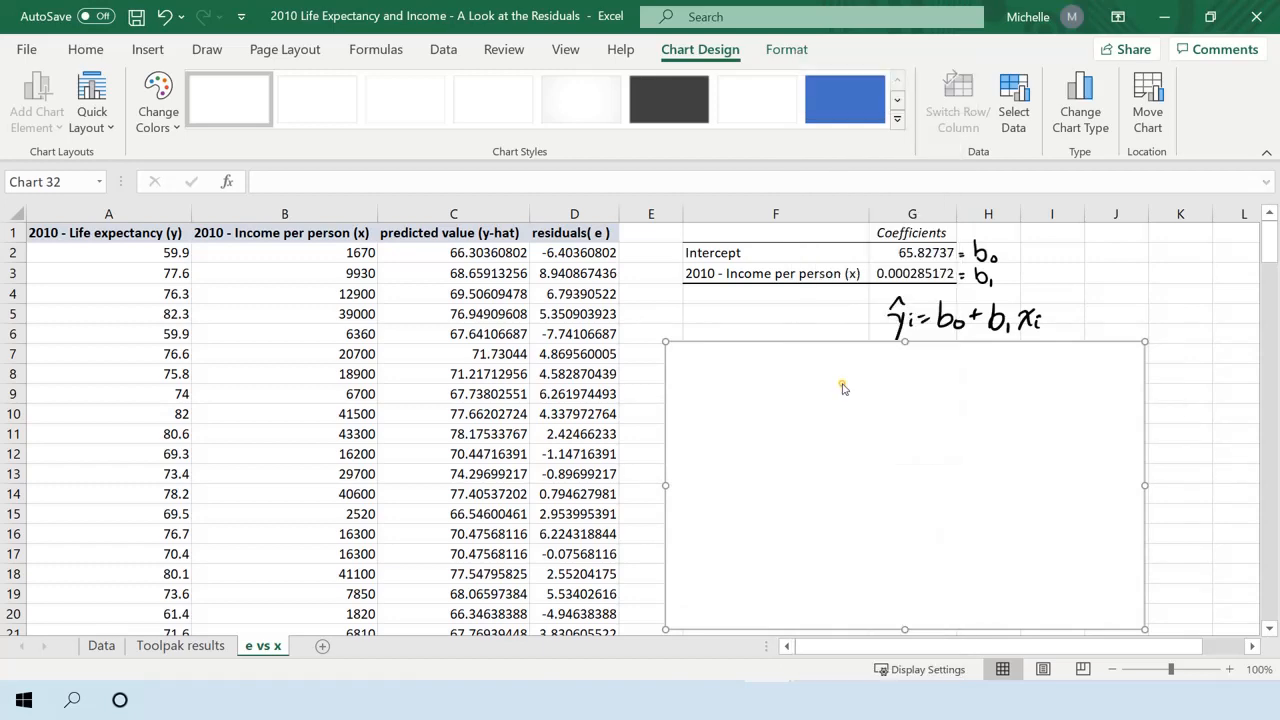
{"action": "left_click_drag", "start_coordinate": [423, 51], "coordinate": [814, 163]}
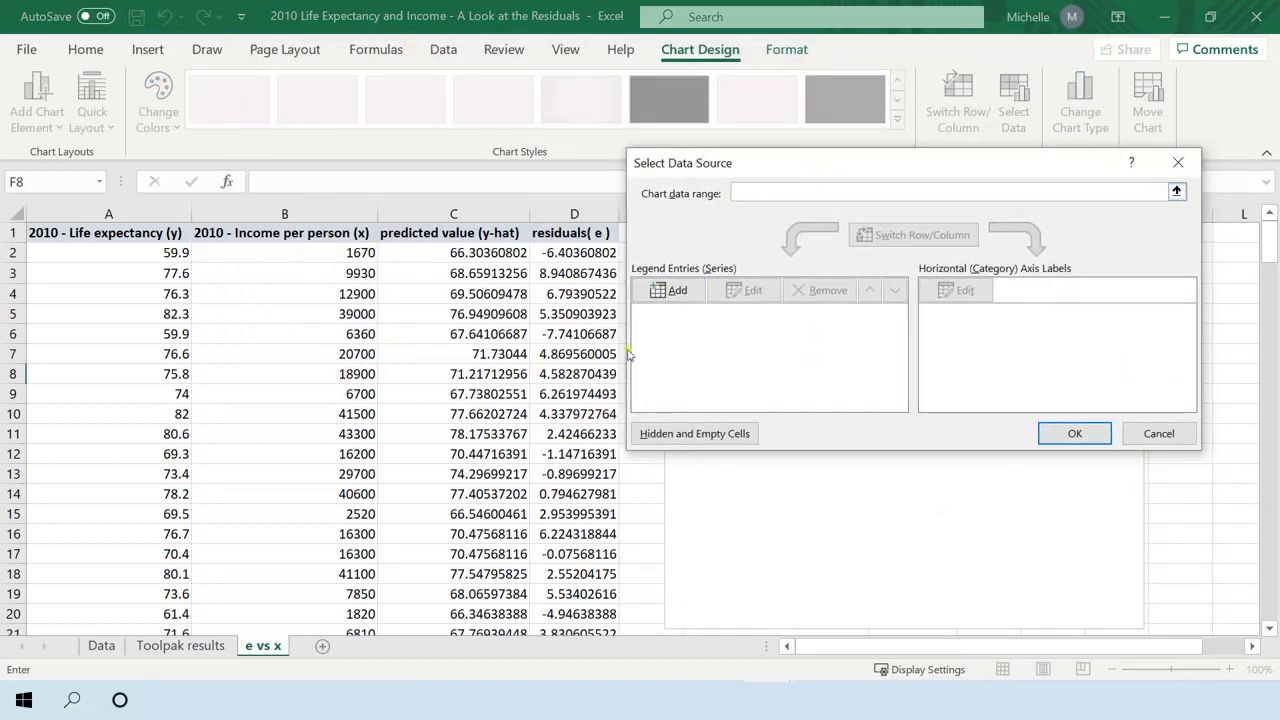
{"action": "left_click", "coordinate": [662, 292]}
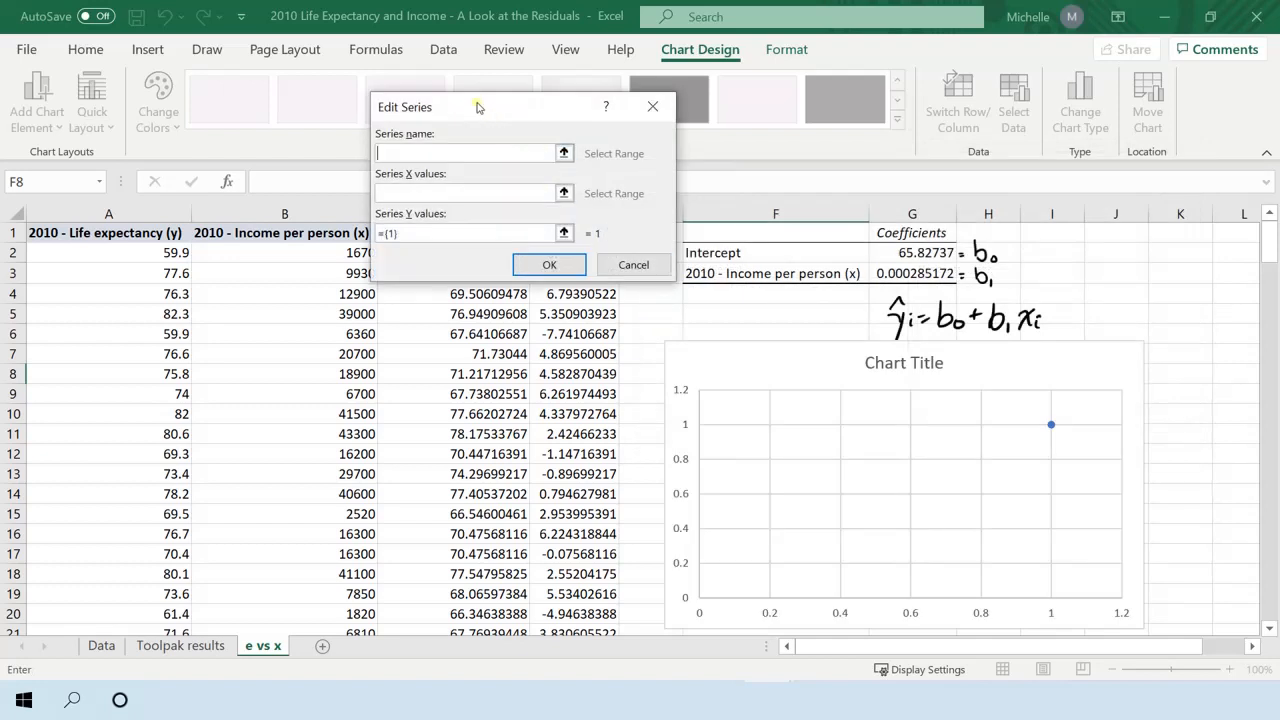
{"action": "left_click_drag", "start_coordinate": [480, 106], "coordinate": [647, 86]}
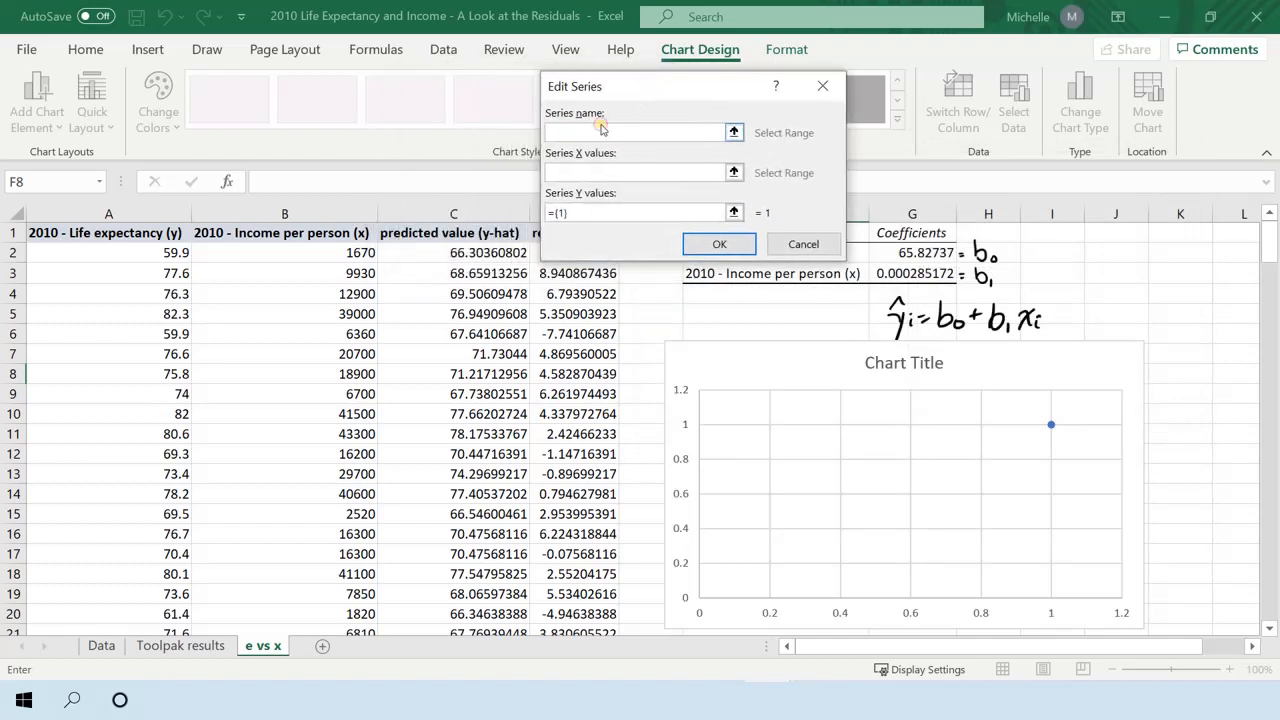
{"action": "type", "text": "e vs x"}
Set the series X values to the income per person data in B2:B188.
{"action": "left_click", "coordinate": [620, 170]}
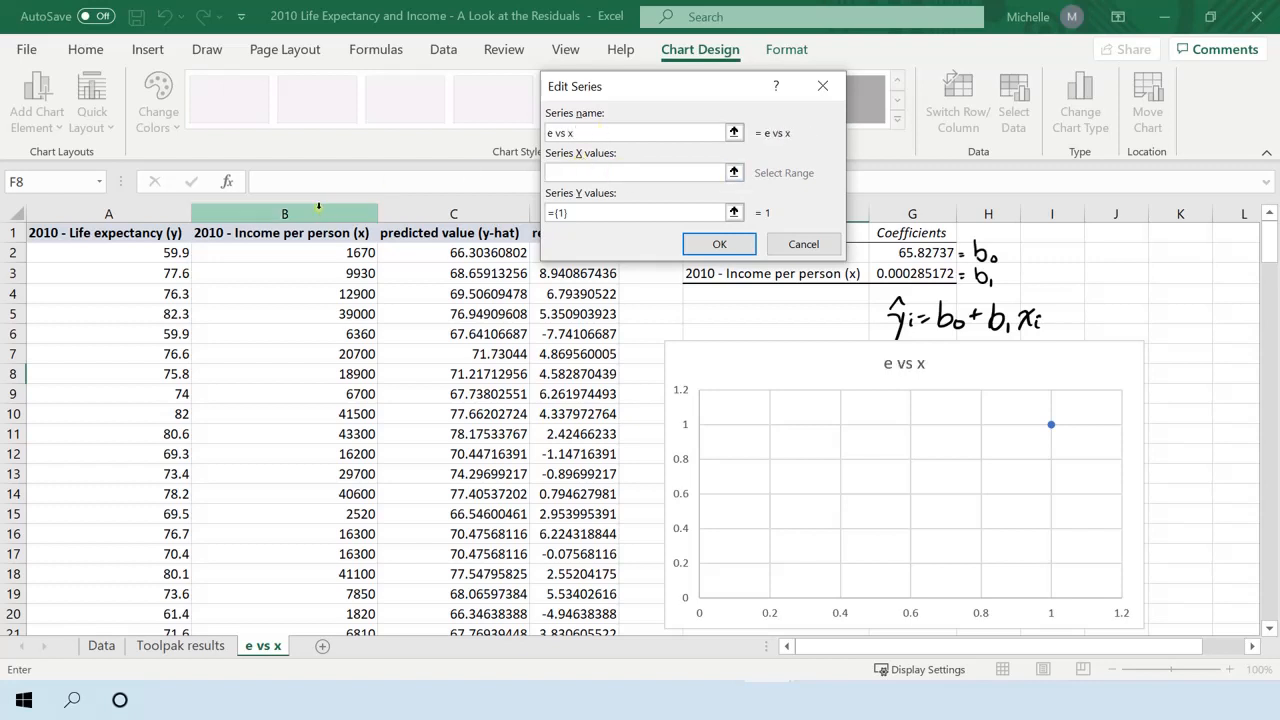
{"action": "left_click", "coordinate": [310, 253]}
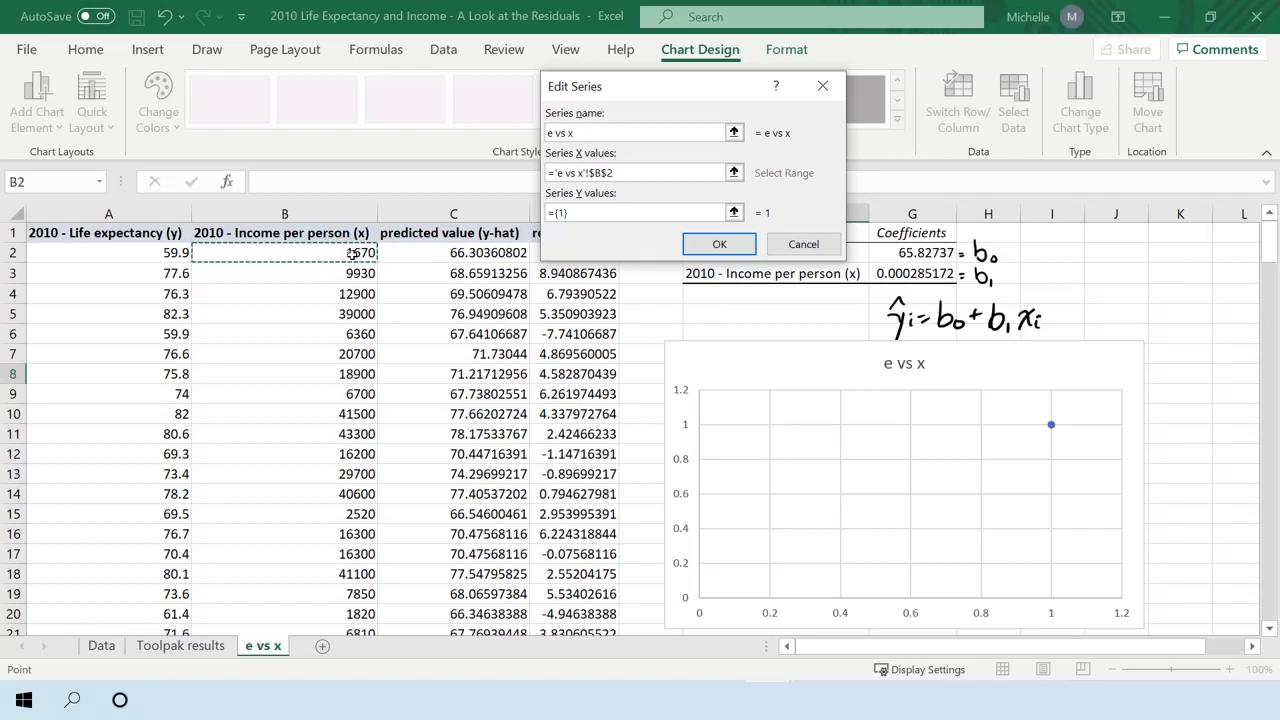
{"action": "left_click_drag", "start_coordinate": [352, 254], "coordinate": [340, 535]}
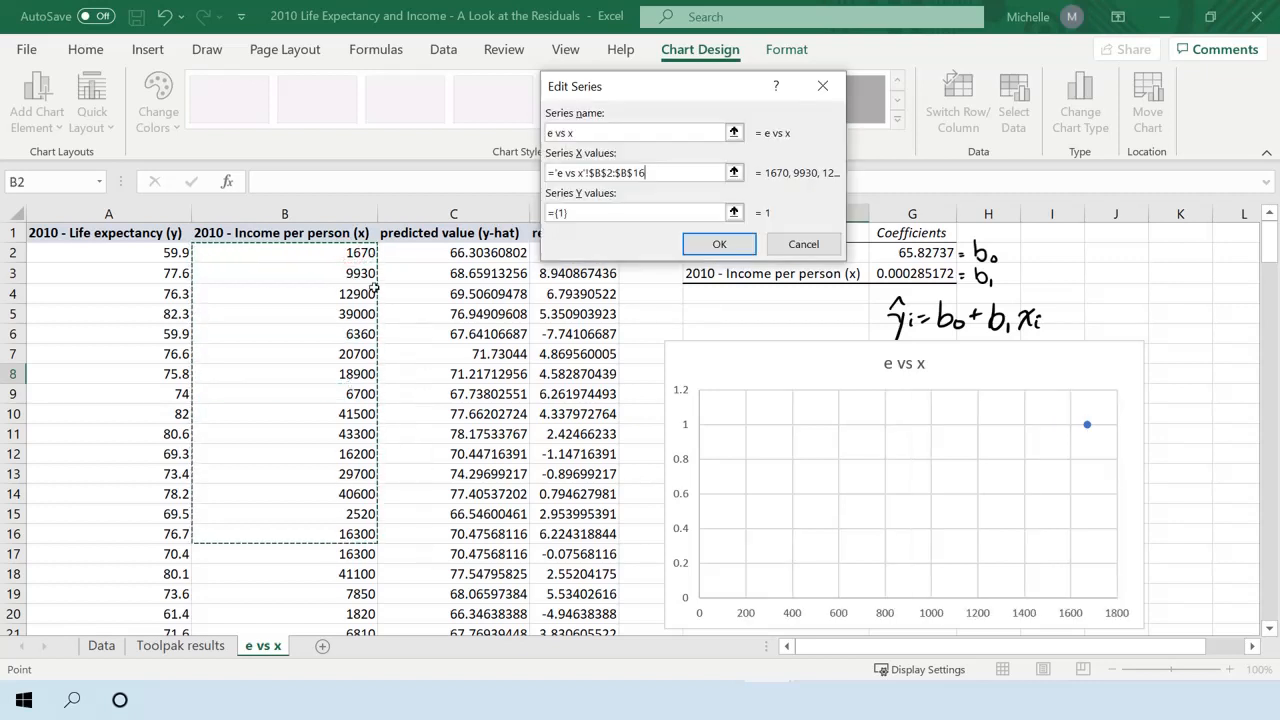
{"action": "left_click", "coordinate": [311, 254]}
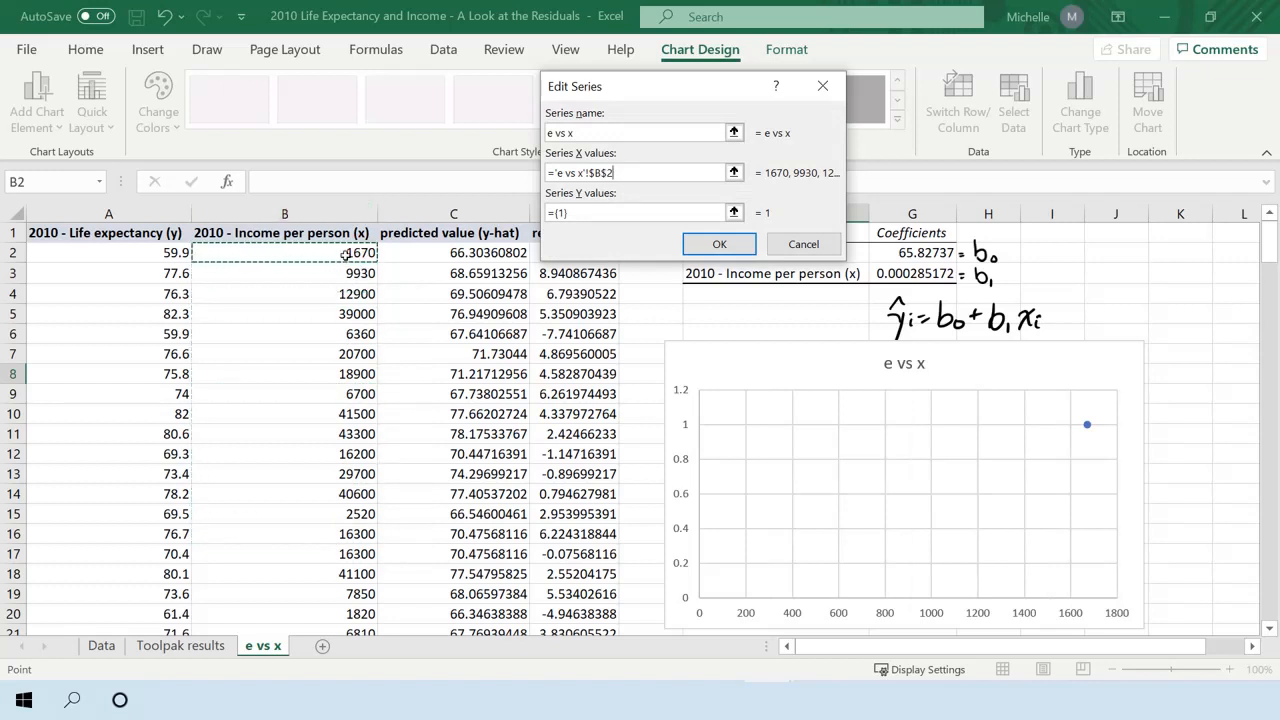
{"action": "key", "text": "ctrl+shift+Down"}
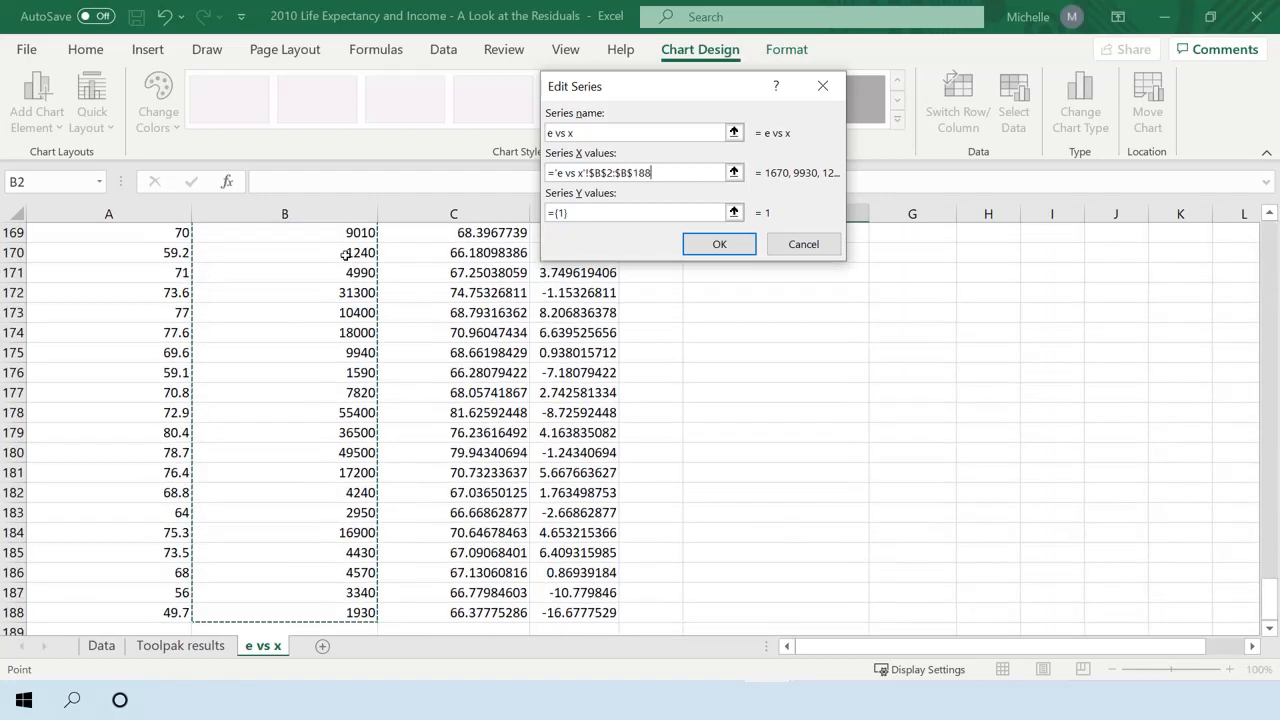
Replace the default series Y values with the residuals in D2:D188.
{"action": "left_click", "coordinate": [589, 216]}
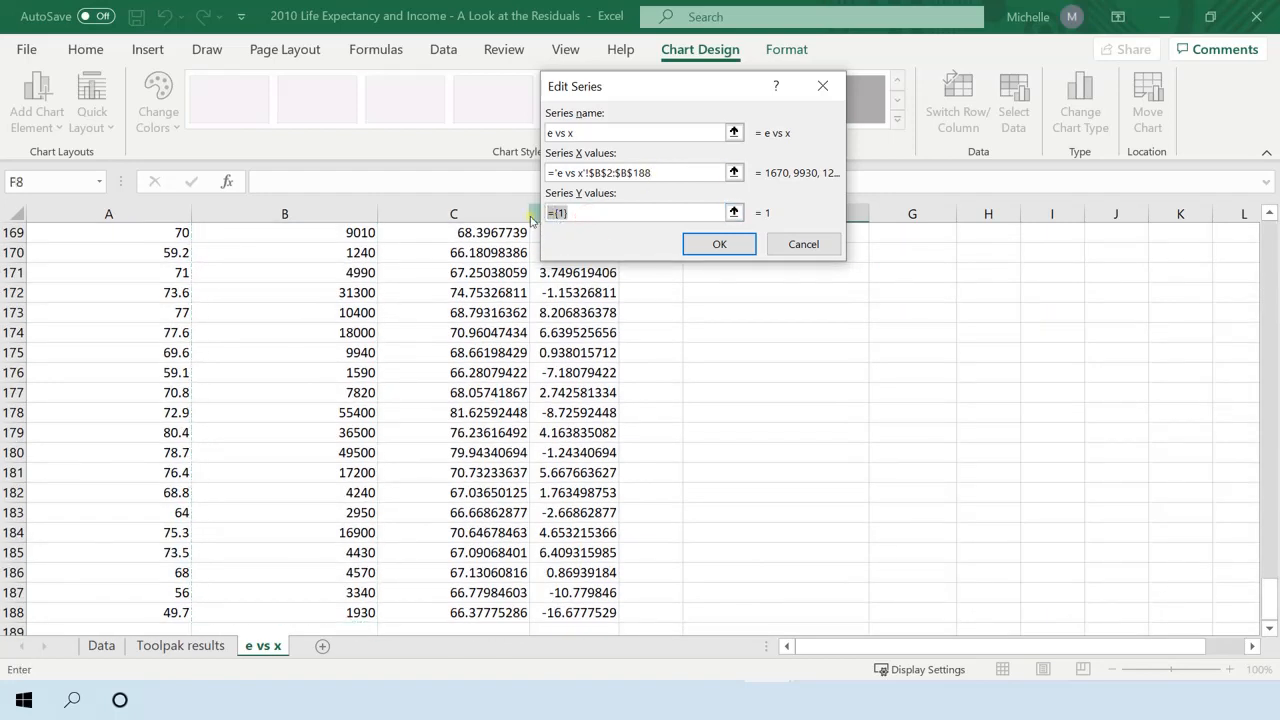
{"action": "key", "text": "BackSpace"}
{"action": "scroll", "coordinate": [500, 362], "scroll_direction": "up", "scroll_amount": 14}
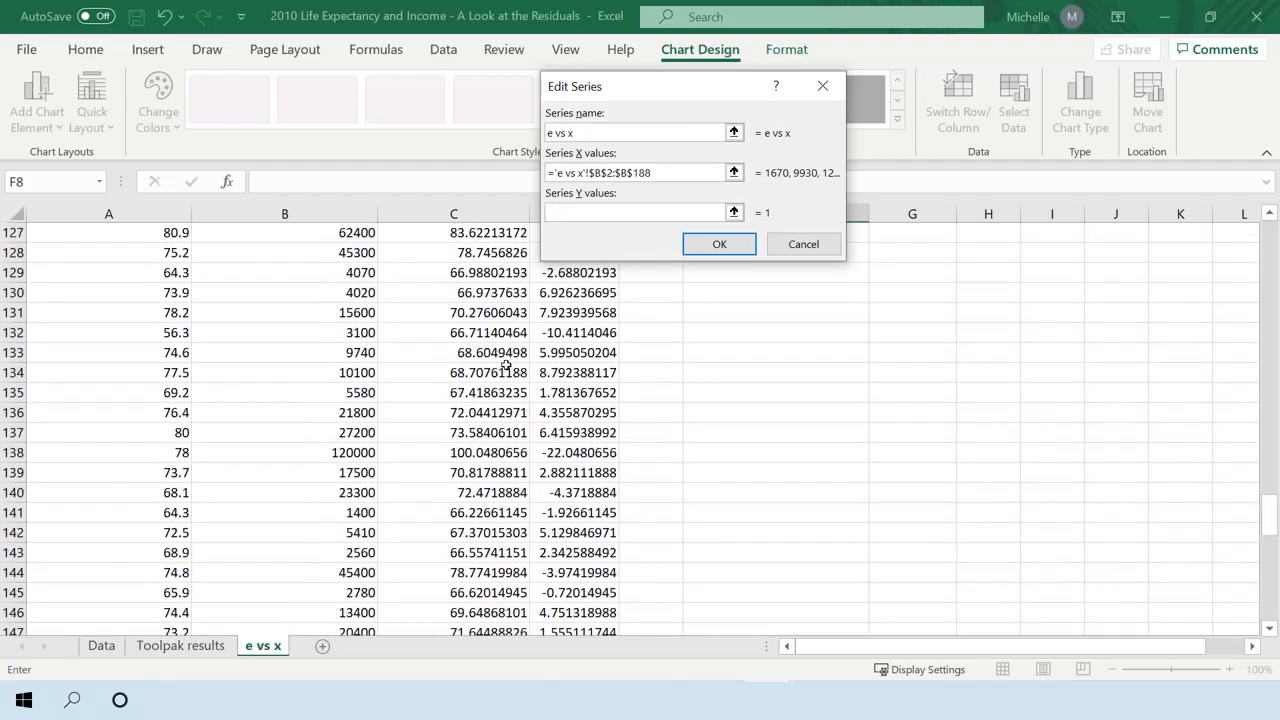
{"action": "scroll", "coordinate": [507, 365], "scroll_direction": "up", "scroll_amount": 20}
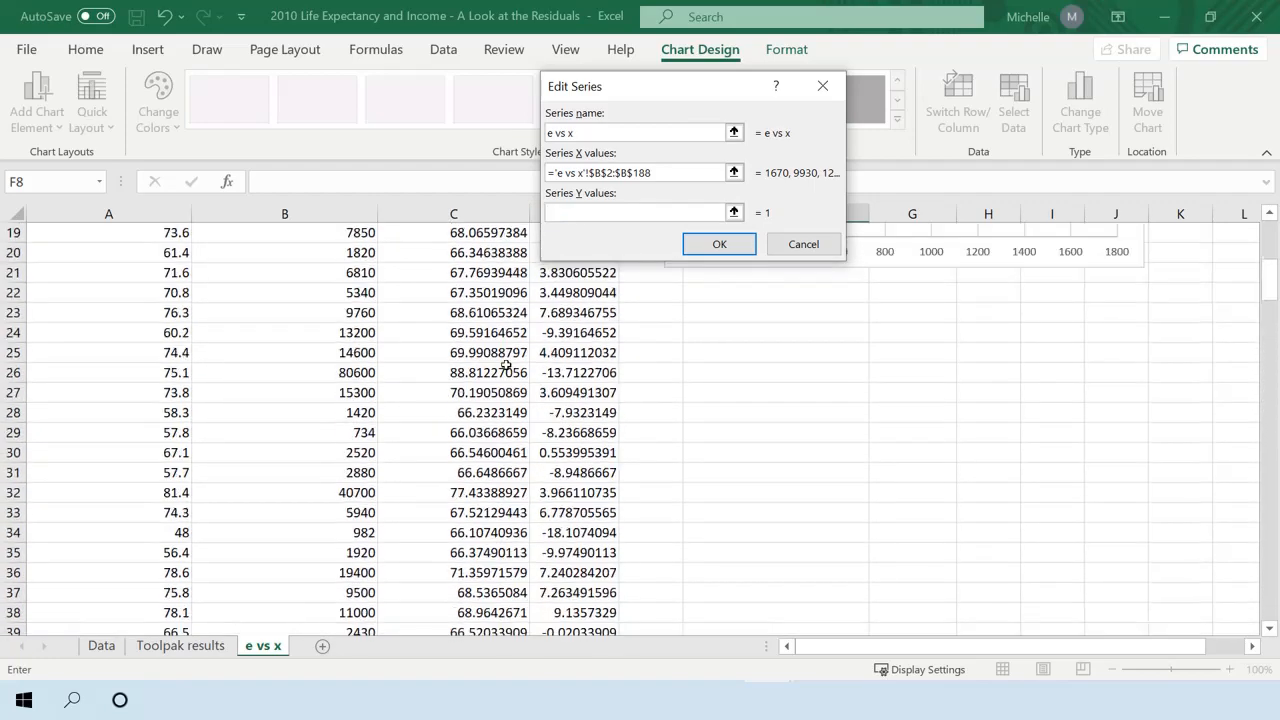
{"action": "scroll", "coordinate": [505, 362], "scroll_direction": "up", "scroll_amount": 6}
{"action": "left_click_drag", "start_coordinate": [581, 80], "coordinate": [744, 83]}
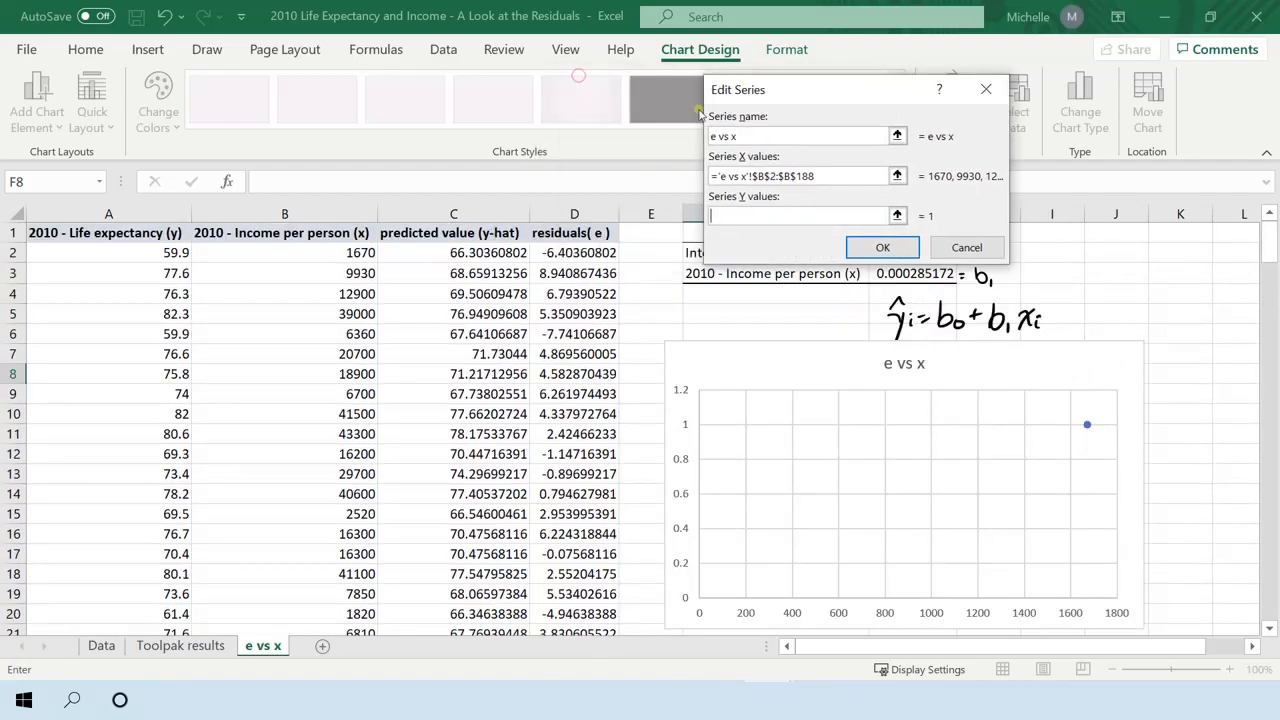
{"action": "left_click", "coordinate": [560, 252]}
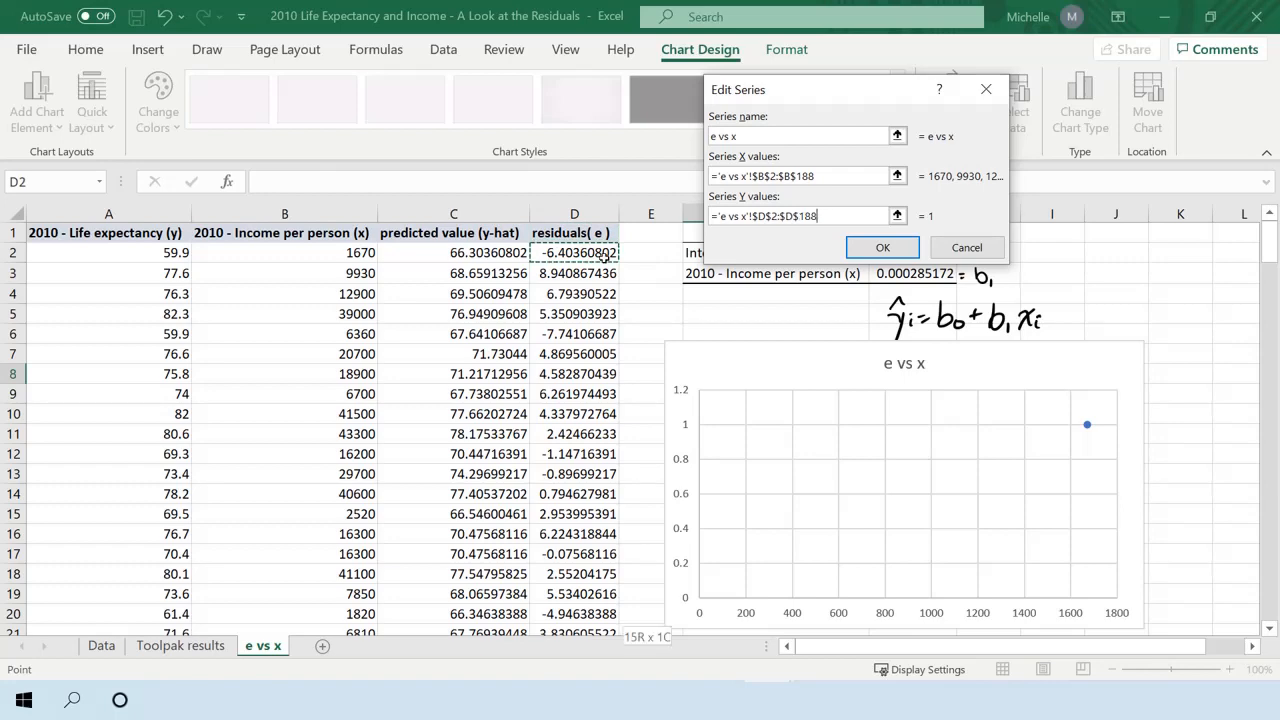
{"action": "key", "text": "ctrl+shift+Down"}
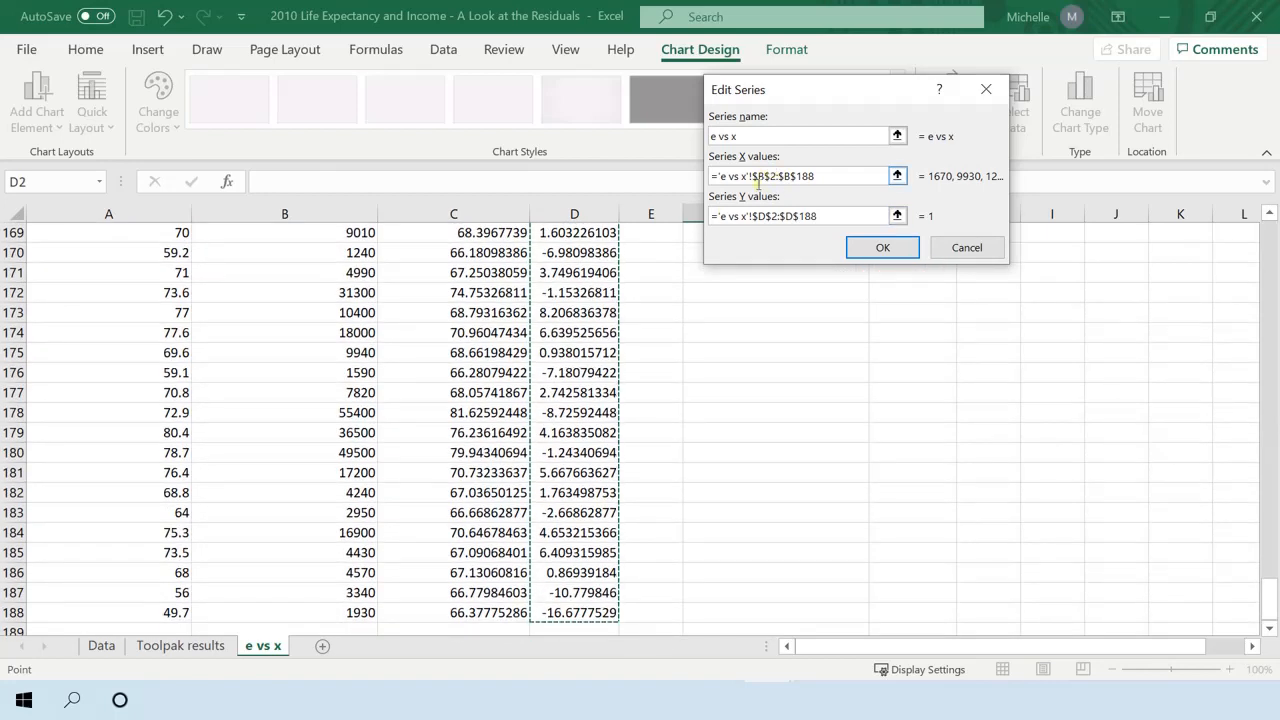
Confirm the "e vs x" series and apply the data source so the scatter chart plots residuals against income.
{"action": "left_click_drag", "start_coordinate": [1266, 596], "coordinate": [1271, 234]}
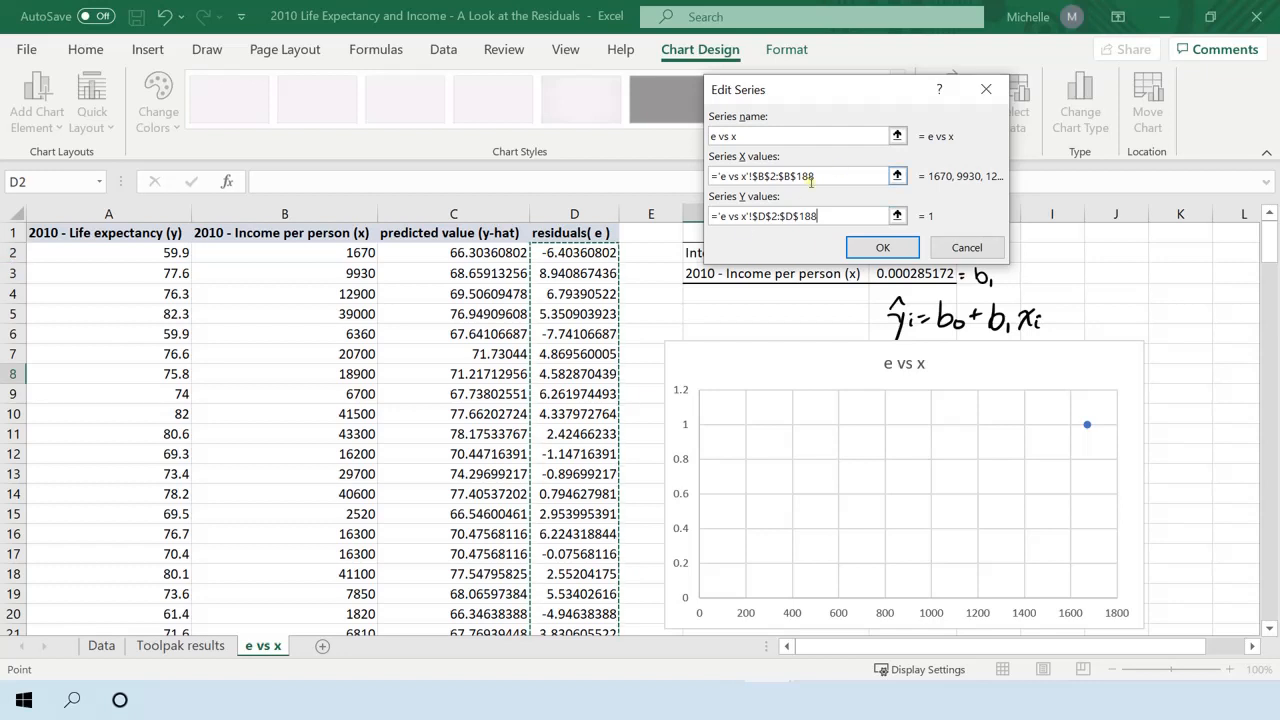
{"action": "left_click", "coordinate": [882, 250]}
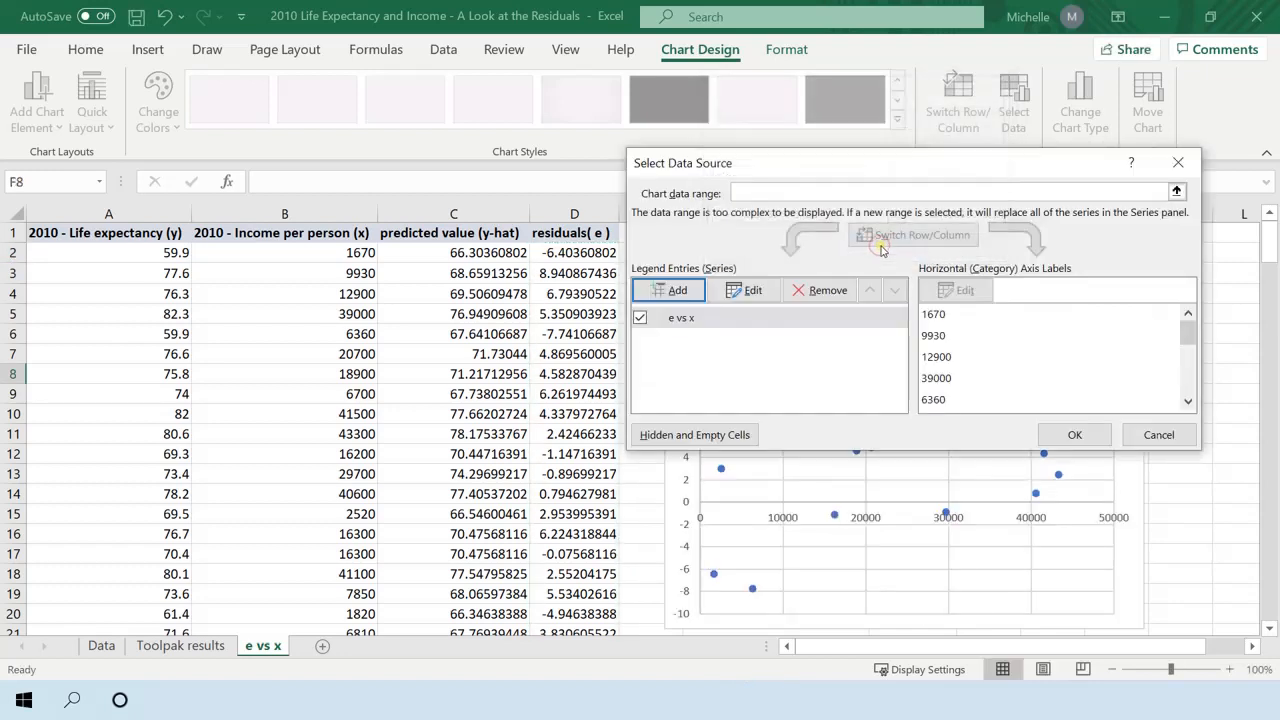
{"action": "left_click", "coordinate": [1070, 432]}
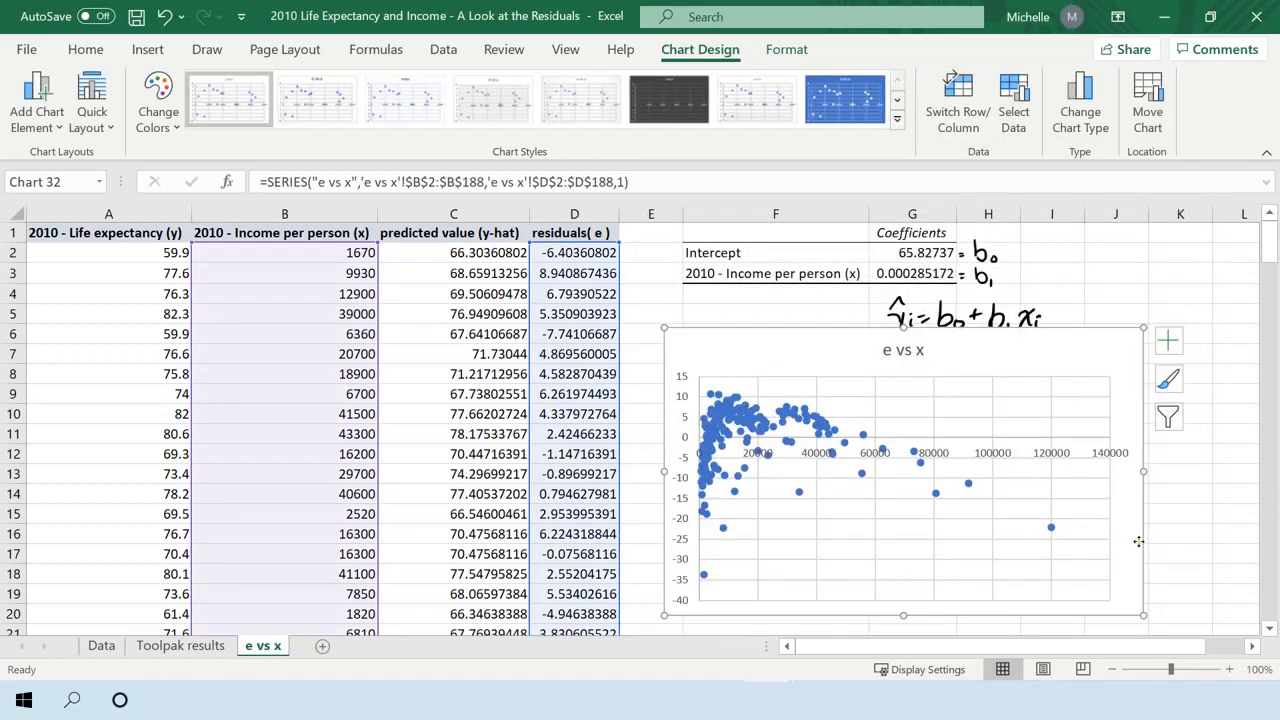
{"action": "left_click", "coordinate": [1180, 535]}
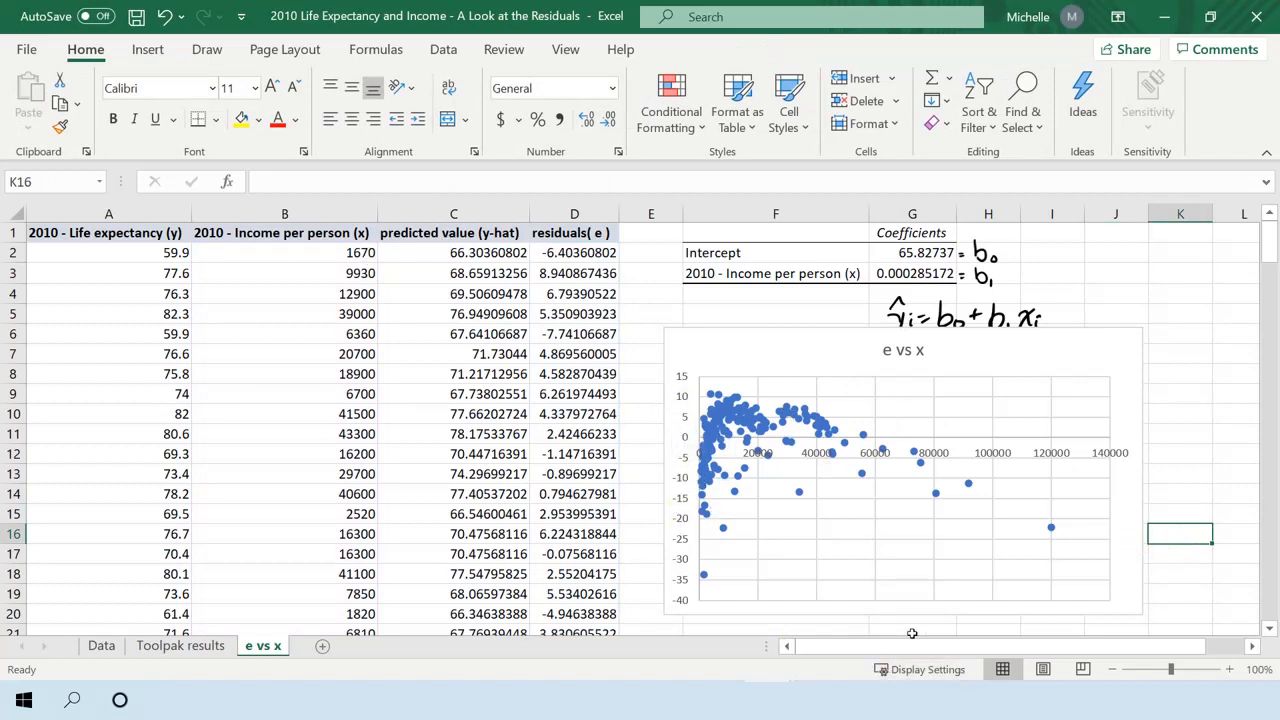
{"action": "left_click", "coordinate": [696, 466]}
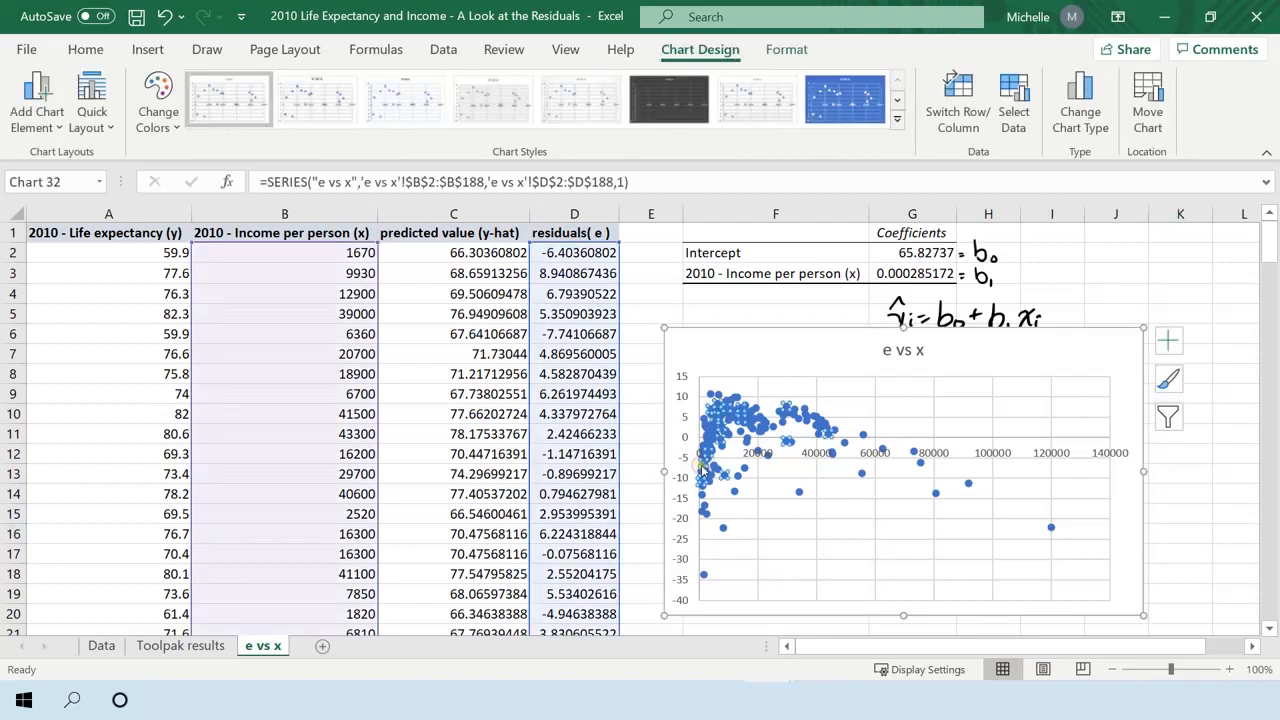
{"action": "left_click", "coordinate": [42, 130]}
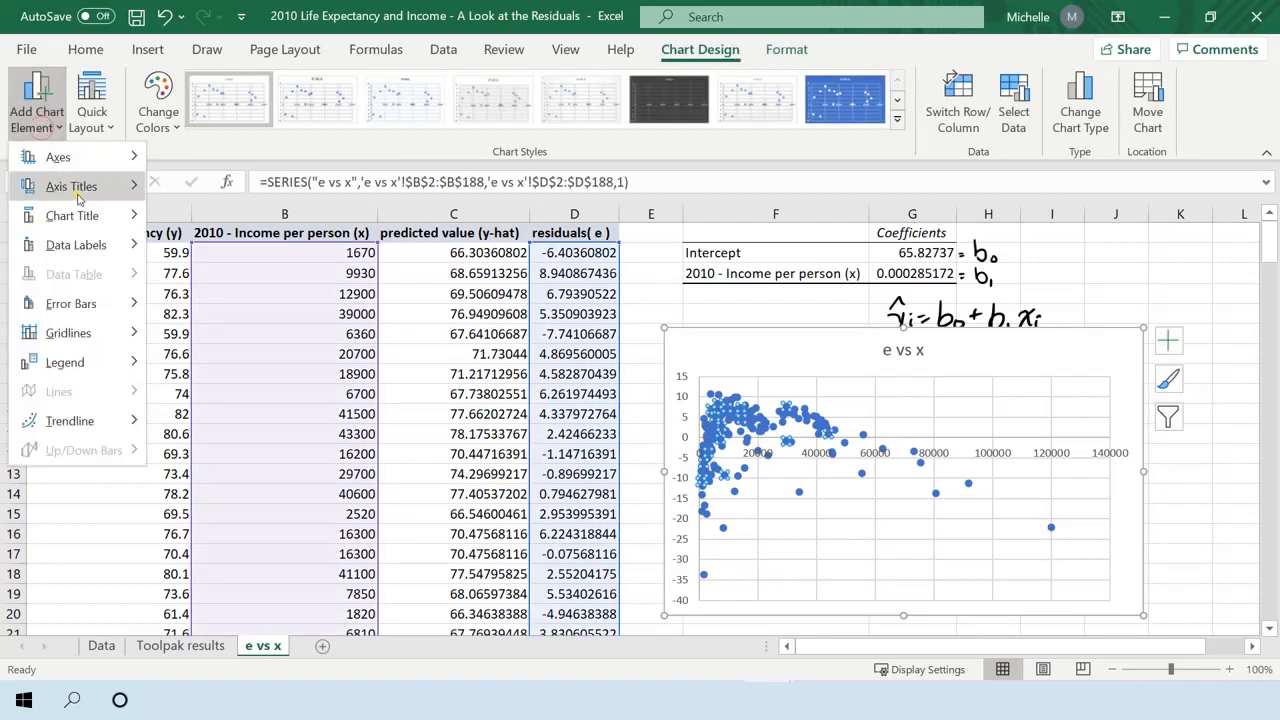
{"action": "mouse_move", "coordinate": [72, 186]}
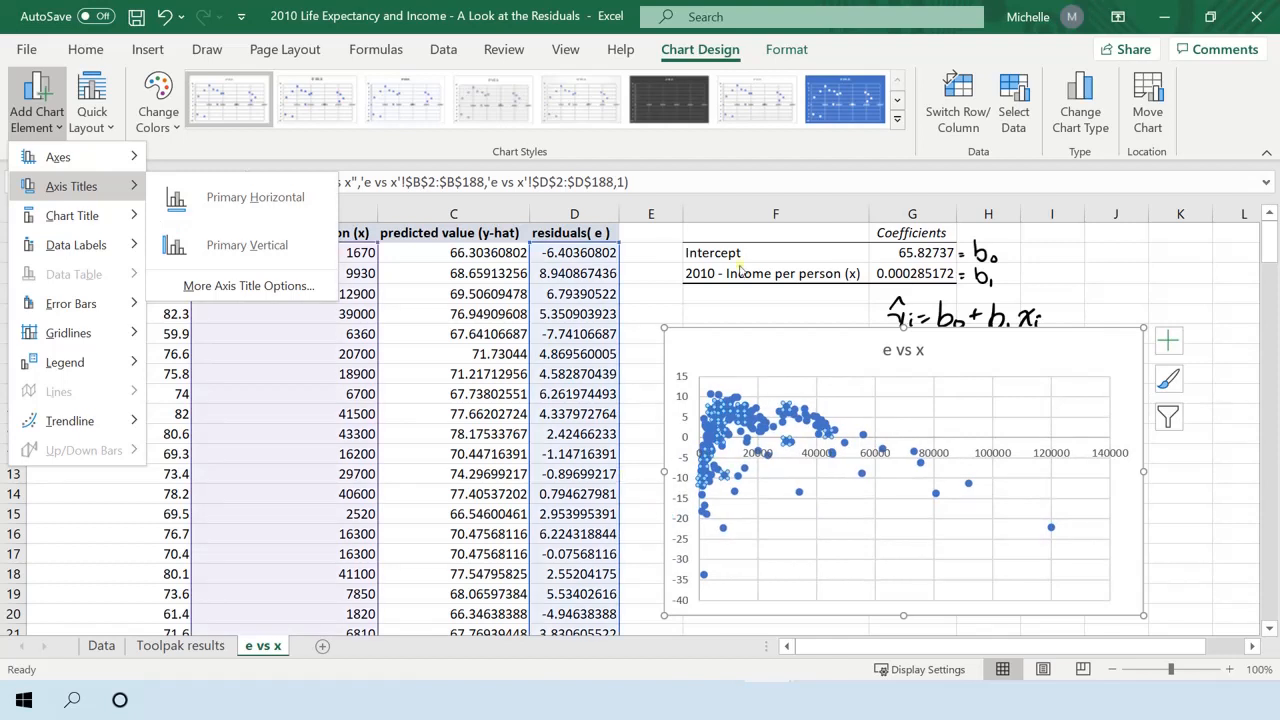
{"action": "left_click", "coordinate": [652, 320]}
{"action": "left_click", "coordinate": [1183, 515]}
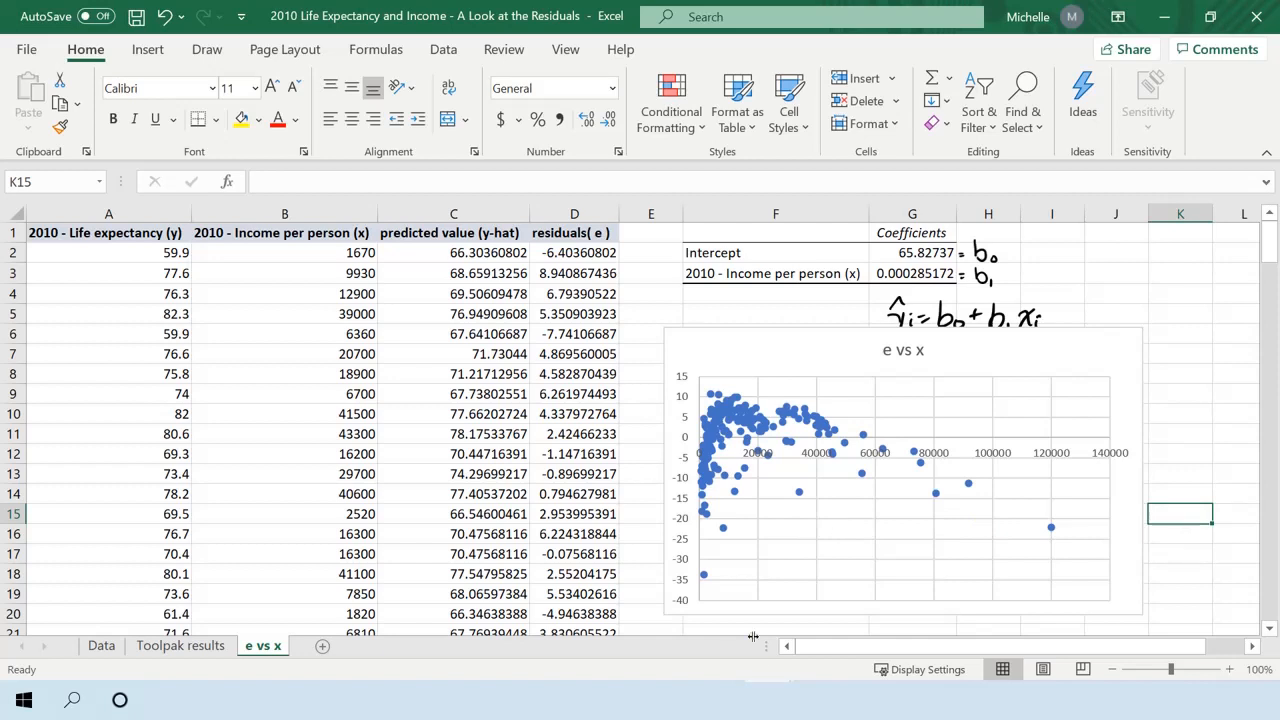
Draw freehand converging lines above and below the plotted points on the e vs x chart to mark the narrowing spread.
{"action": "left_click_drag", "start_coordinate": [703, 378], "coordinate": [928, 409]}
{"action": "left_click_drag", "start_coordinate": [712, 576], "coordinate": [905, 508]}
{"action": "mouse_move", "coordinate": [816, 399]}
{"action": "left_mouse_down"}
{"action": "mouse_move", "coordinate": [770, 394]}
{"action": "mouse_move", "coordinate": [946, 425]}
{"action": "left_mouse_up"}
{"action": "left_click_drag", "start_coordinate": [703, 380], "coordinate": [942, 422]}
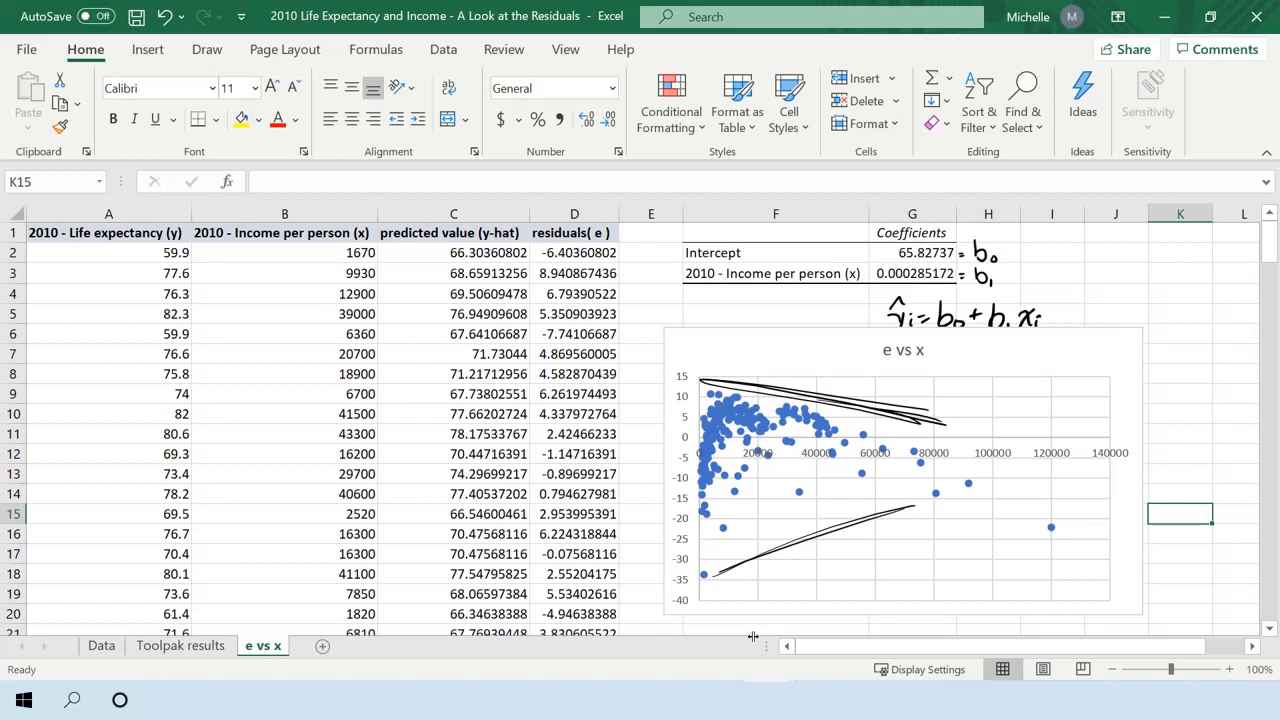
{"action": "left_click_drag", "start_coordinate": [758, 546], "coordinate": [912, 508]}
Handwrite the note "var(εi) ≠ σ²" in the e vs x chart beside its title.
{"action": "left_click_drag", "start_coordinate": [1006, 368], "coordinate": [1024, 350]}
{"action": "mouse_move", "coordinate": [1030, 358]}
{"action": "left_mouse_down"}
{"action": "mouse_move", "coordinate": [1030, 370]}
{"action": "mouse_move", "coordinate": [1042, 356]}
{"action": "left_mouse_up"}
{"action": "left_click_drag", "start_coordinate": [1050, 347], "coordinate": [1046, 370]}
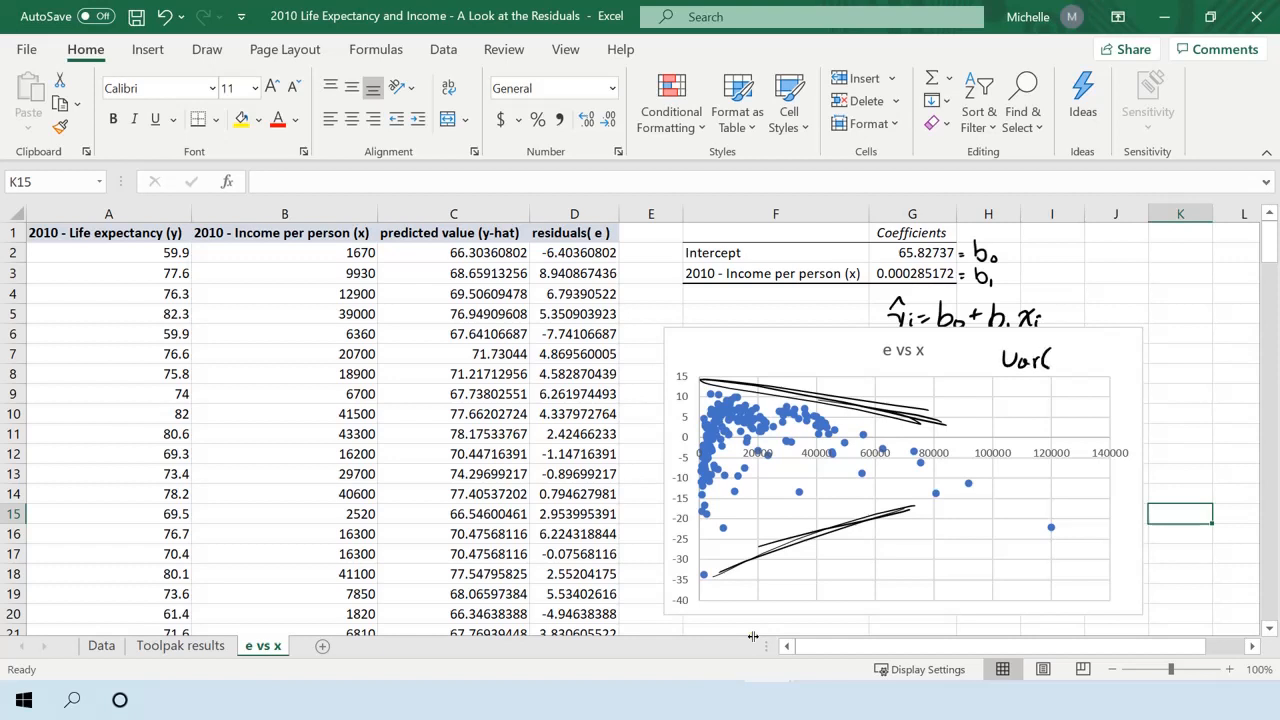
{"action": "key", "text": "ctrl+z"}
{"action": "key", "text": "ctrl+z"}
{"action": "mouse_move", "coordinate": [1050, 347]}
{"action": "left_mouse_down"}
{"action": "mouse_move", "coordinate": [1046, 370]}
{"action": "mouse_move", "coordinate": [1090, 383]}
{"action": "mouse_move", "coordinate": [1140, 357]}
{"action": "left_mouse_up"}
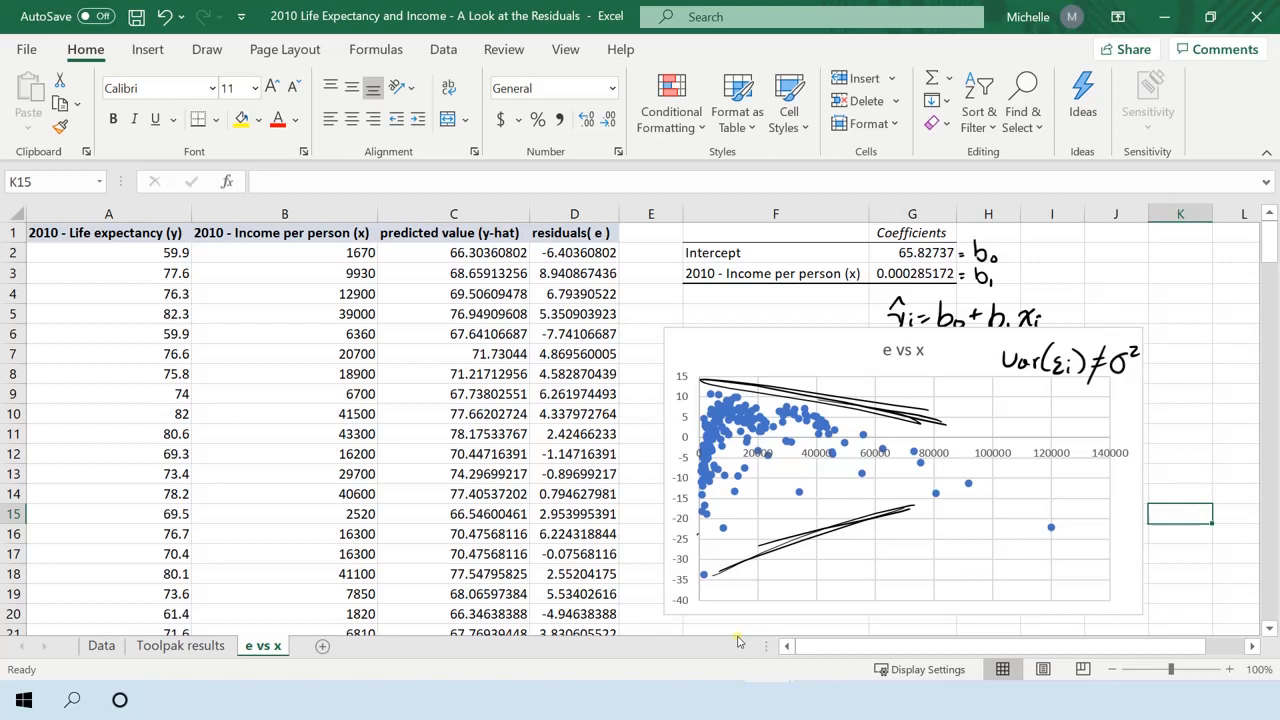
Draw freehand curves through the e vs x points, rising steeply at low income and falling towards high income.
{"action": "left_click_drag", "start_coordinate": [698, 535], "coordinate": [730, 420]}
{"action": "left_click_drag", "start_coordinate": [706, 474], "coordinate": [766, 410]}
{"action": "mouse_move", "coordinate": [700, 516]}
{"action": "left_mouse_down"}
{"action": "mouse_move", "coordinate": [750, 418]}
{"action": "mouse_move", "coordinate": [838, 430]}
{"action": "mouse_move", "coordinate": [784, 426]}
{"action": "mouse_move", "coordinate": [1040, 495]}
{"action": "mouse_move", "coordinate": [852, 442]}
{"action": "mouse_move", "coordinate": [732, 428]}
{"action": "mouse_move", "coordinate": [704, 514]}
{"action": "left_mouse_up"}
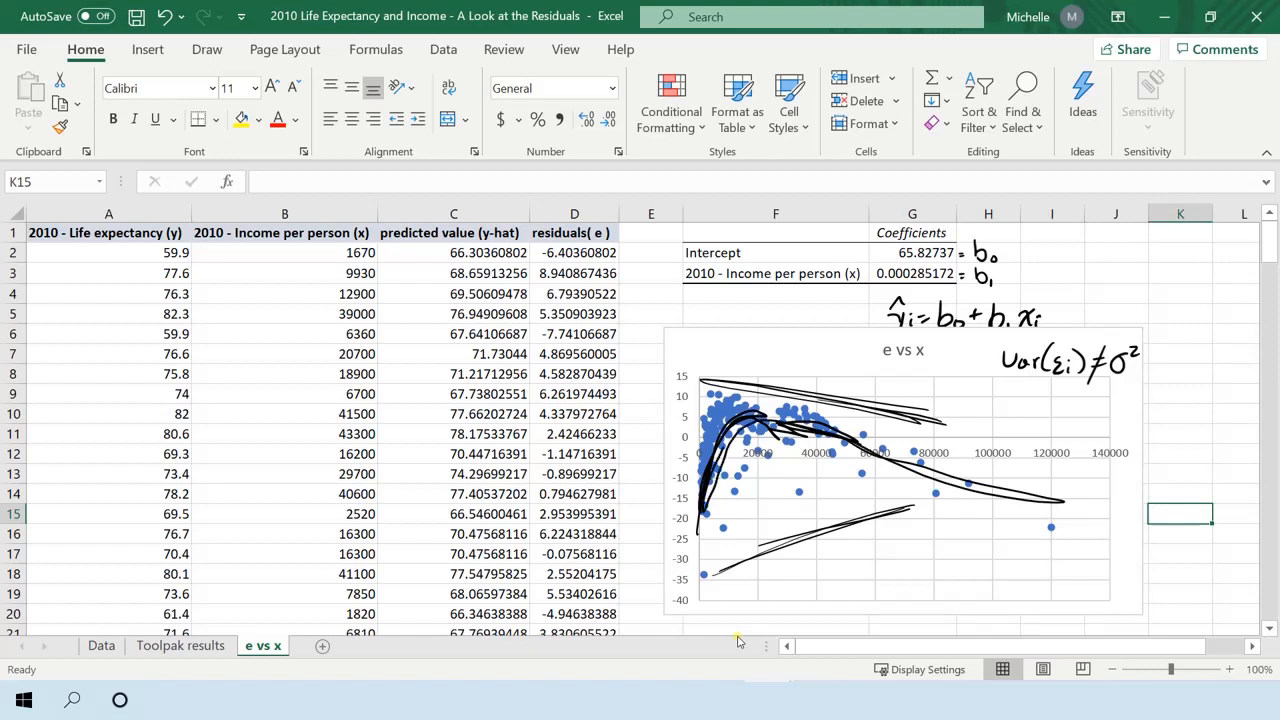
{"action": "mouse_move", "coordinate": [718, 456]}
{"action": "left_mouse_down"}
{"action": "mouse_move", "coordinate": [950, 486]}
{"action": "mouse_move", "coordinate": [1048, 516]}
{"action": "mouse_move", "coordinate": [764, 422]}
{"action": "left_mouse_up"}
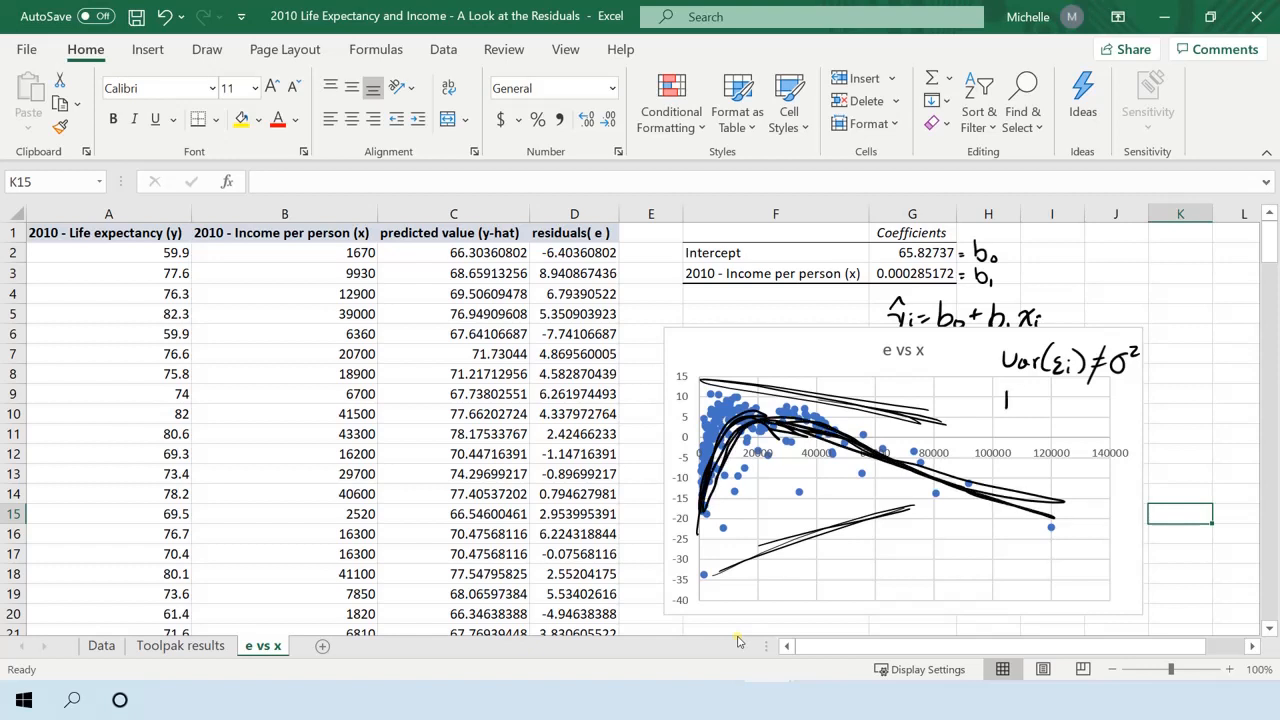
Handwrite "E(εi) ≠ 0" beneath the variance note and erase the freehand lines and curves from the chart.
{"action": "mouse_move", "coordinate": [1030, 392]}
{"action": "left_mouse_down"}
{"action": "mouse_move", "coordinate": [1027, 412]}
{"action": "mouse_move", "coordinate": [1050, 410]}
{"action": "left_mouse_up"}
{"action": "mouse_move", "coordinate": [1058, 394]}
{"action": "left_mouse_down"}
{"action": "mouse_move", "coordinate": [1062, 410]}
{"action": "mouse_move", "coordinate": [1102, 398]}
{"action": "mouse_move", "coordinate": [1076, 424]}
{"action": "left_mouse_up"}
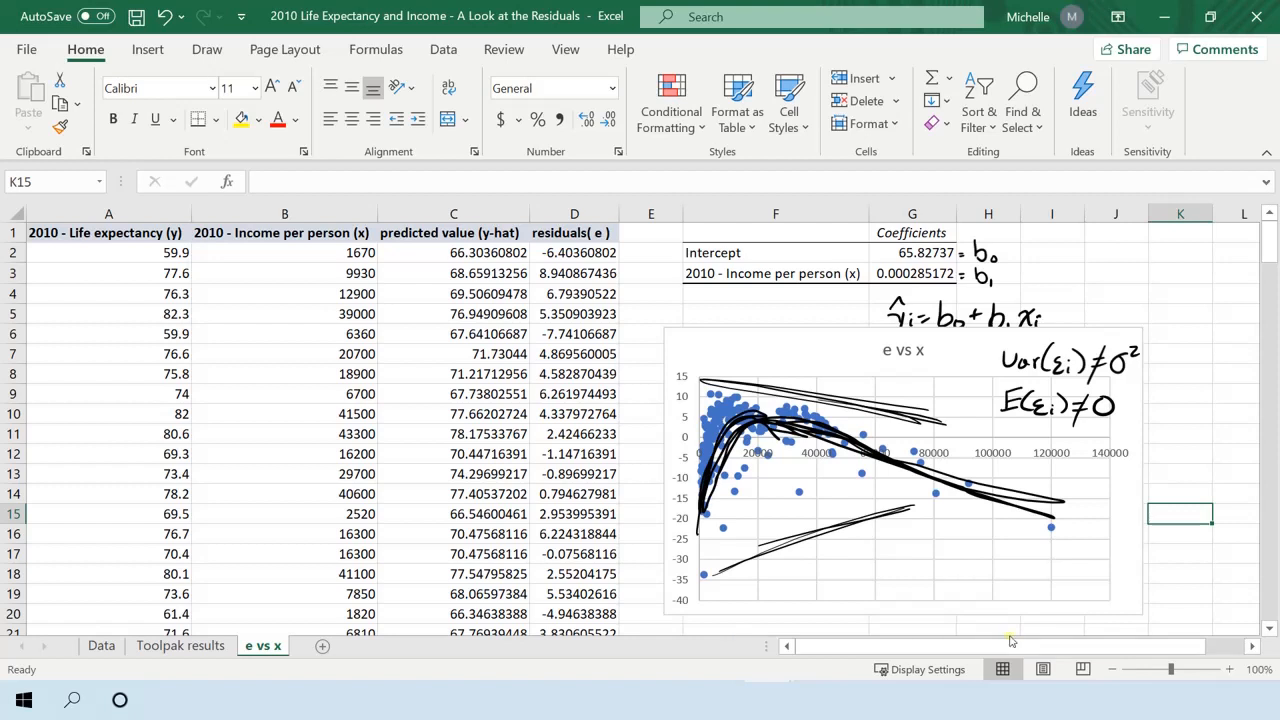
{"action": "mouse_move", "coordinate": [905, 392]}
{"action": "left_mouse_down"}
{"action": "mouse_move", "coordinate": [900, 508]}
{"action": "mouse_move", "coordinate": [850, 528]}
{"action": "mouse_move", "coordinate": [765, 420]}
{"action": "left_mouse_up"}
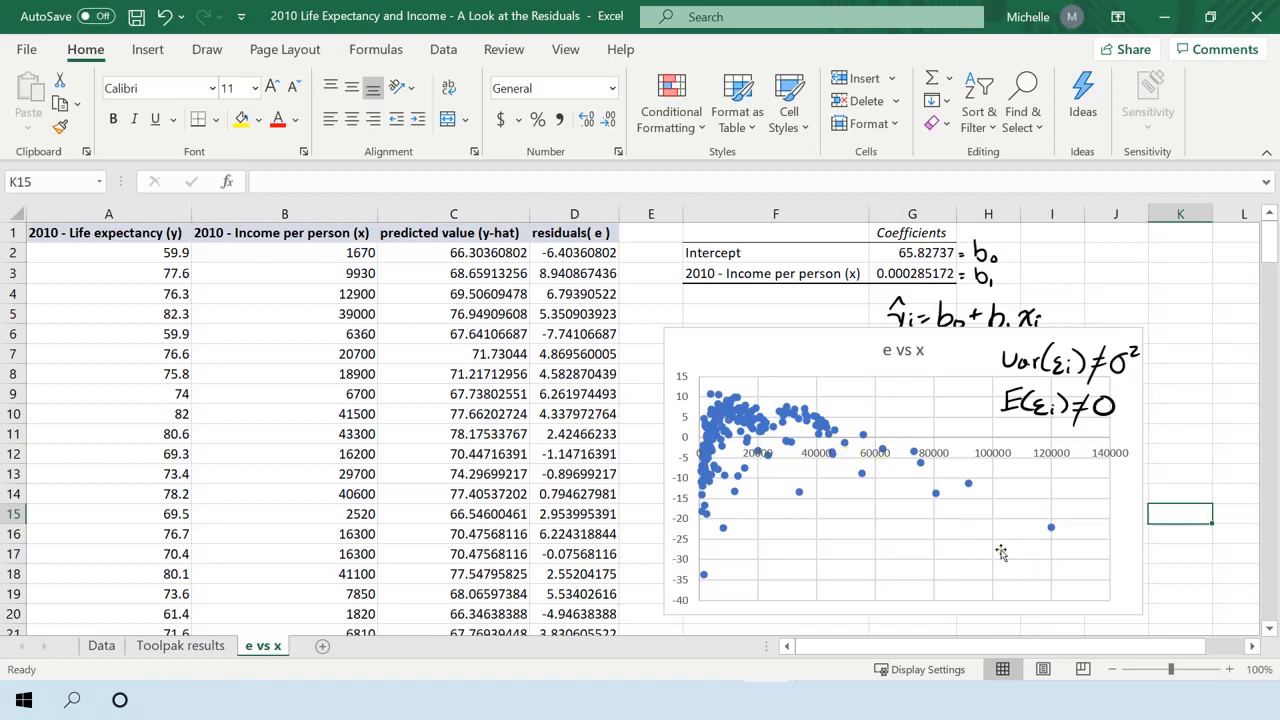
Separate the overlapping Normal Probability, Line Fit and Residual plots on the Toolpak results sheet so all three can be seen.
{"action": "left_click", "coordinate": [205, 646]}
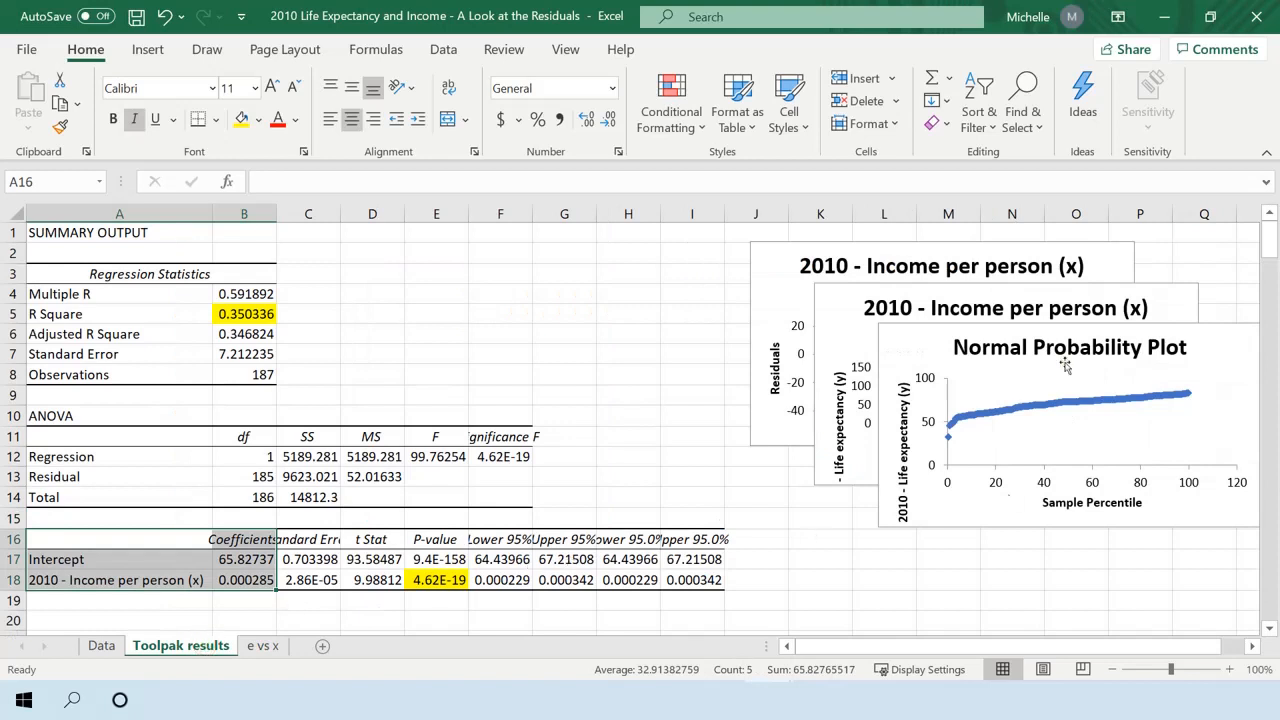
{"action": "left_click_drag", "start_coordinate": [909, 347], "coordinate": [331, 256]}
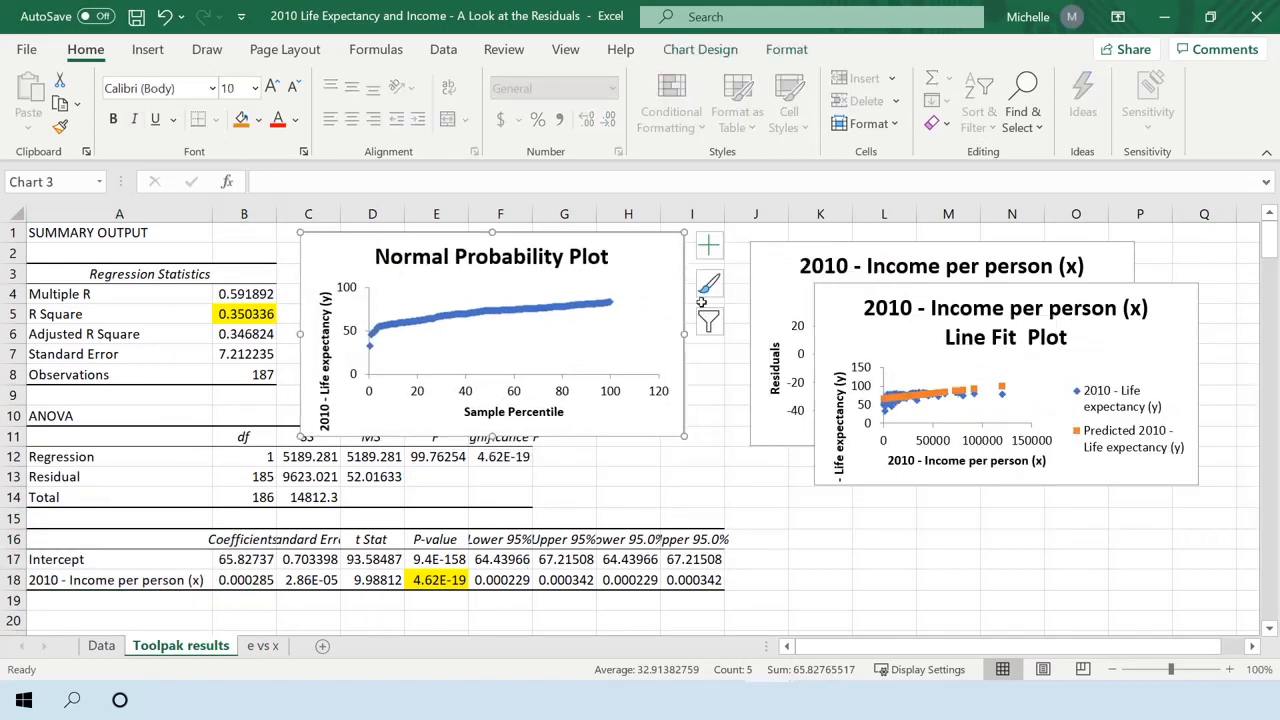
{"action": "left_click_drag", "start_coordinate": [826, 291], "coordinate": [761, 441]}
{"action": "left_click_drag", "start_coordinate": [762, 268], "coordinate": [717, 259]}
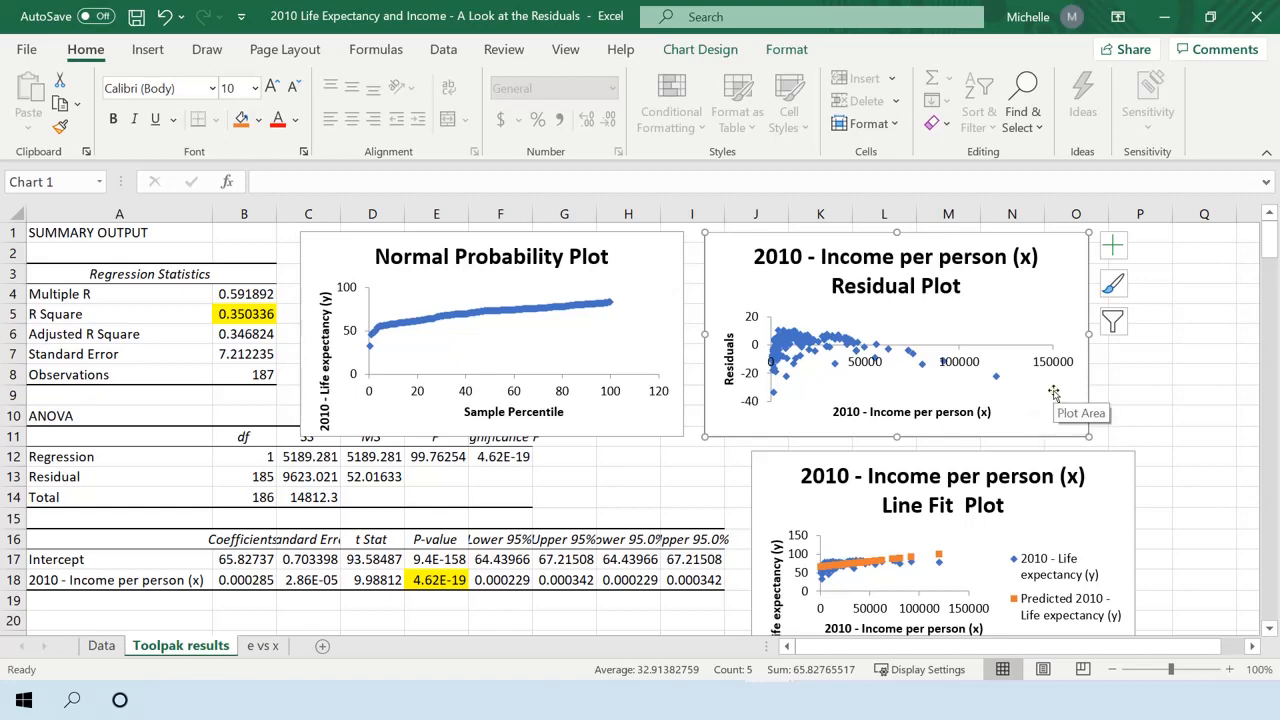
Compare the Toolpak residual plot with the manually built e vs x scatter chart.
{"action": "left_click", "coordinate": [264, 647]}
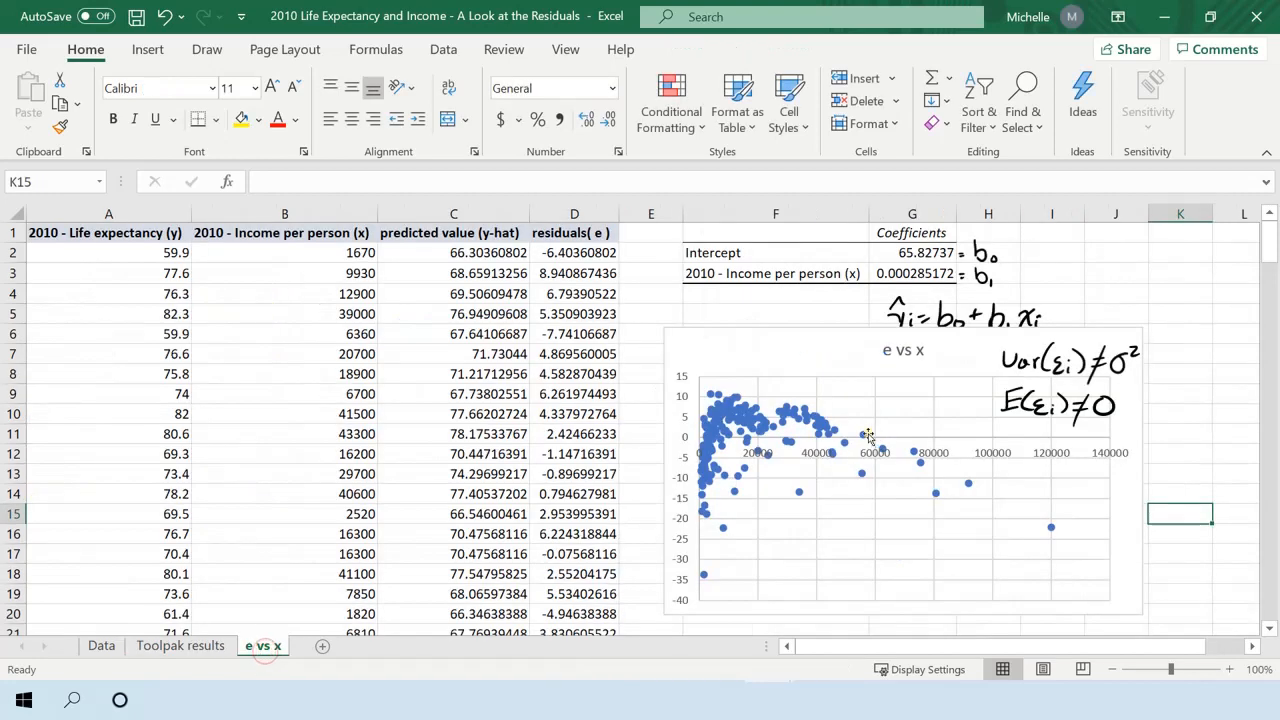
{"action": "left_click", "coordinate": [203, 648]}
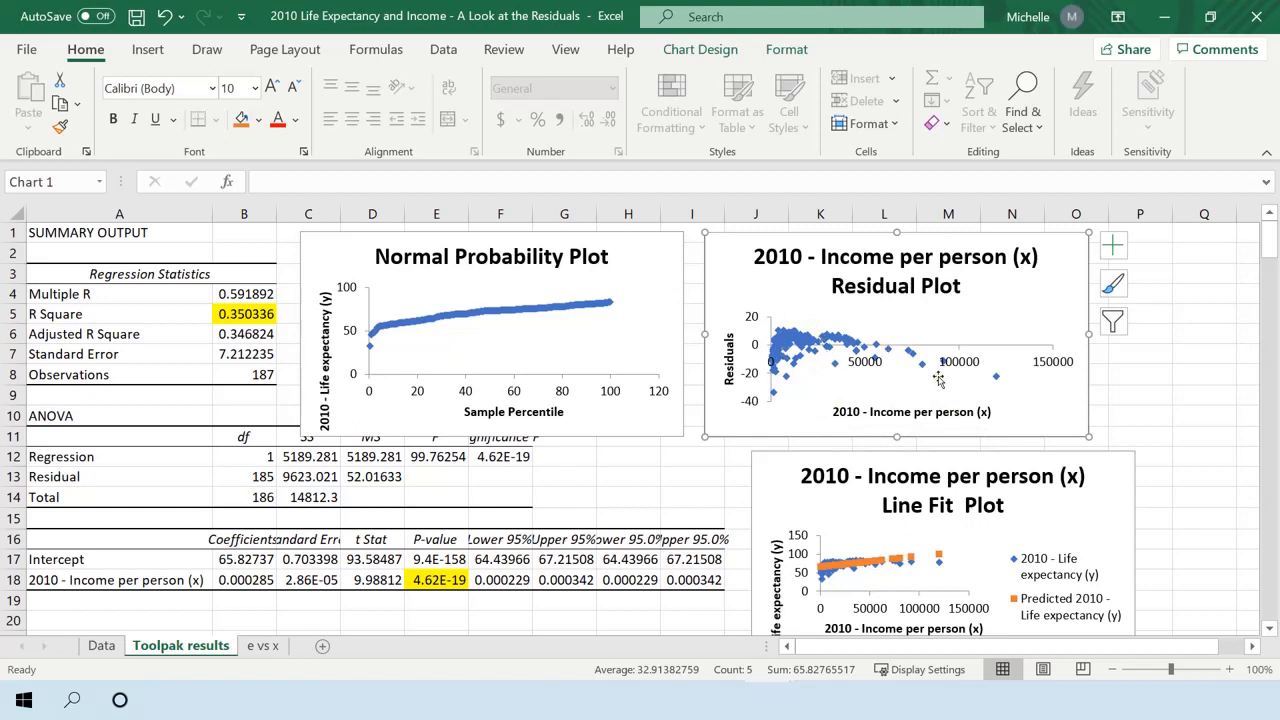
{"action": "key", "text": "Escape"}
{"action": "key", "text": "Escape"}
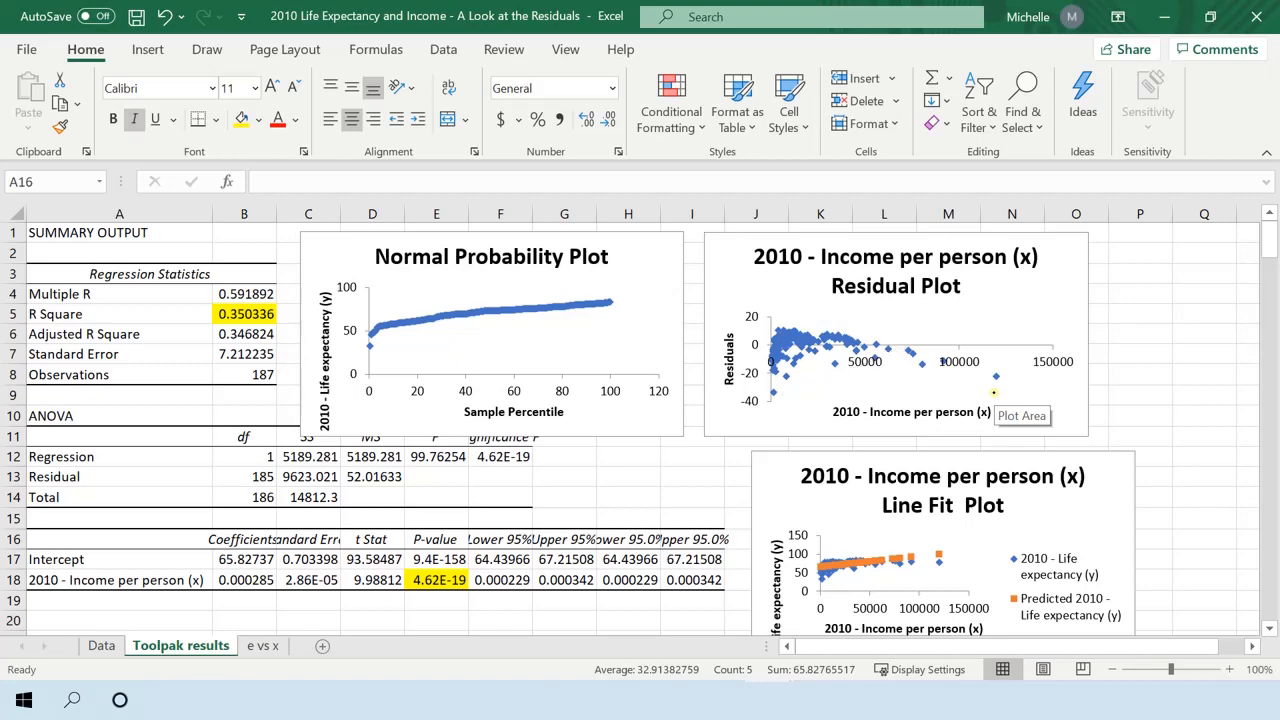
Add a new worksheet after the e vs x sheet and name it "normality assumption".
{"action": "left_click", "coordinate": [262, 645]}
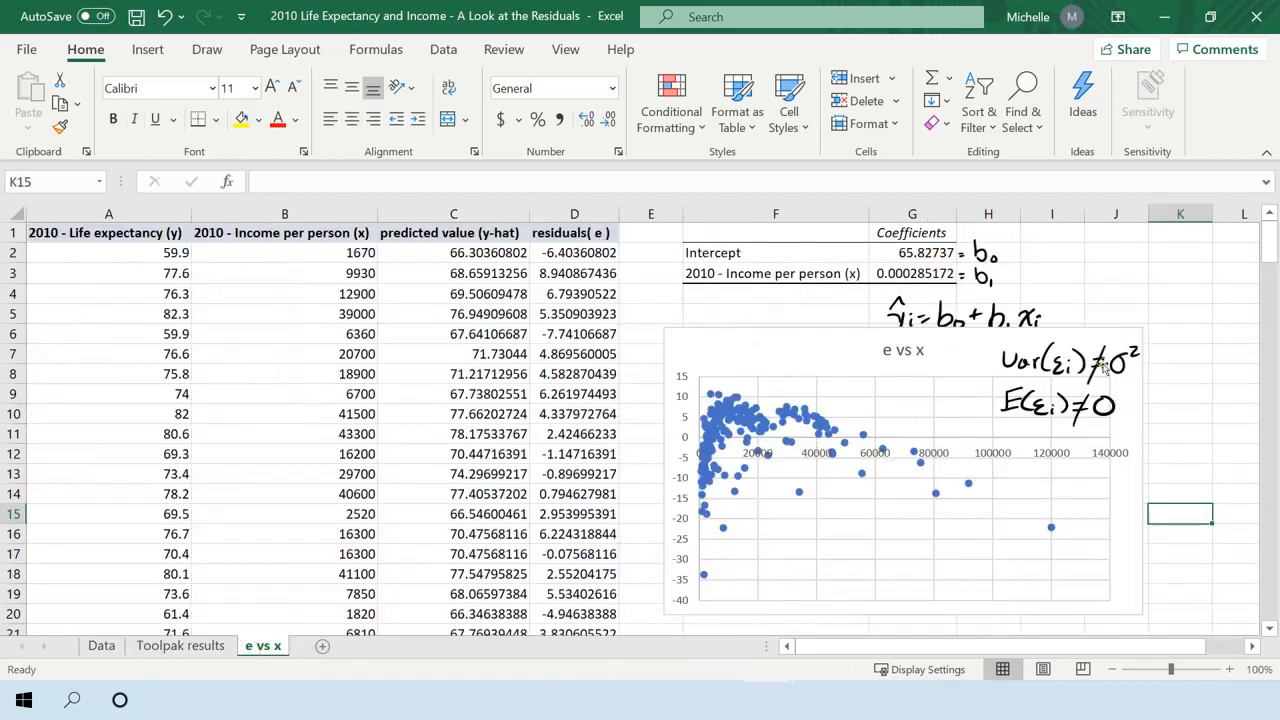
{"action": "left_click", "coordinate": [322, 646]}
{"action": "double_click", "coordinate": [322, 646]}
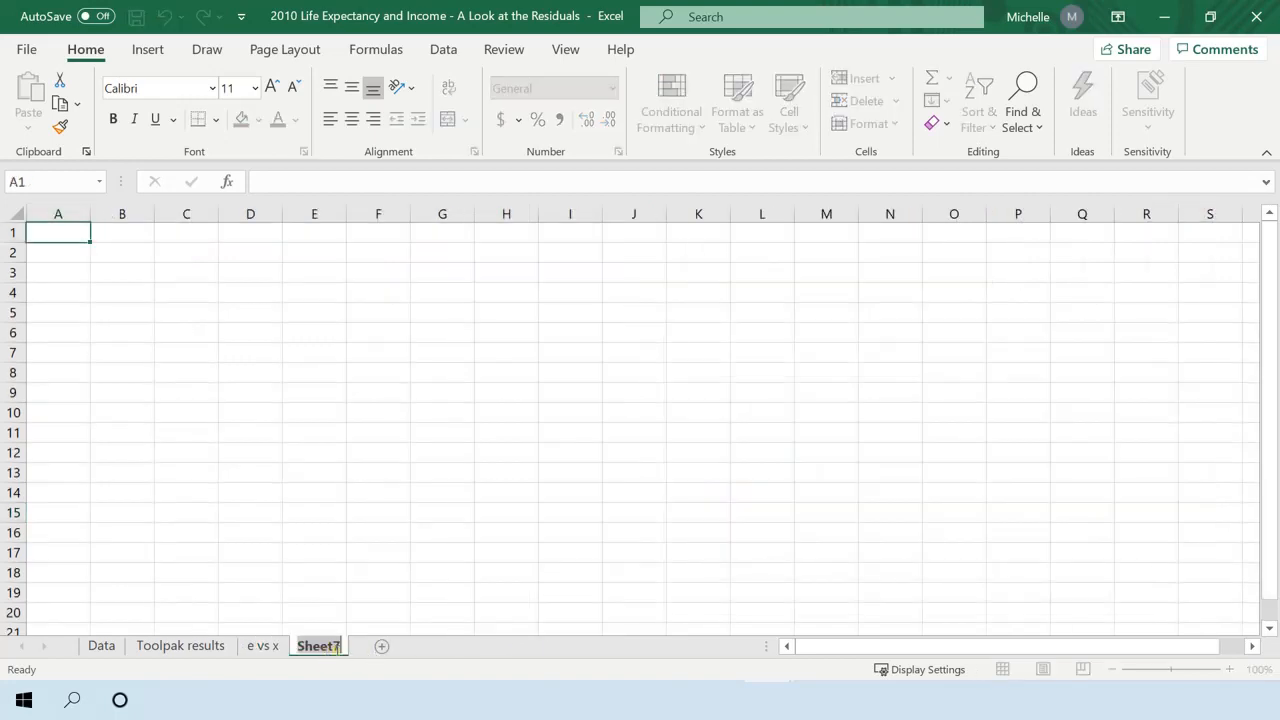
{"action": "type", "text": "normality"}
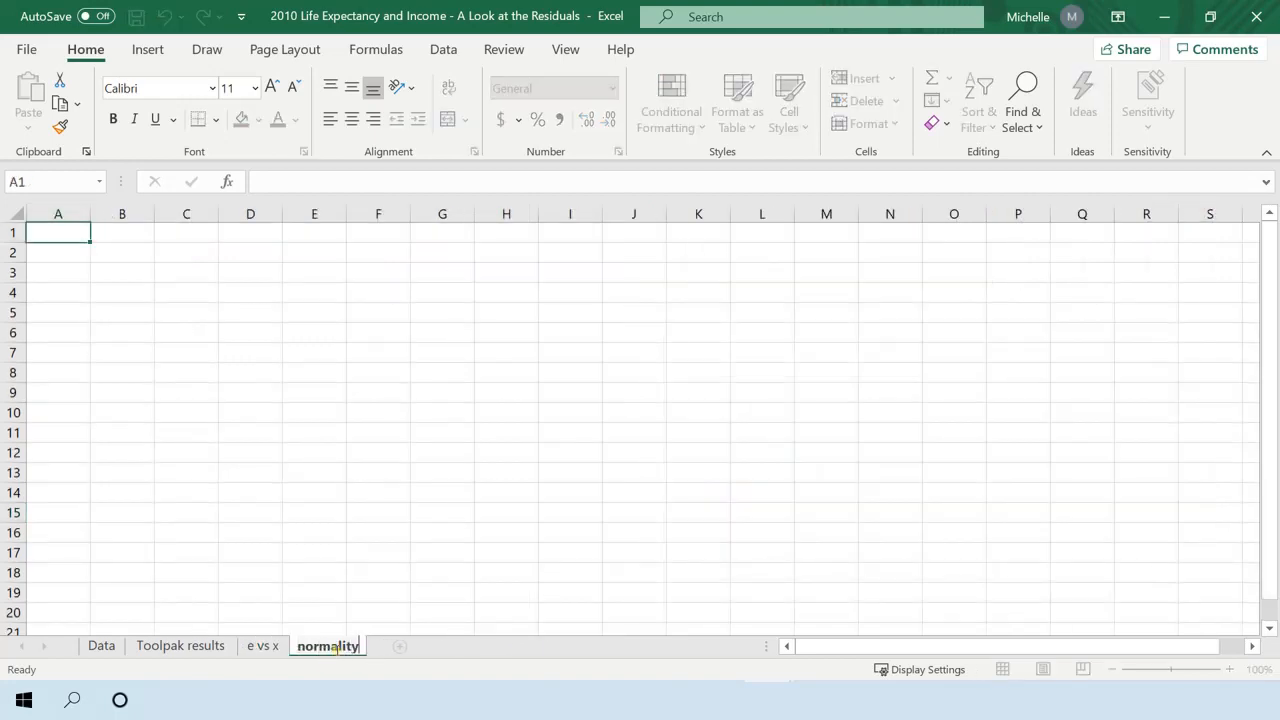
{"action": "type", "text": " assumption"}
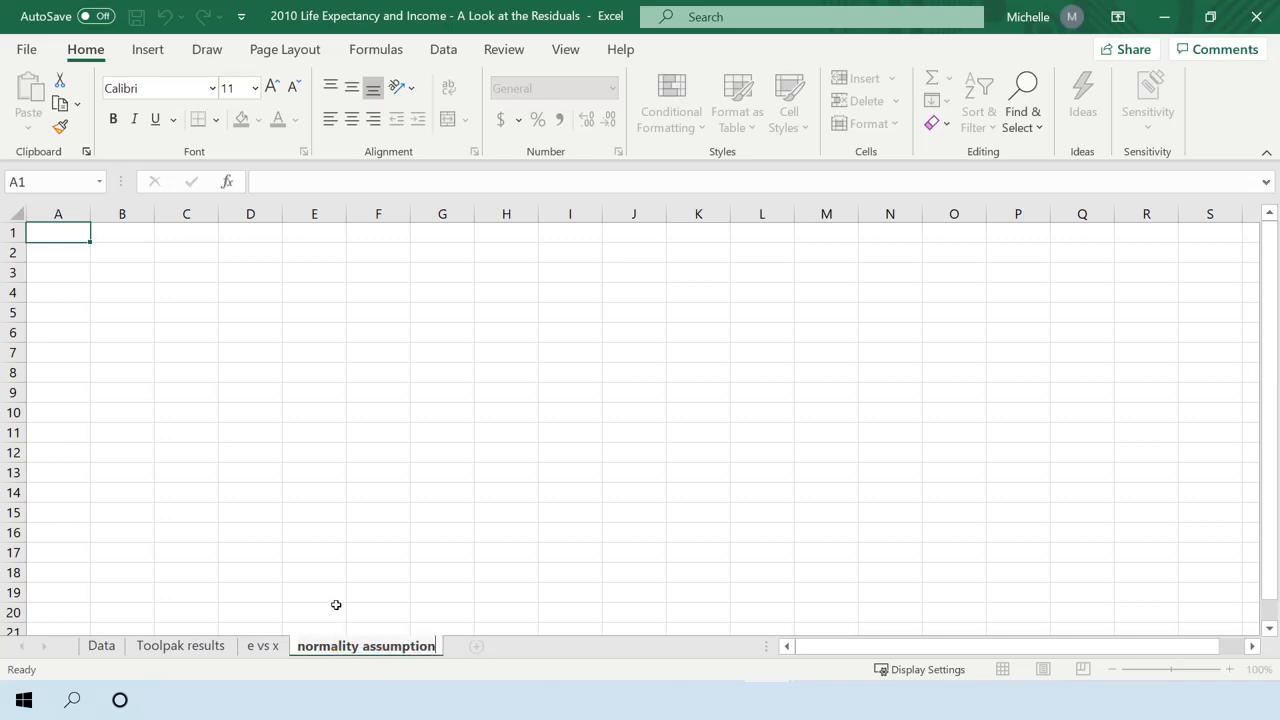
{"action": "left_click", "coordinate": [336, 605]}
{"action": "left_click", "coordinate": [266, 645]}
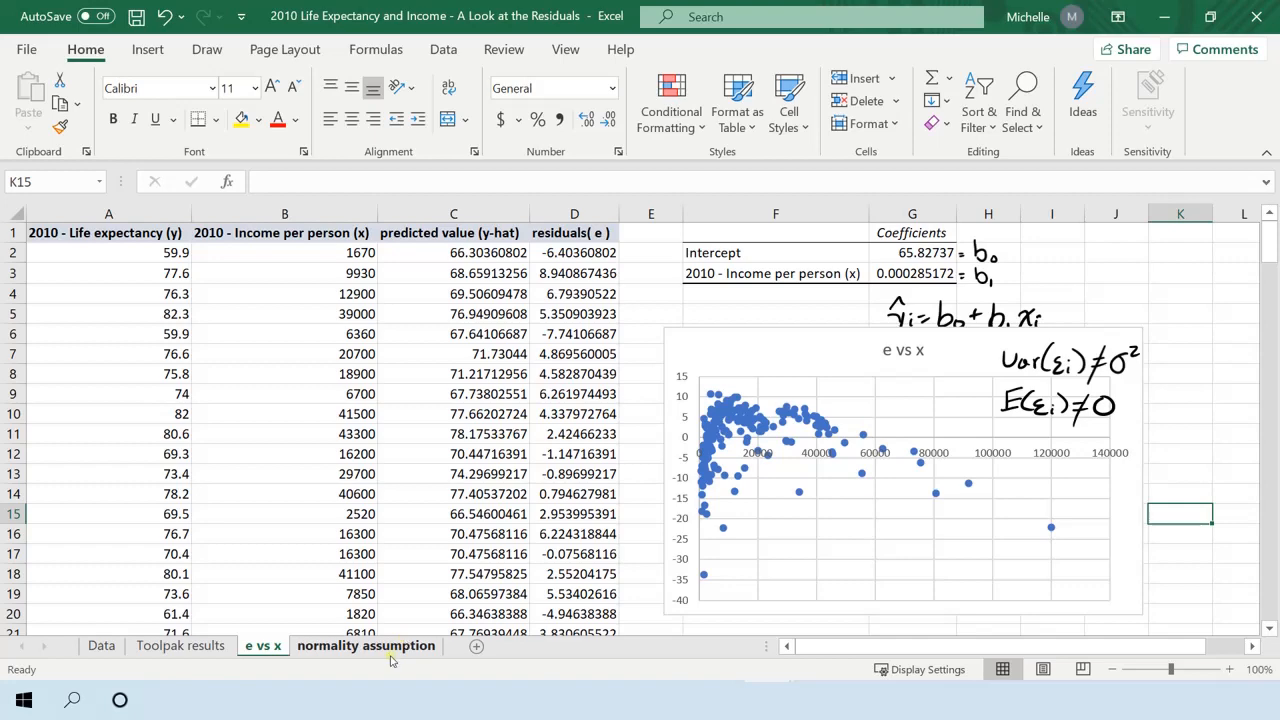
{"action": "left_click", "coordinate": [389, 648]}
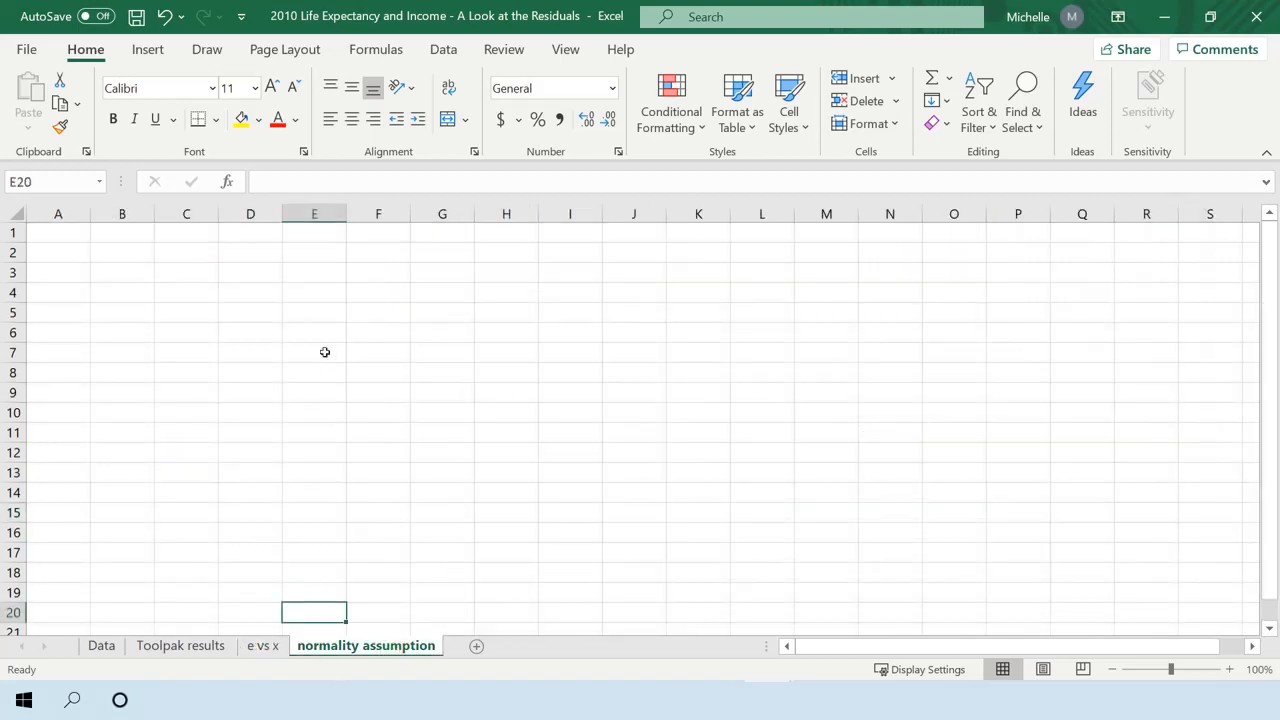
{"action": "left_click", "coordinate": [262, 645]}
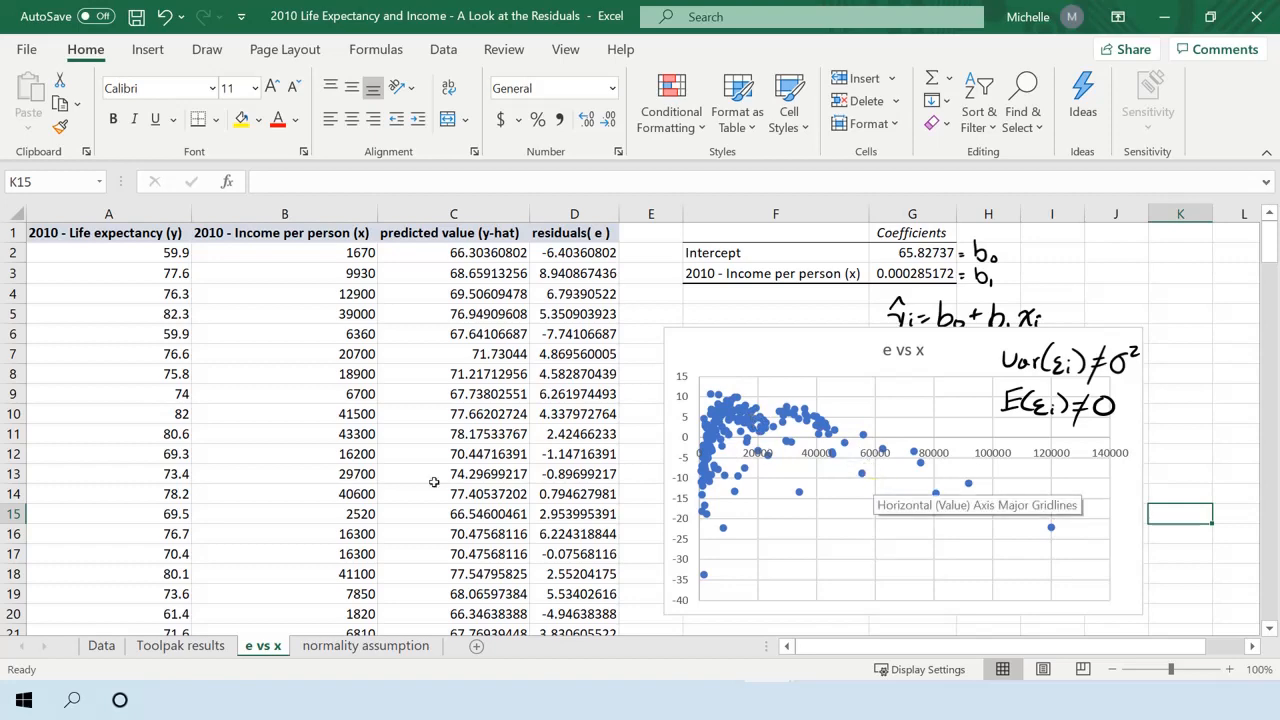
{"action": "left_click", "coordinate": [370, 646]}
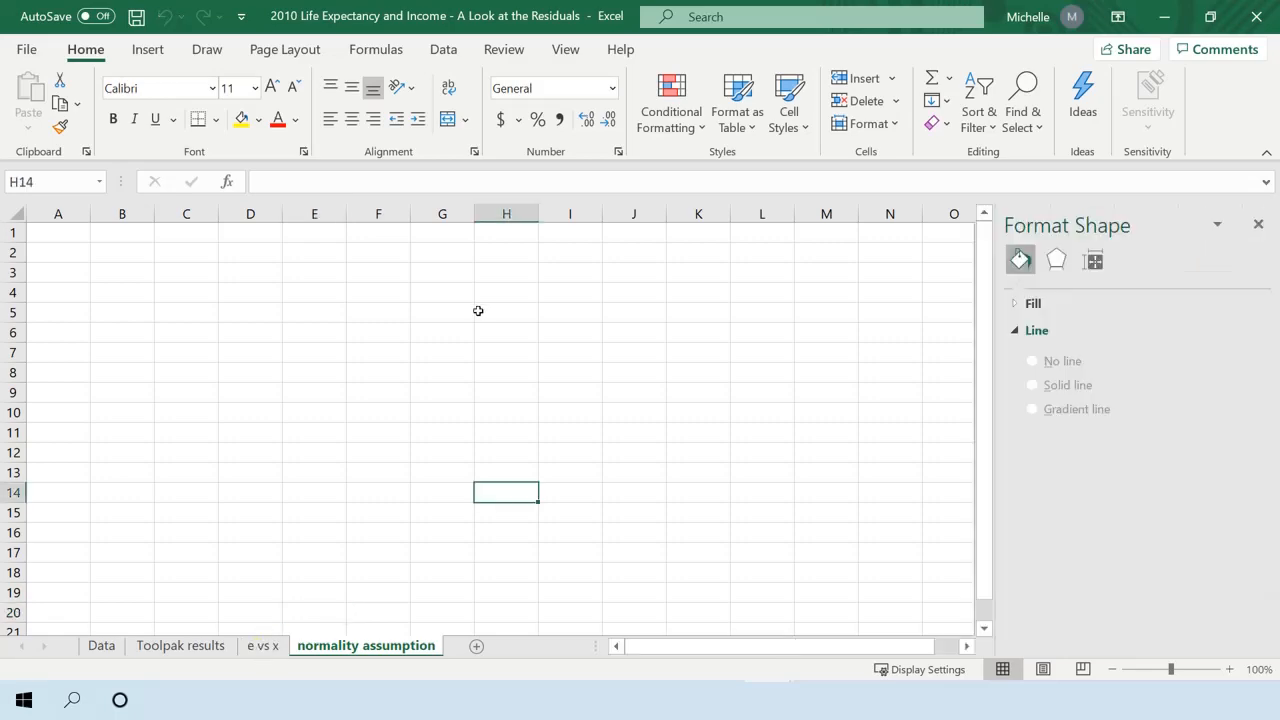
Copy the entire residuals column D from the e vs x sheet.
{"action": "left_click", "coordinate": [260, 646]}
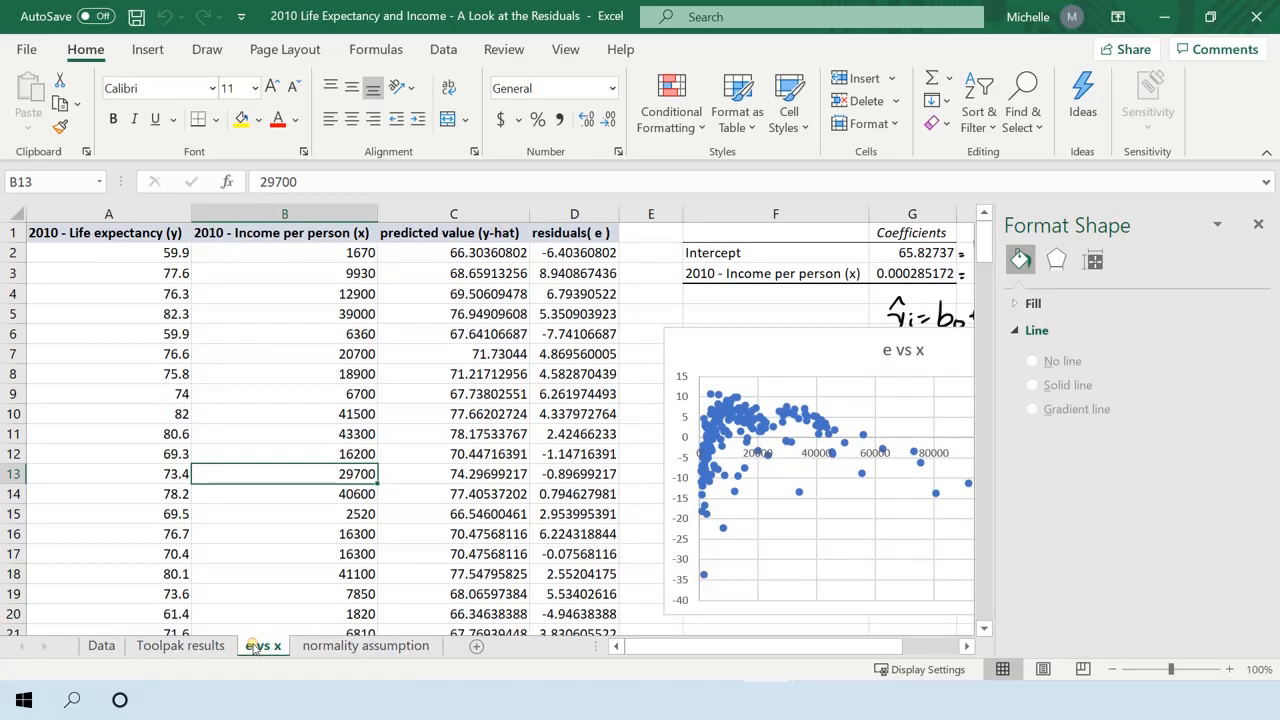
{"action": "left_click", "coordinate": [610, 245]}
{"action": "left_click", "coordinate": [601, 215]}
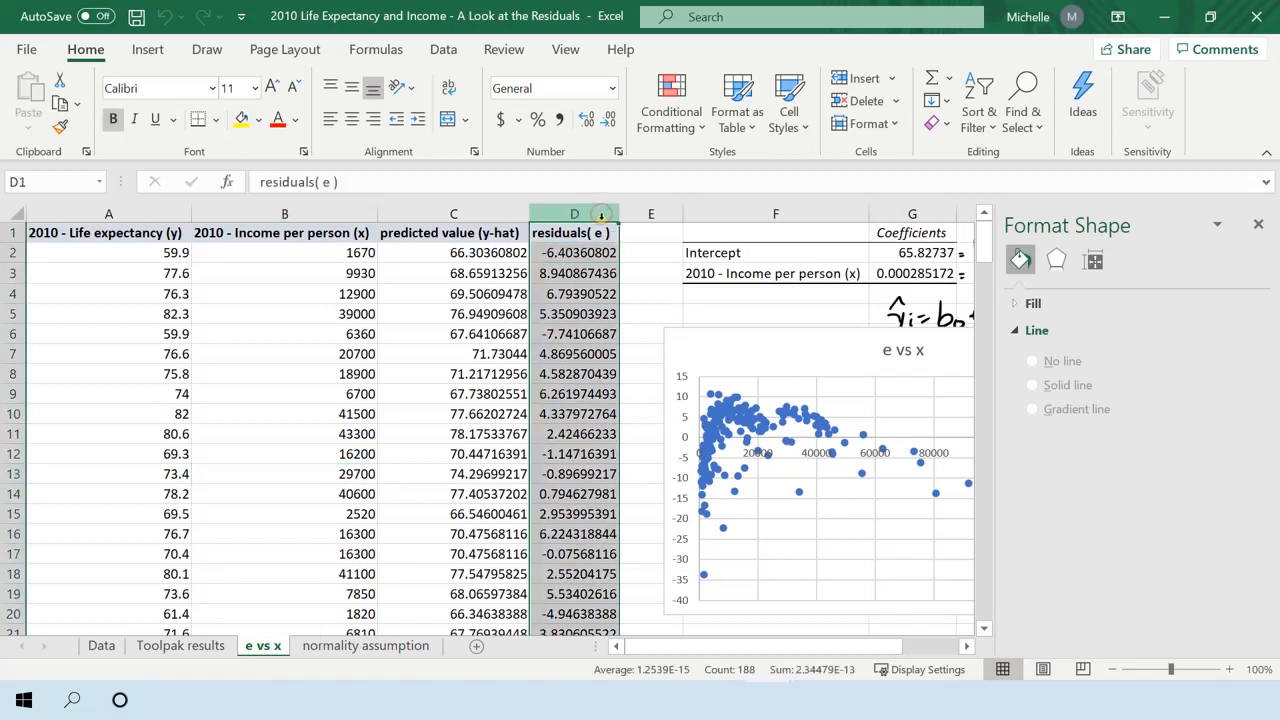
{"action": "right_click", "coordinate": [590, 316]}
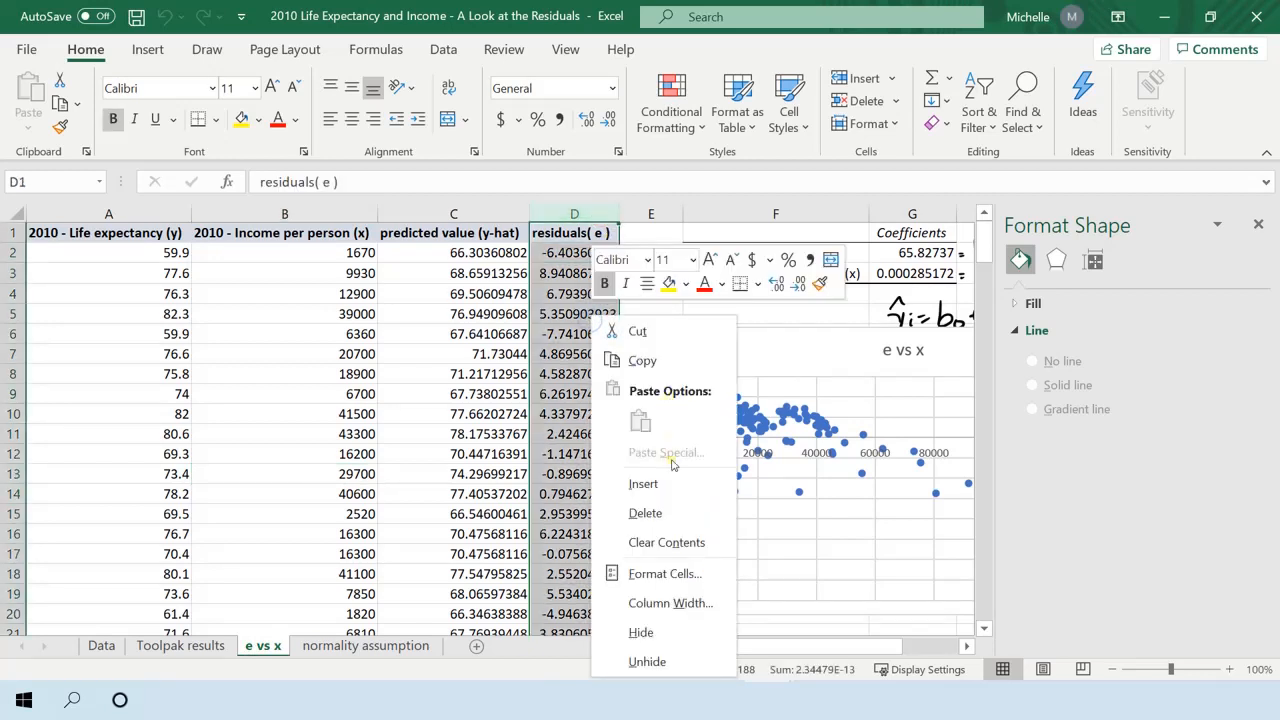
{"action": "left_click", "coordinate": [642, 360]}
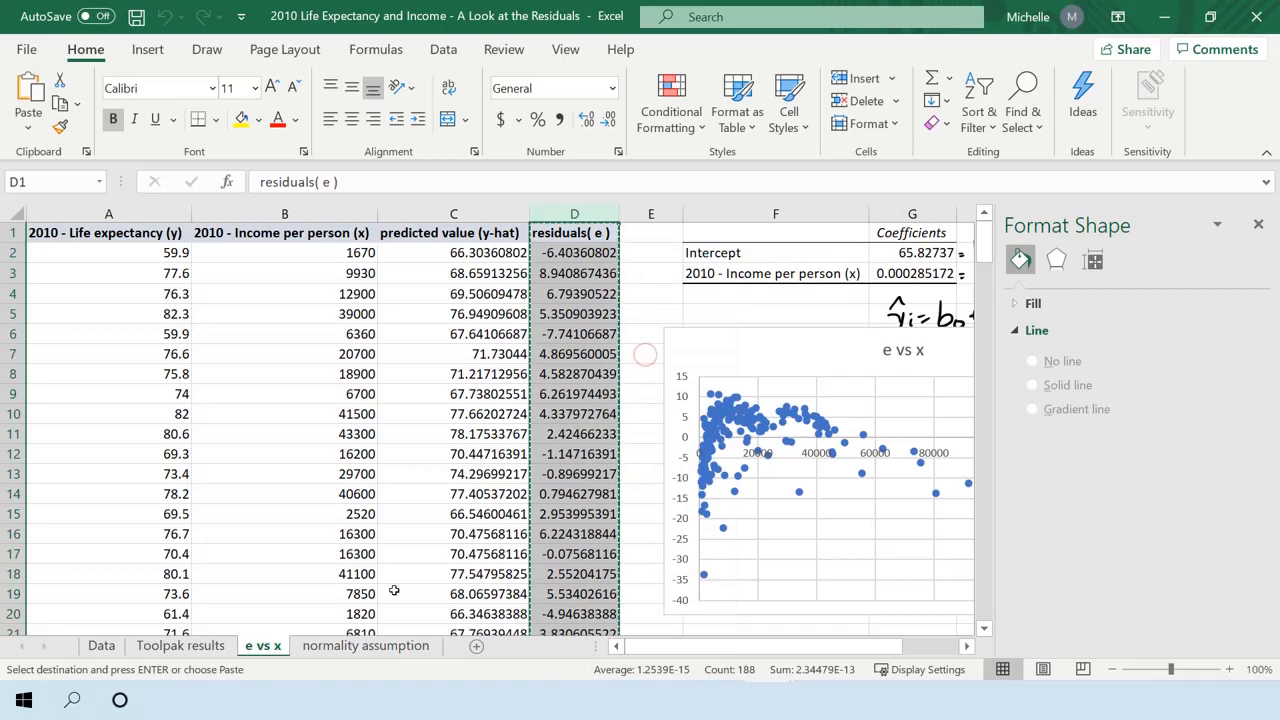
Paste the copied residuals as values with source formatting into column B of the normality assumption sheet, starting at B1.
{"action": "left_click", "coordinate": [390, 647]}
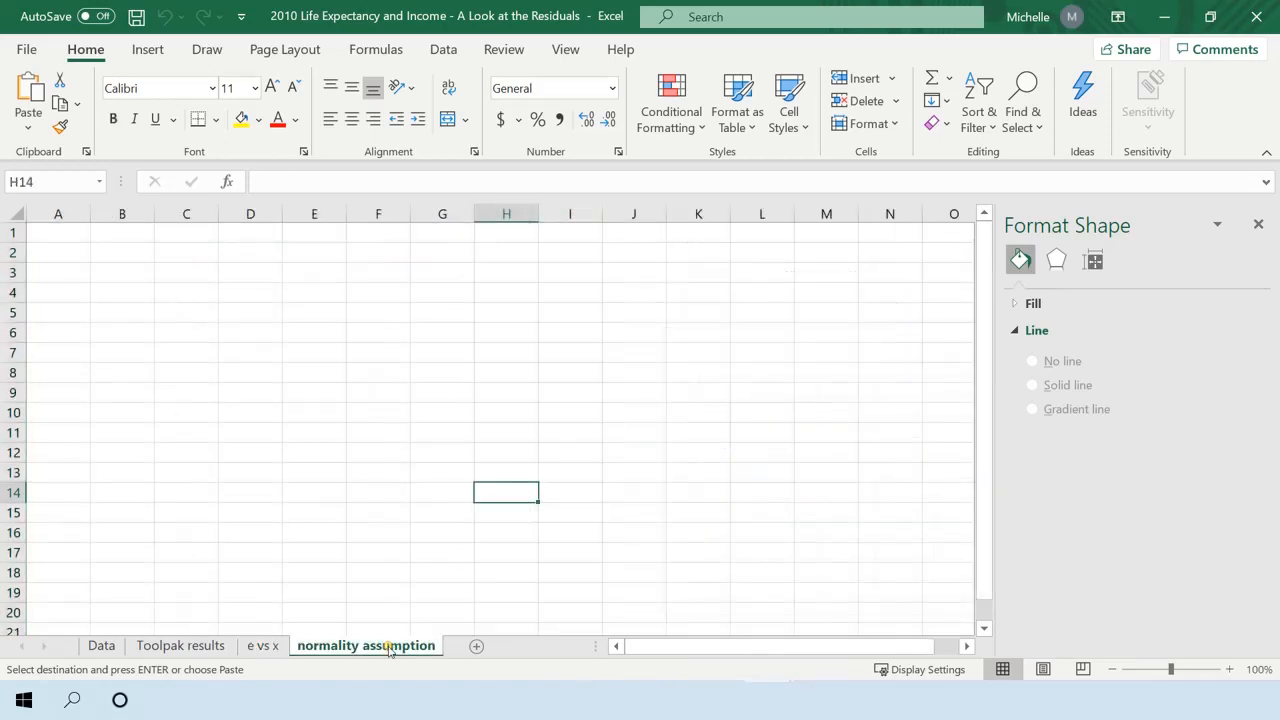
{"action": "left_click", "coordinate": [118, 232]}
{"action": "right_click", "coordinate": [118, 232]}
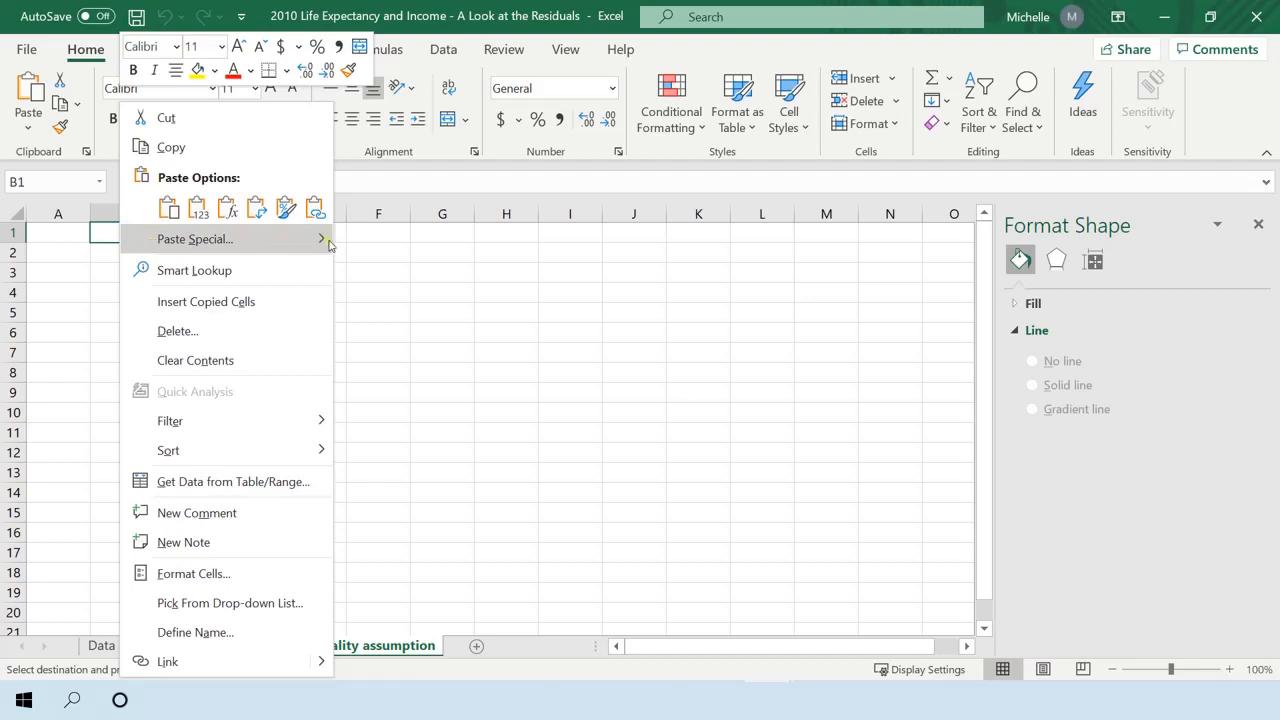
{"action": "mouse_move", "coordinate": [318, 241]}
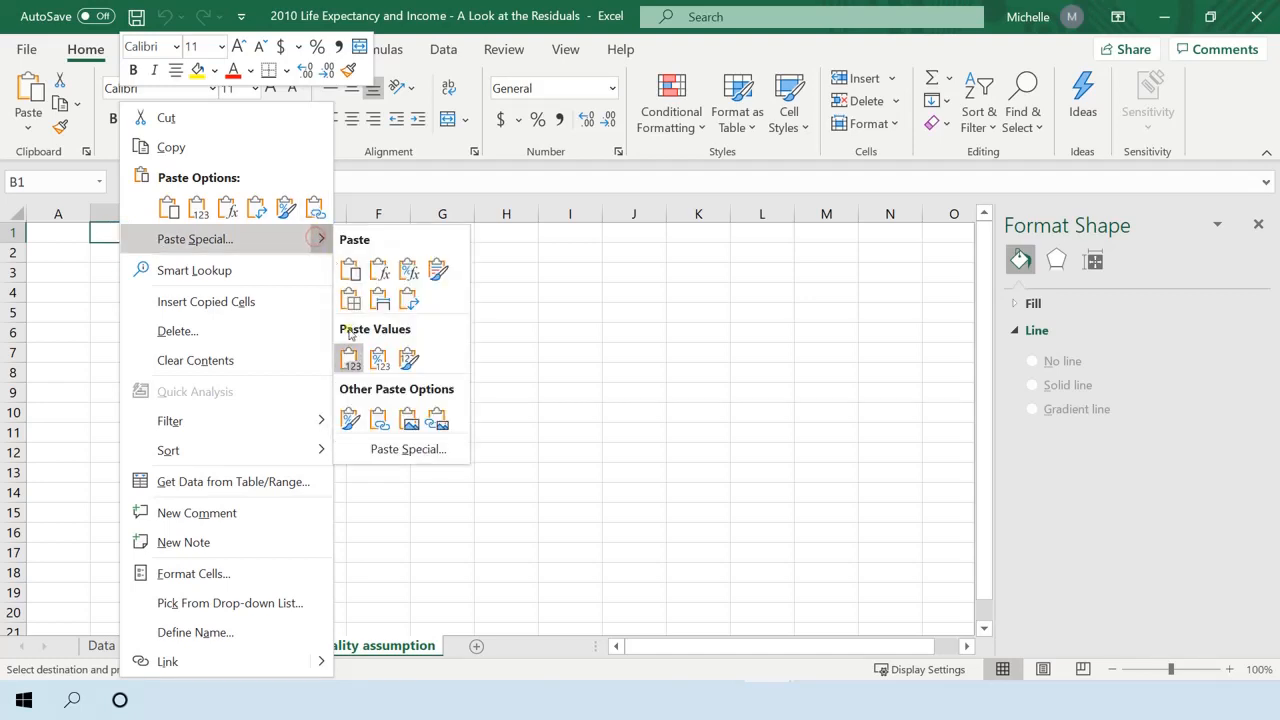
{"action": "left_click", "coordinate": [406, 362]}
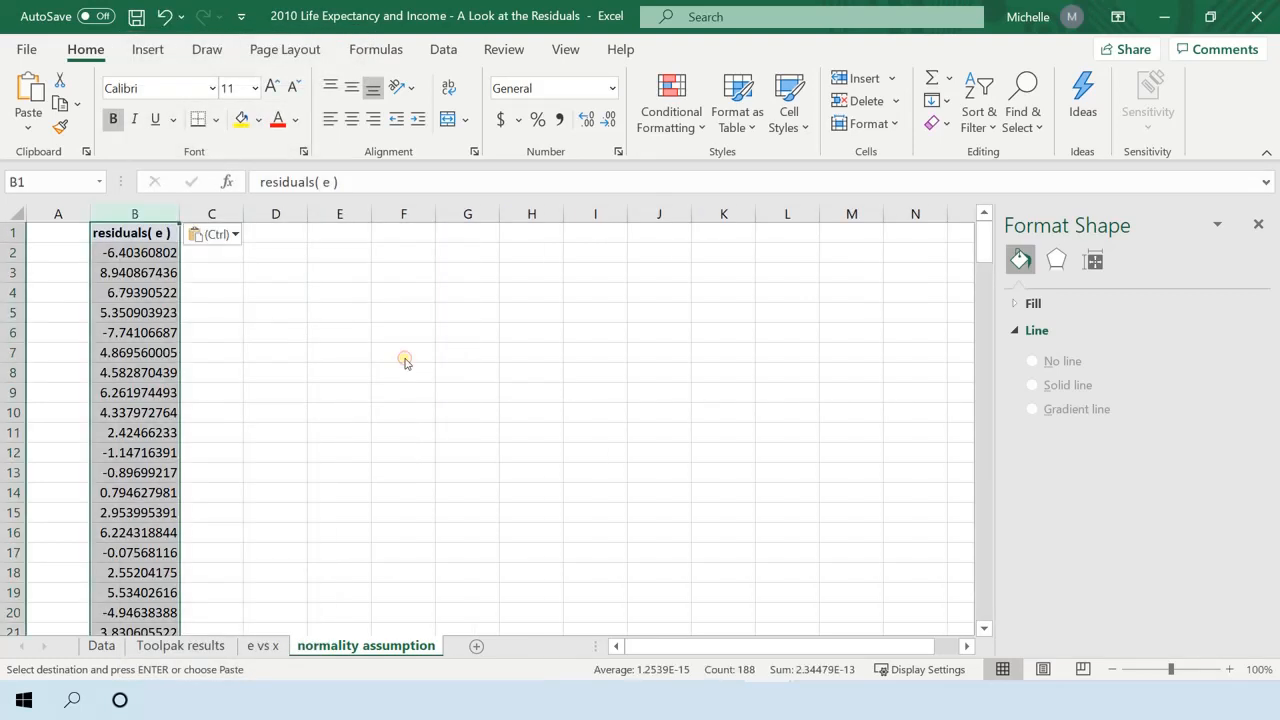
{"action": "left_click", "coordinate": [360, 356]}
Compare the residual formula in D2 of the e vs x sheet with the pasted residual value on the normality assumption sheet.
{"action": "left_click", "coordinate": [269, 648]}
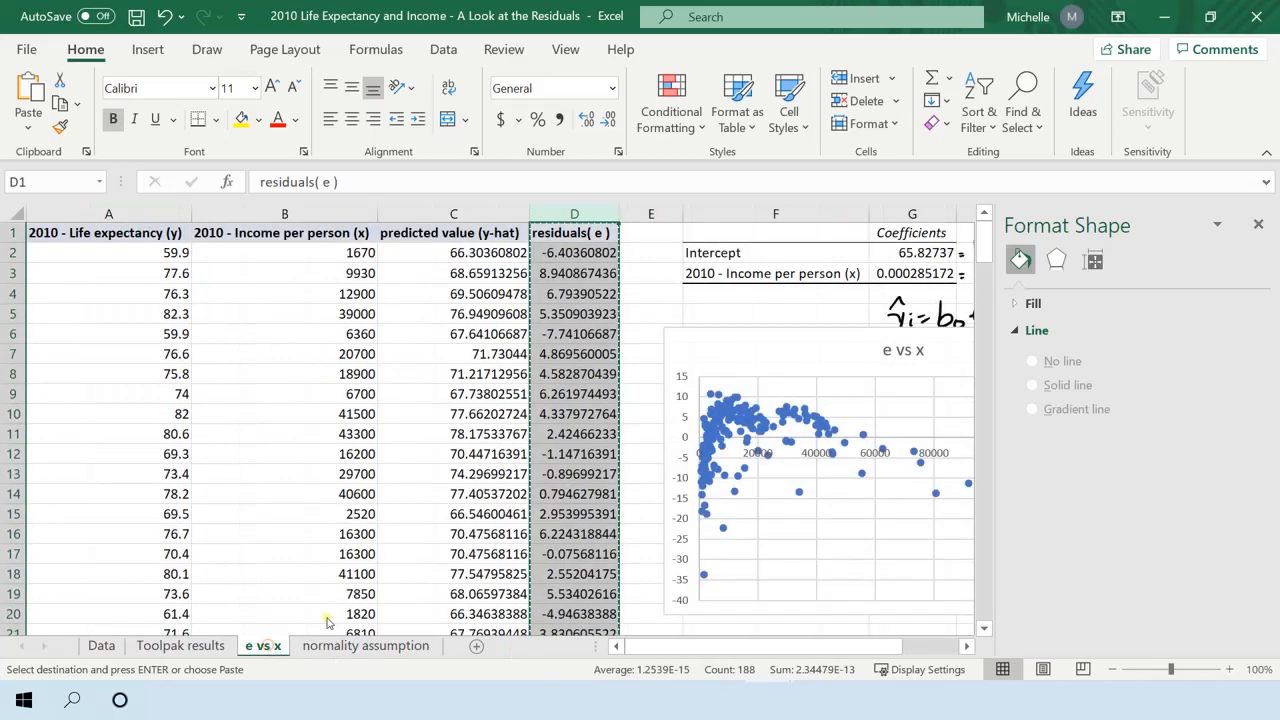
{"action": "left_click", "coordinate": [571, 252]}
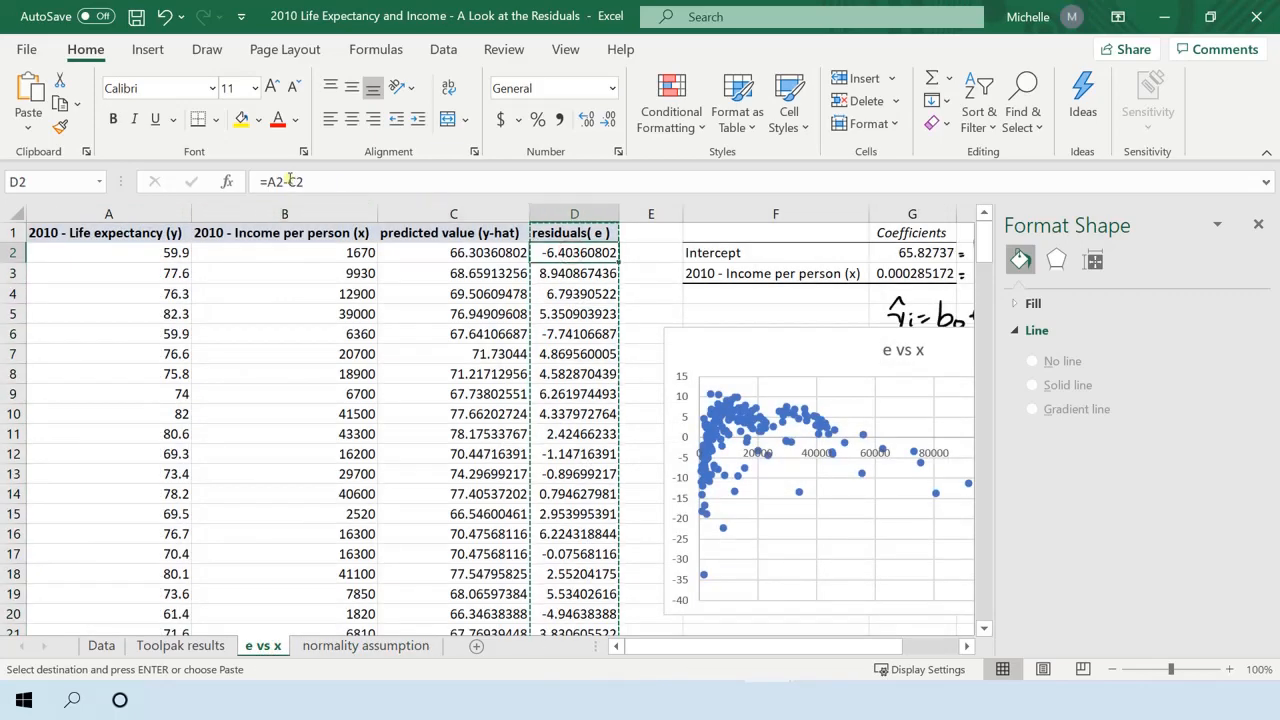
{"action": "left_click", "coordinate": [358, 645]}
{"action": "left_click", "coordinate": [120, 250]}
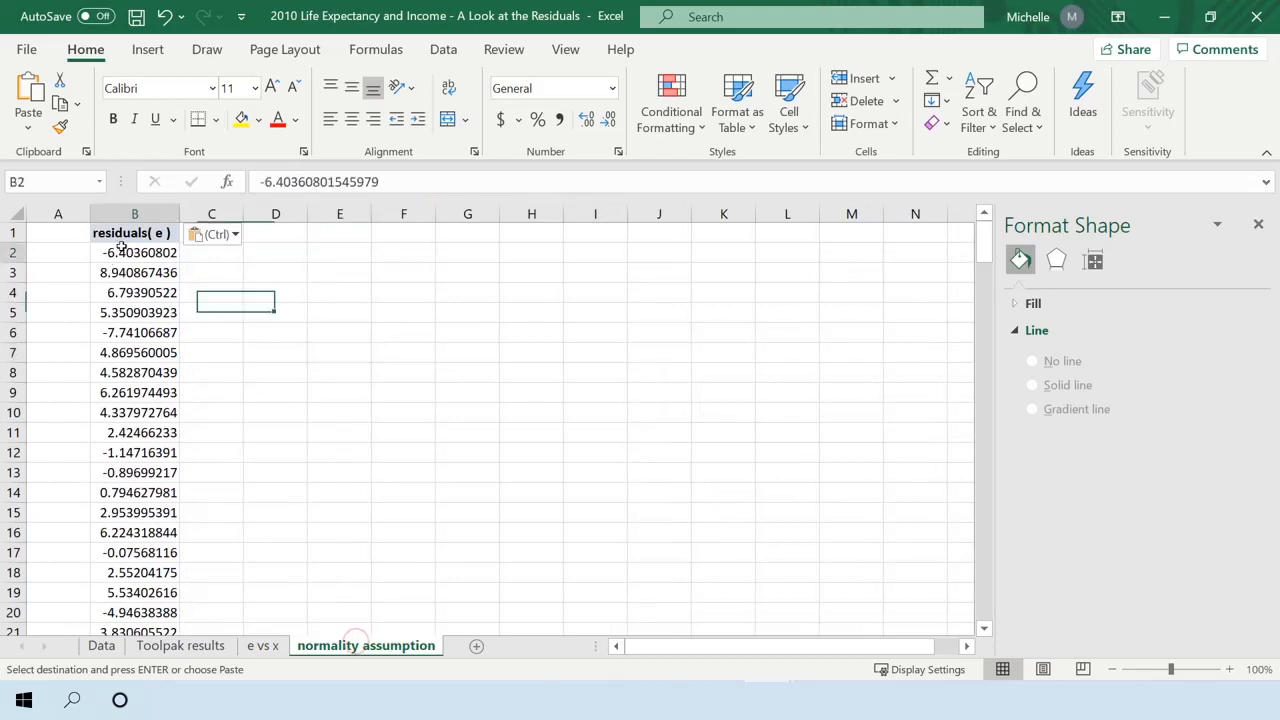
{"action": "left_click", "coordinate": [96, 372]}
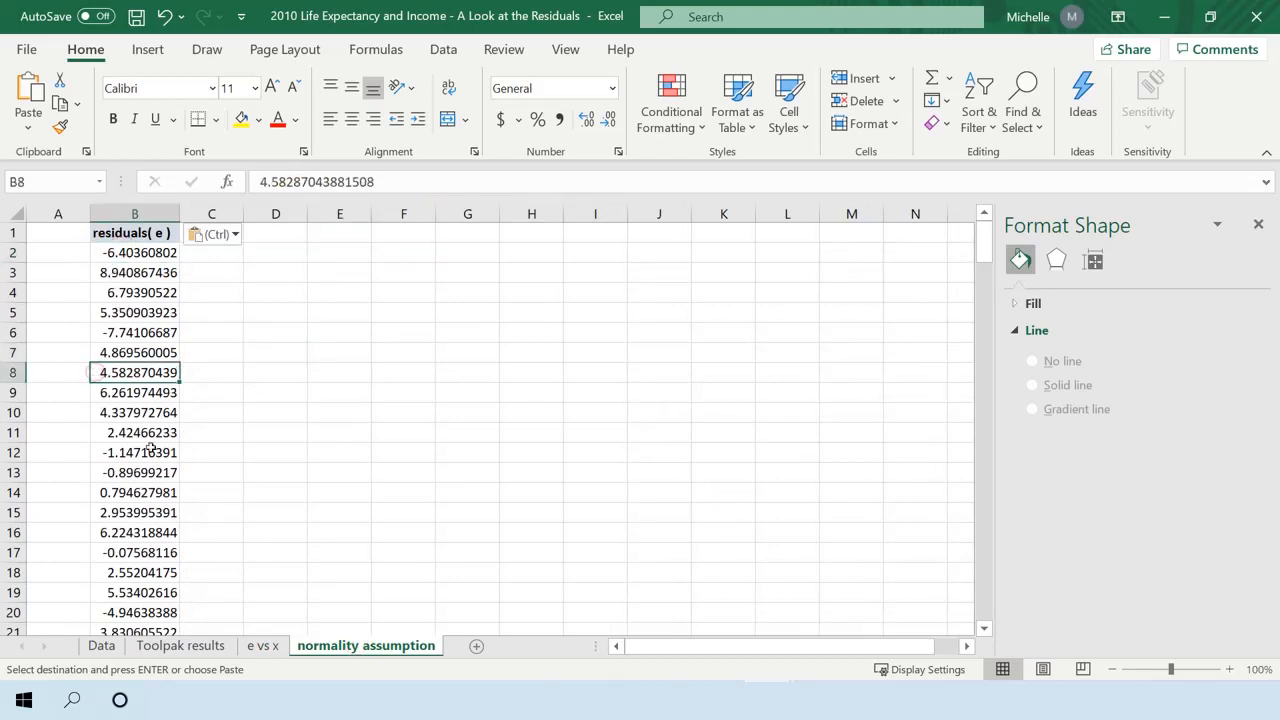
{"action": "left_click", "coordinate": [56, 235]}
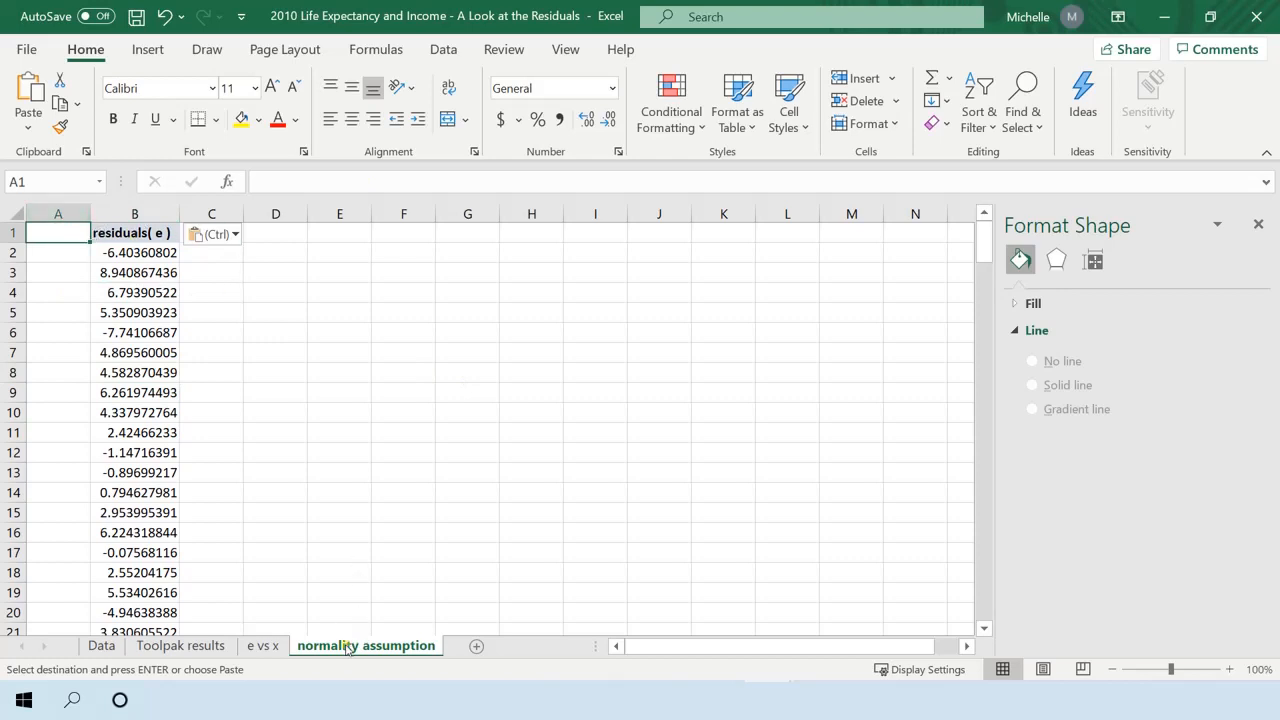
{"action": "left_click", "coordinate": [281, 388]}
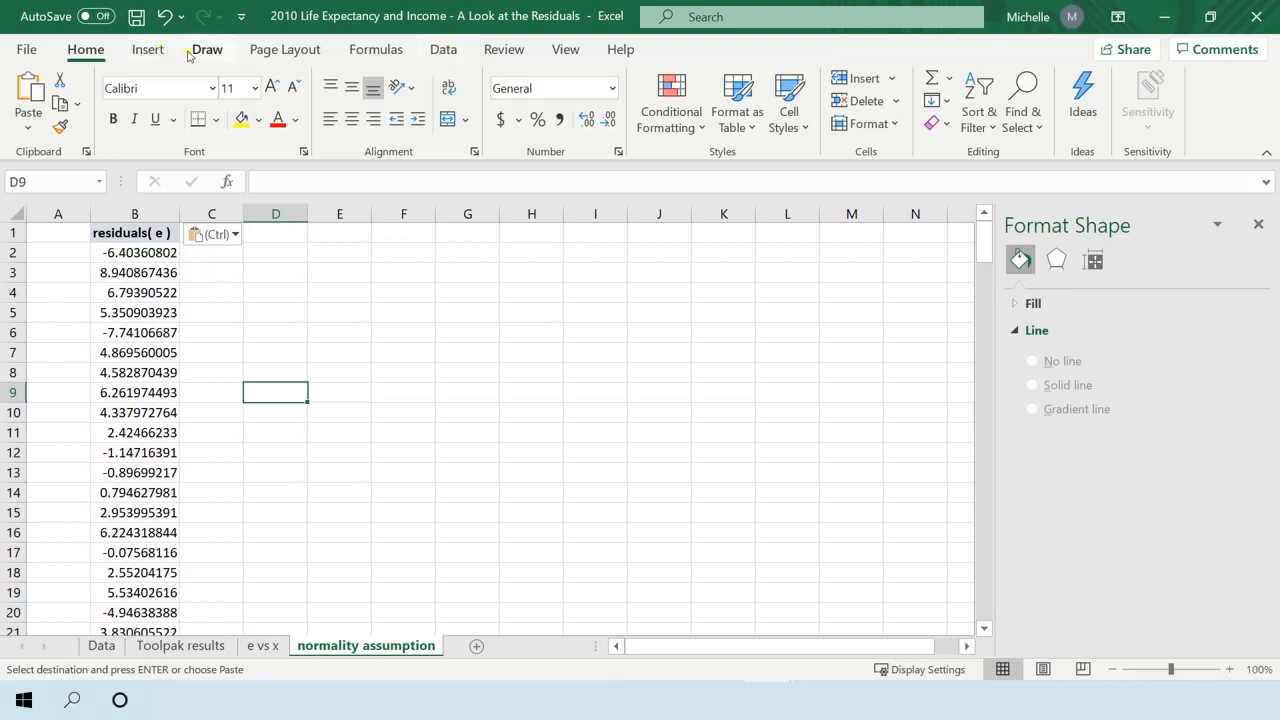
Insert a histogram of the residuals in column B and place it beside the data, near the sheet's upper rows.
{"action": "left_click", "coordinate": [135, 55]}
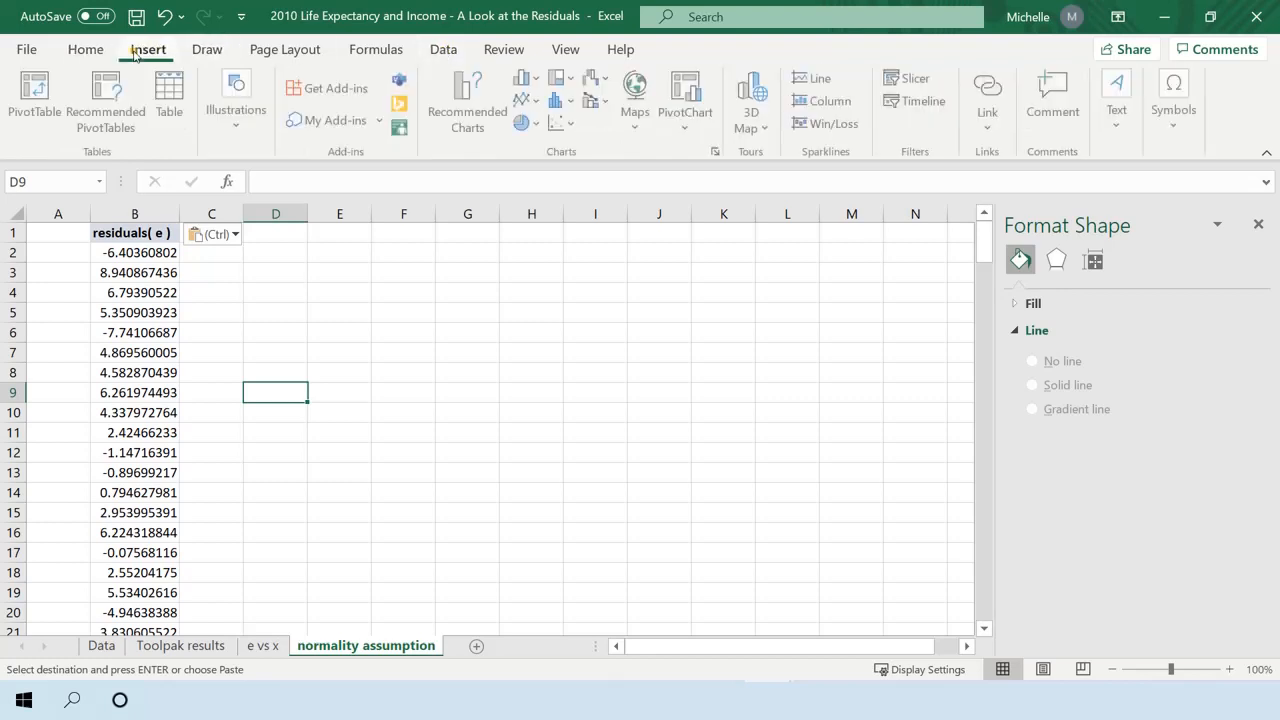
{"action": "left_click", "coordinate": [134, 215]}
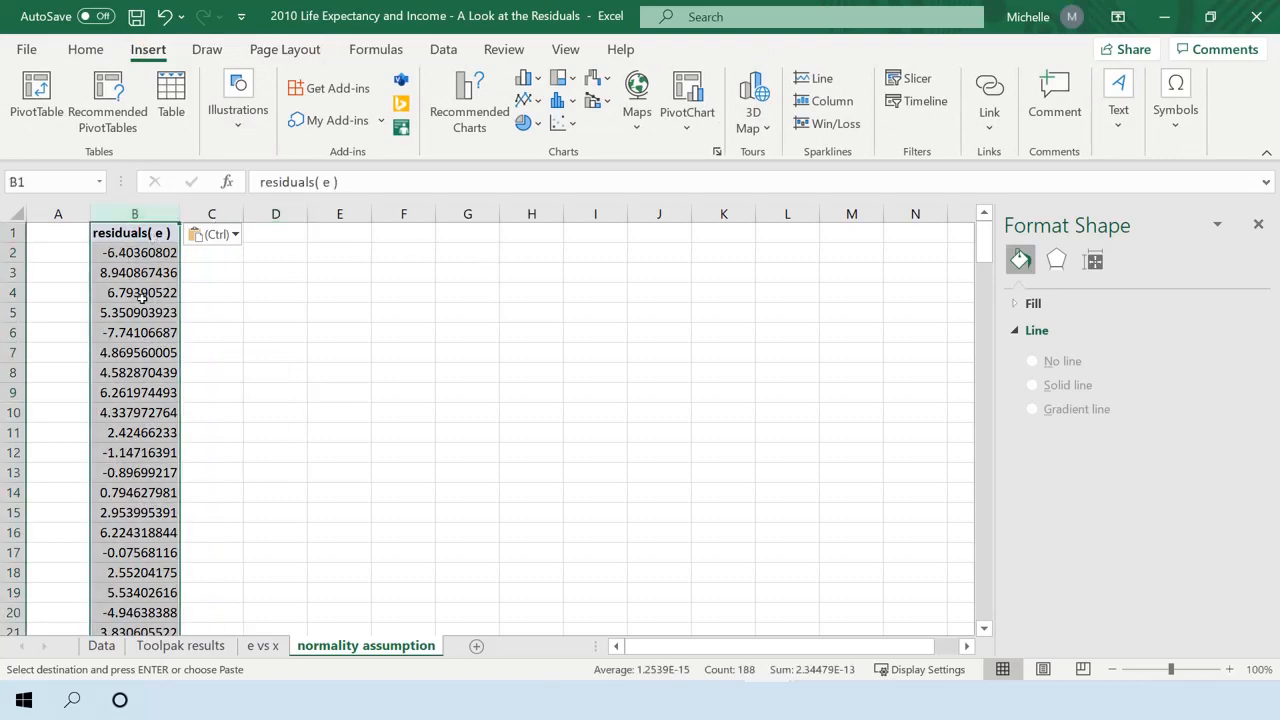
{"action": "left_click", "coordinate": [717, 153]}
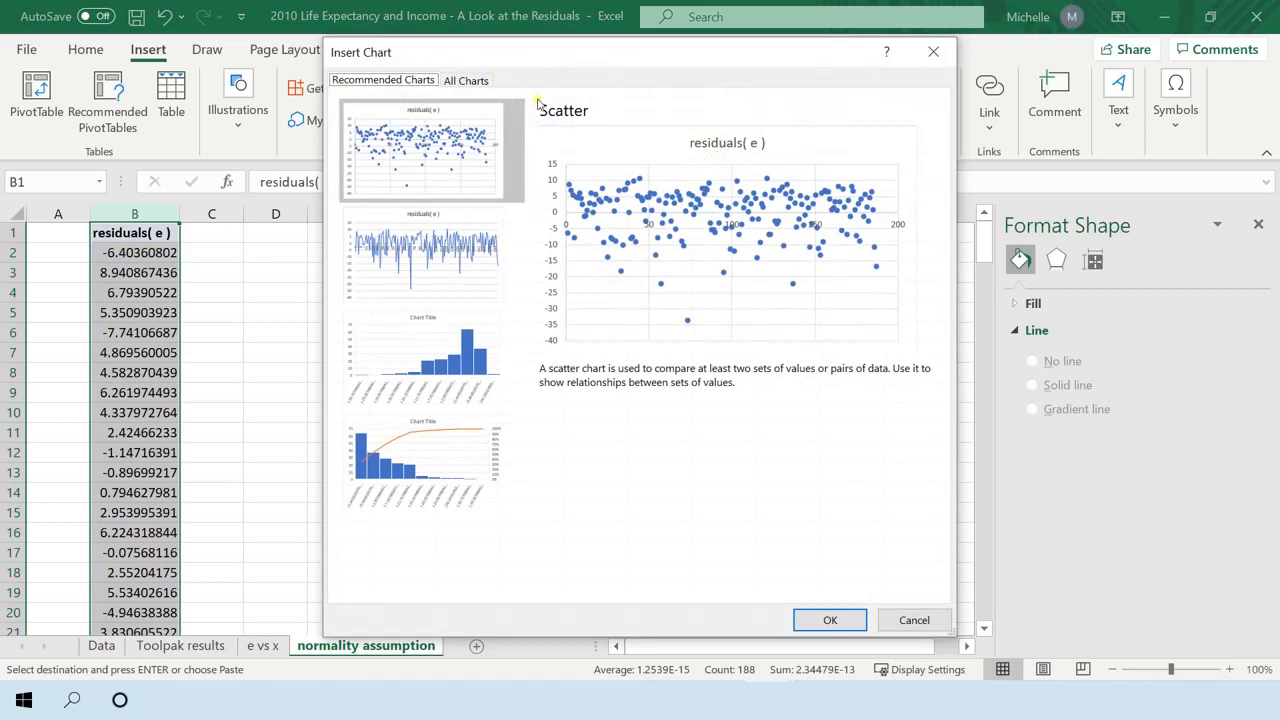
{"action": "left_click", "coordinate": [466, 80]}
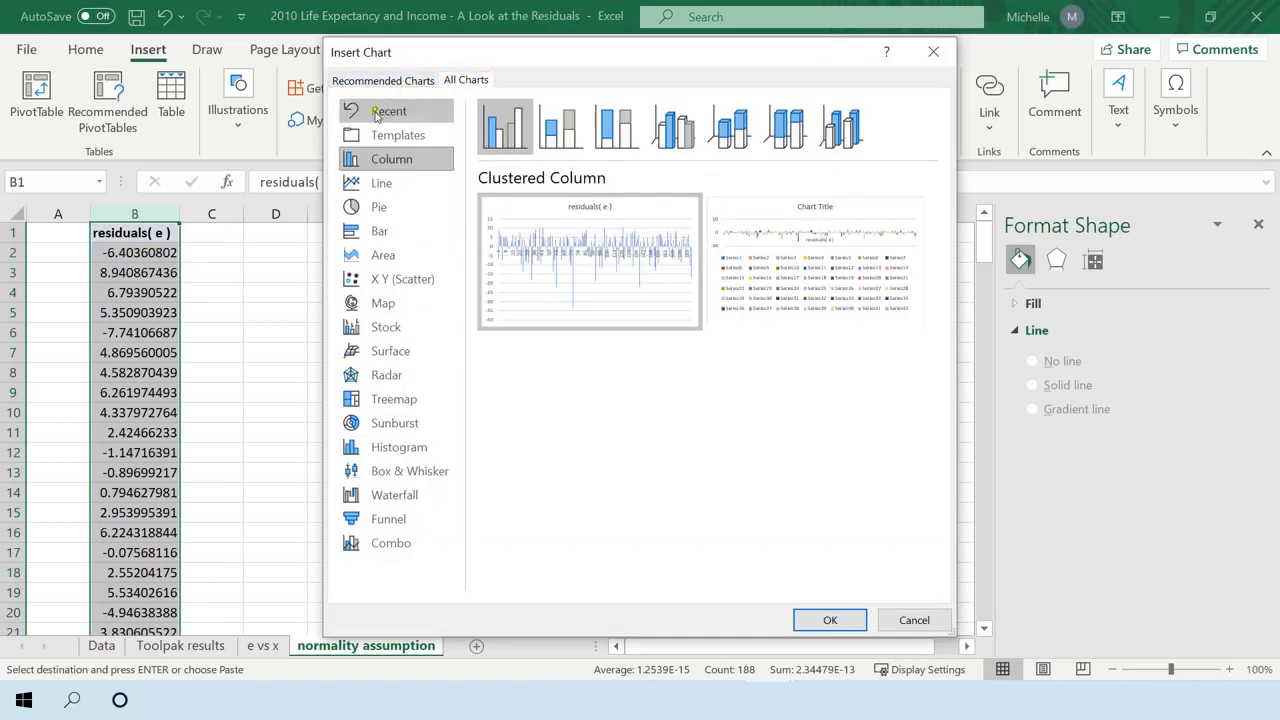
{"action": "left_click", "coordinate": [368, 449]}
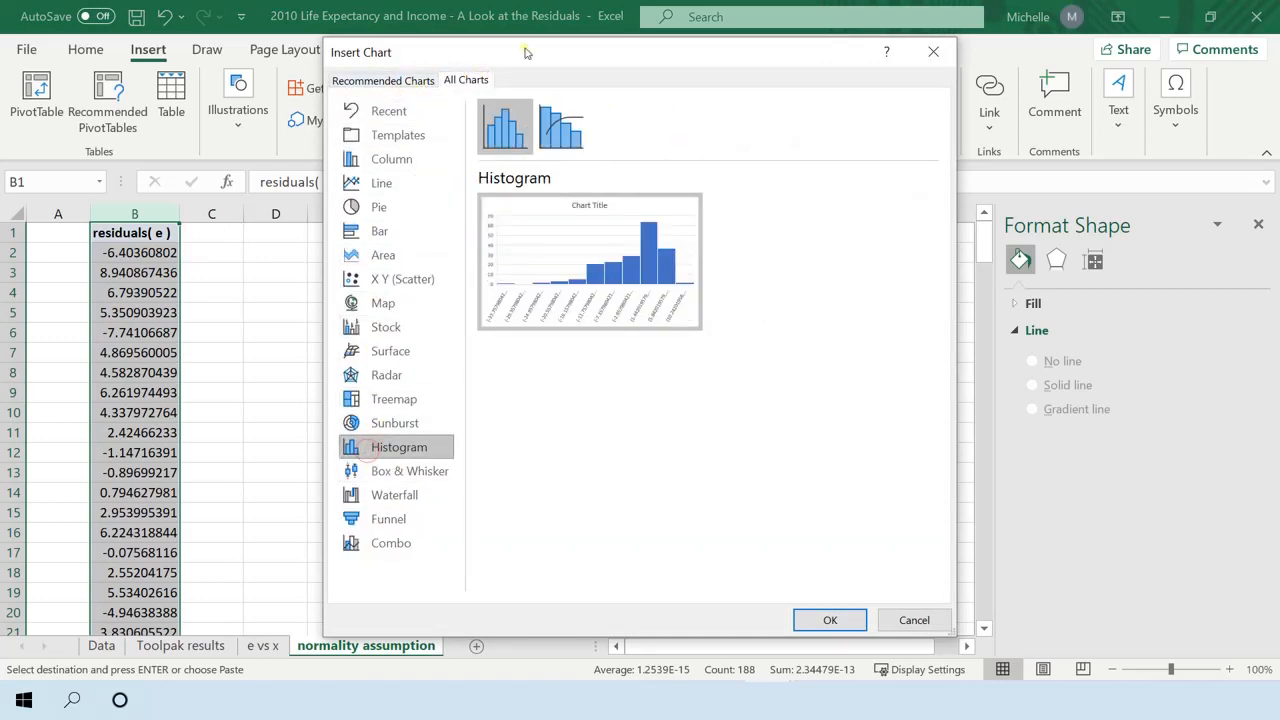
{"action": "left_click", "coordinate": [820, 617]}
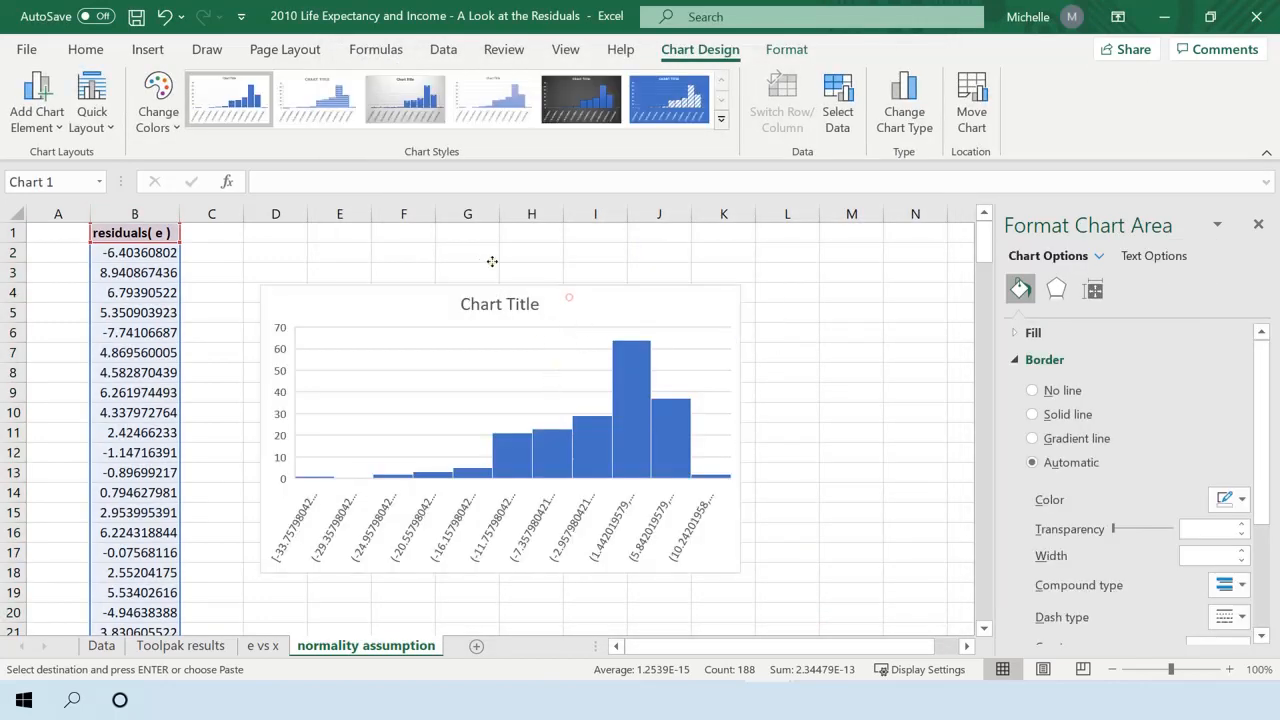
{"action": "left_click_drag", "start_coordinate": [607, 296], "coordinate": [647, 250]}
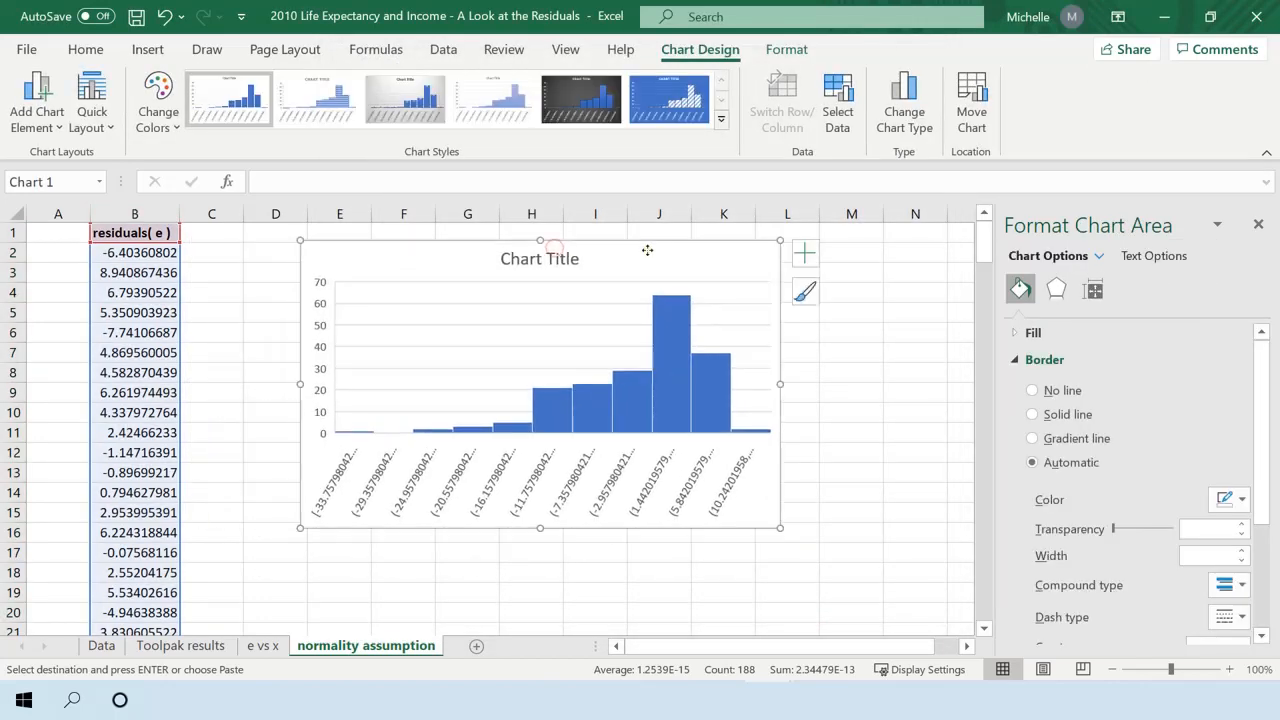
Change the residual histogram's title to "Histogram of e".
{"action": "left_click", "coordinate": [570, 258]}
{"action": "triple_click", "coordinate": [574, 258]}
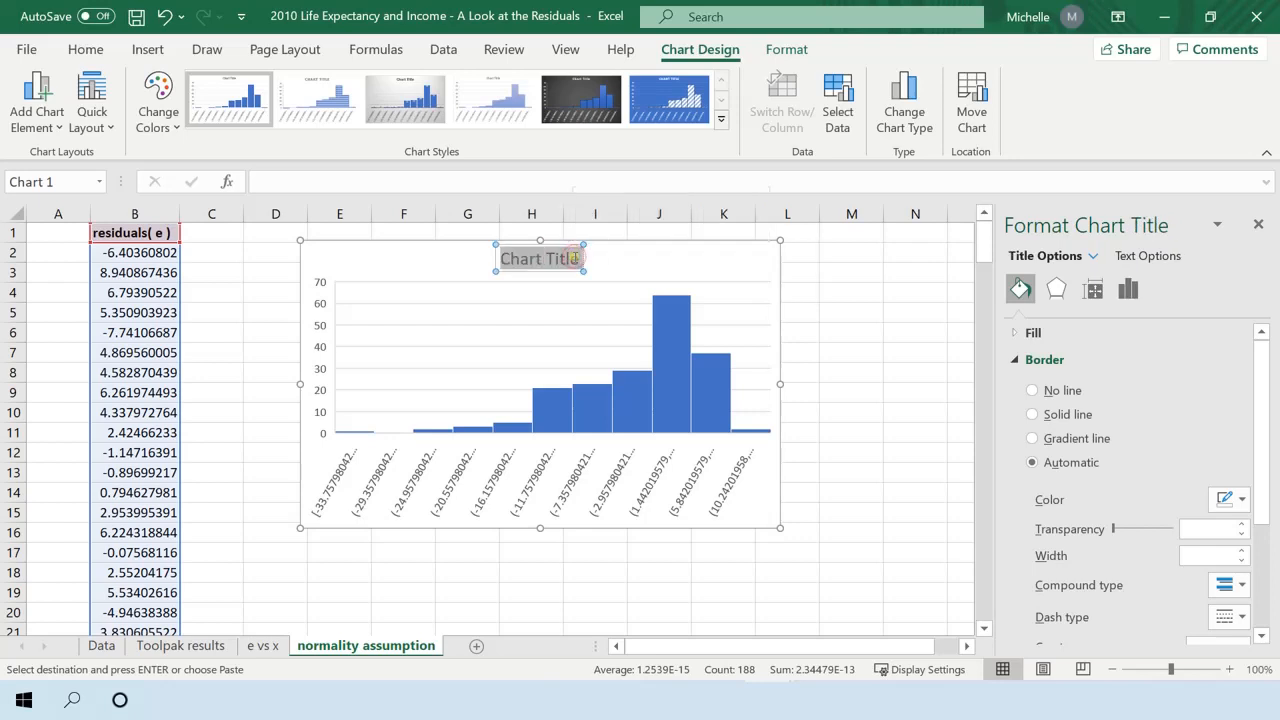
{"action": "type", "text": "Histogram of"}
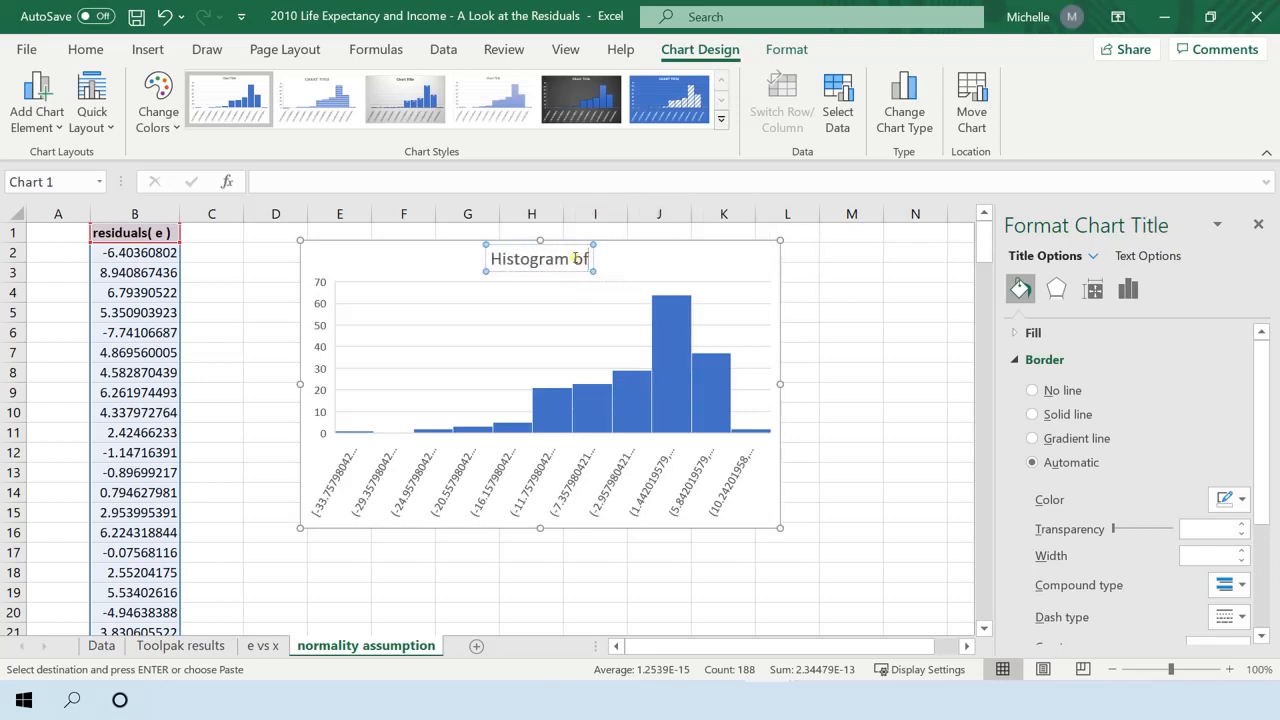
{"action": "type", "text": " e"}
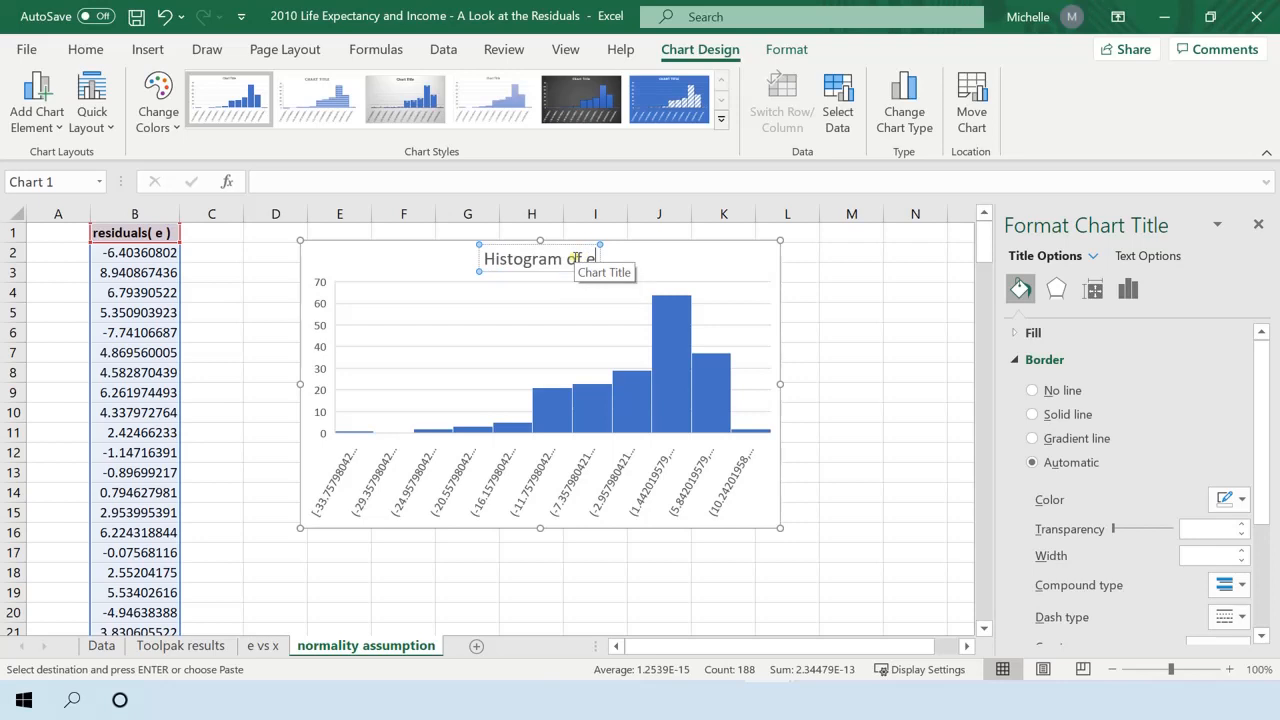
{"action": "left_click", "coordinate": [894, 369]}
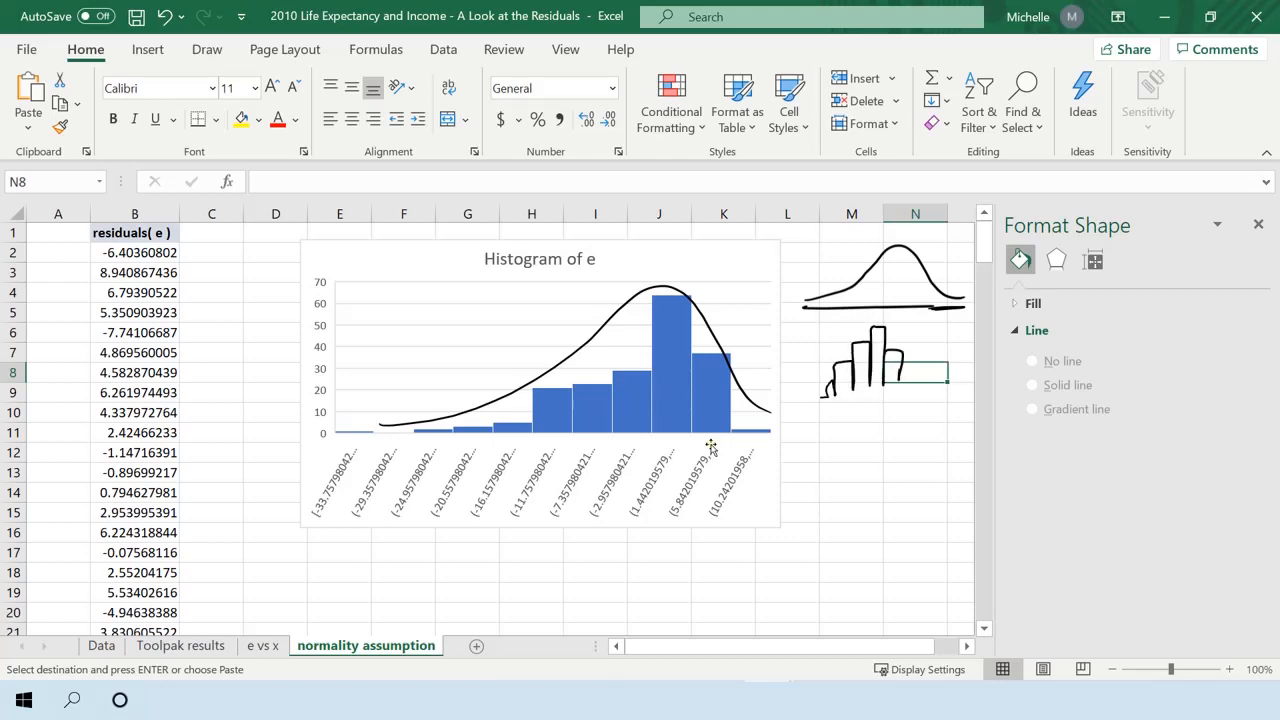
Delete the hand-drawn bar sketch, the bell curve with its baseline and the curve drawn over the histogram.
{"action": "left_click", "coordinate": [857, 451]}
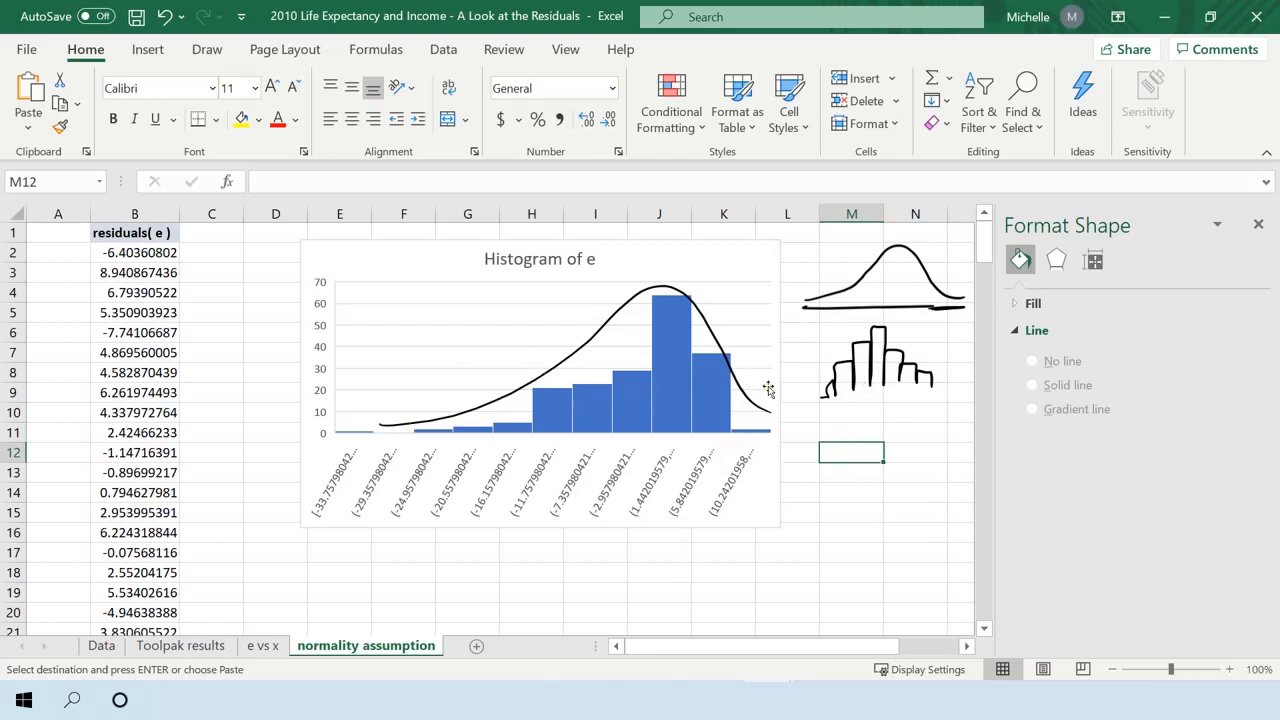
{"action": "left_click", "coordinate": [843, 393]}
{"action": "key", "text": "Delete"}
{"action": "left_click", "coordinate": [891, 288]}
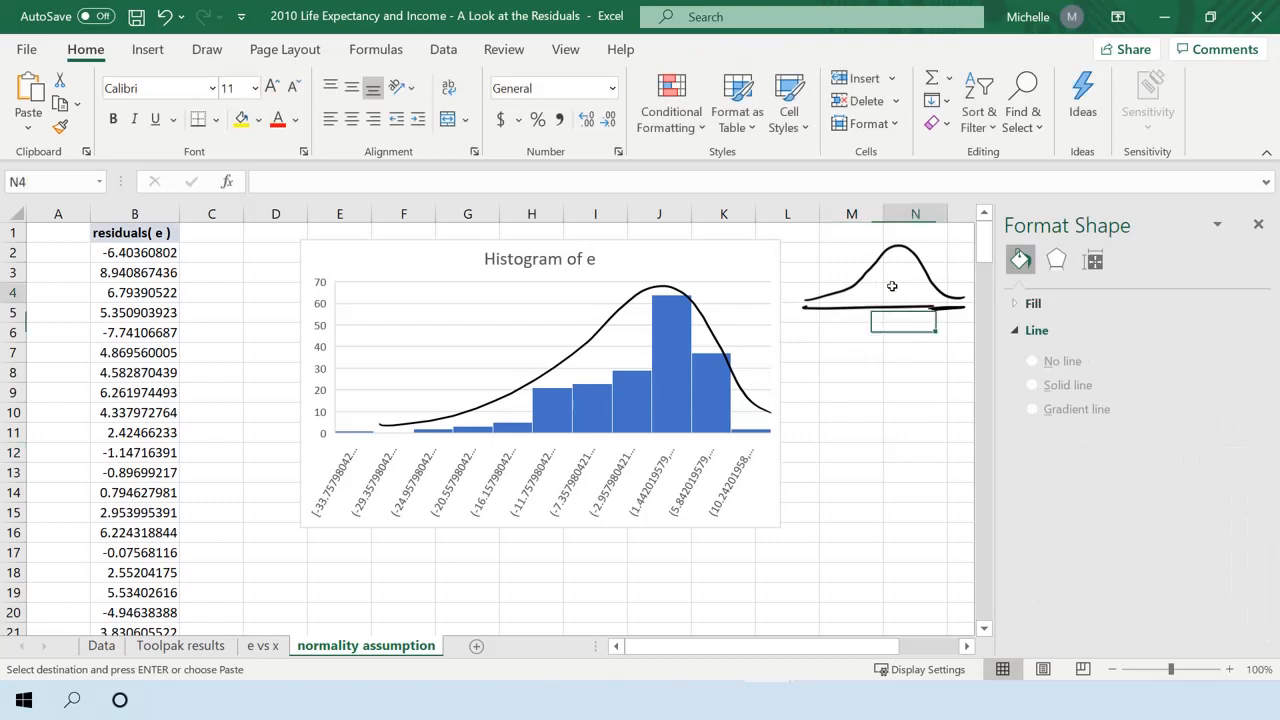
{"action": "left_click", "coordinate": [878, 302]}
{"action": "key", "text": "Delete"}
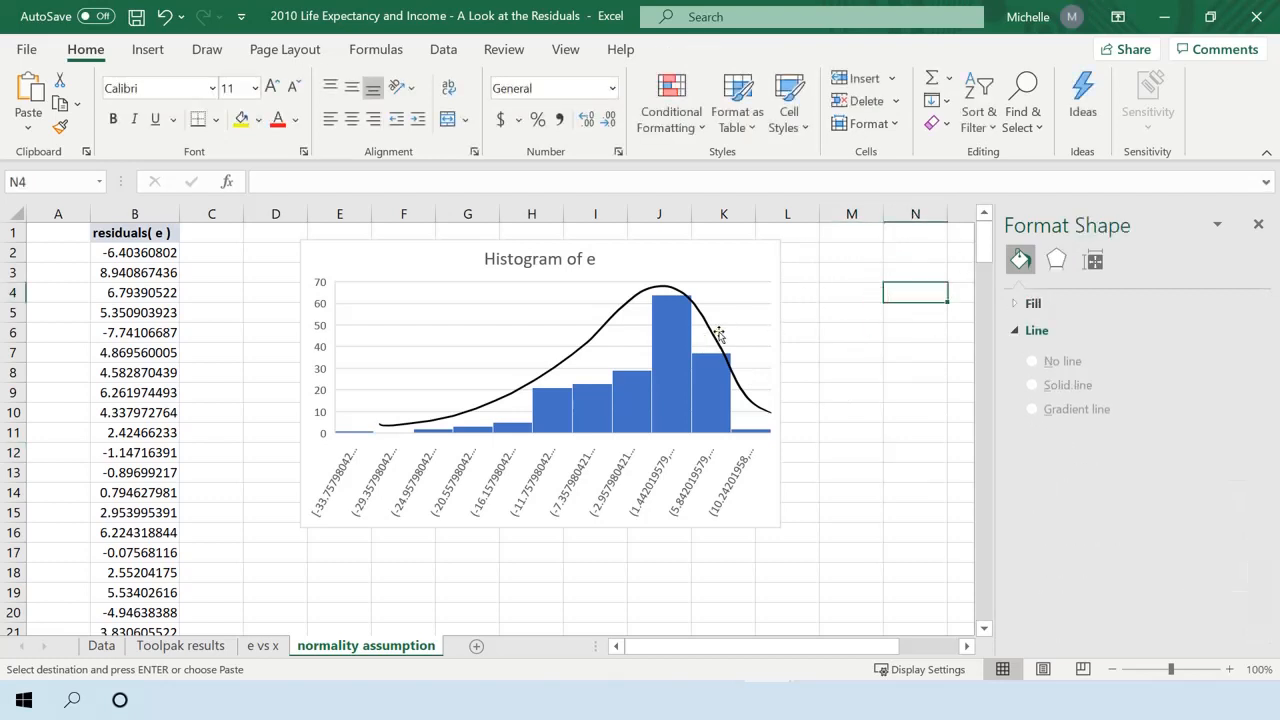
{"action": "left_click", "coordinate": [712, 335]}
{"action": "key", "text": "Delete"}
{"action": "left_click", "coordinate": [893, 351]}
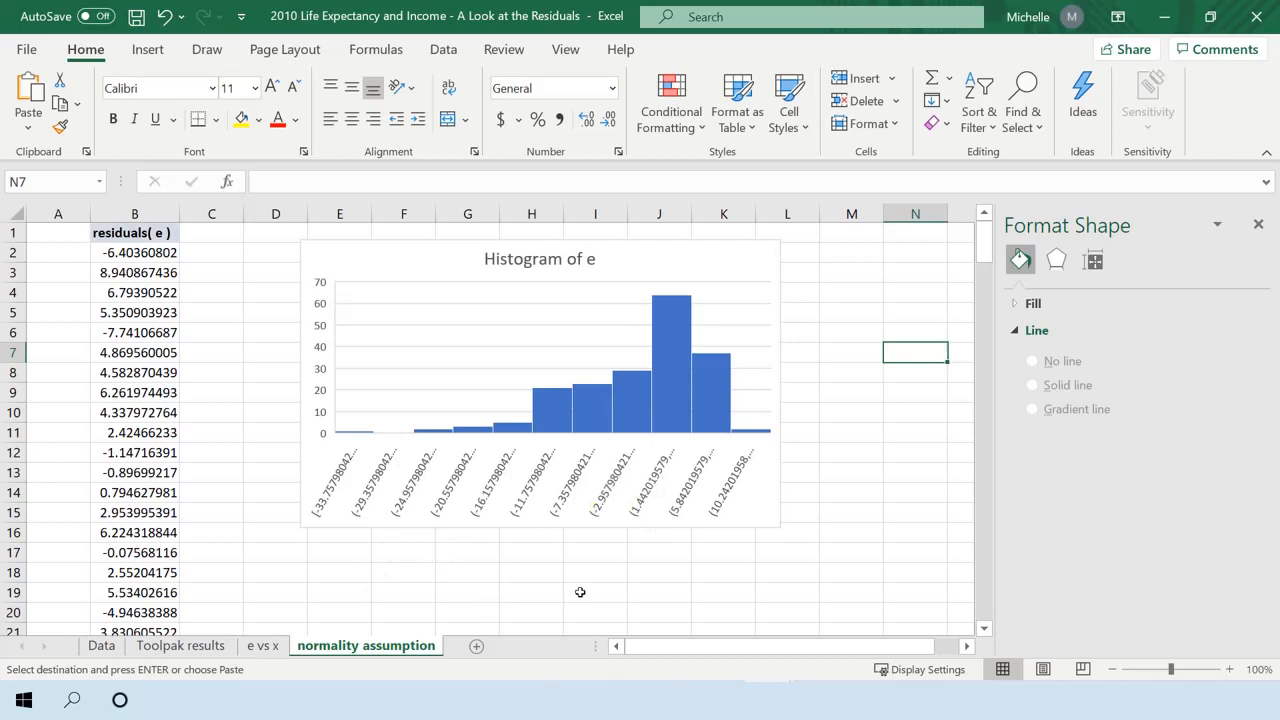
Handwrite the fraction e(k)/s below the histogram and label it "semi-studentized residuals" with an arrow.
{"action": "scroll", "coordinate": [572, 575], "scroll_direction": "down", "scroll_amount": 1}
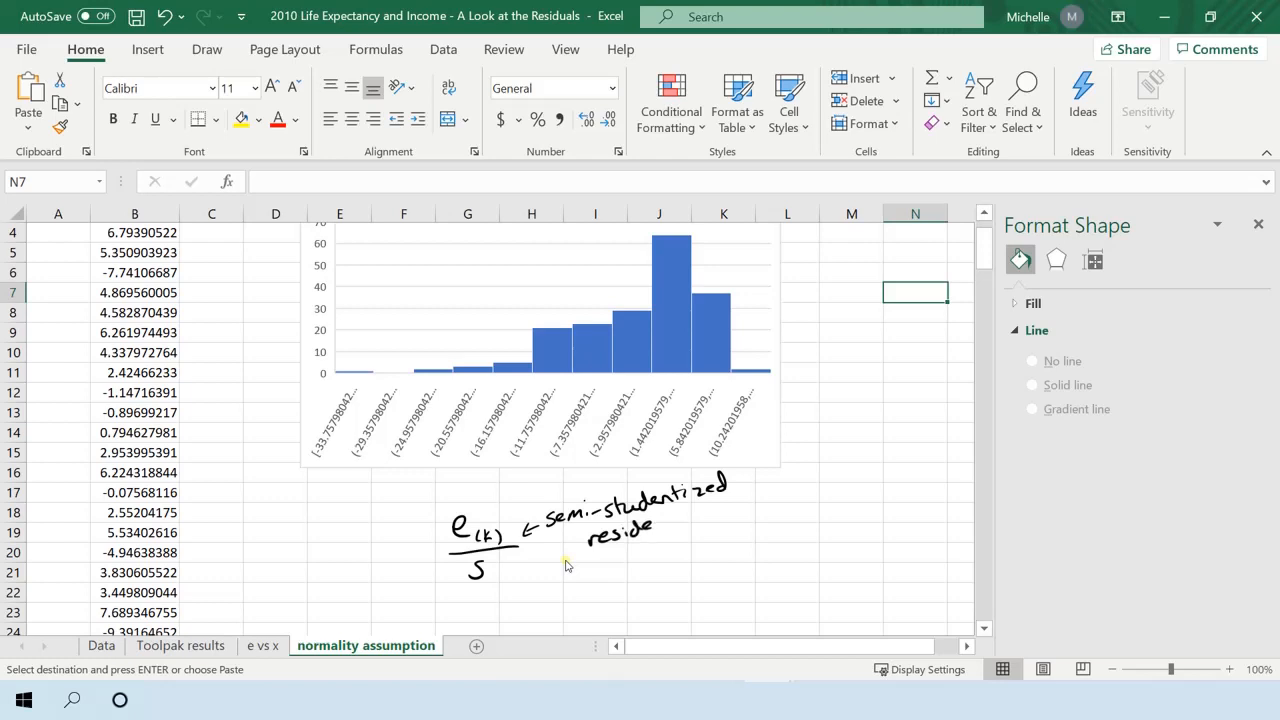
{"action": "left_click_drag", "start_coordinate": [590, 540], "coordinate": [650, 527]}
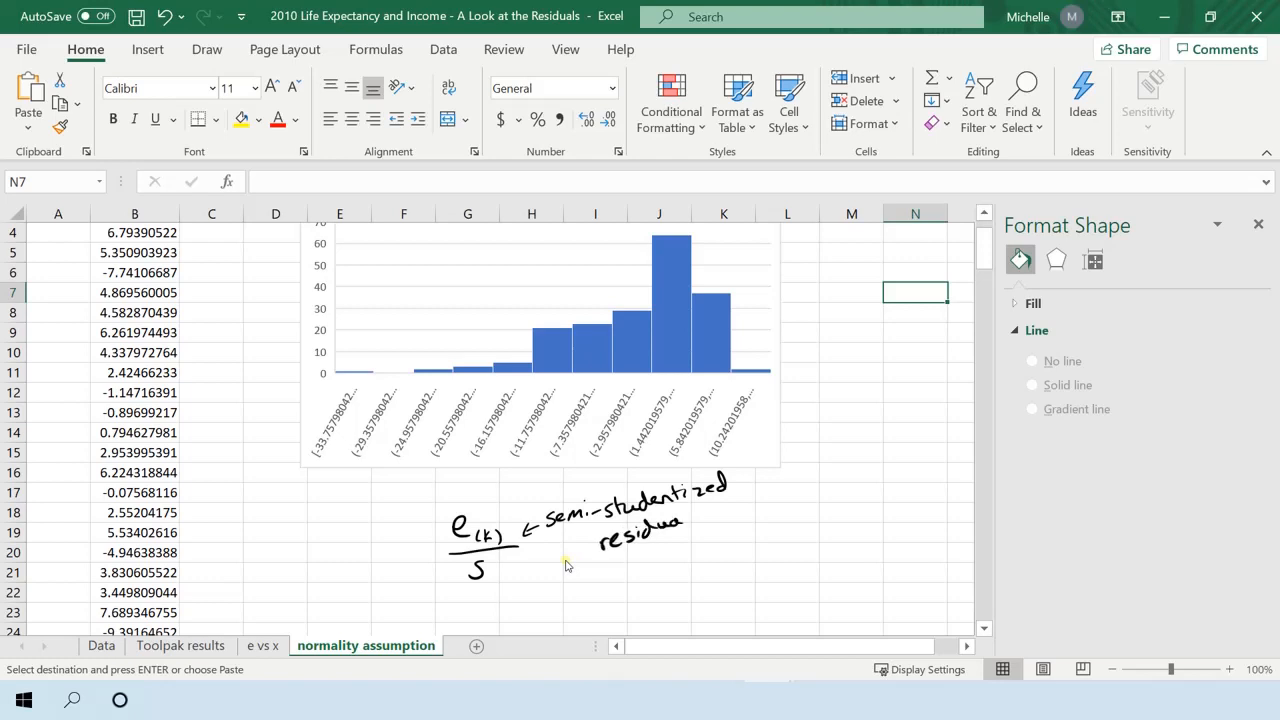
{"action": "left_click_drag", "start_coordinate": [678, 524], "coordinate": [686, 526]}
{"action": "left_click_drag", "start_coordinate": [698, 512], "coordinate": [688, 524]}
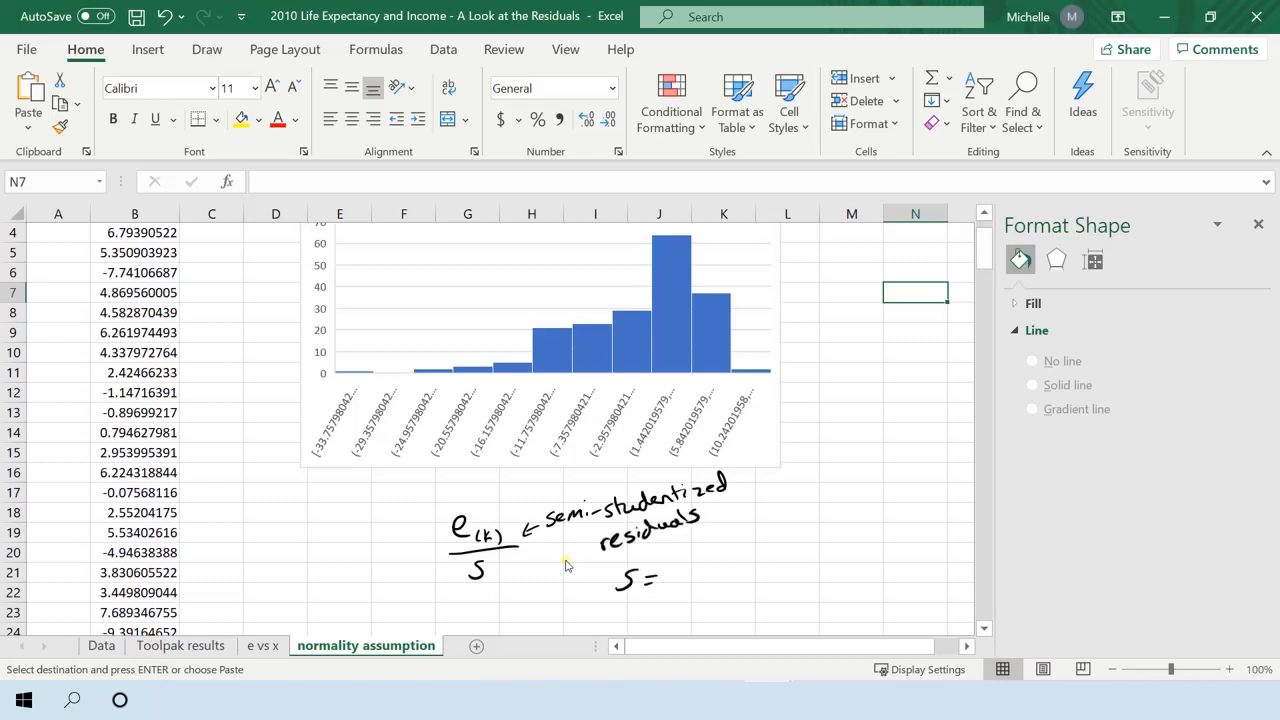
Handwrite the formula s = √MSE = √(Σei²/(n−2)) beneath the semi-studentized residuals label.
{"action": "mouse_move", "coordinate": [666, 578]}
{"action": "left_mouse_down"}
{"action": "mouse_move", "coordinate": [772, 532]}
{"action": "mouse_move", "coordinate": [692, 566]}
{"action": "mouse_move", "coordinate": [710, 580]}
{"action": "left_mouse_up"}
{"action": "left_click_drag", "start_coordinate": [728, 556], "coordinate": [716, 576]}
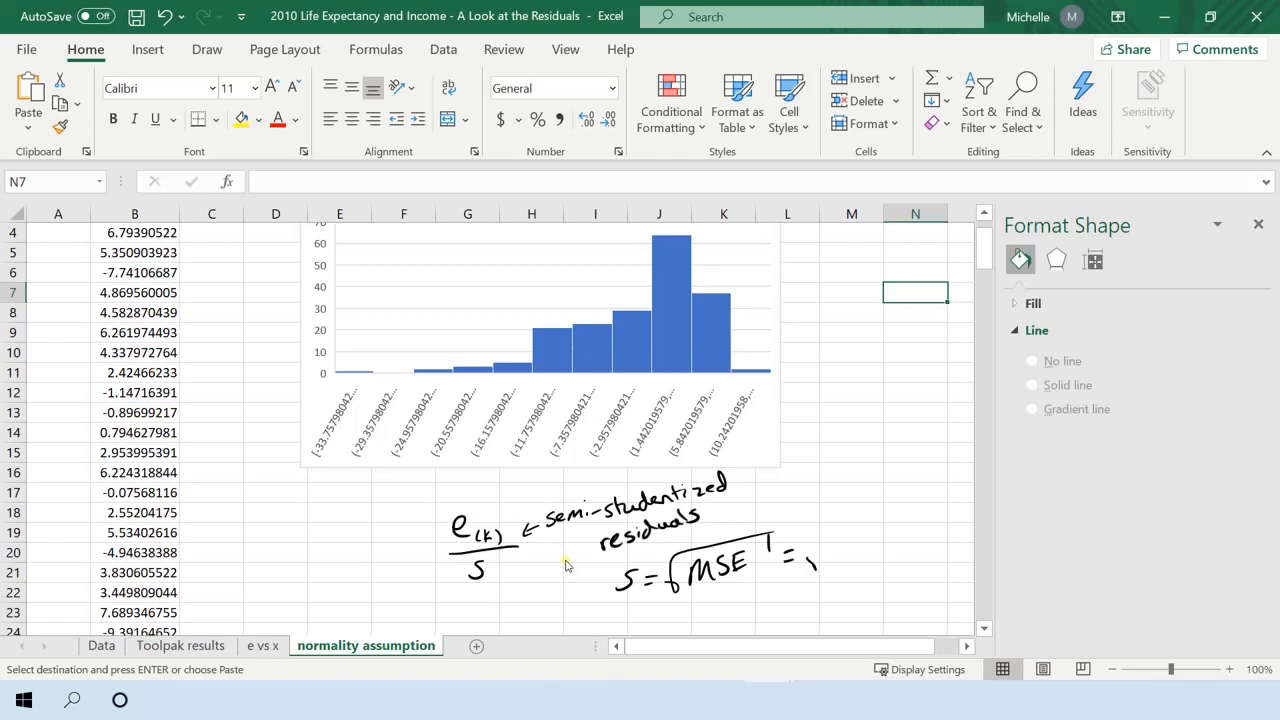
{"action": "left_click_drag", "start_coordinate": [816, 568], "coordinate": [873, 514]}
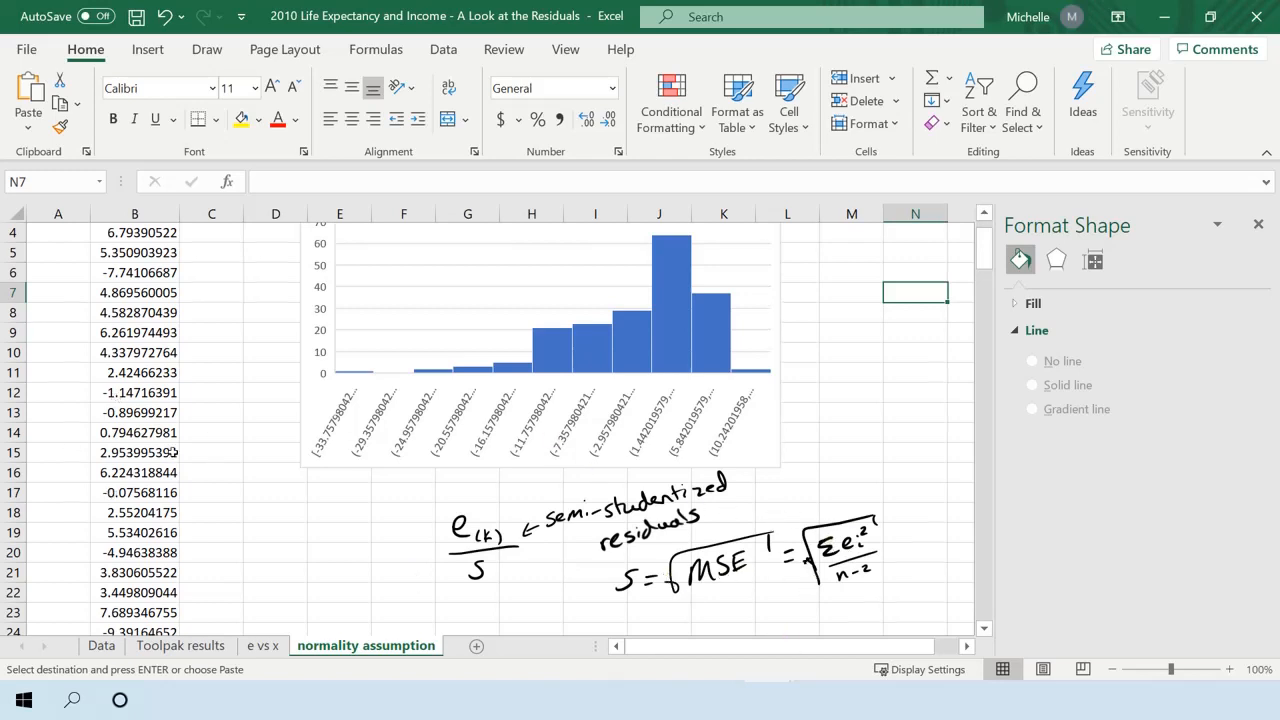
Locate the Standard Error and its value in the Regression Statistics table on the Toolpak results sheet.
{"action": "scroll", "coordinate": [172, 452], "scroll_direction": "up", "scroll_amount": 1}
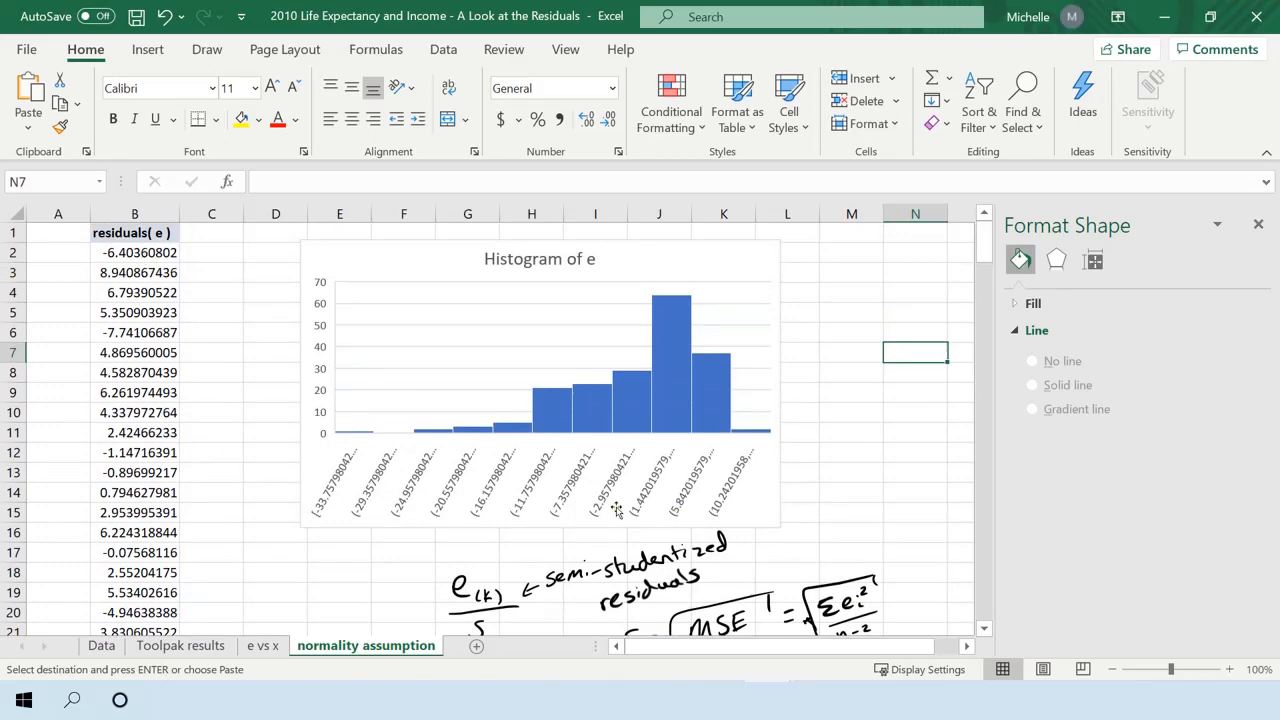
{"action": "scroll", "coordinate": [844, 521], "scroll_direction": "down", "scroll_amount": 2}
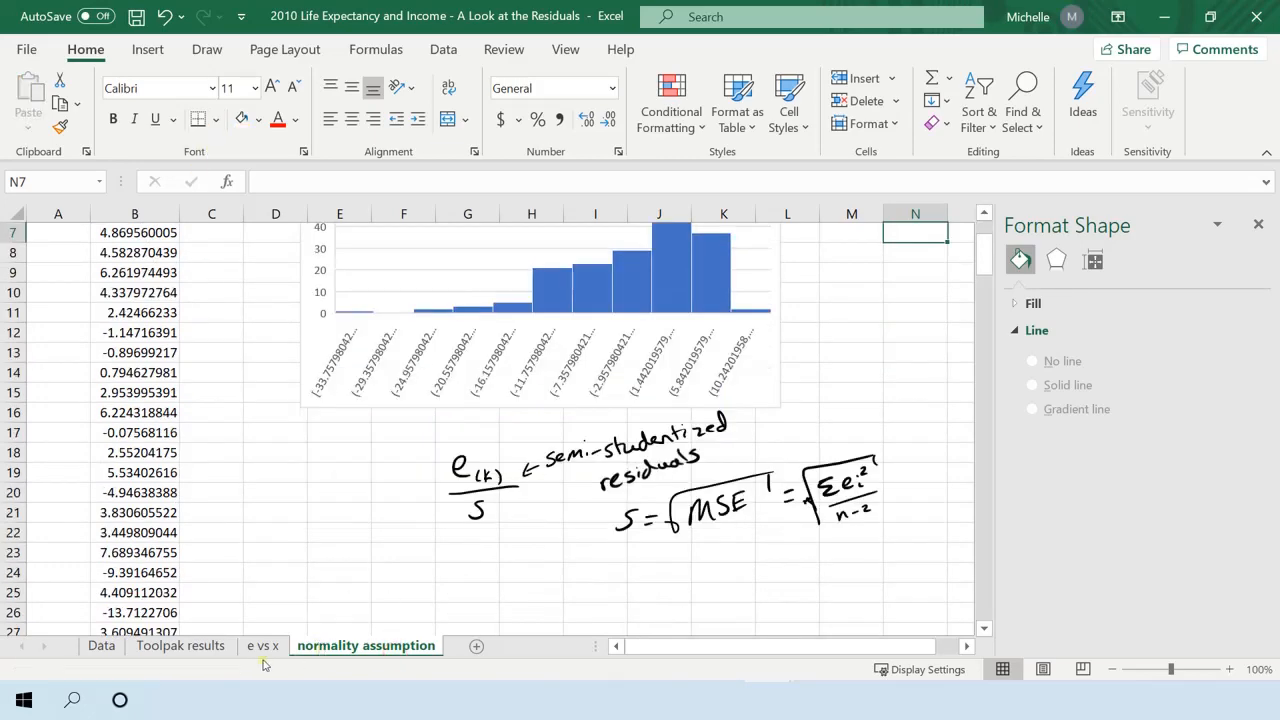
{"action": "left_click", "coordinate": [192, 650]}
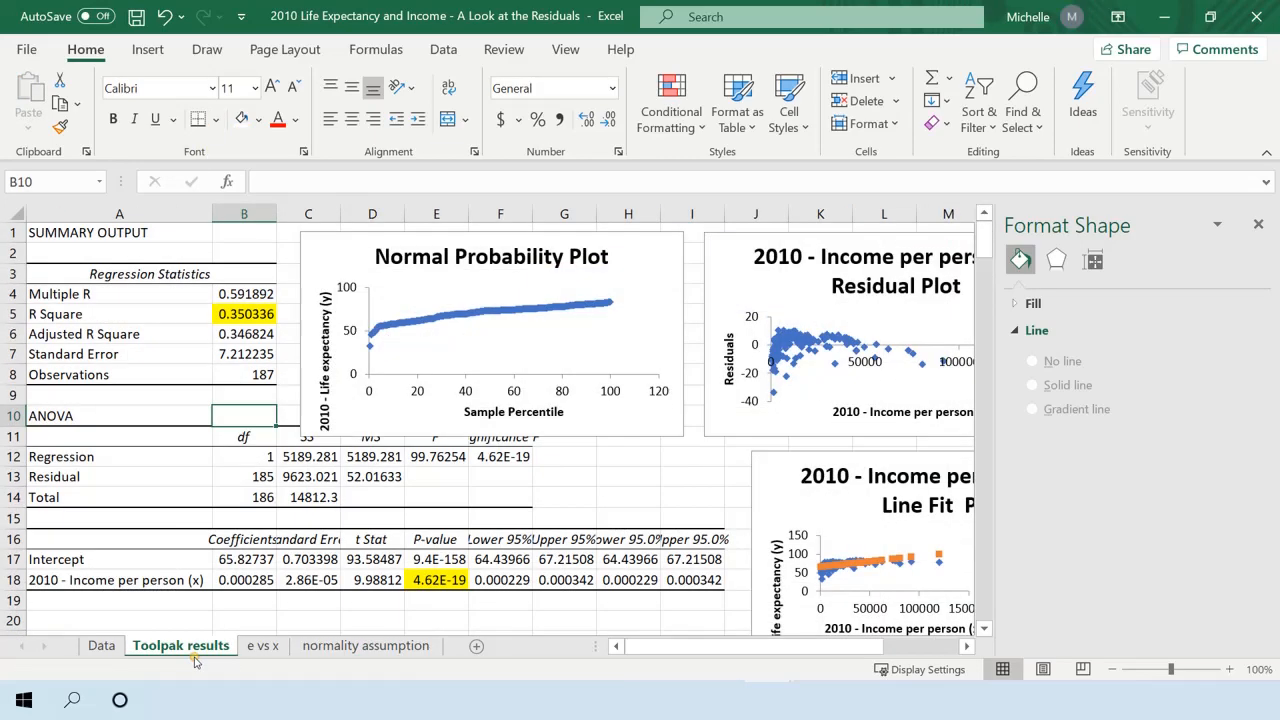
{"action": "left_click", "coordinate": [153, 349]}
{"action": "left_click", "coordinate": [224, 354]}
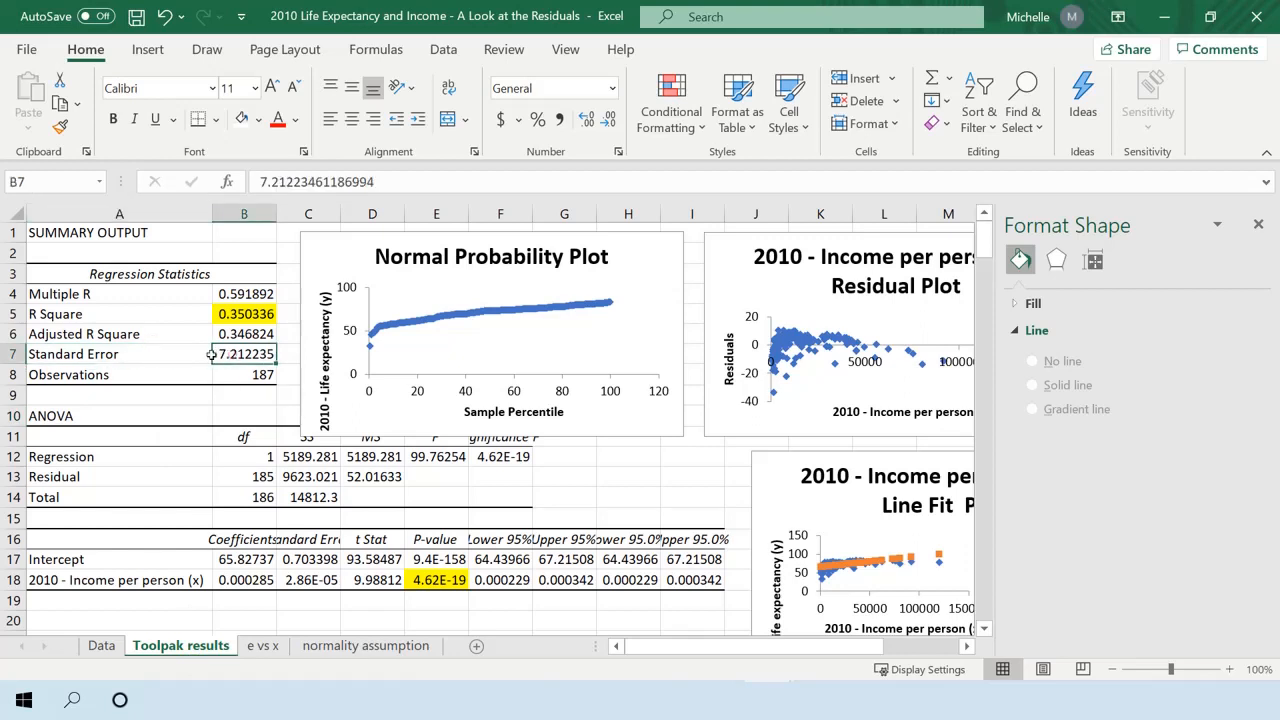
{"action": "left_click", "coordinate": [146, 357]}
{"action": "left_click", "coordinate": [156, 231]}
{"action": "left_click_drag", "start_coordinate": [245, 354], "coordinate": [205, 358]}
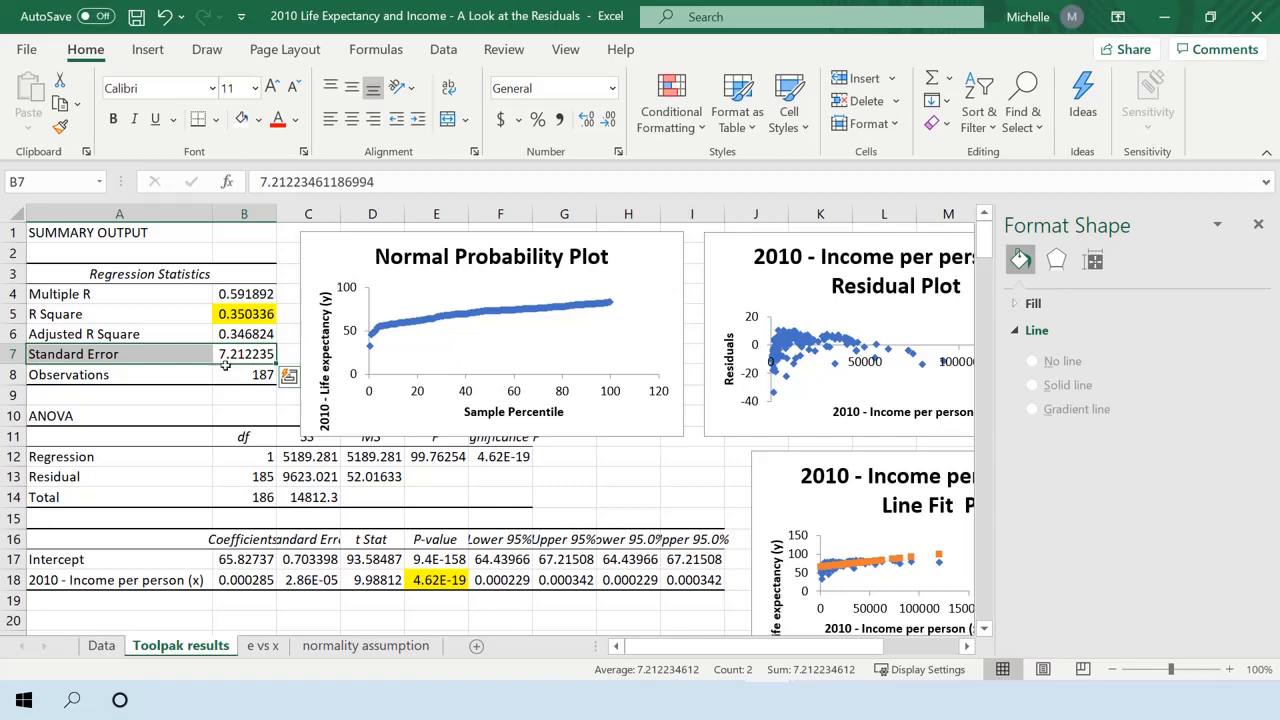
On the normality assumption sheet, shift the histogram away from column E and enter the label "s =" in cell E1.
{"action": "left_click", "coordinate": [231, 348]}
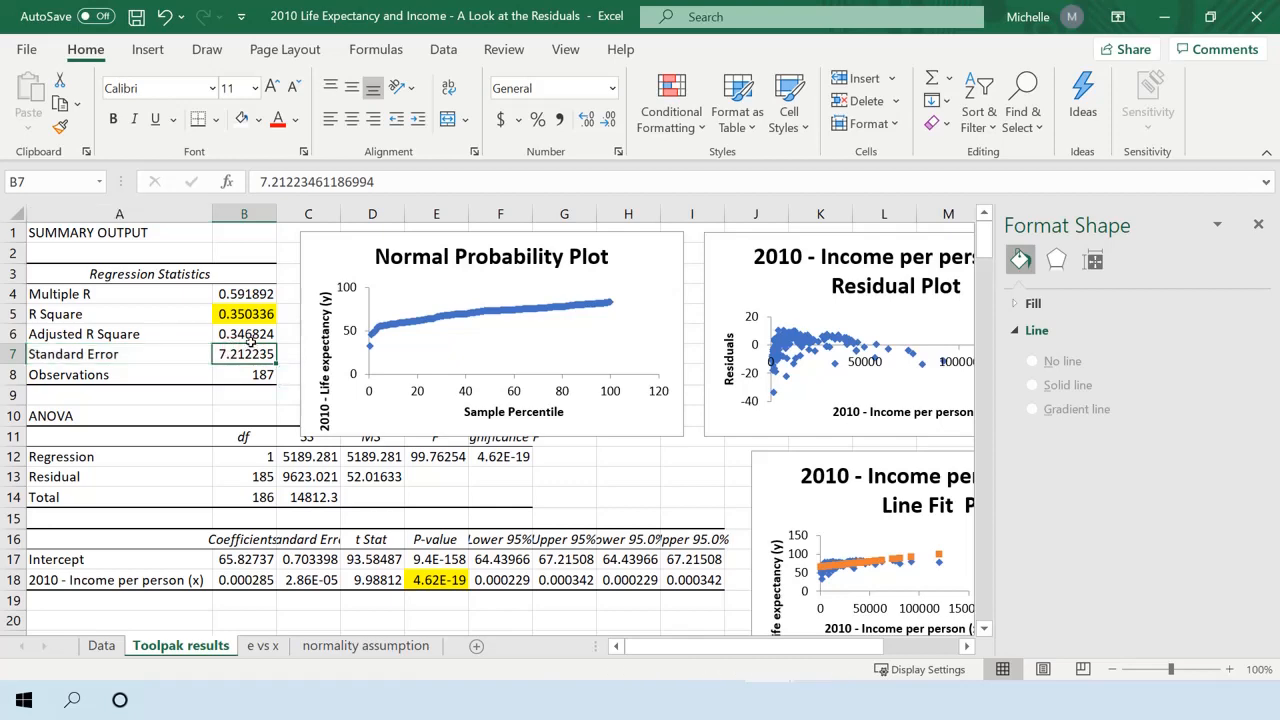
{"action": "key", "text": "ctrl+c"}
{"action": "left_click", "coordinate": [340, 645]}
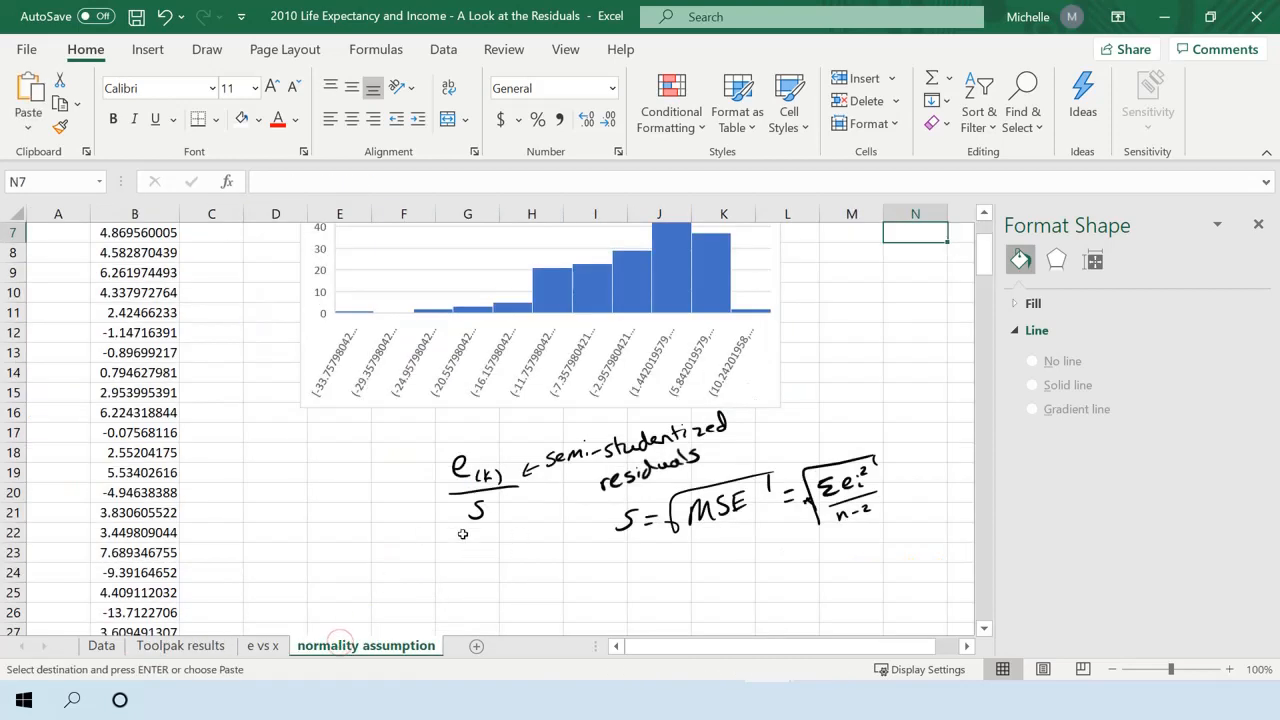
{"action": "scroll", "coordinate": [343, 479], "scroll_direction": "up", "scroll_amount": 2}
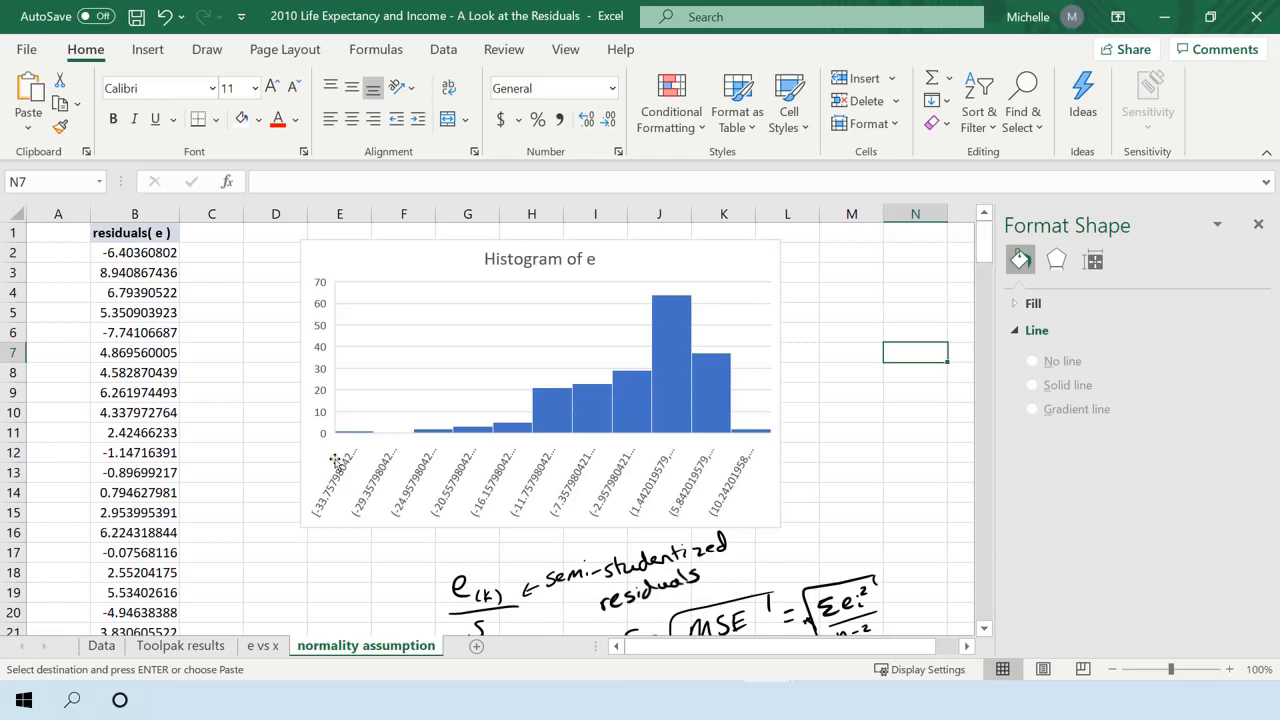
{"action": "left_click", "coordinate": [224, 235]}
{"action": "left_click_drag", "start_coordinate": [312, 243], "coordinate": [427, 245]}
{"action": "left_click", "coordinate": [339, 232]}
{"action": "type", "text": "s"}
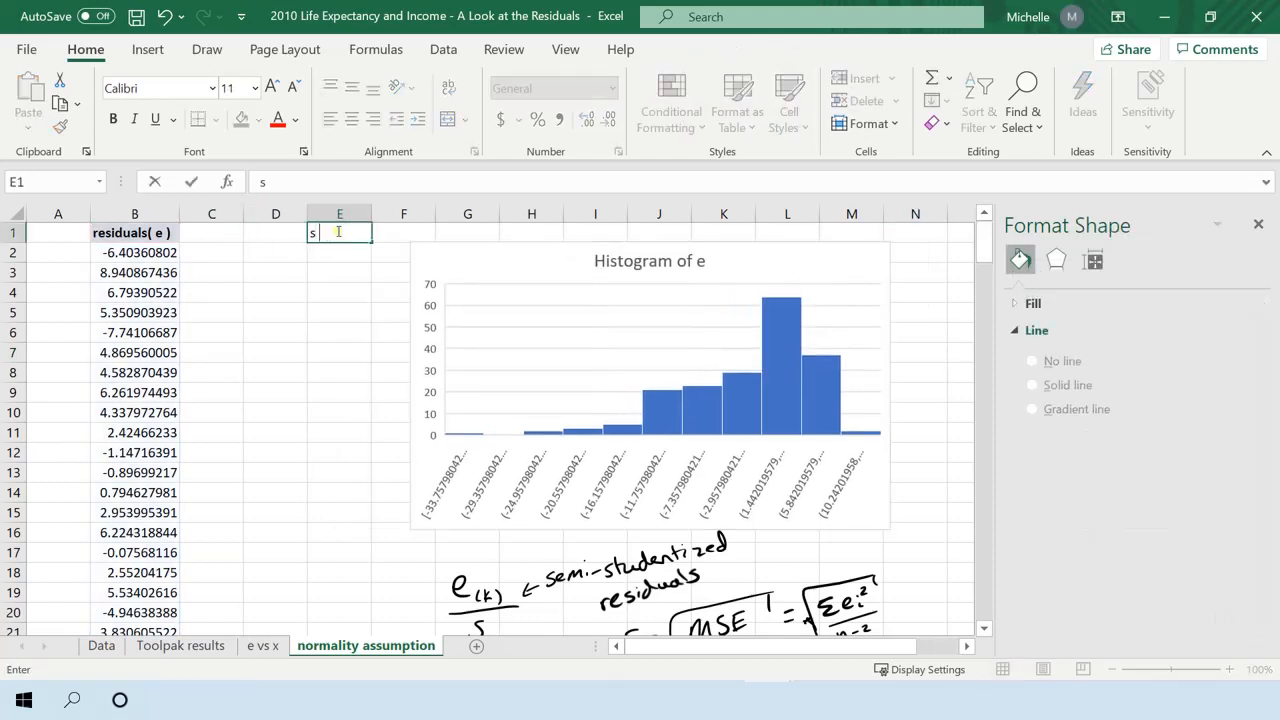
{"action": "type", "text": " ="}
{"action": "key", "text": "Tab"}
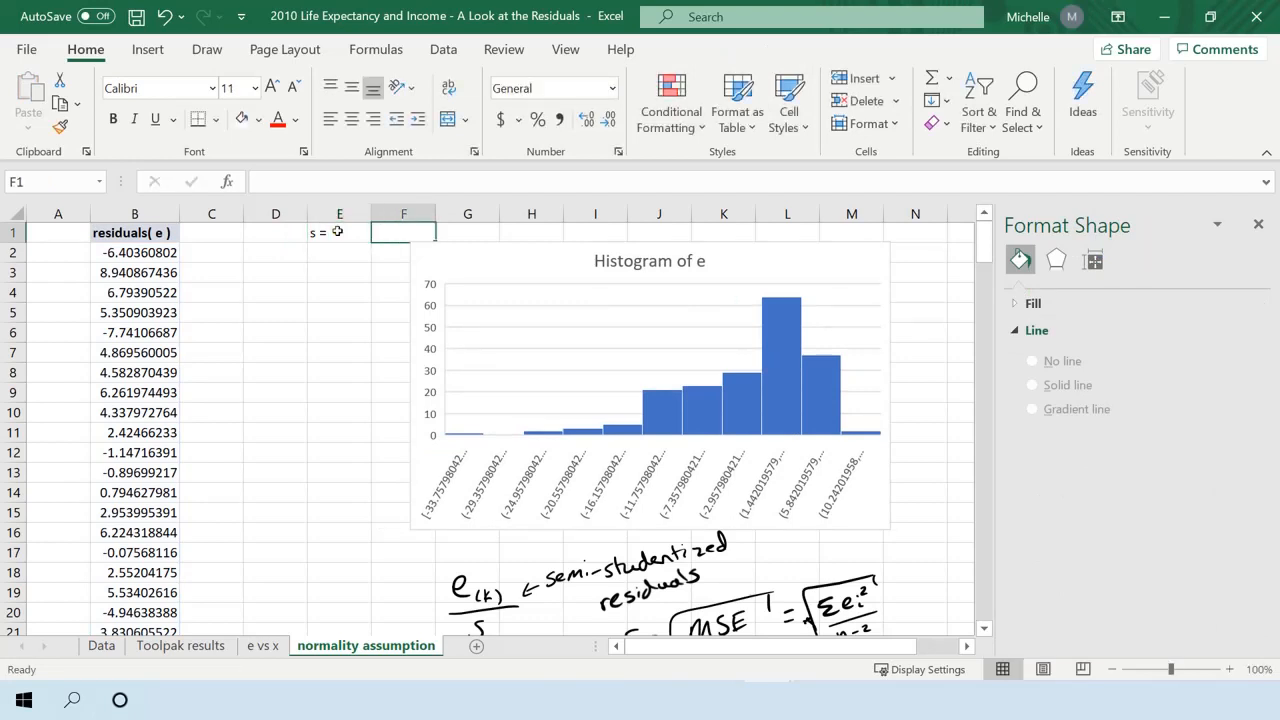
Copy the Standard Error value from the Toolpak results sheet into F1 of the normality assumption sheet and move the histogram clear of it.
{"action": "right_click", "coordinate": [398, 240]}
{"action": "key", "text": "Escape"}
{"action": "left_click", "coordinate": [157, 650]}
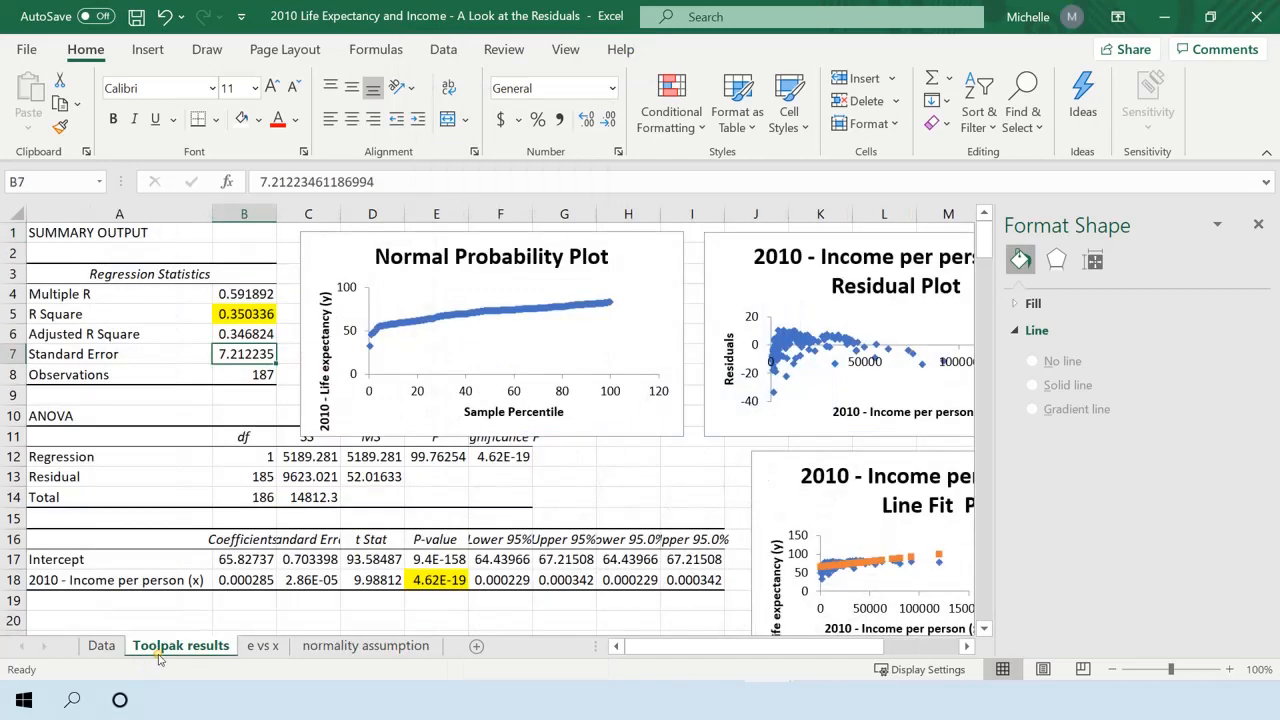
{"action": "key", "text": "ctrl+c"}
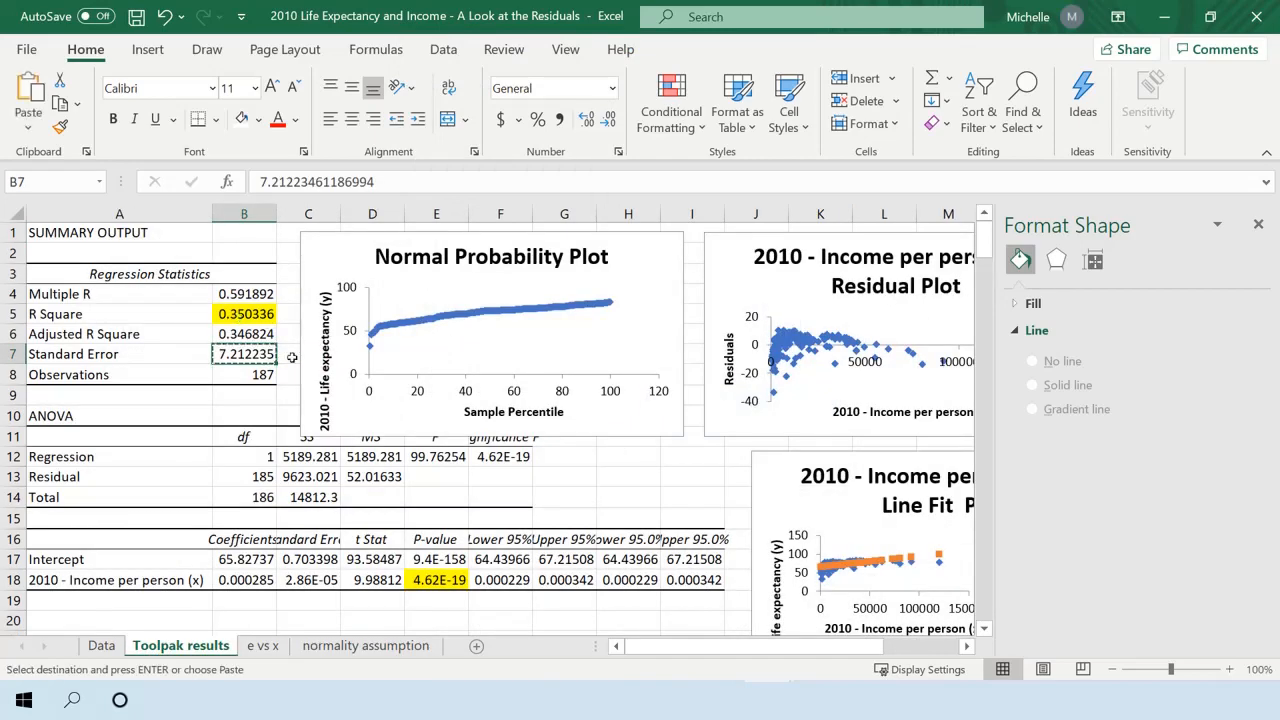
{"action": "left_click", "coordinate": [365, 646]}
{"action": "key", "text": "ctrl+v"}
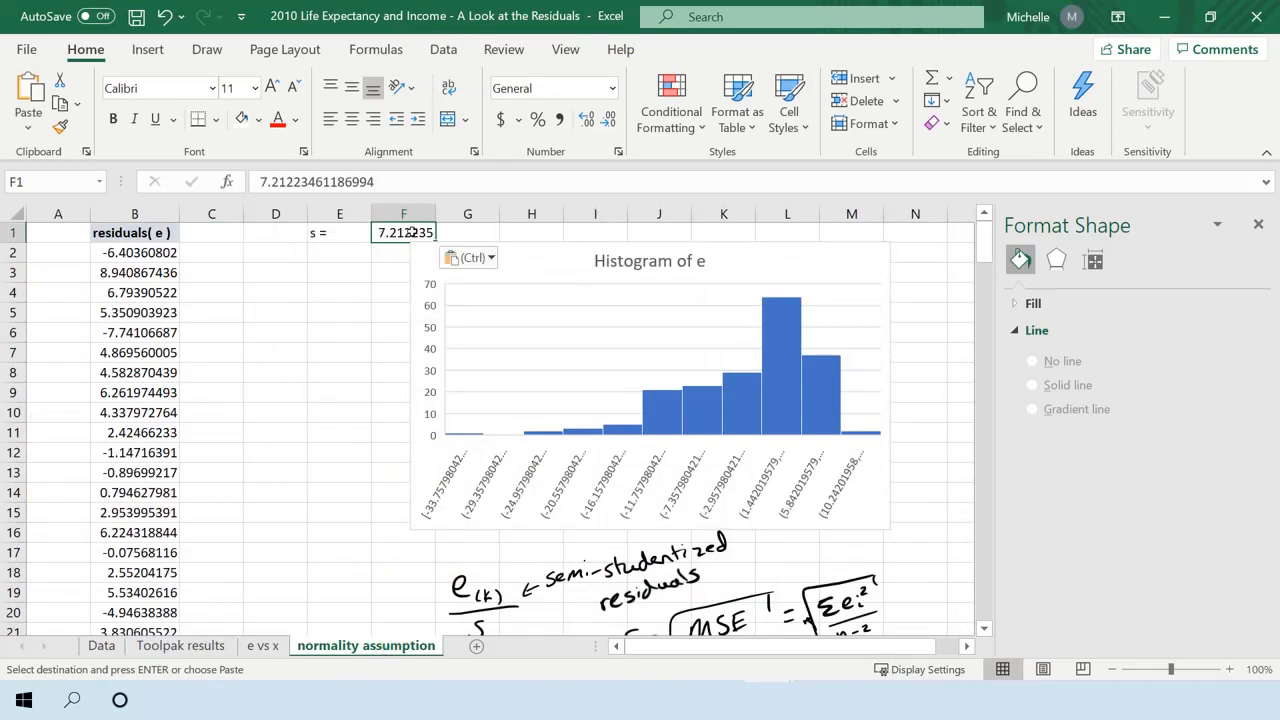
{"action": "left_click_drag", "start_coordinate": [418, 250], "coordinate": [434, 272]}
{"action": "left_click_drag", "start_coordinate": [345, 232], "coordinate": [388, 232]}
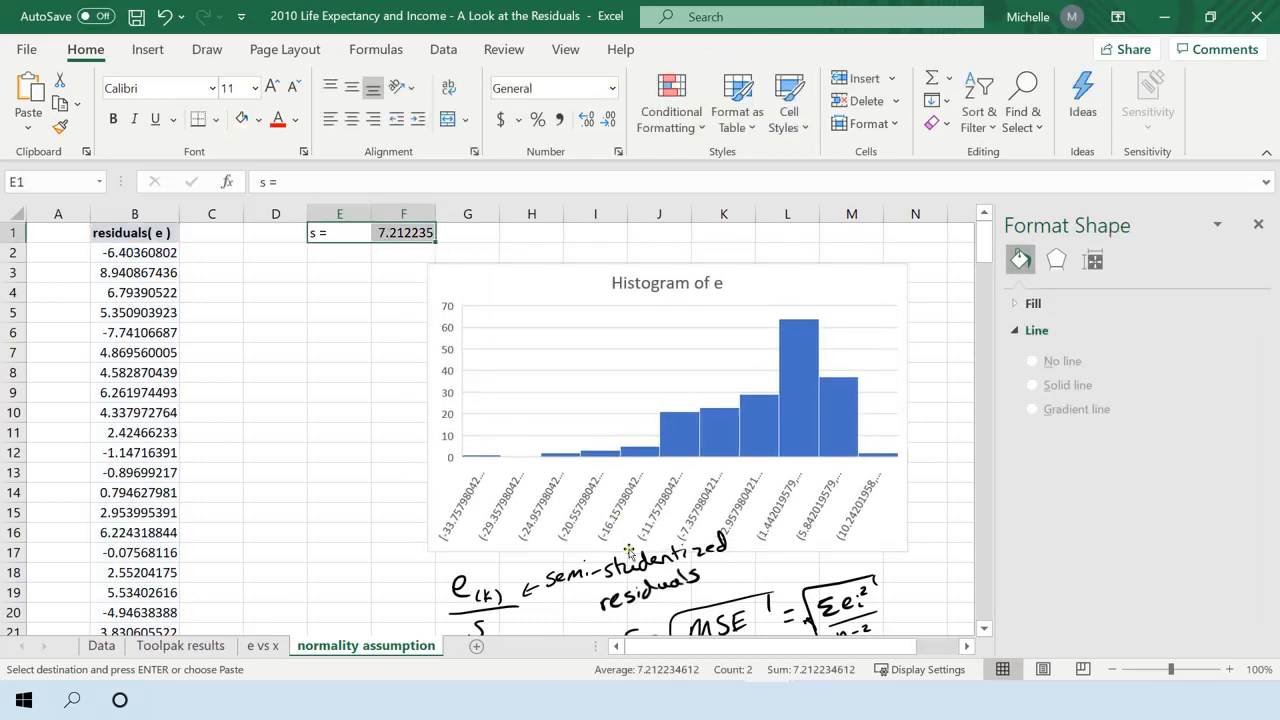
{"action": "scroll", "coordinate": [521, 562], "scroll_direction": "down", "scroll_amount": 1}
{"action": "scroll", "coordinate": [484, 548], "scroll_direction": "up", "scroll_amount": 1}
Try squaring the first residual with the formula =B2^2 in cell C2, and clear the cell again.
{"action": "left_click", "coordinate": [190, 251]}
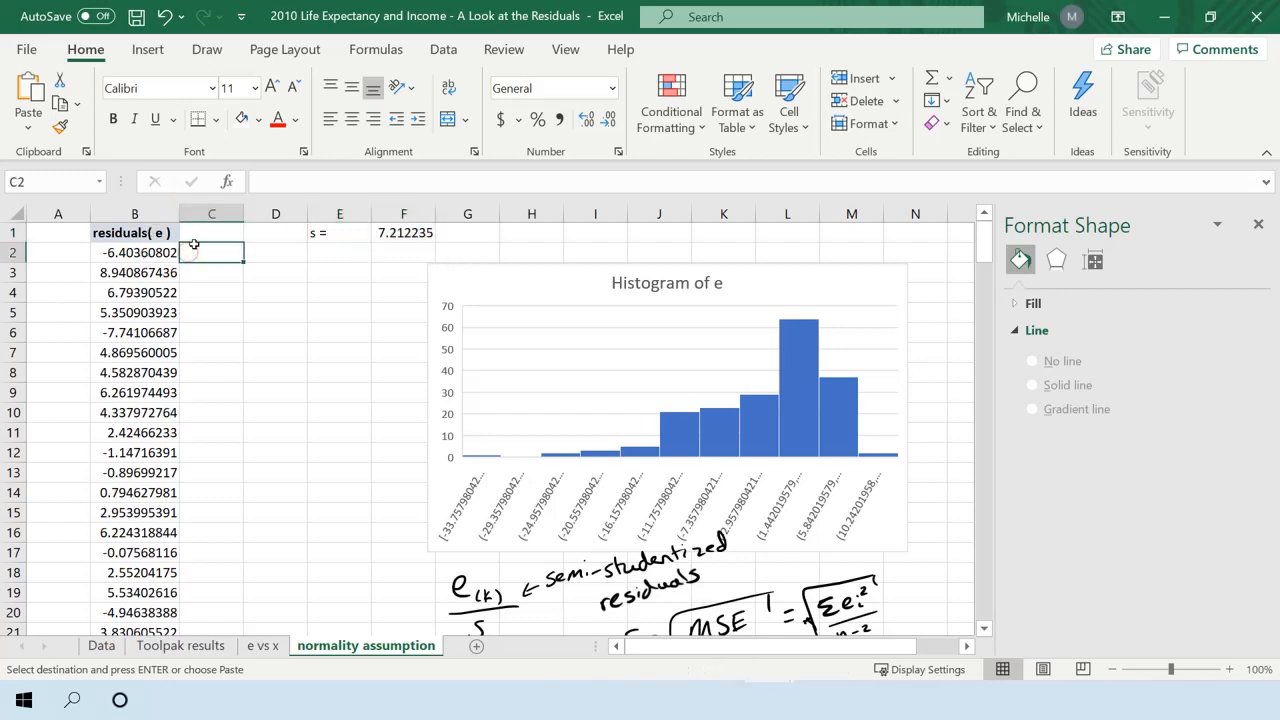
{"action": "type", "text": "="}
{"action": "key", "text": "Left"}
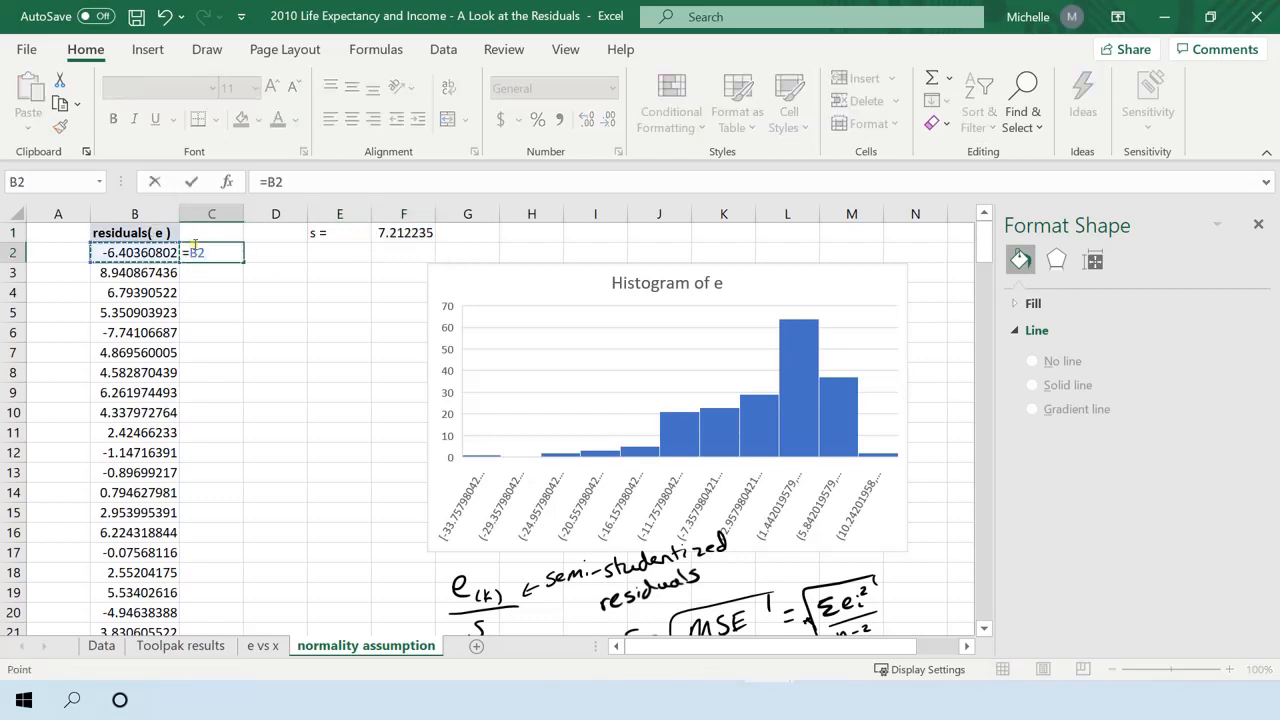
{"action": "type", "text": "&"}
{"action": "key", "text": "BackSpace"}
{"action": "type", "text": "^2"}
{"action": "key", "text": "Return"}
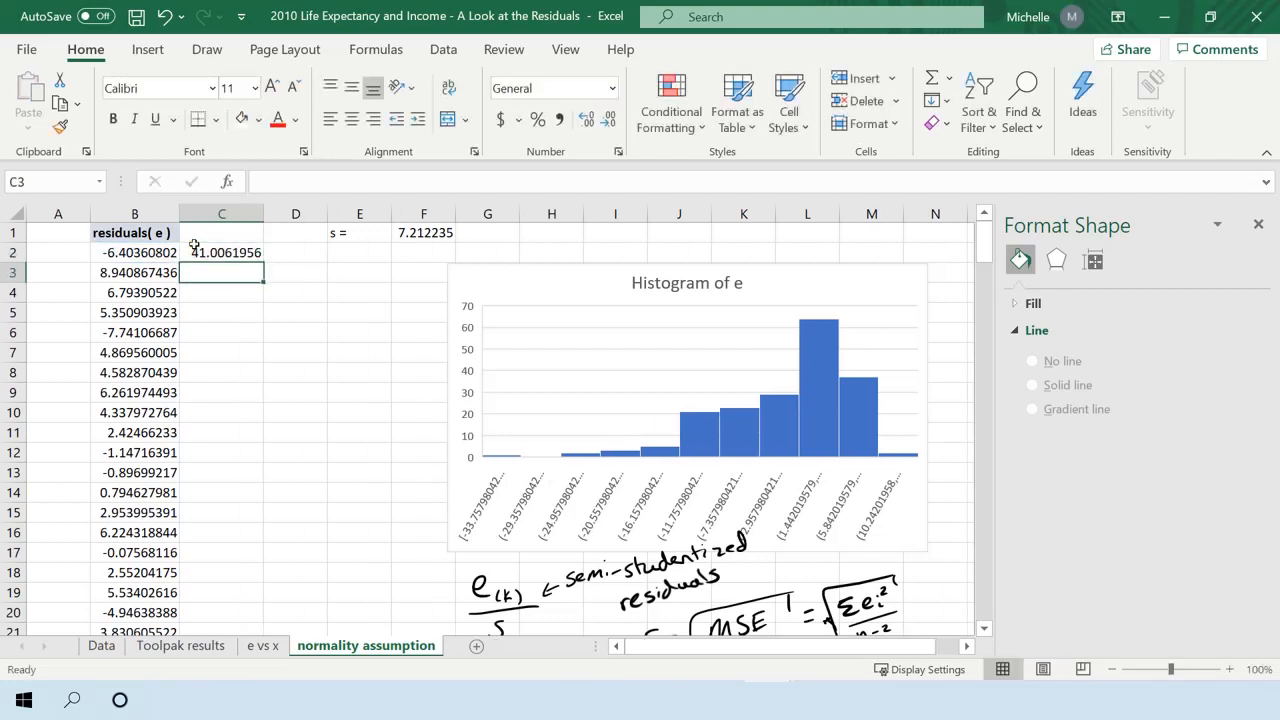
{"action": "left_click", "coordinate": [229, 252]}
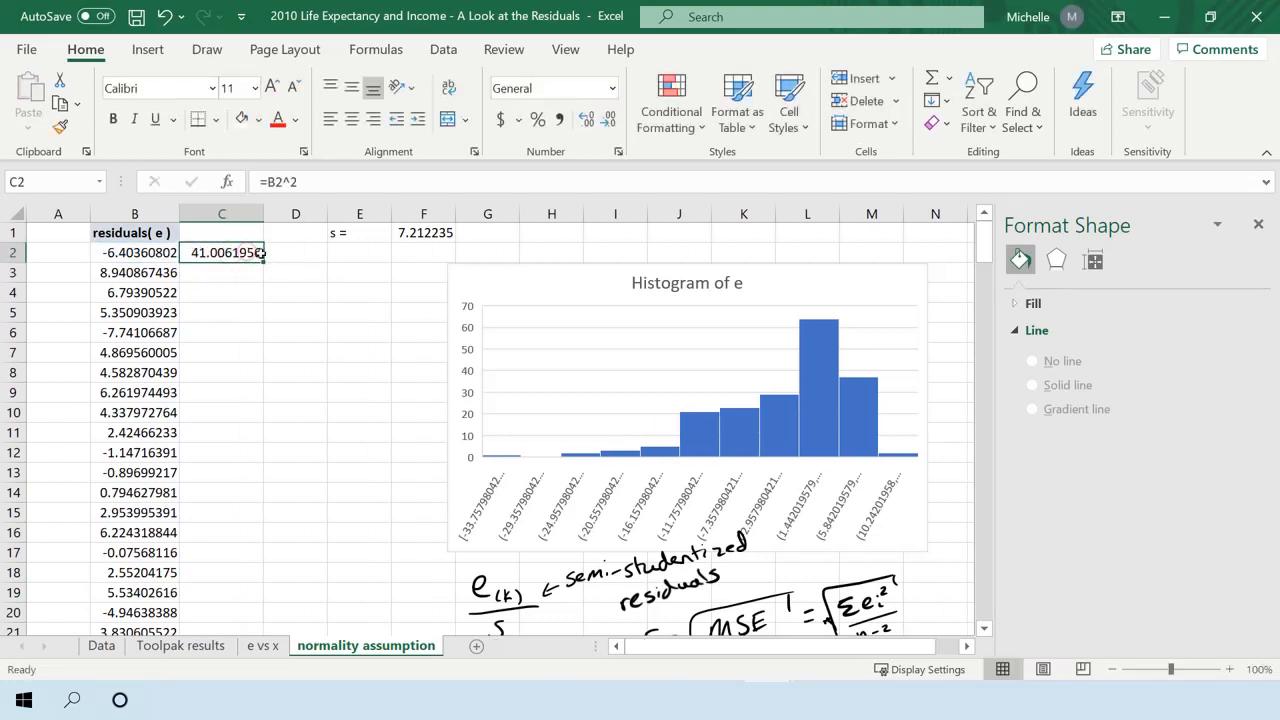
{"action": "key", "text": "Delete"}
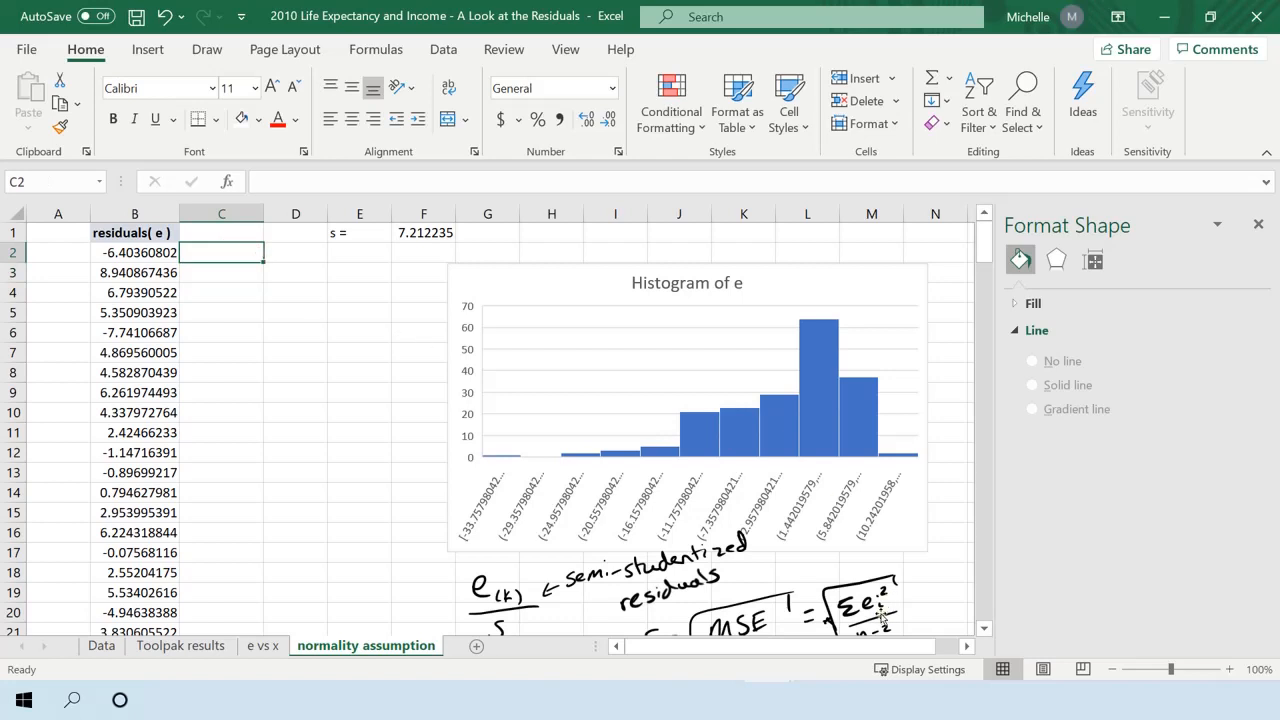
Enter the column header "semi-studentized residuals" in cell C1 beside the residuals header.
{"action": "scroll", "coordinate": [875, 625], "scroll_direction": "down", "scroll_amount": 1}
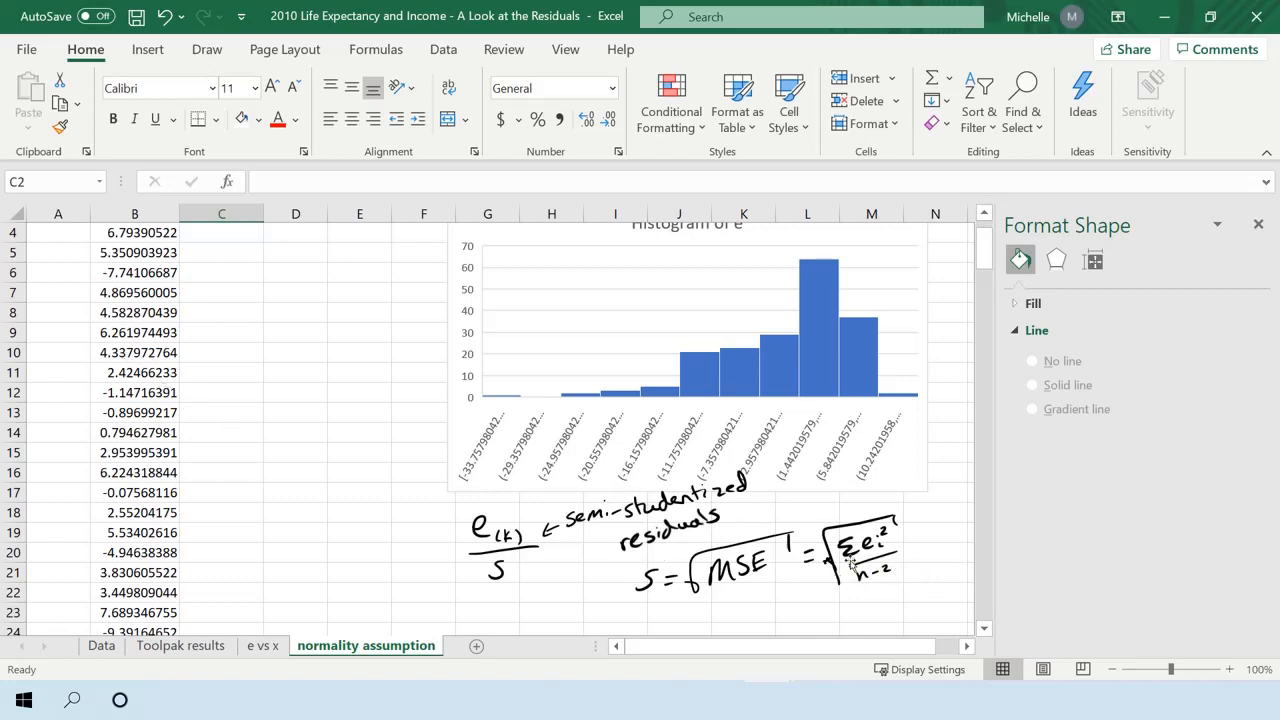
{"action": "scroll", "coordinate": [852, 585], "scroll_direction": "up", "scroll_amount": 3}
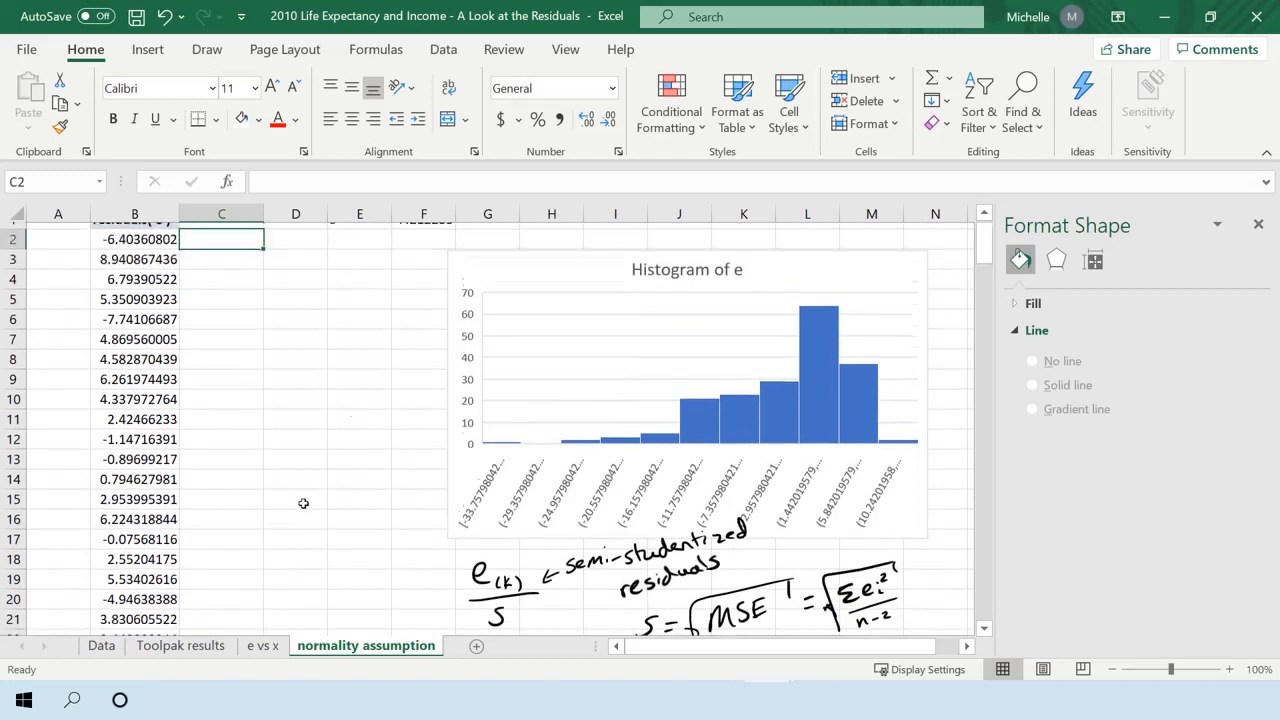
{"action": "left_click", "coordinate": [421, 232]}
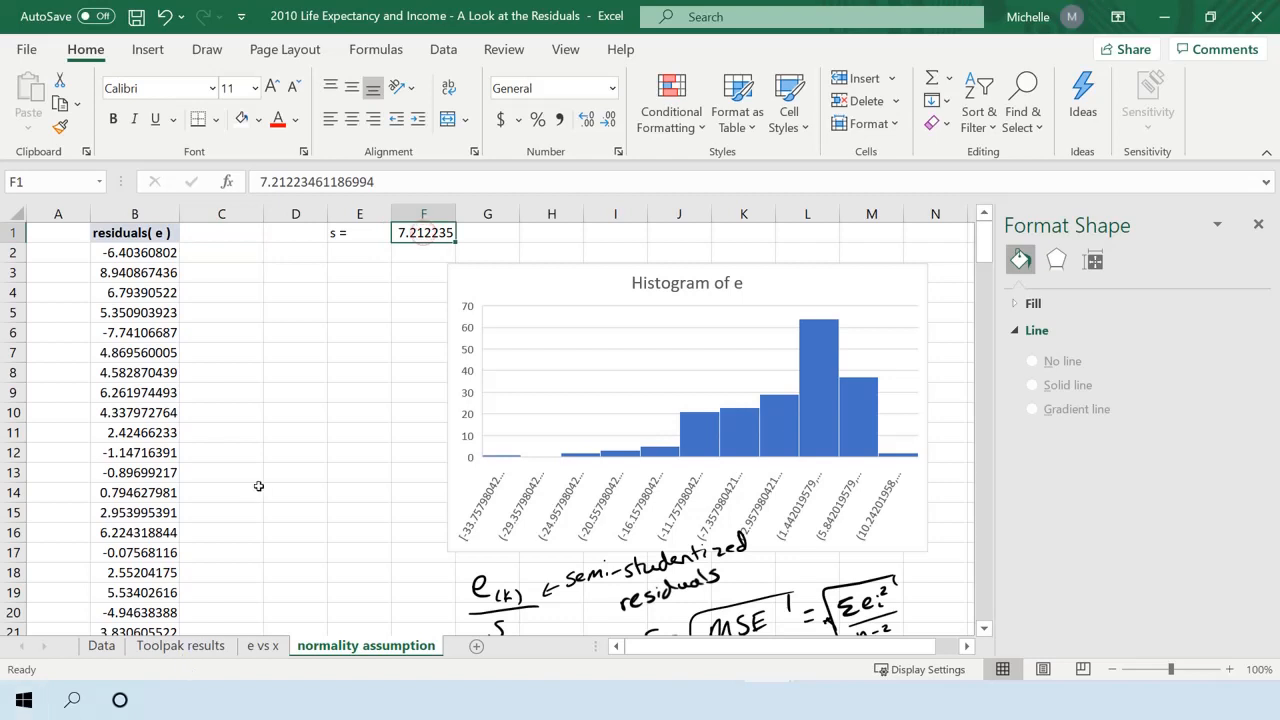
{"action": "left_click", "coordinate": [225, 318]}
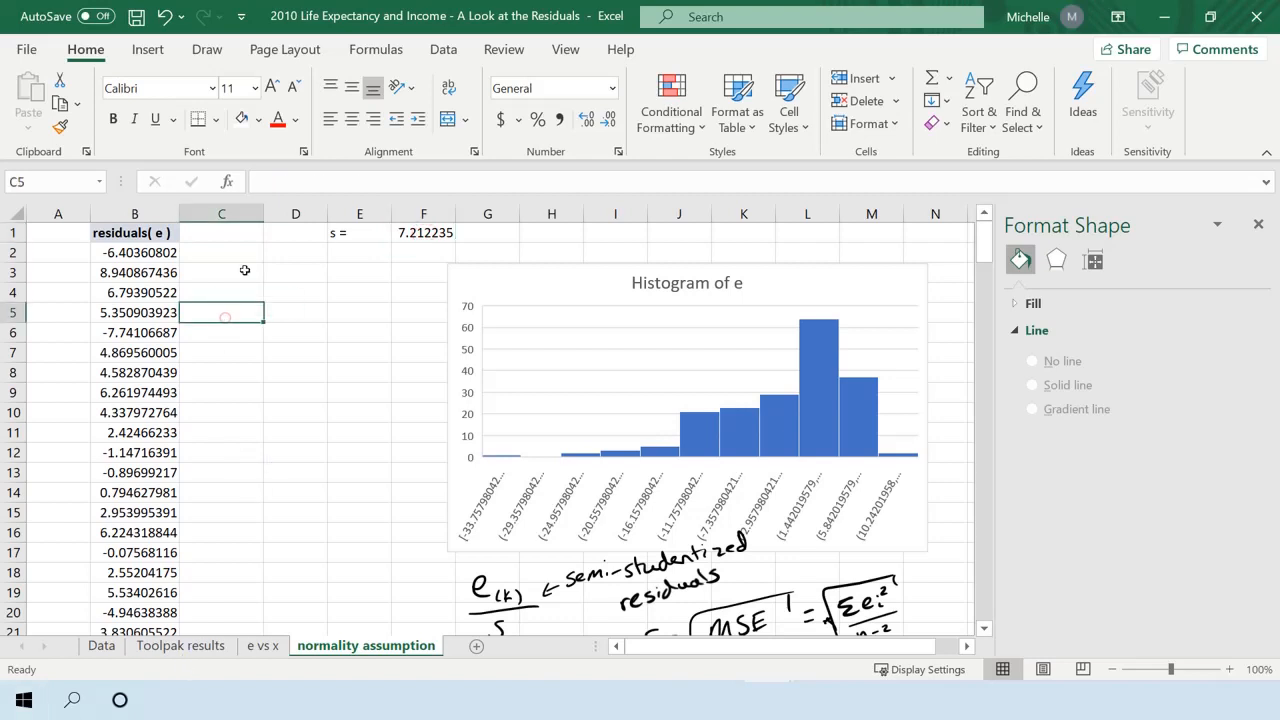
{"action": "left_click", "coordinate": [240, 245]}
{"action": "left_click", "coordinate": [231, 230]}
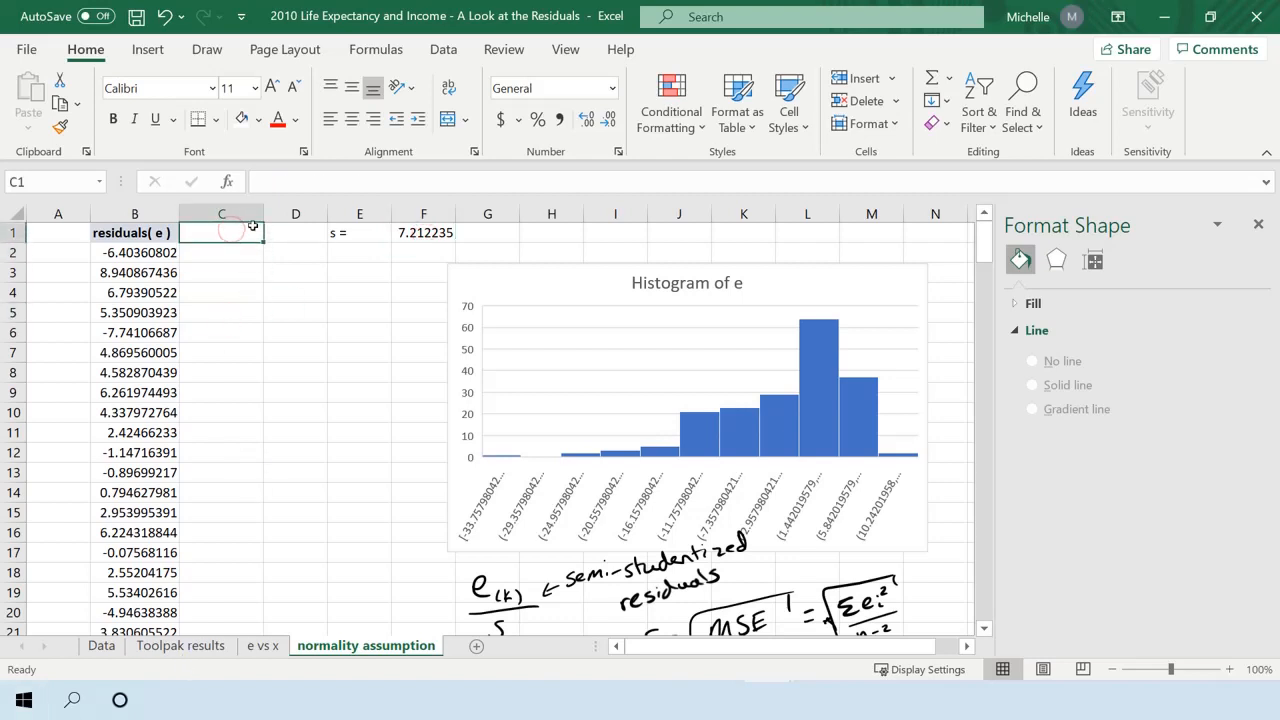
{"action": "type", "text": "semi"}
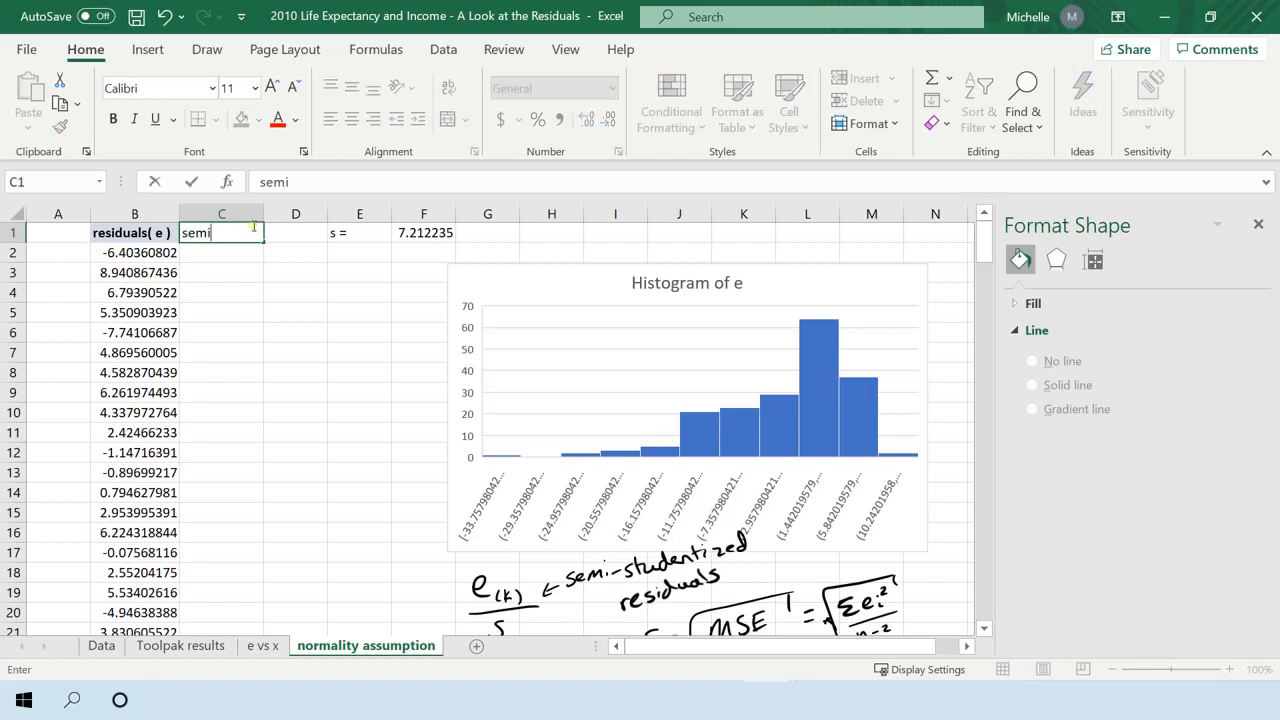
{"action": "type", "text": "-studenti"}
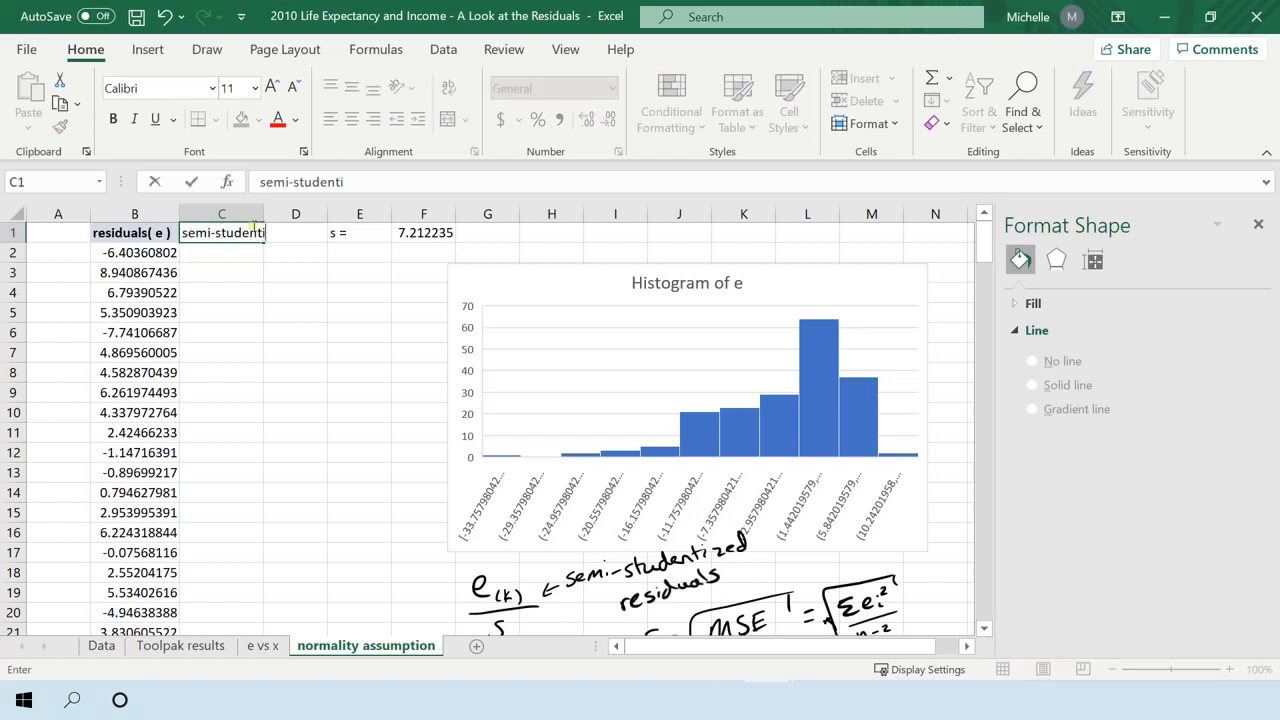
{"action": "type", "text": "zed residual"}
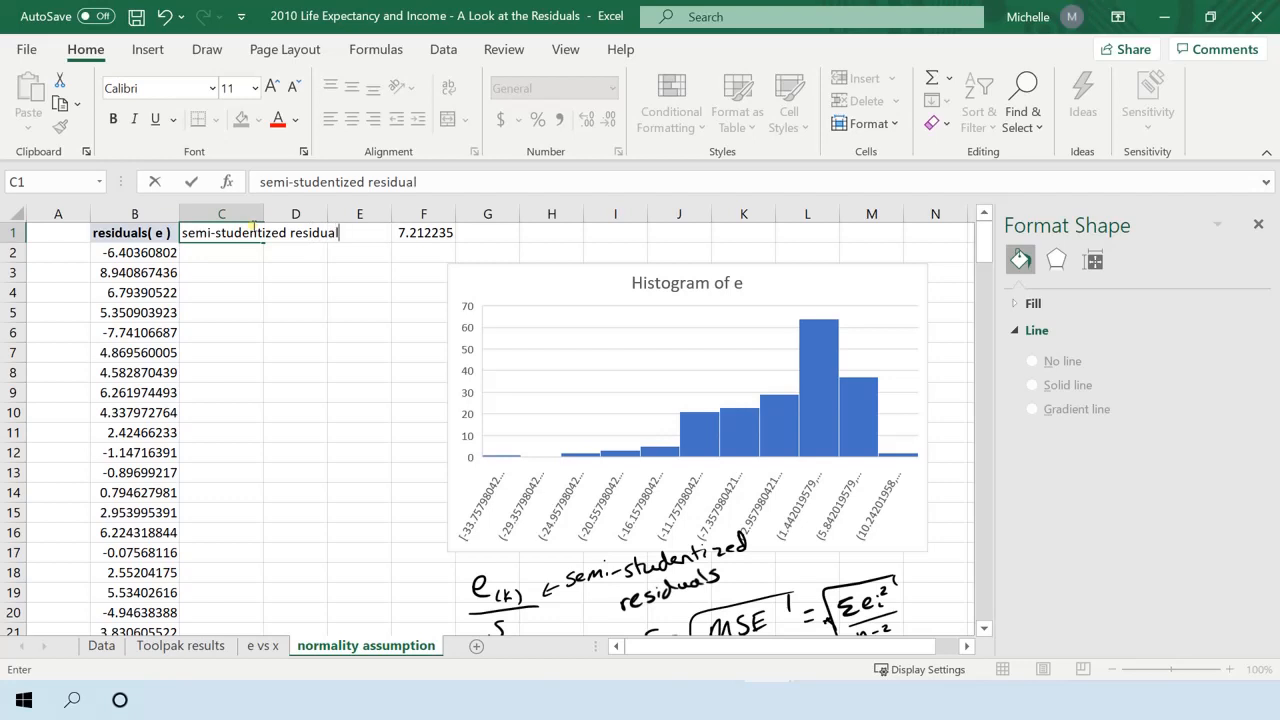
{"action": "type", "text": "s"}
{"action": "key", "text": "Return"}
Change the residuals header in cell B1 to "ordered residuals( e )".
{"action": "key", "text": "Up"}
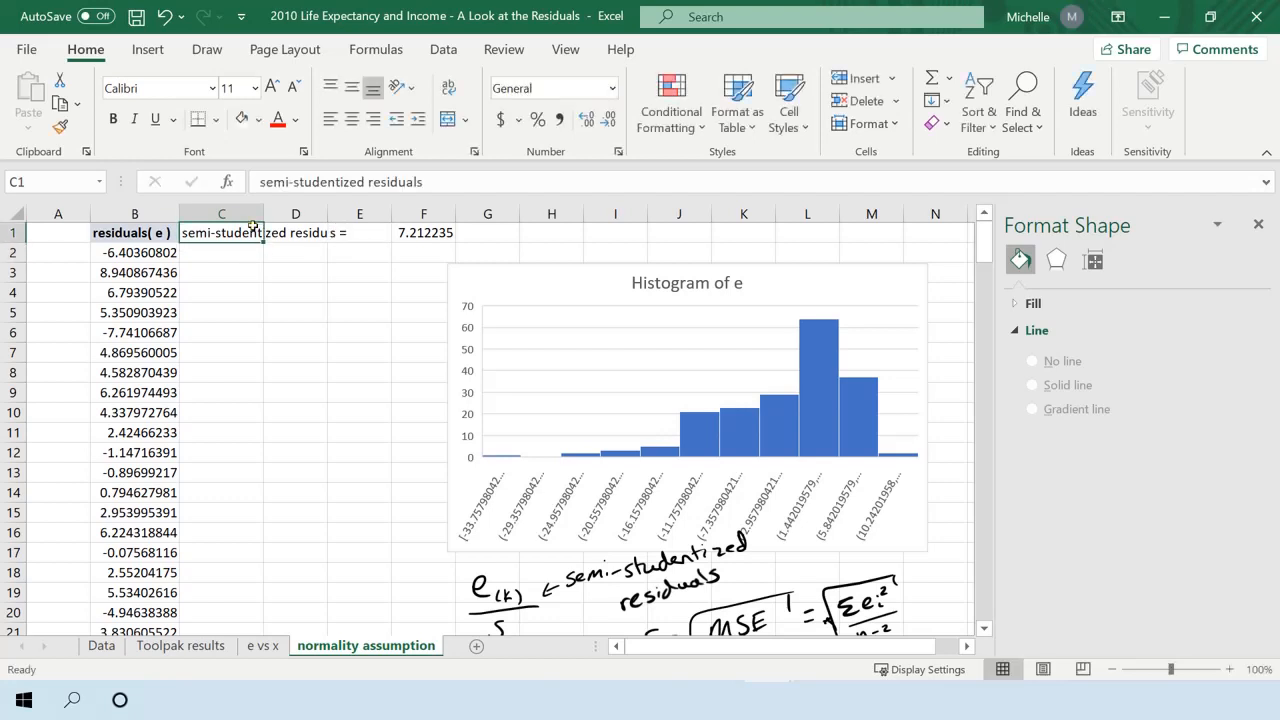
{"action": "key", "text": "Left"}
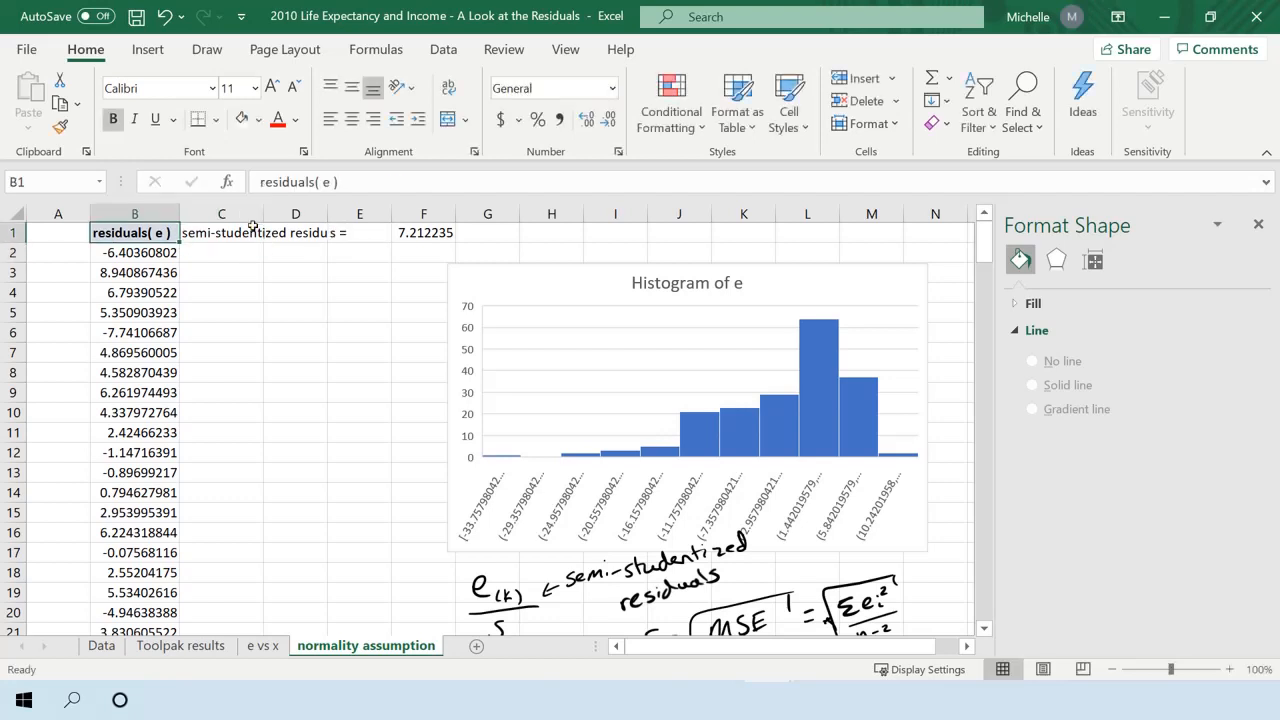
{"action": "double_click", "coordinate": [96, 232]}
{"action": "type", "text": "ordered"}
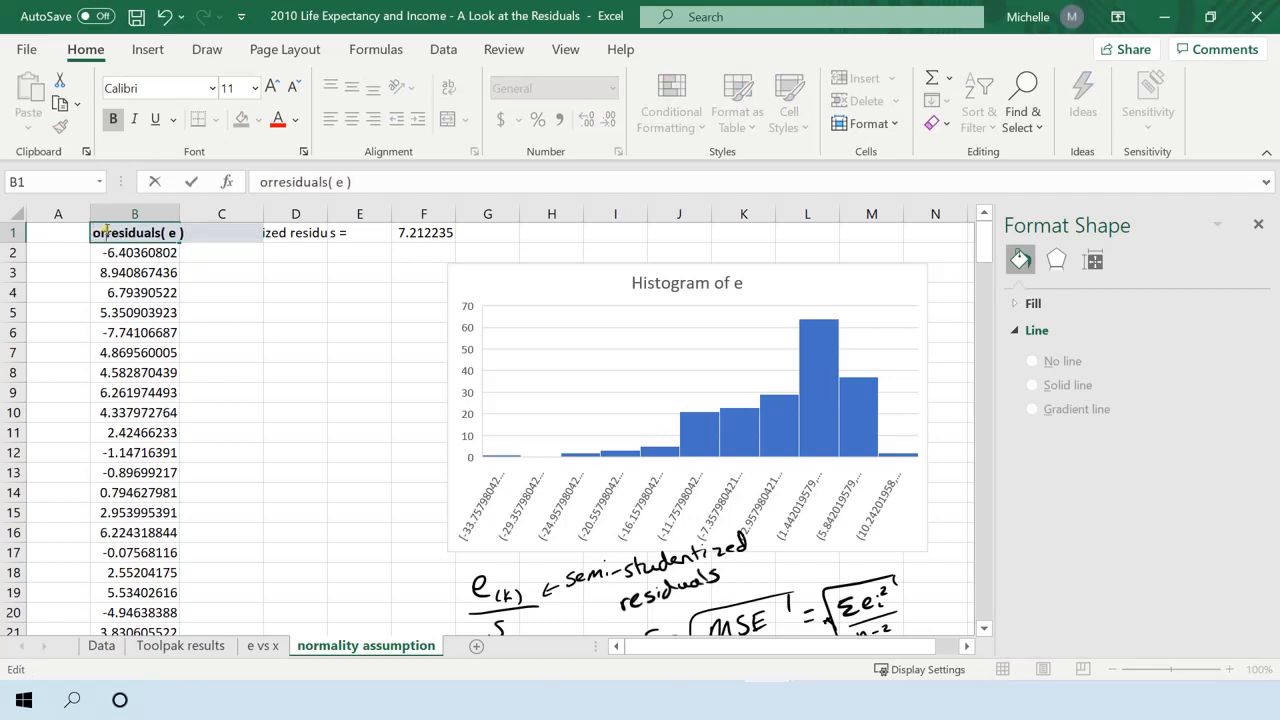
{"action": "key", "text": "Return"}
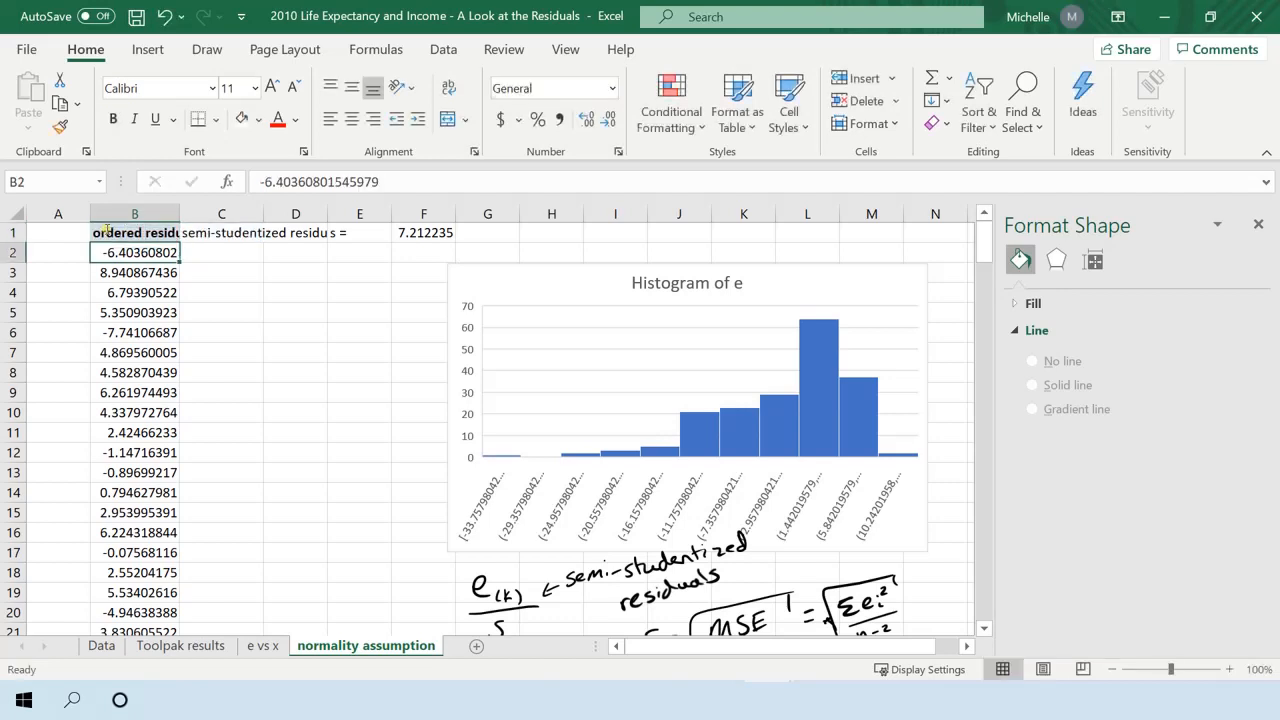
Sort only column B by the ordered residuals from smallest to largest, without expanding the selection to neighbouring data.
{"action": "left_click", "coordinate": [136, 214]}
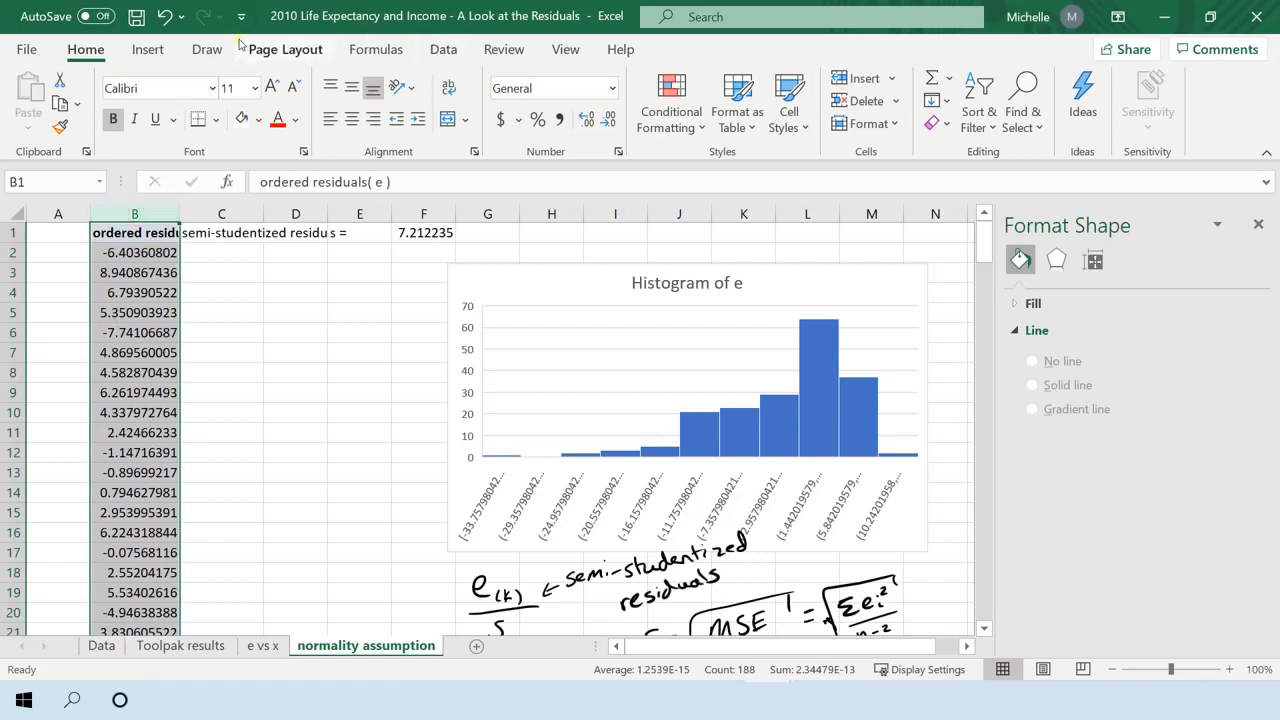
{"action": "left_click", "coordinate": [443, 49]}
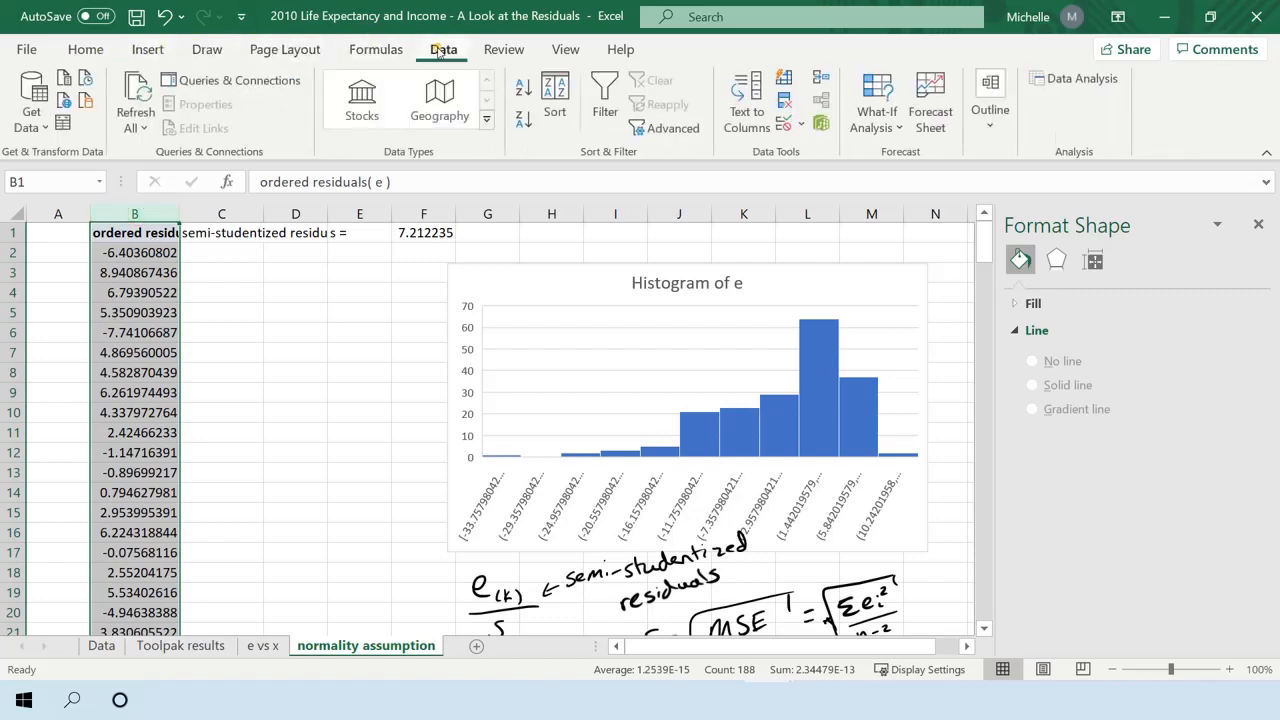
{"action": "left_click", "coordinate": [554, 97]}
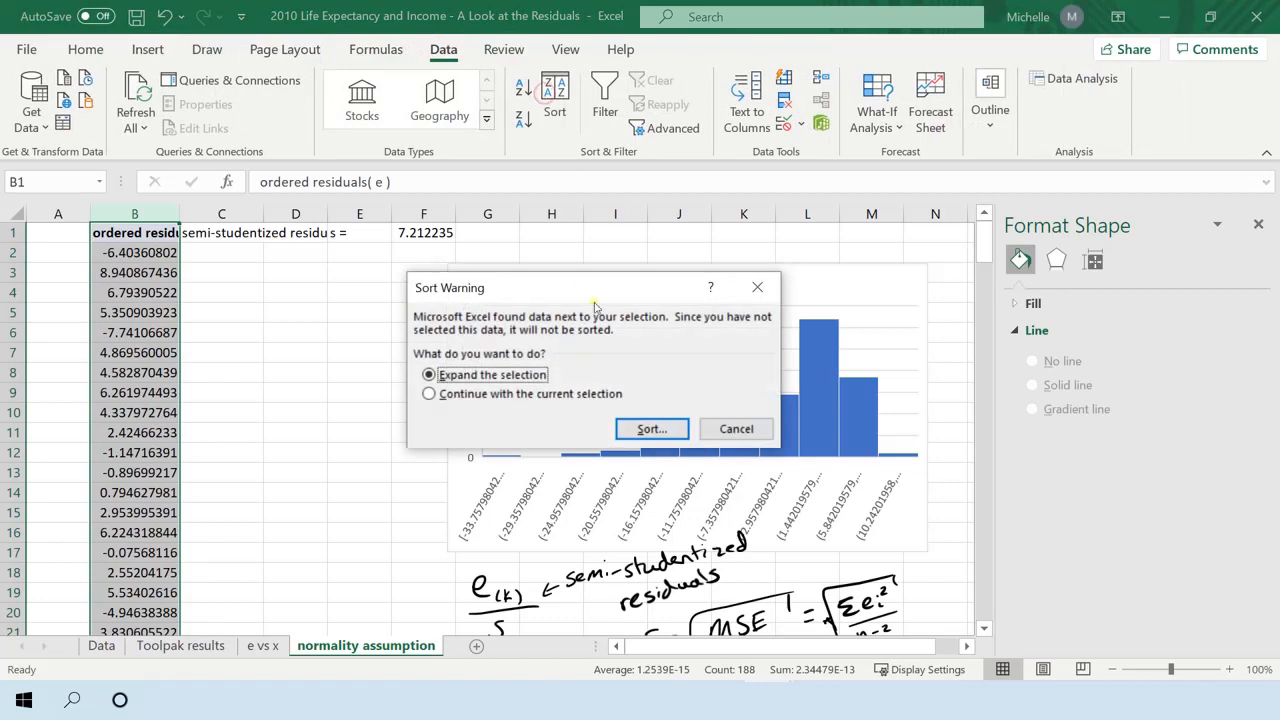
{"action": "left_click", "coordinate": [505, 396]}
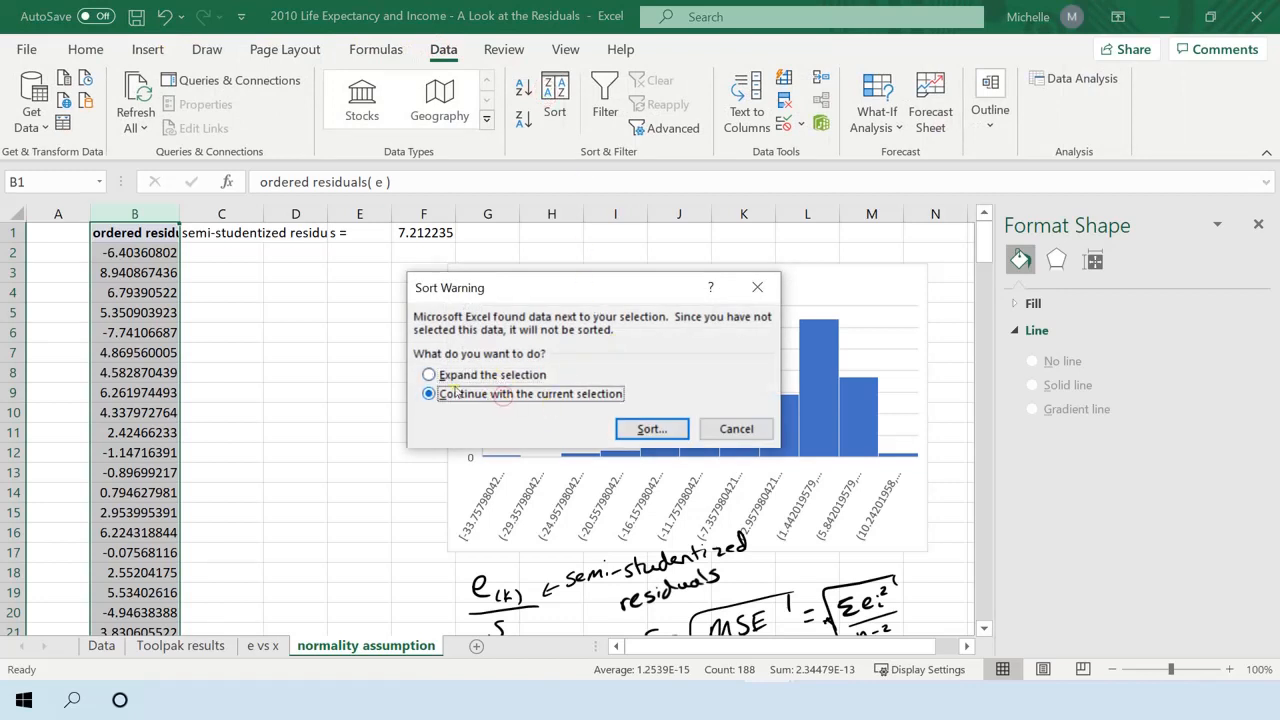
{"action": "left_click", "coordinate": [648, 429]}
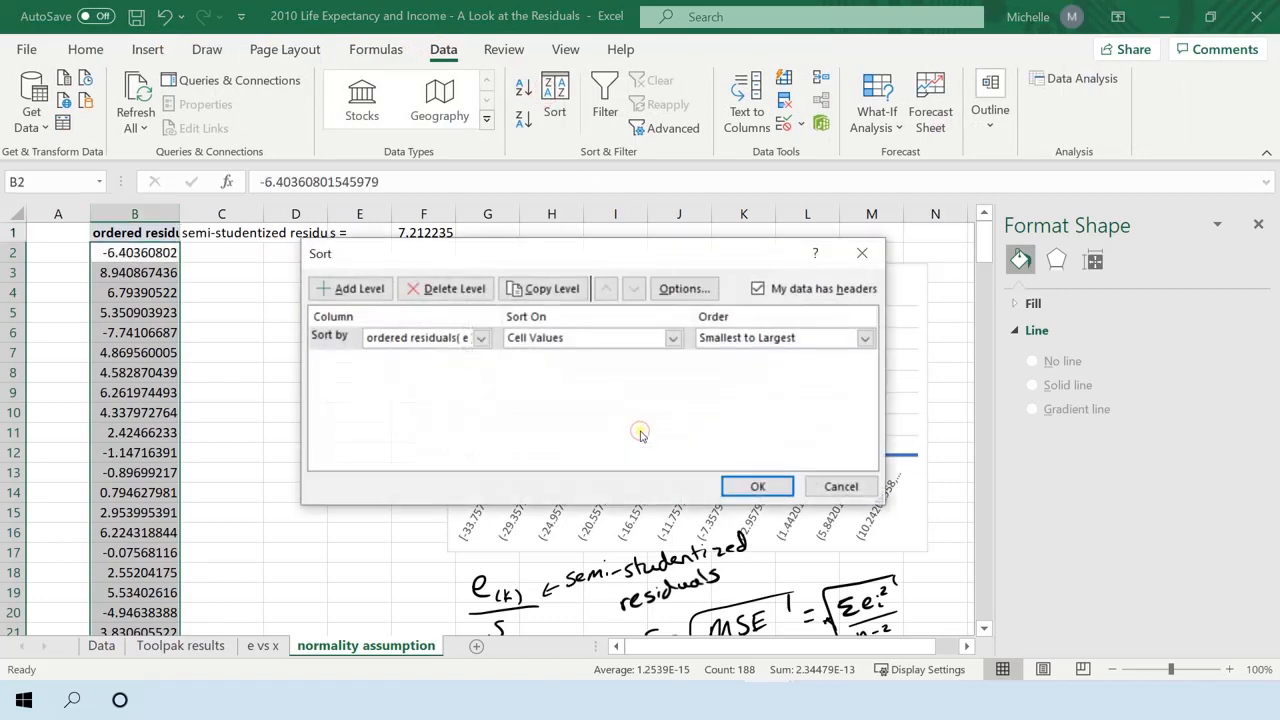
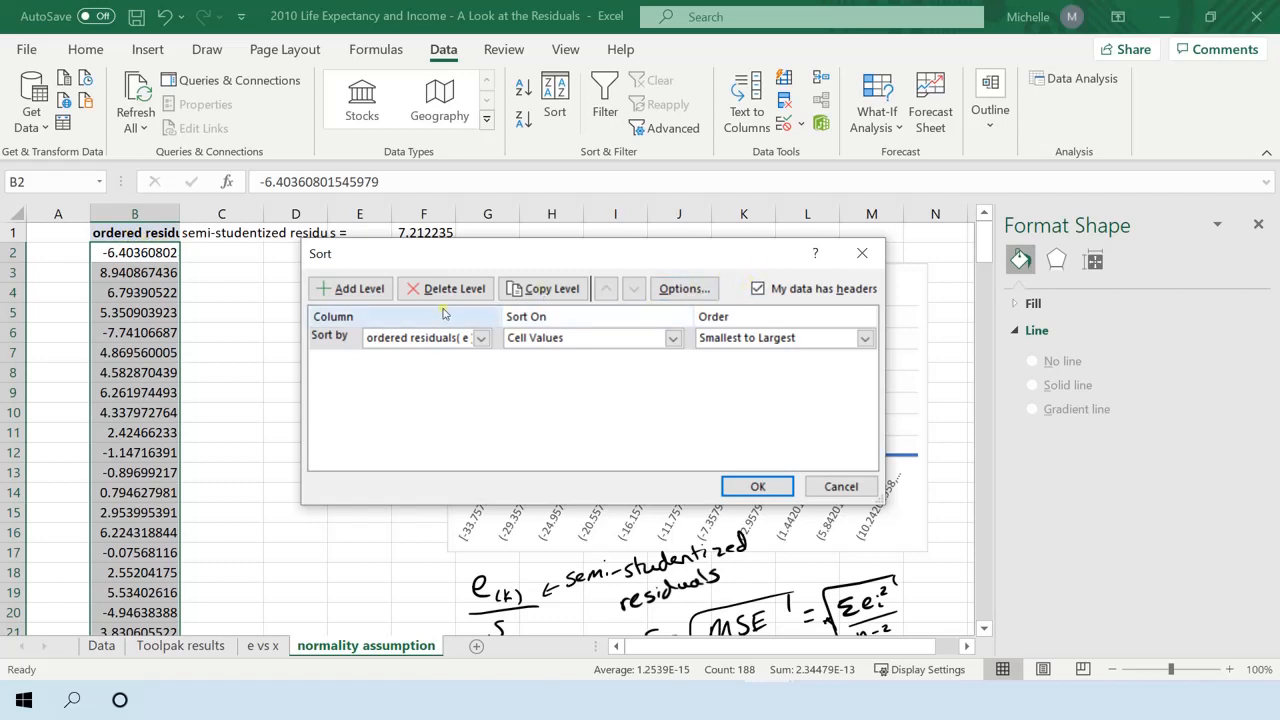
Apply the sort on column B's cell values in smallest-to-largest order, treating the first row as a header.
{"action": "left_click", "coordinate": [437, 338]}
{"action": "left_click", "coordinate": [437, 338]}
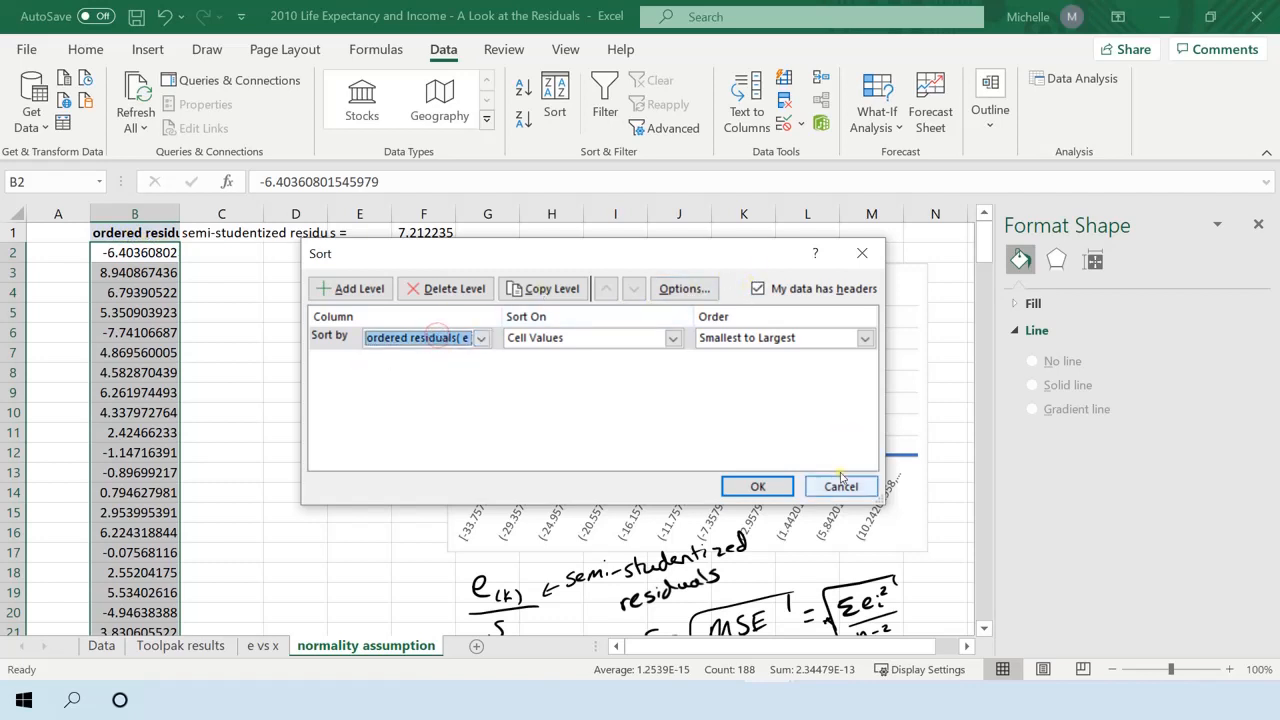
{"action": "left_click", "coordinate": [758, 486]}
{"action": "left_click", "coordinate": [120, 253]}
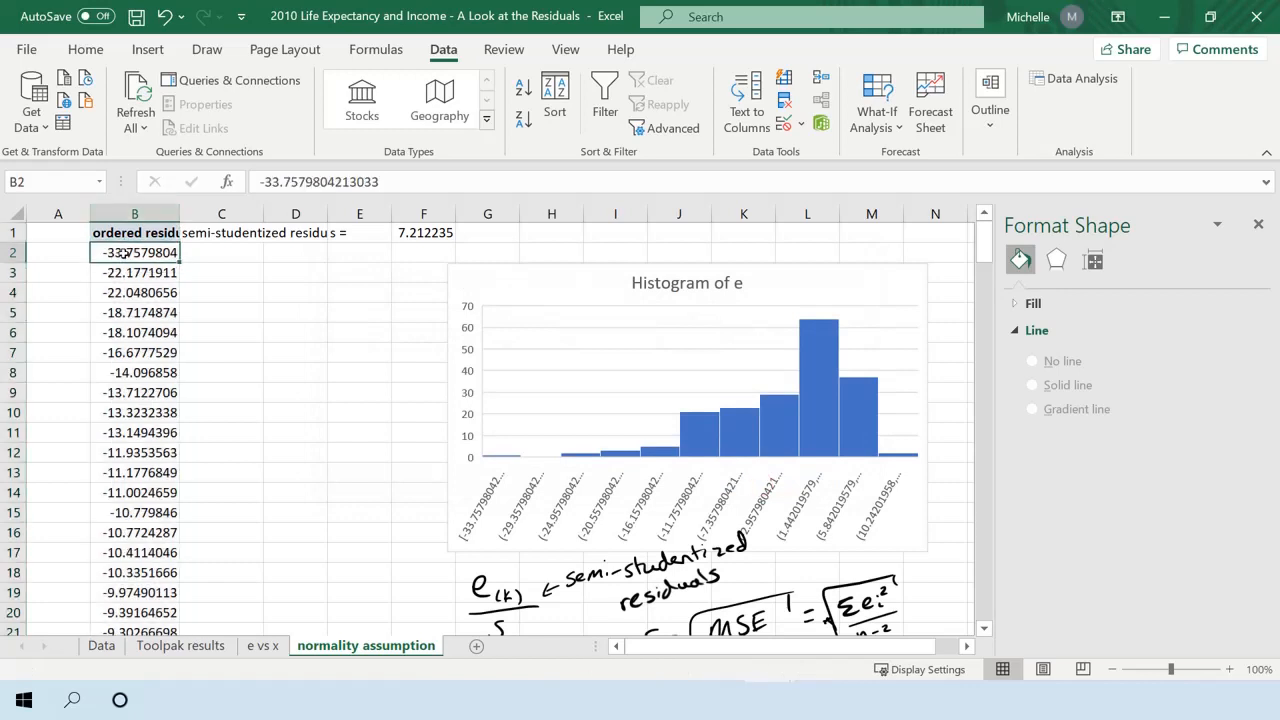
Enter the formula =B2/$F$1 in cell C2 to divide the first ordered residual by s.
{"action": "left_click", "coordinate": [232, 251]}
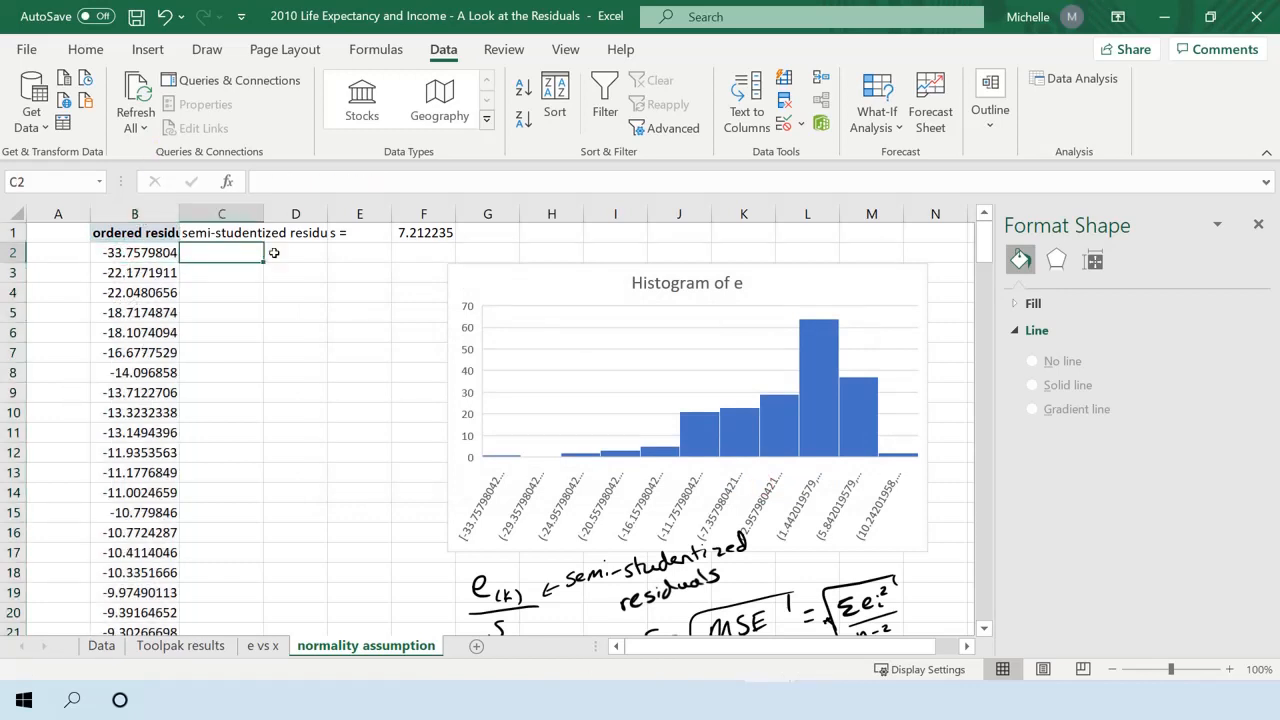
{"action": "type", "text": "="}
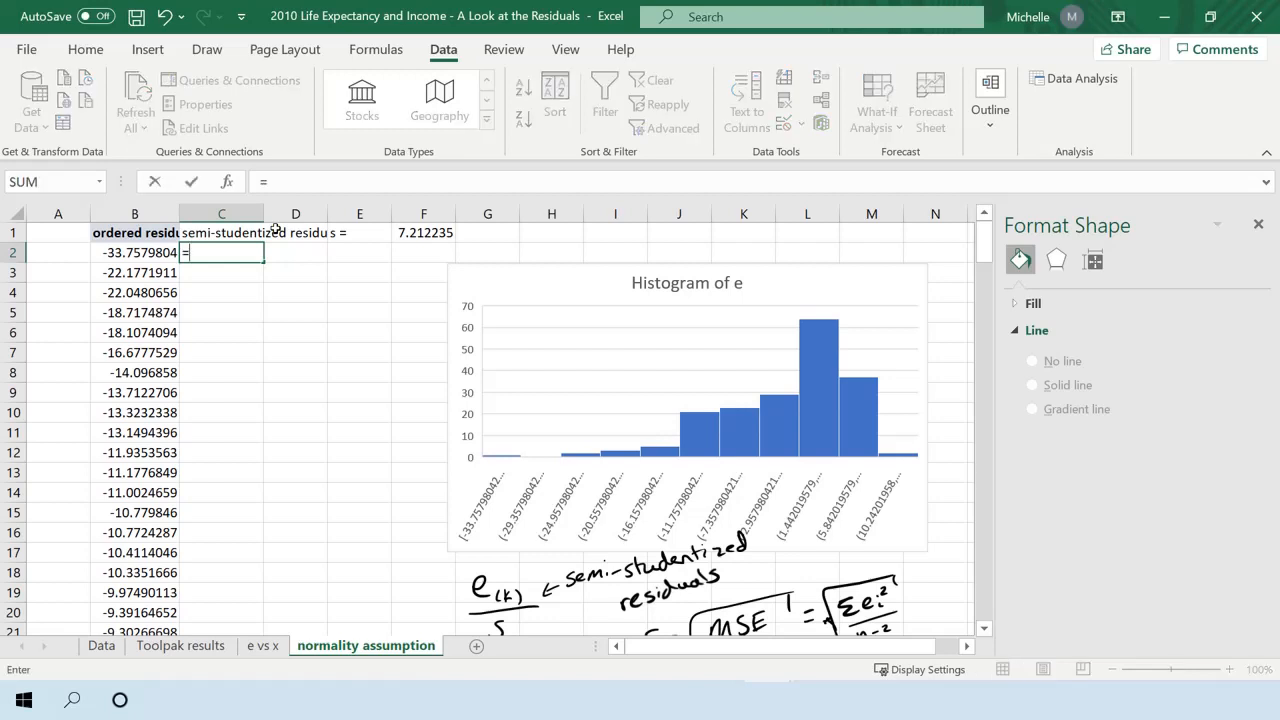
{"action": "key", "text": "Left"}
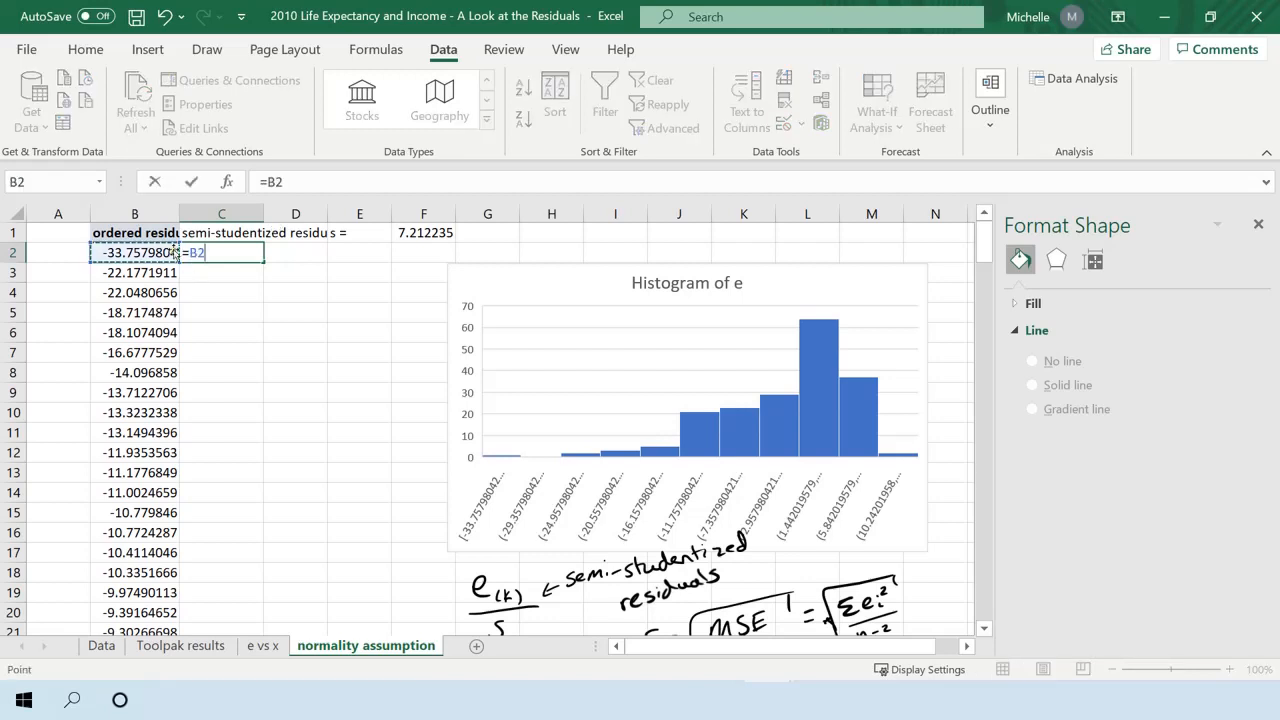
{"action": "type", "text": "/"}
{"action": "left_click", "coordinate": [430, 238]}
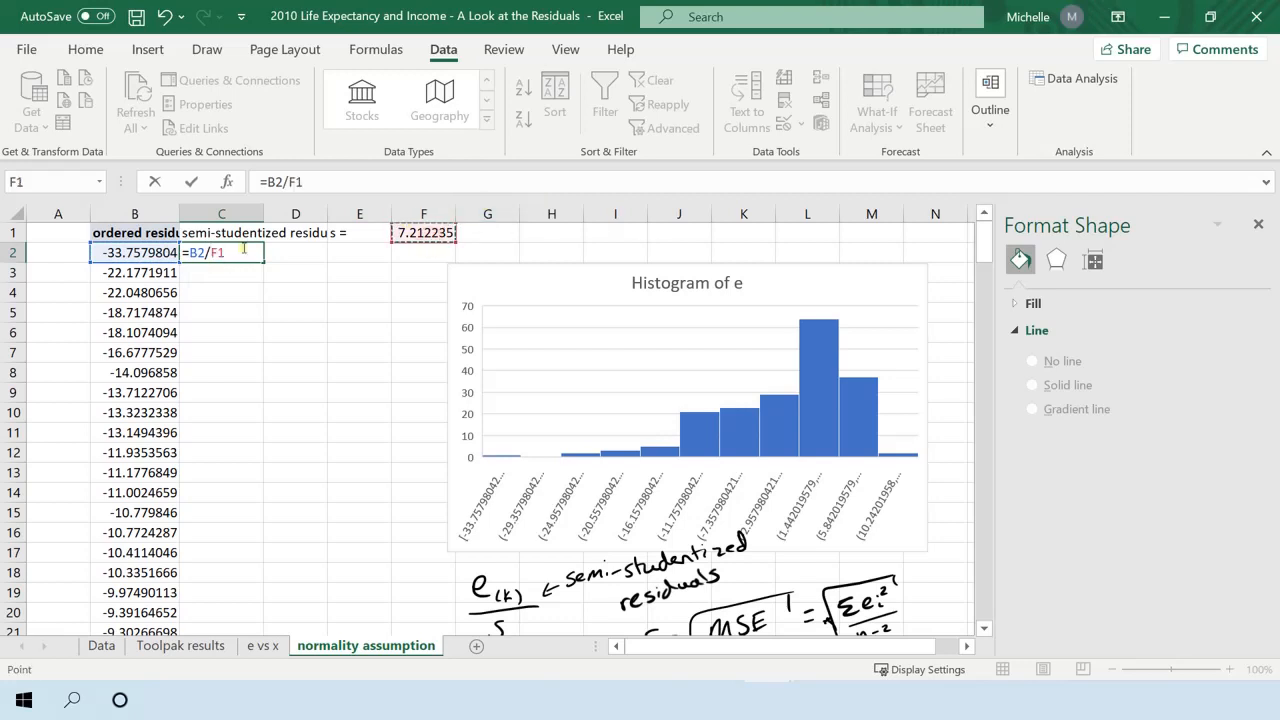
{"action": "left_click", "coordinate": [207, 253]}
{"action": "type", "text": "$"}
{"action": "left_click", "coordinate": [230, 251]}
{"action": "type", "text": "$F"}
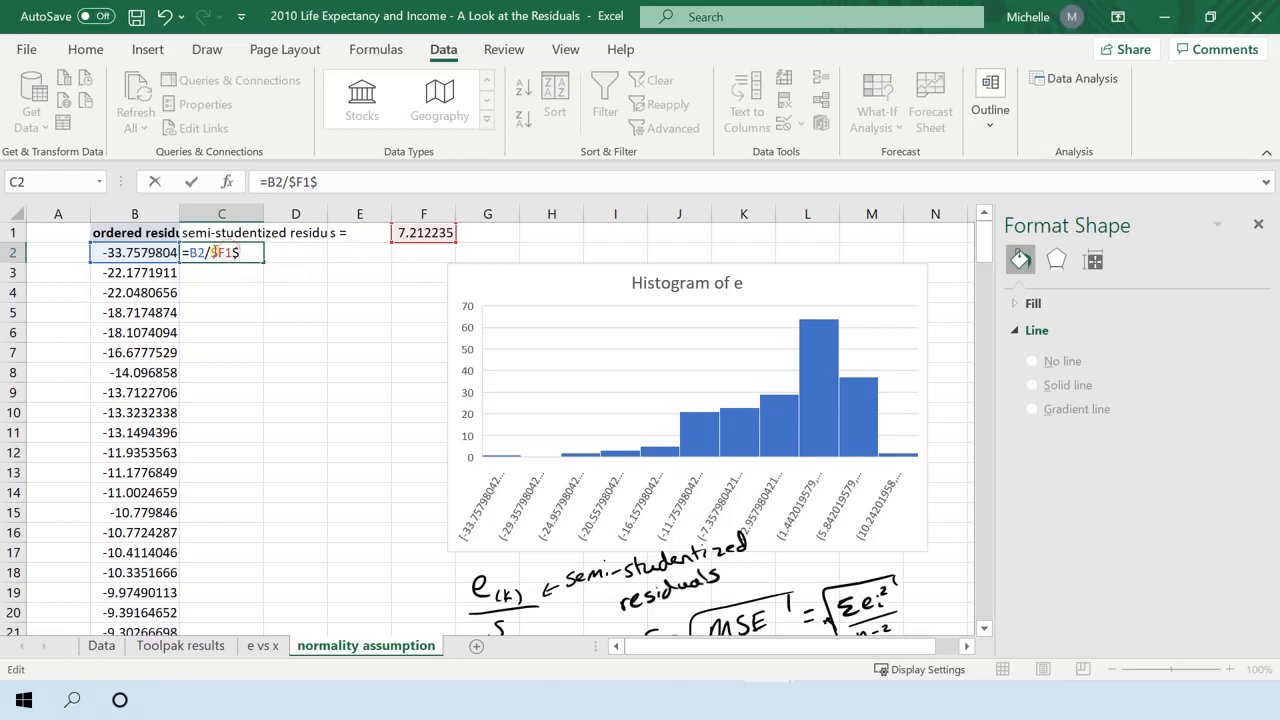
{"action": "type", "text": "$"}
{"action": "key", "text": "Return"}
{"action": "left_click", "coordinate": [240, 252]}
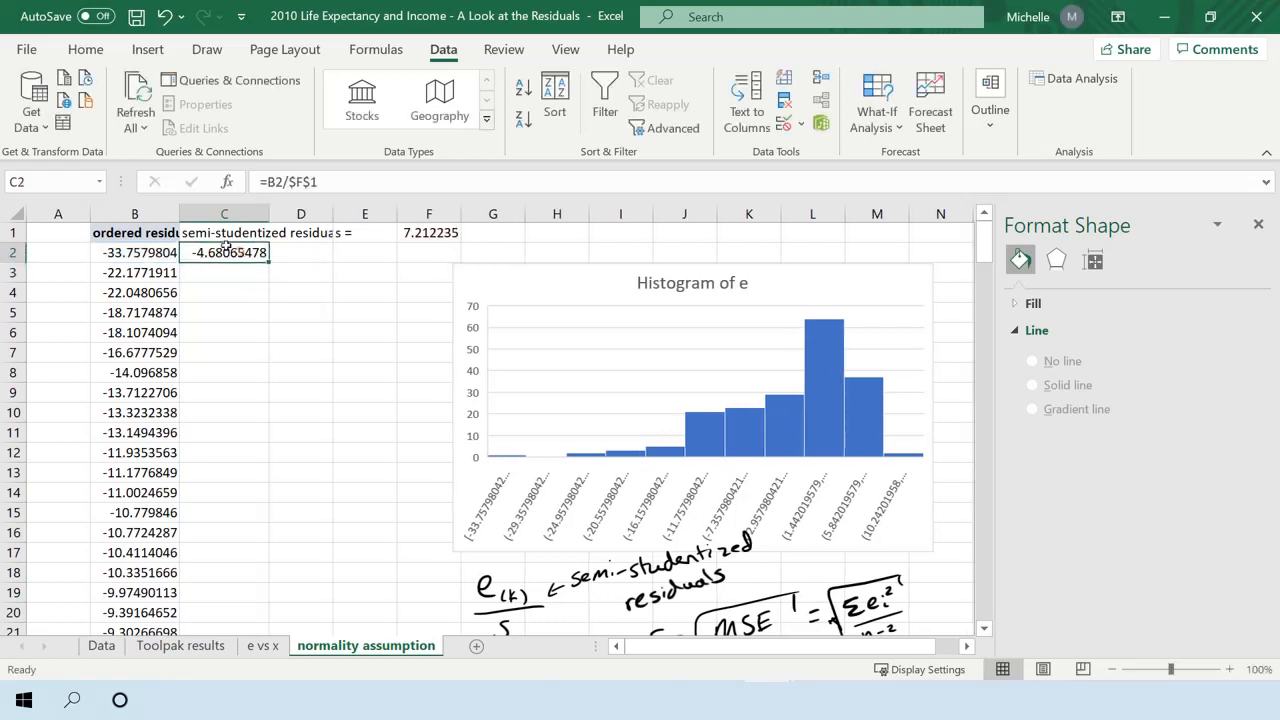
Wrap the "semi-studentized residuals" header in C1 and adjust the widths of columns B and C to fit their headers.
{"action": "double_click", "coordinate": [180, 214]}
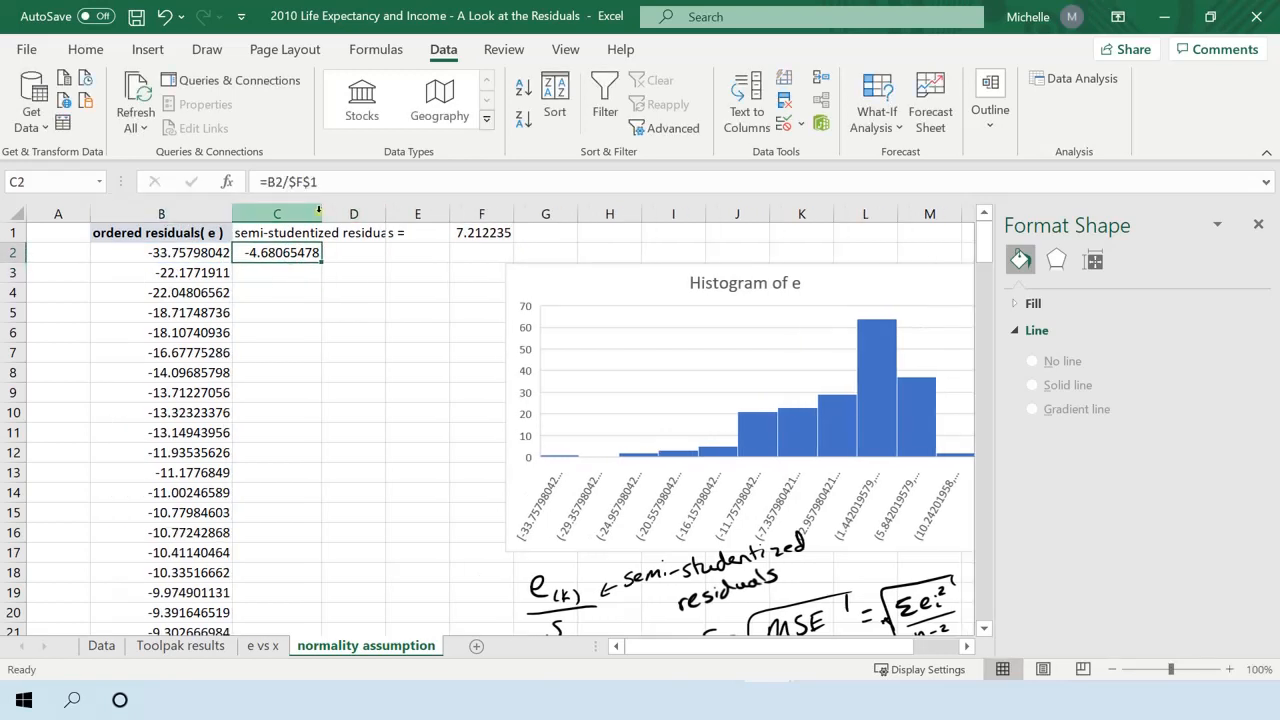
{"action": "left_click", "coordinate": [298, 234]}
{"action": "left_click", "coordinate": [104, 50]}
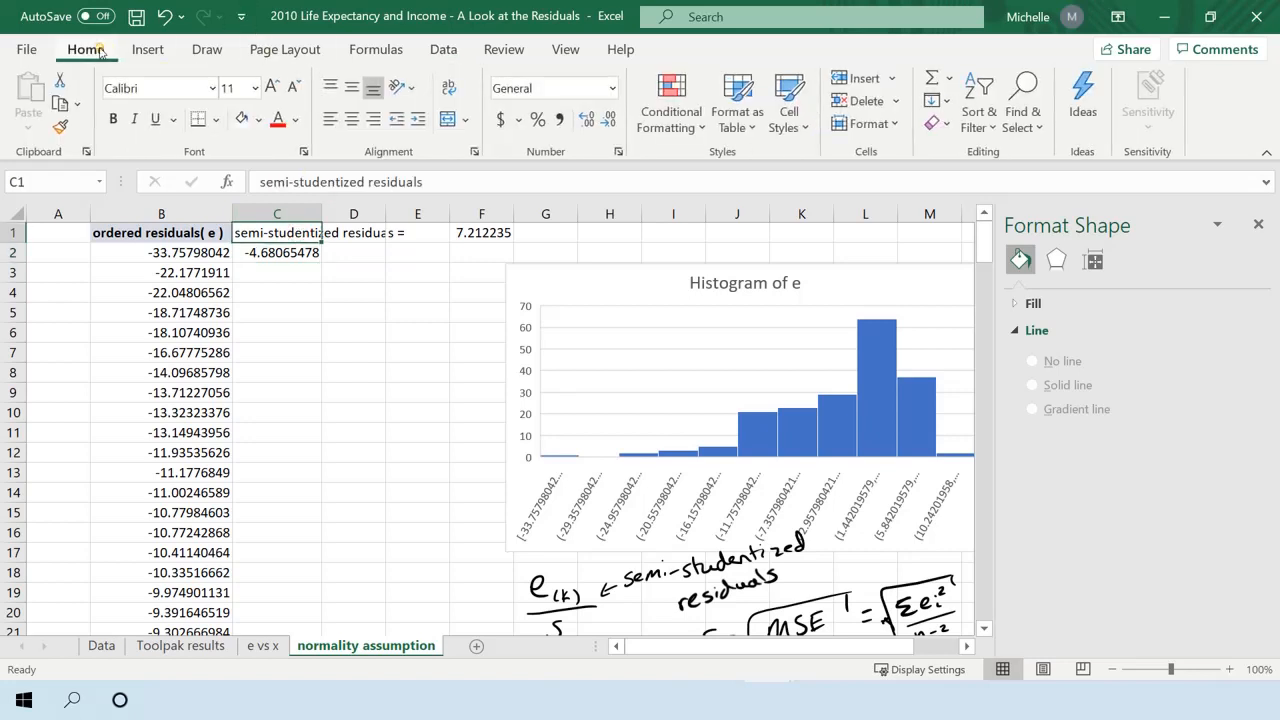
{"action": "left_click", "coordinate": [448, 88]}
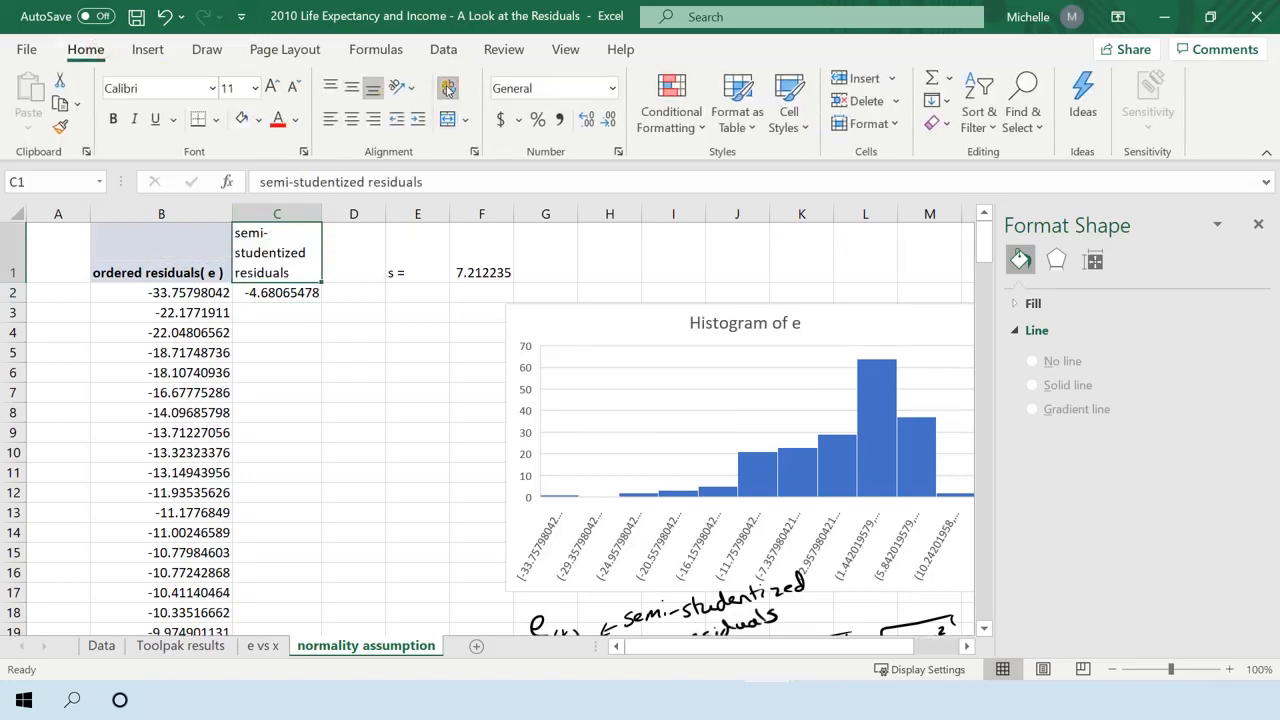
{"action": "left_click_drag", "start_coordinate": [322, 214], "coordinate": [350, 215]}
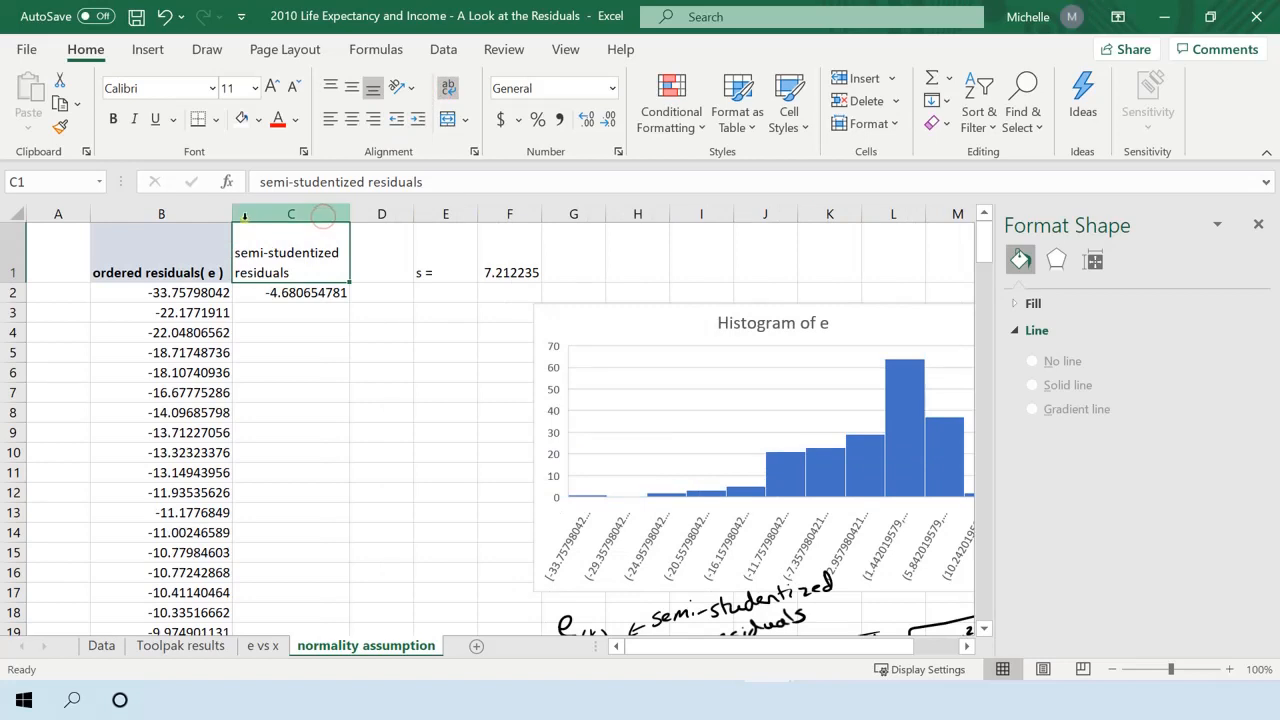
{"action": "left_click_drag", "start_coordinate": [232, 214], "coordinate": [224, 214]}
Center and wrap the "ordered residuals( e )" header in B1, and narrow columns B and C.
{"action": "left_click", "coordinate": [186, 263]}
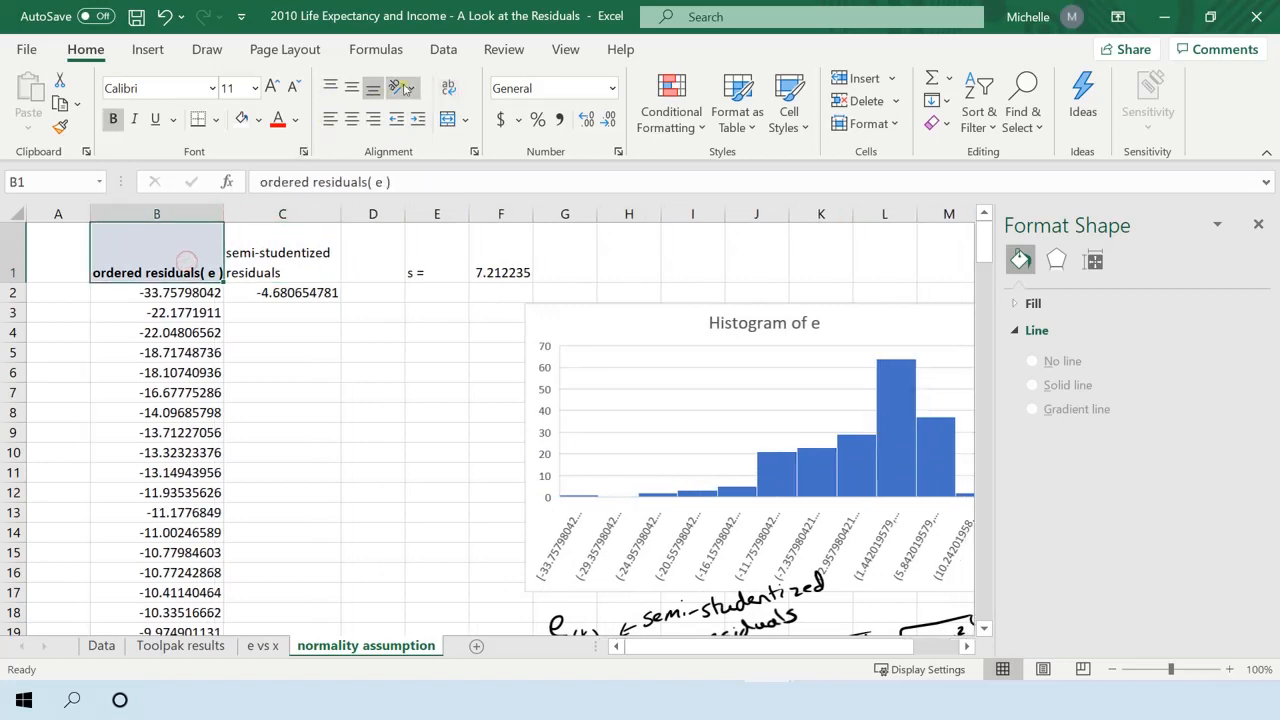
{"action": "left_click", "coordinate": [448, 118]}
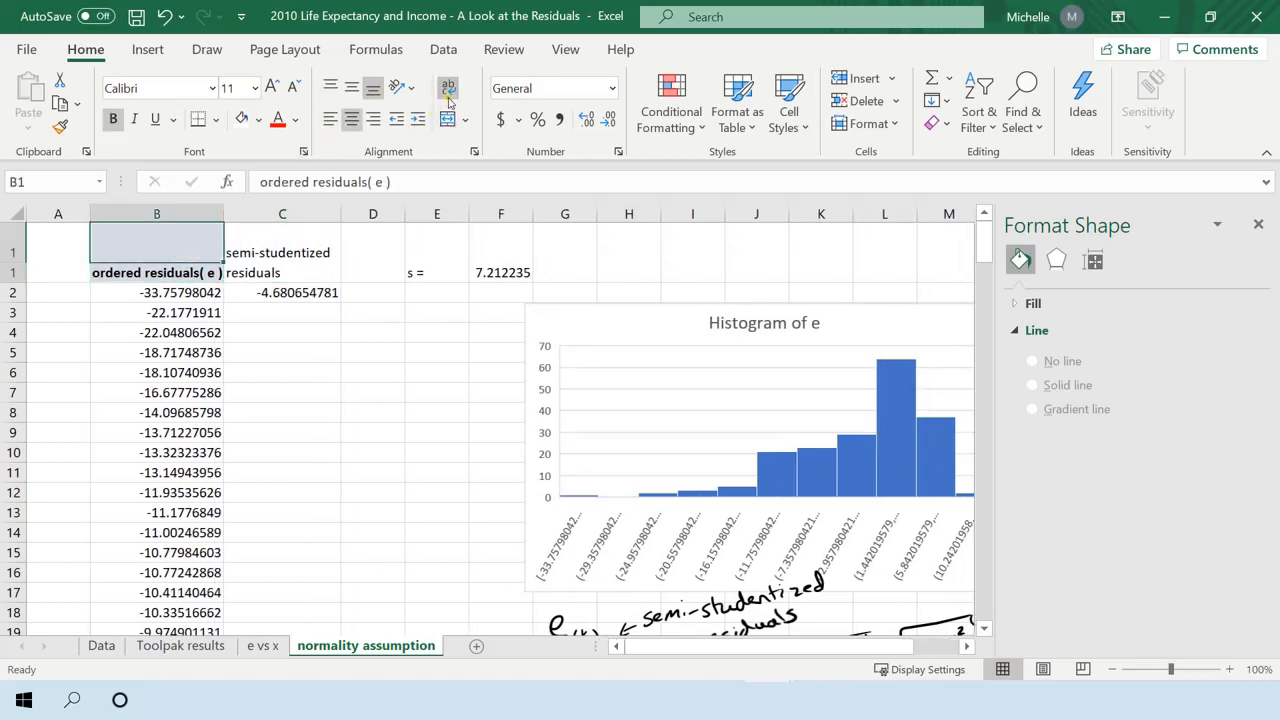
{"action": "left_click", "coordinate": [448, 88]}
{"action": "left_click_drag", "start_coordinate": [224, 212], "coordinate": [191, 211]}
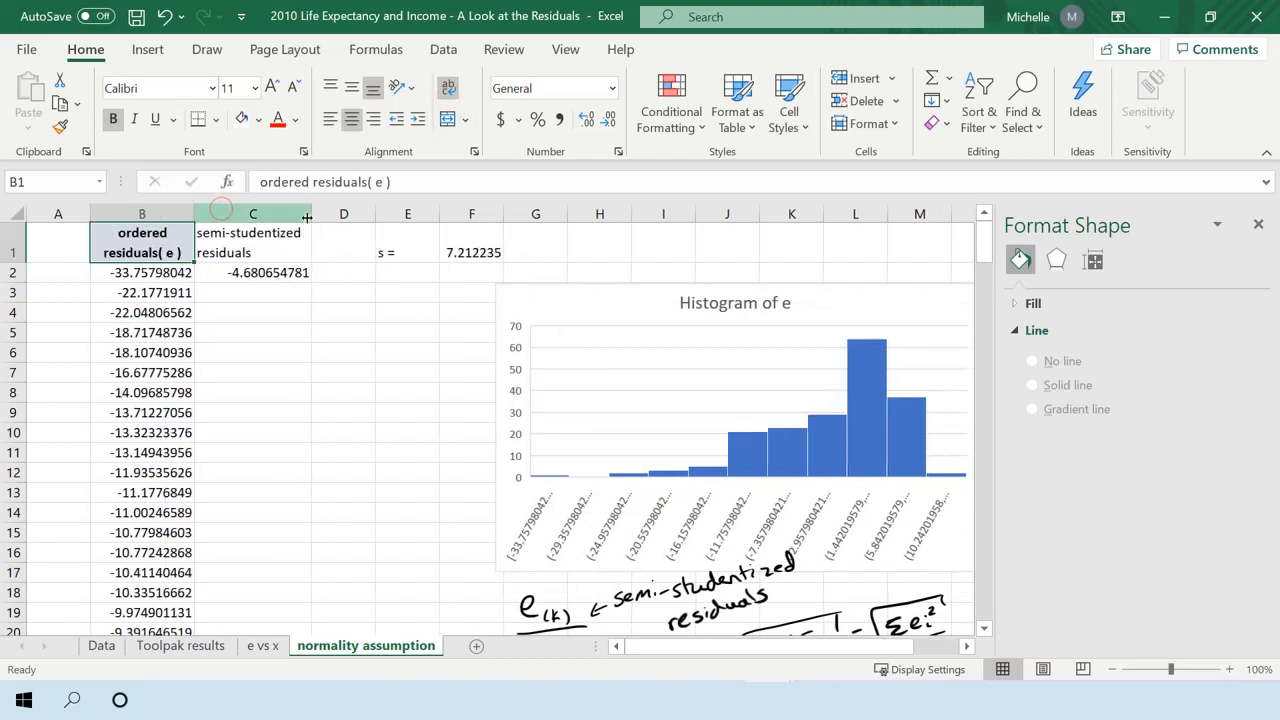
{"action": "left_click_drag", "start_coordinate": [311, 214], "coordinate": [308, 214]}
Check the formula in C2 and fill it down column C for all the ordered residuals.
{"action": "left_click", "coordinate": [252, 266]}
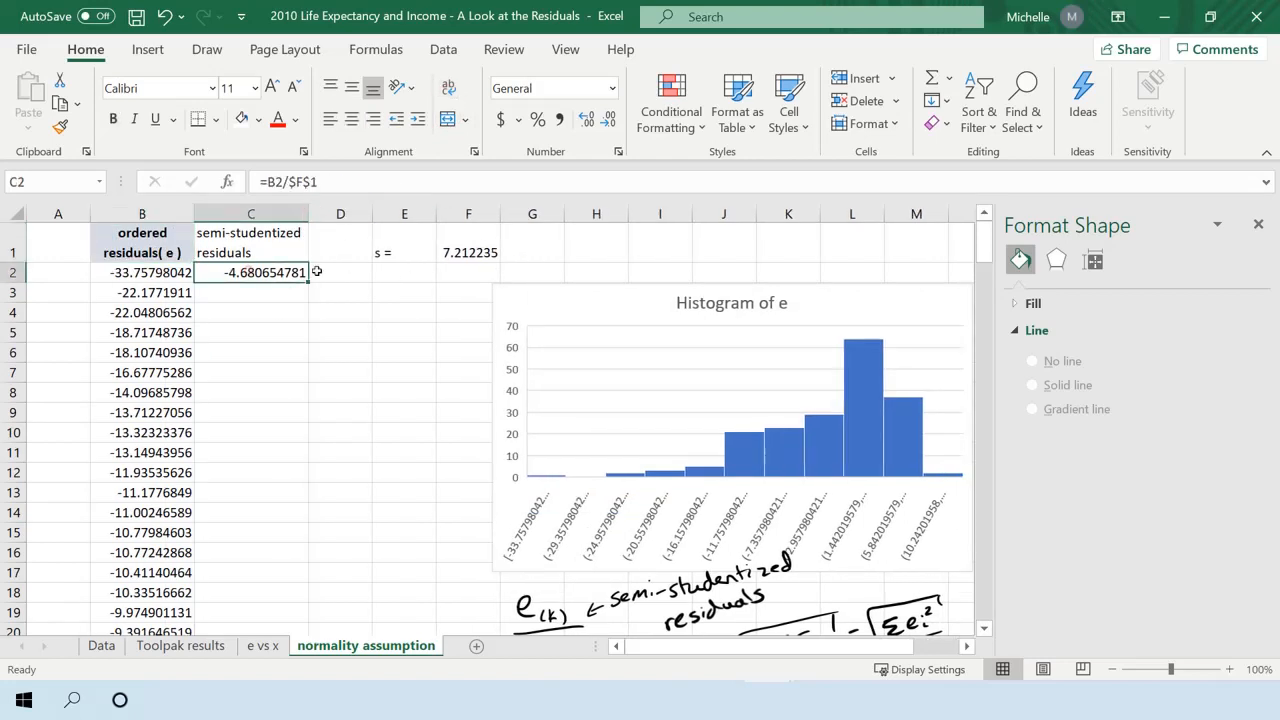
{"action": "double_click", "coordinate": [284, 276]}
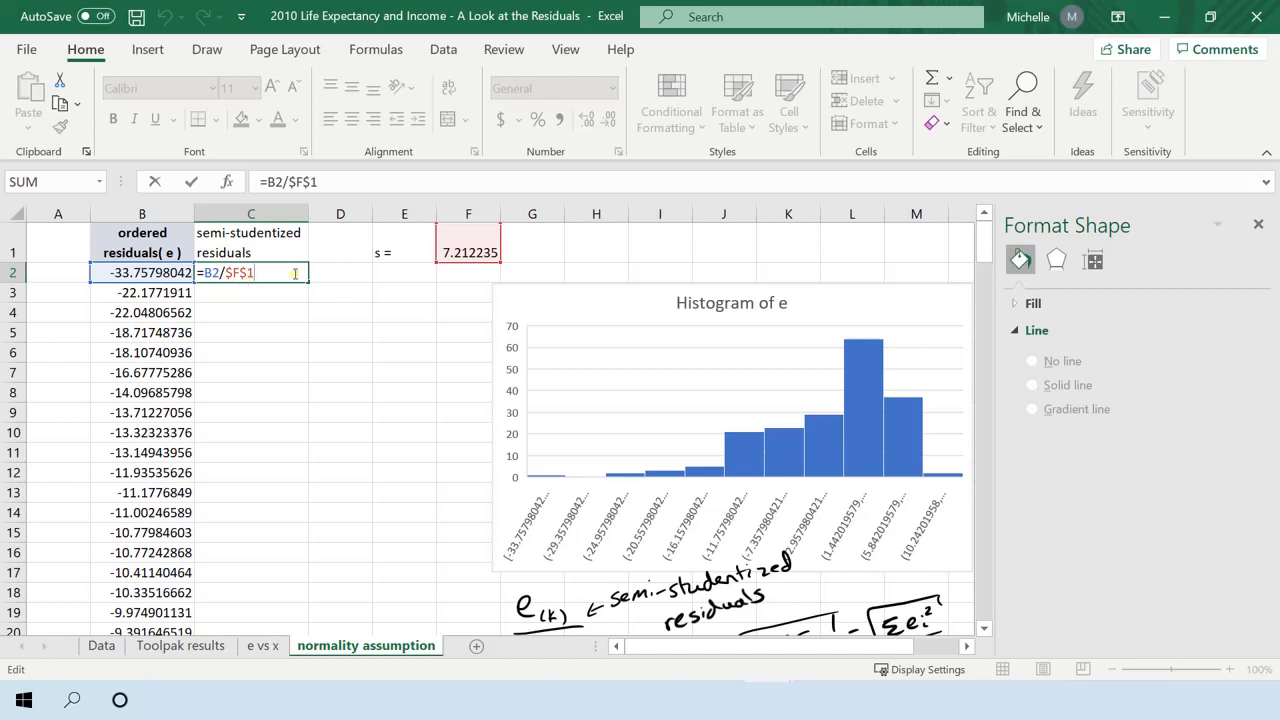
{"action": "key", "text": "Return"}
{"action": "left_click", "coordinate": [284, 272]}
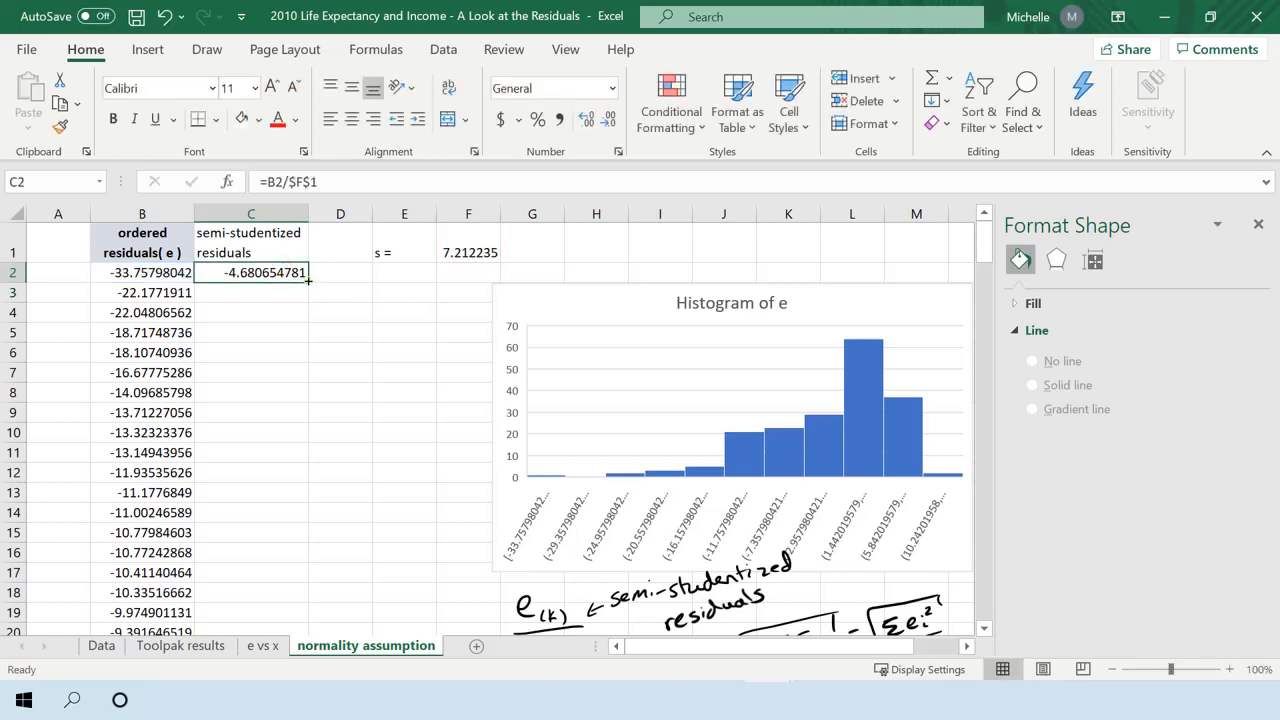
{"action": "double_click", "coordinate": [308, 281]}
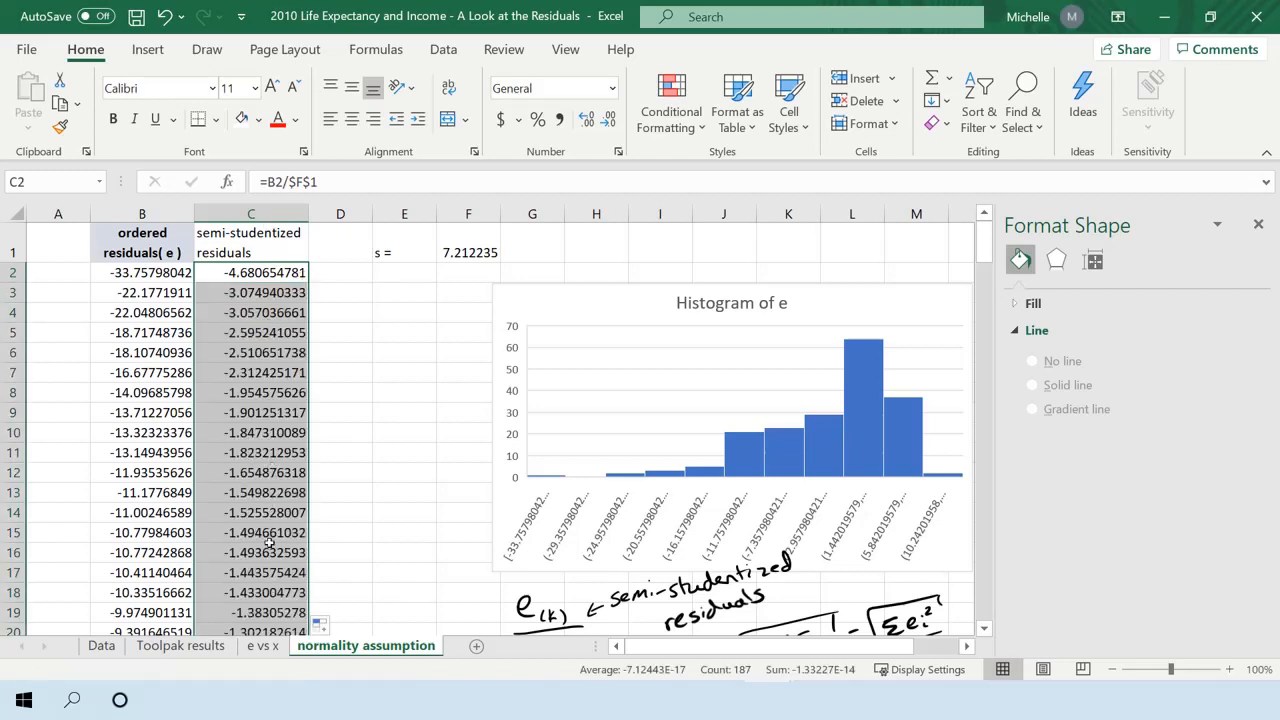
{"action": "left_click", "coordinate": [404, 372]}
{"action": "left_click", "coordinate": [330, 370]}
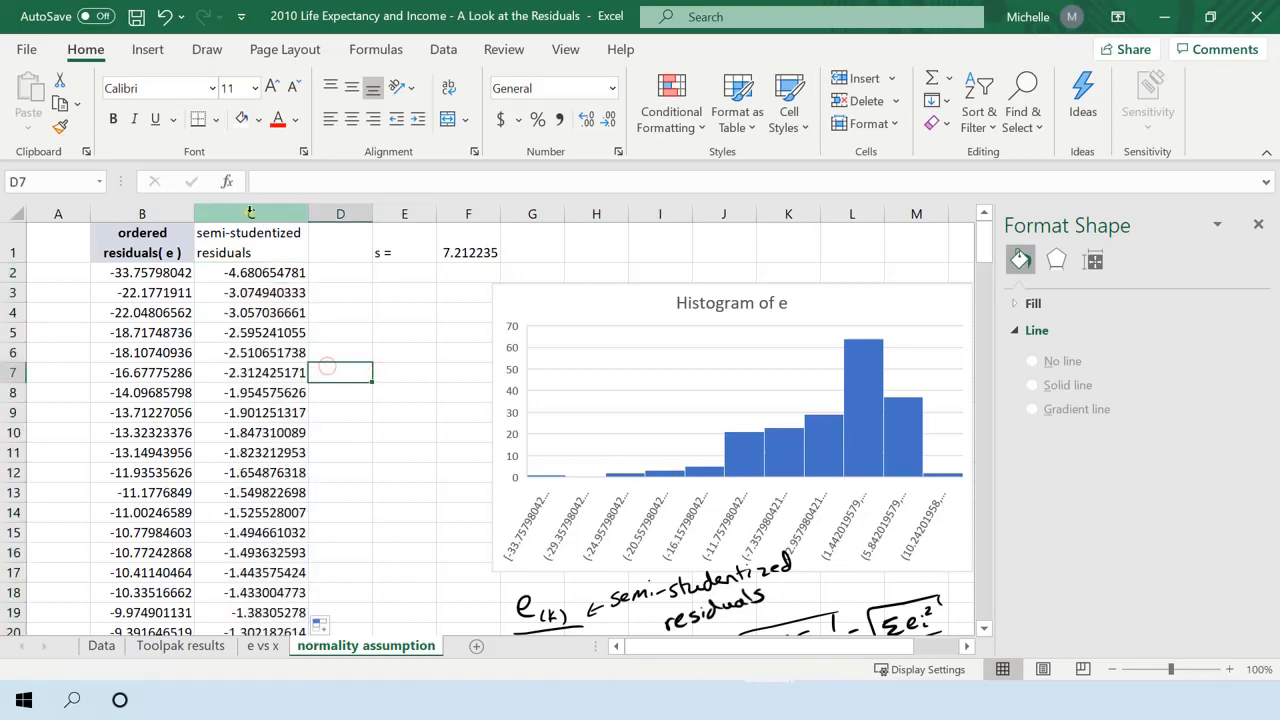
{"action": "left_click", "coordinate": [250, 212]}
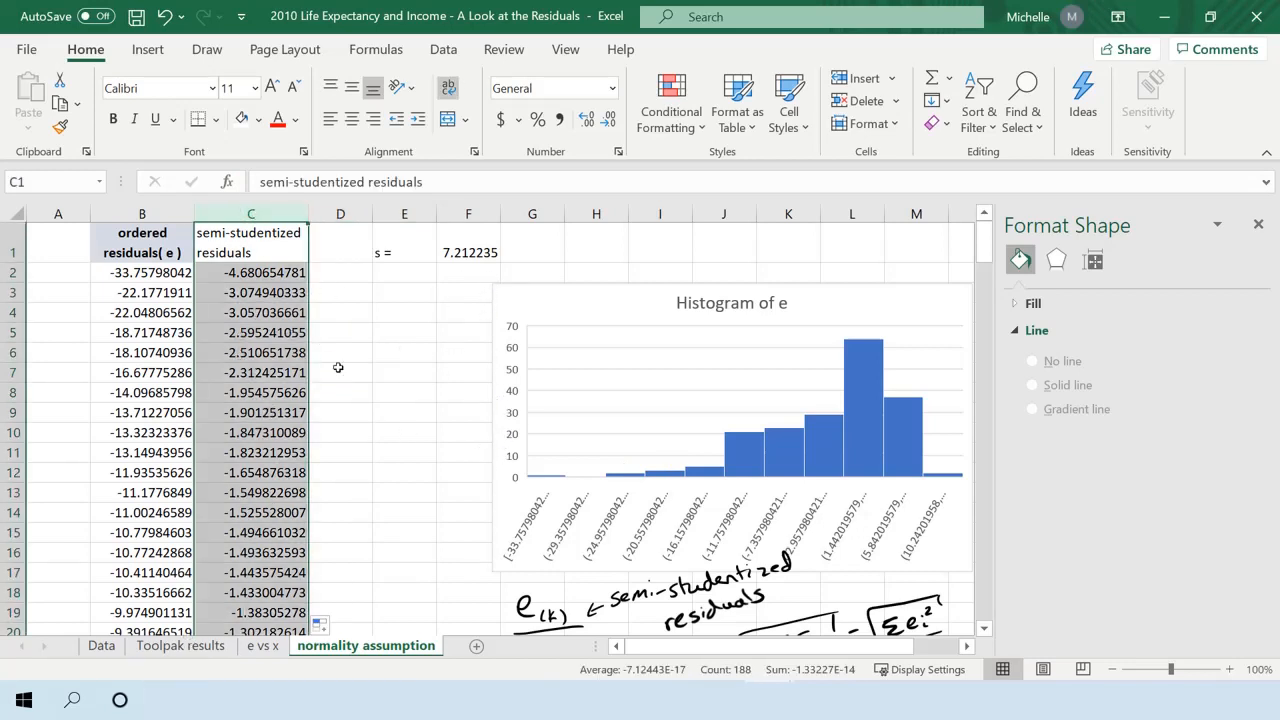
{"action": "left_click", "coordinate": [342, 250]}
Handwrite the expected z-score formula z(k) = Φ⁻¹((k − .375)/(n + .25)) in ink below the semi-studentized residual notes.
{"action": "scroll", "coordinate": [452, 409], "scroll_direction": "down", "scroll_amount": 3}
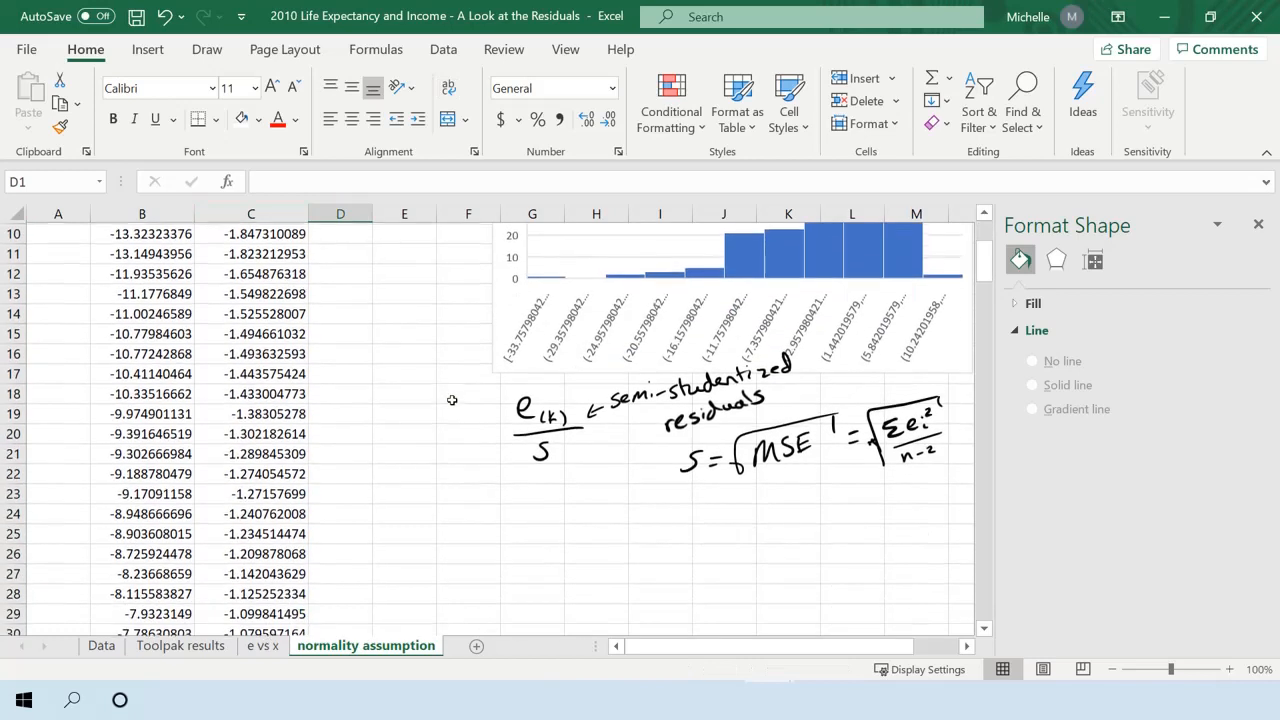
{"action": "left_click_drag", "start_coordinate": [572, 507], "coordinate": [588, 522]}
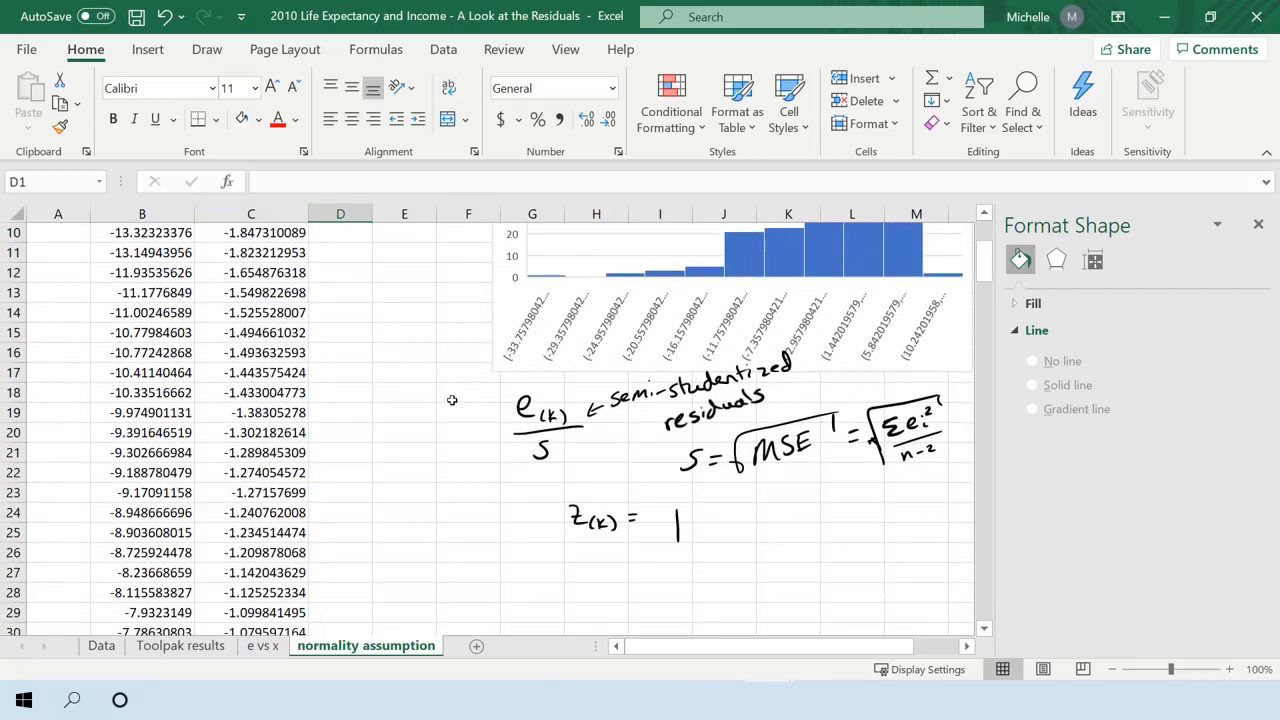
{"action": "left_click_drag", "start_coordinate": [664, 509], "coordinate": [691, 508]}
{"action": "mouse_move", "coordinate": [659, 546]}
{"action": "left_mouse_down"}
{"action": "mouse_move", "coordinate": [694, 540]}
{"action": "mouse_move", "coordinate": [677, 518]}
{"action": "mouse_move", "coordinate": [732, 560]}
{"action": "left_mouse_up"}
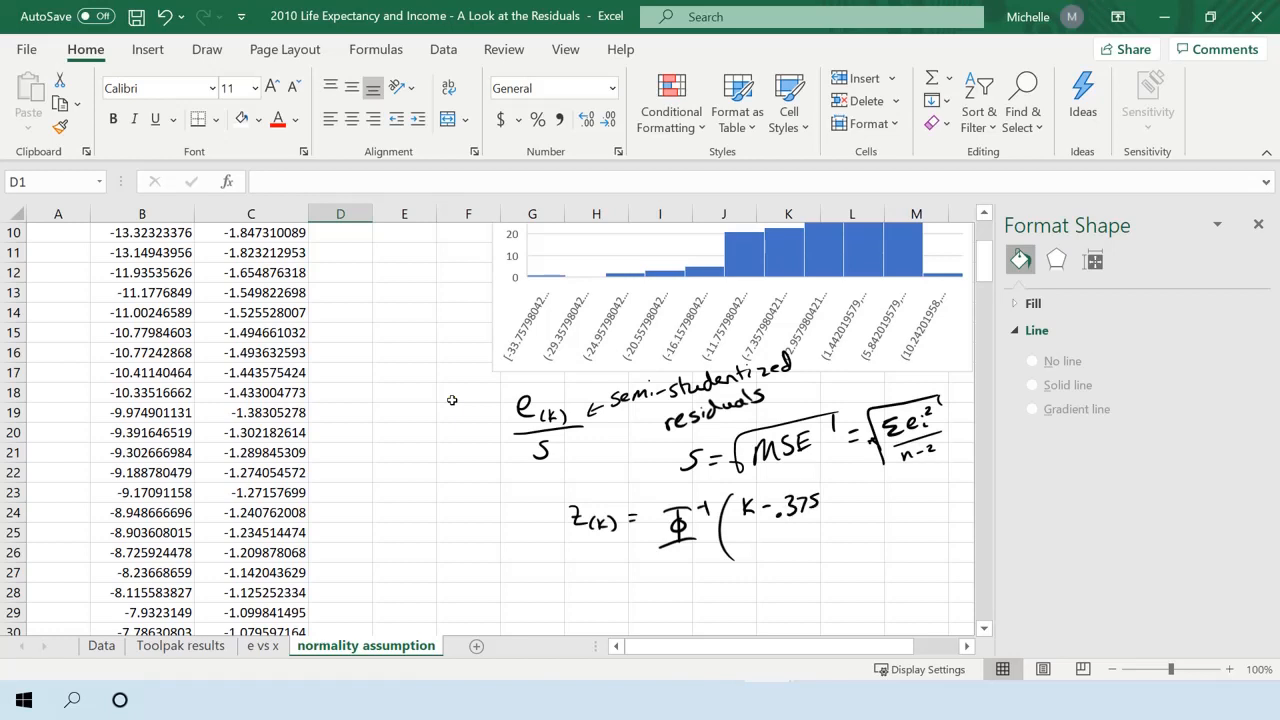
{"action": "left_click_drag", "start_coordinate": [741, 521], "coordinate": [833, 515]}
{"action": "left_click_drag", "start_coordinate": [826, 484], "coordinate": [827, 552]}
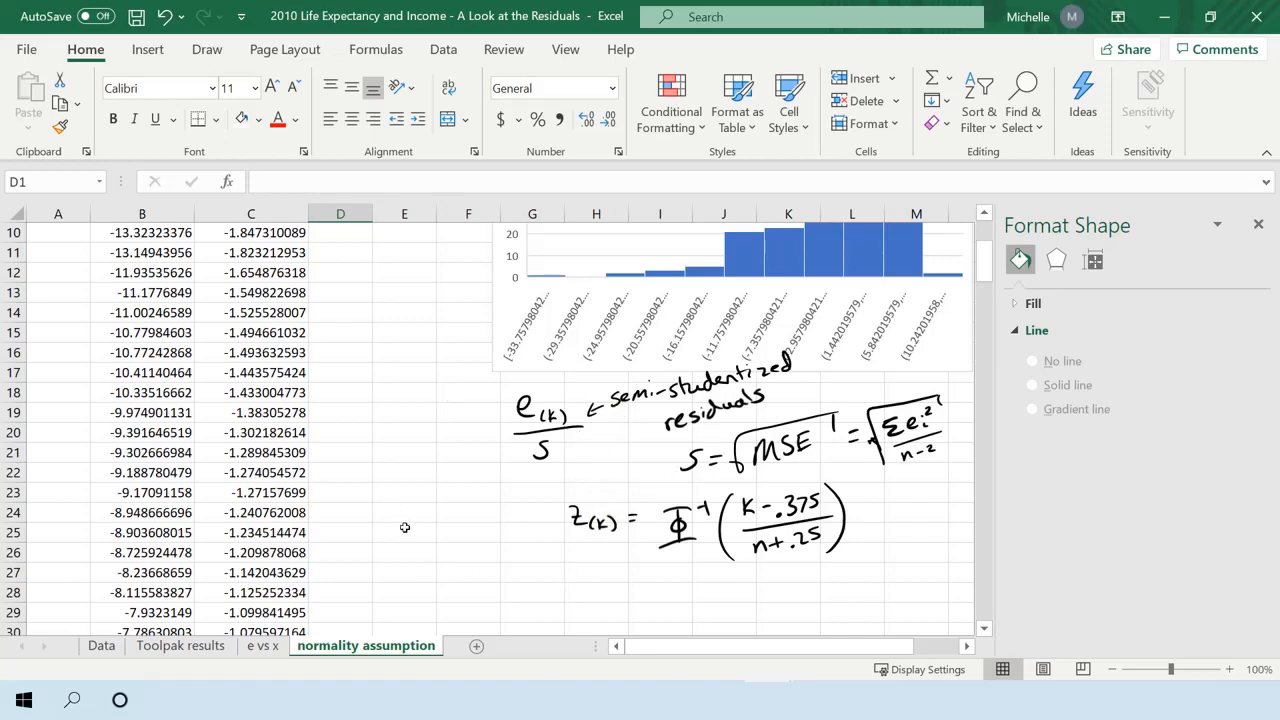
Enter the header "rank" in cell A1 and the values 1, 2, 3 and 4 in cells A2 to A5.
{"action": "scroll", "coordinate": [400, 515], "scroll_direction": "up", "scroll_amount": 3}
{"action": "left_click", "coordinate": [38, 232]}
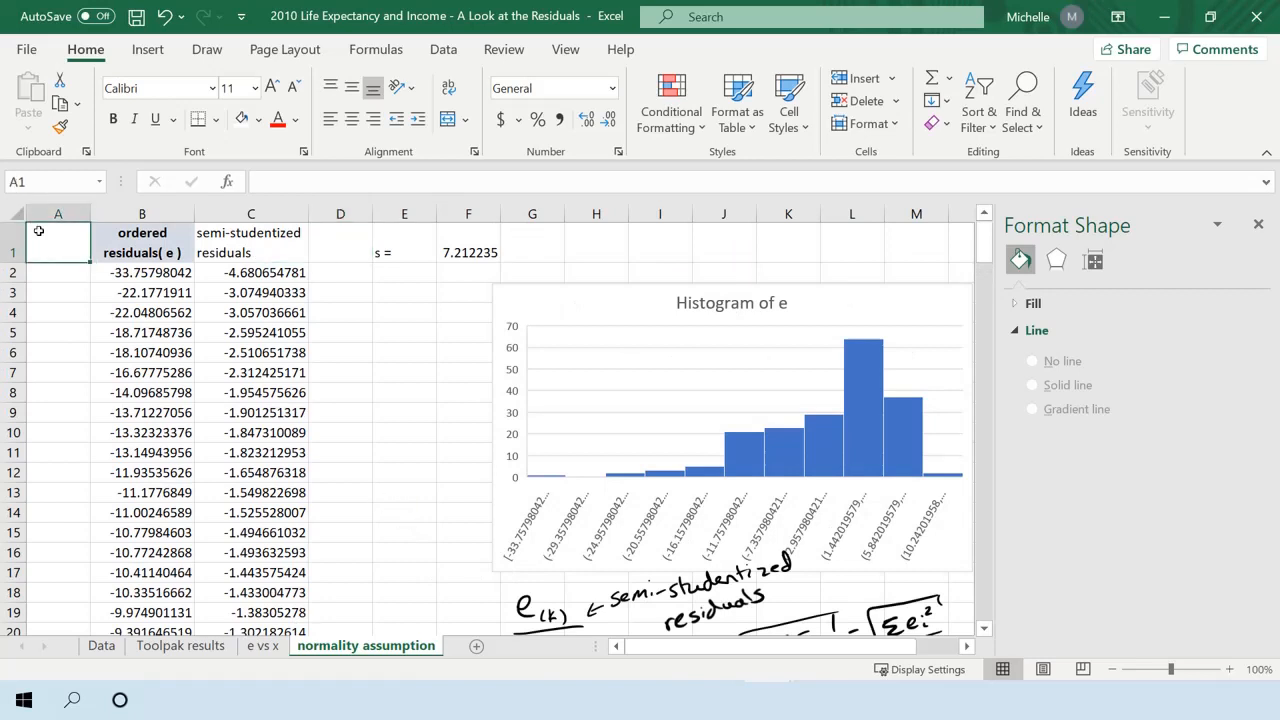
{"action": "type", "text": "rank"}
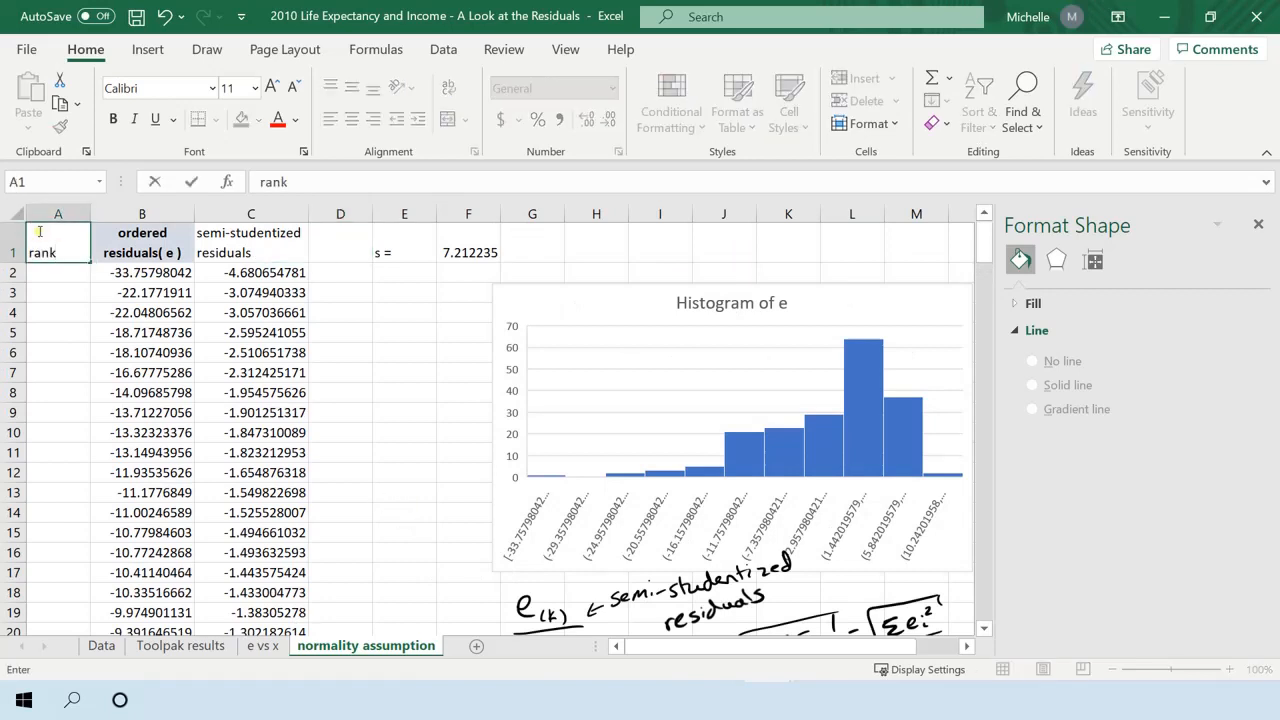
{"action": "key", "text": "Return"}
{"action": "type", "text": "1"}
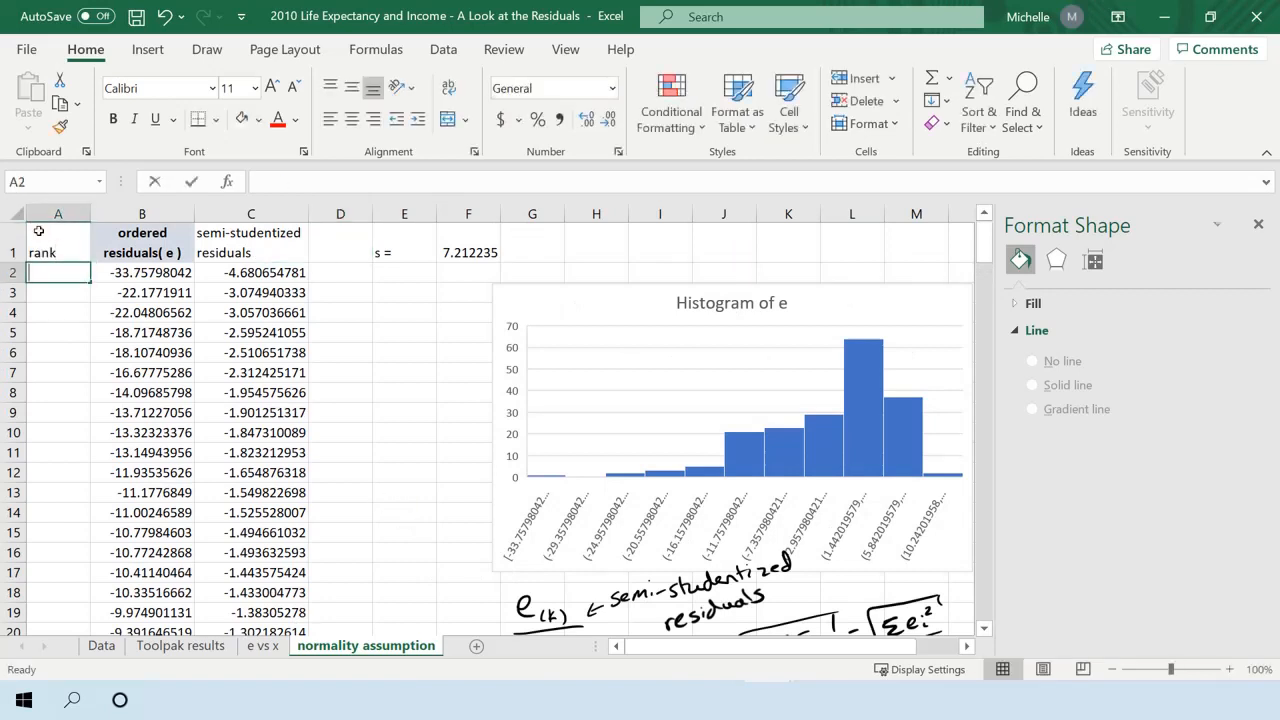
{"action": "key", "text": "Return"}
{"action": "type", "text": "2"}
{"action": "key", "text": "Return"}
{"action": "type", "text": "3"}
{"action": "key", "text": "Return"}
{"action": "type", "text": "4"}
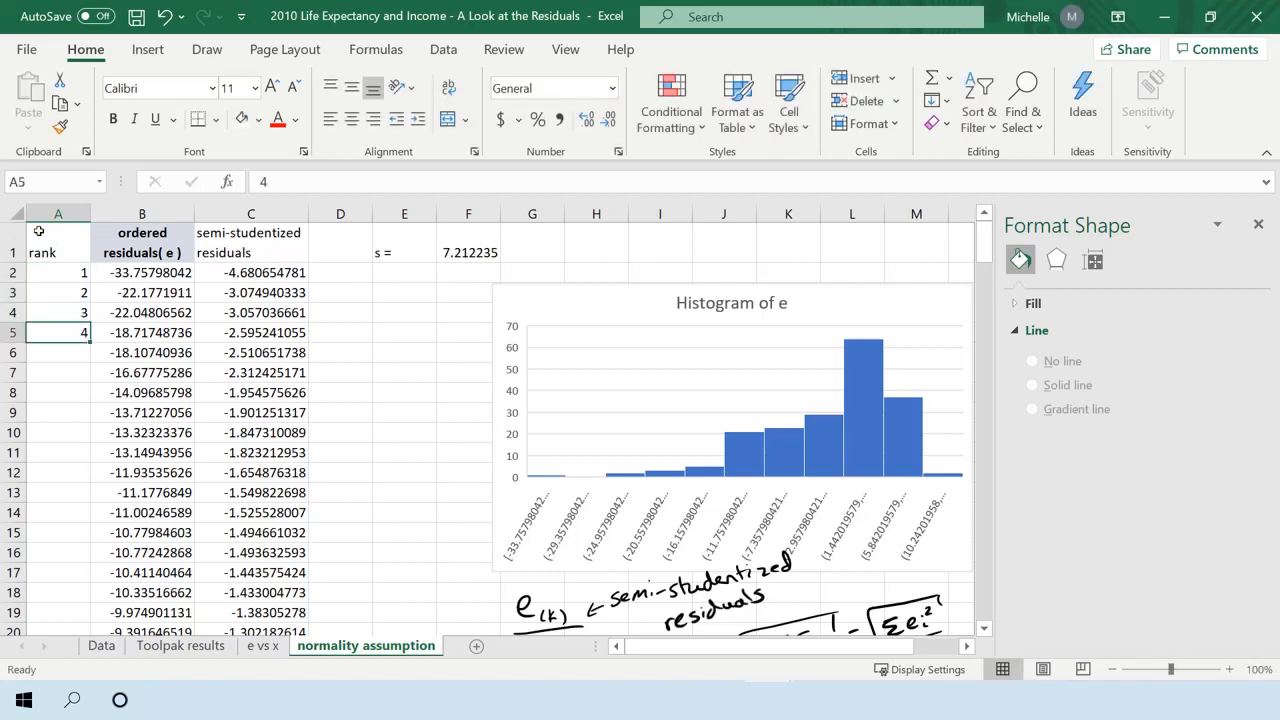
{"action": "key", "text": "Return"}
Extend the rank series from A2:A5 down column A alongside all the ordered residuals.
{"action": "left_click", "coordinate": [80, 268]}
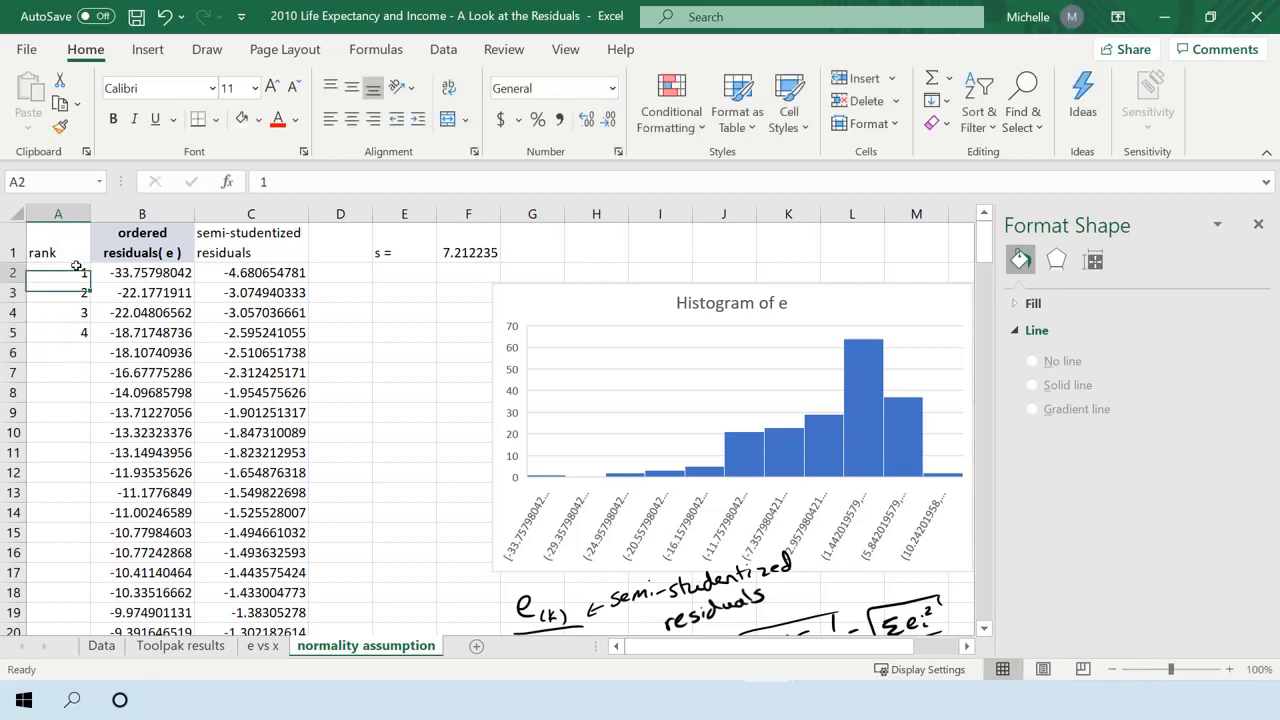
{"action": "left_click", "coordinate": [64, 325], "text": "shift"}
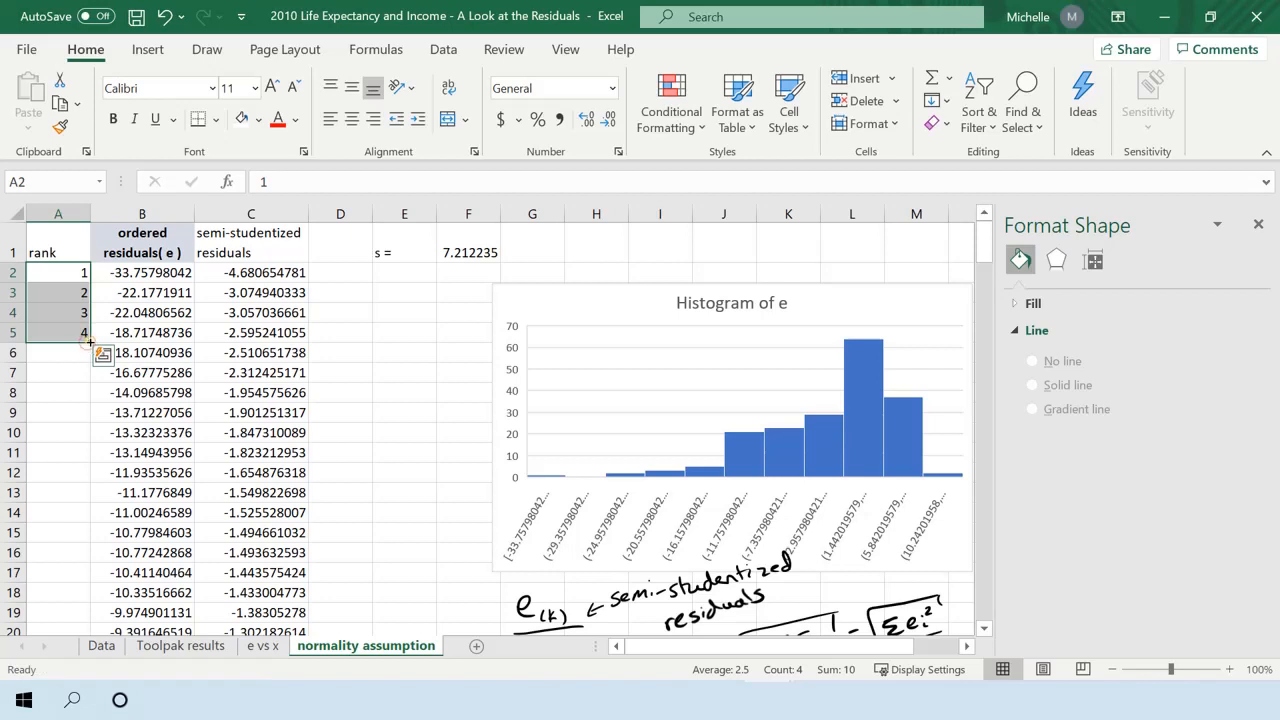
{"action": "double_click", "coordinate": [90, 340]}
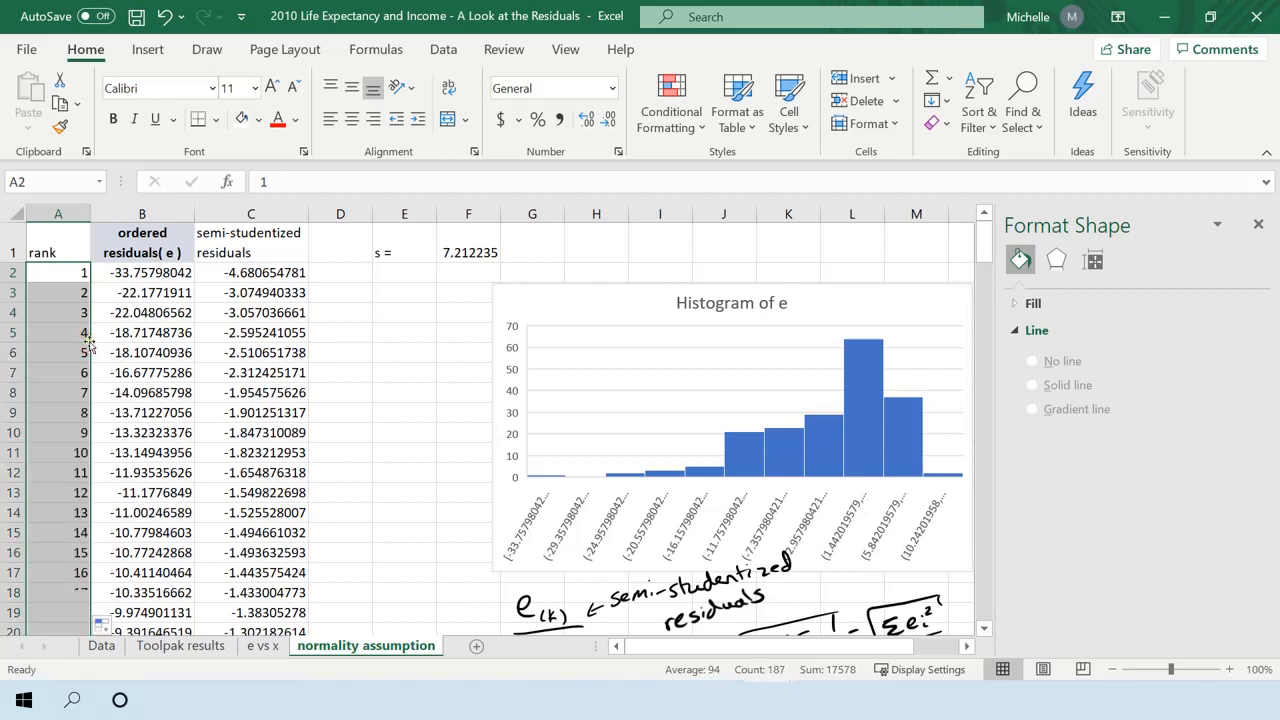
Copy the formatting of the ordered residuals header in B1 to the headers in A1 through C1.
{"action": "left_click", "coordinate": [74, 237]}
{"action": "left_click", "coordinate": [150, 238]}
{"action": "left_click", "coordinate": [60, 127]}
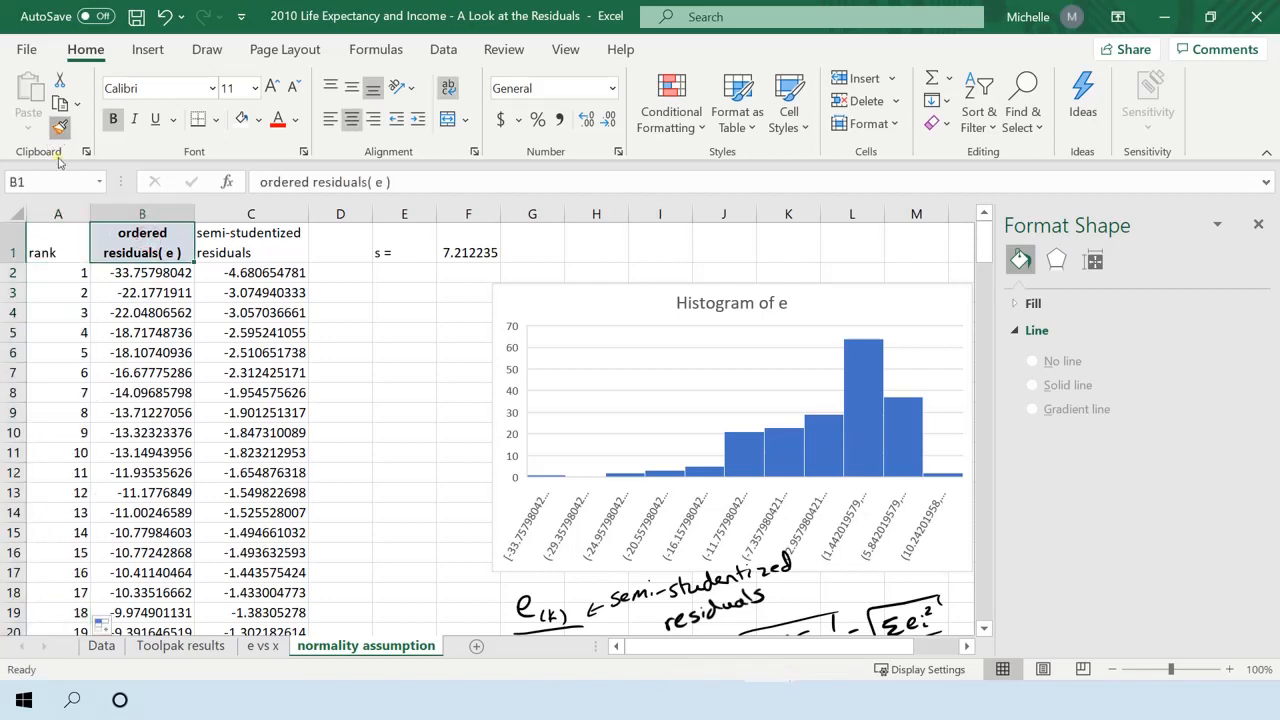
{"action": "left_click_drag", "start_coordinate": [58, 250], "coordinate": [250, 250]}
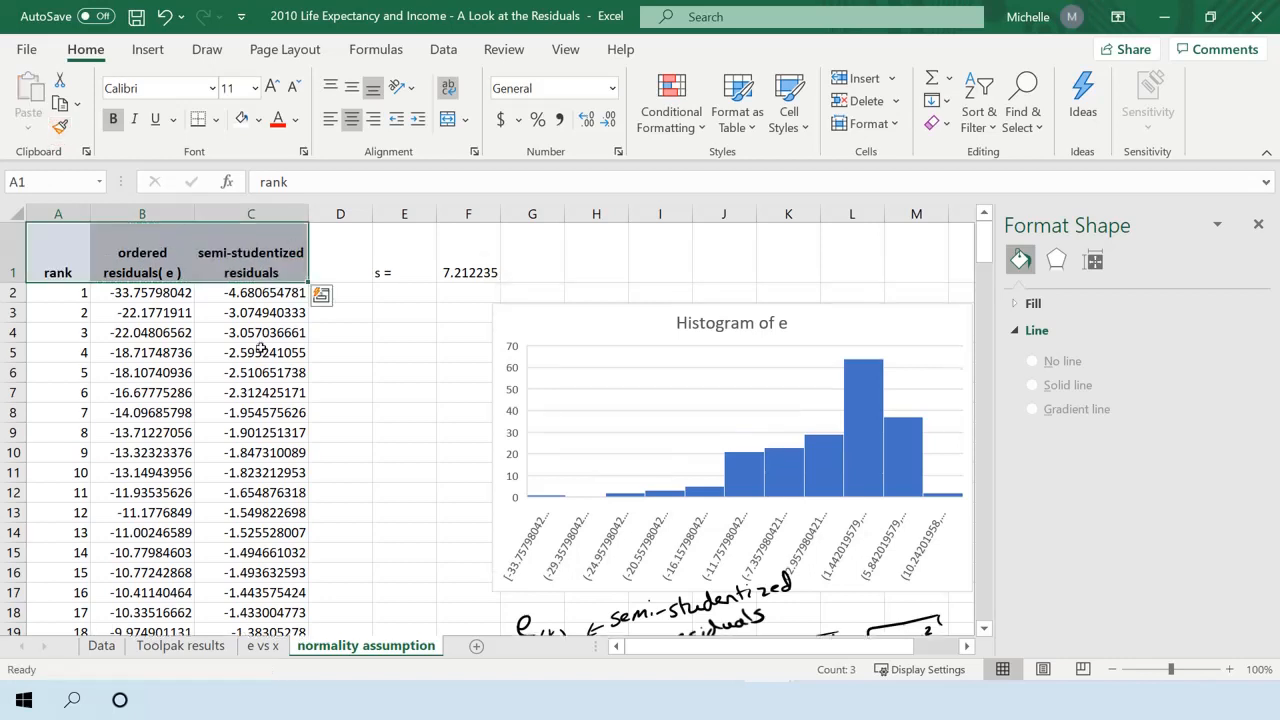
{"action": "left_click", "coordinate": [262, 350]}
Enter the header "z(k)" in cell D1 for the expected z-scores.
{"action": "left_click", "coordinate": [332, 256]}
{"action": "type", "text": "z"}
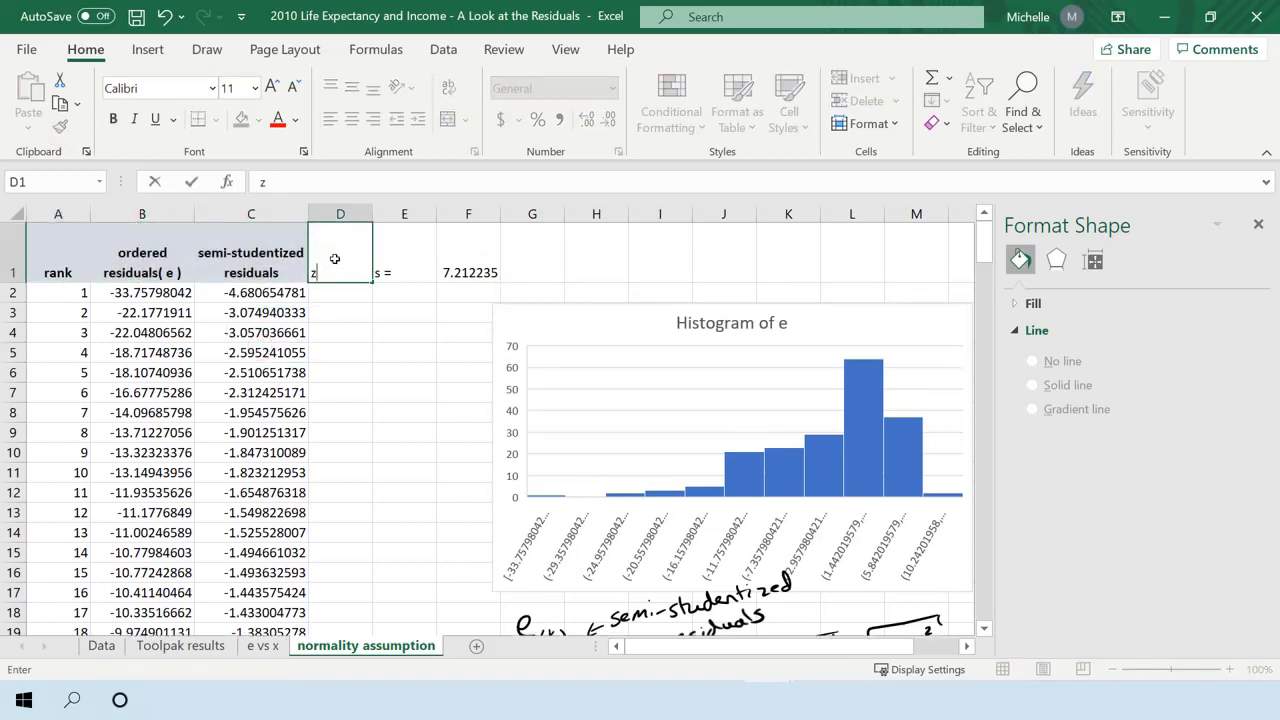
{"action": "type", "text": "(k)"}
{"action": "key", "text": "Return"}
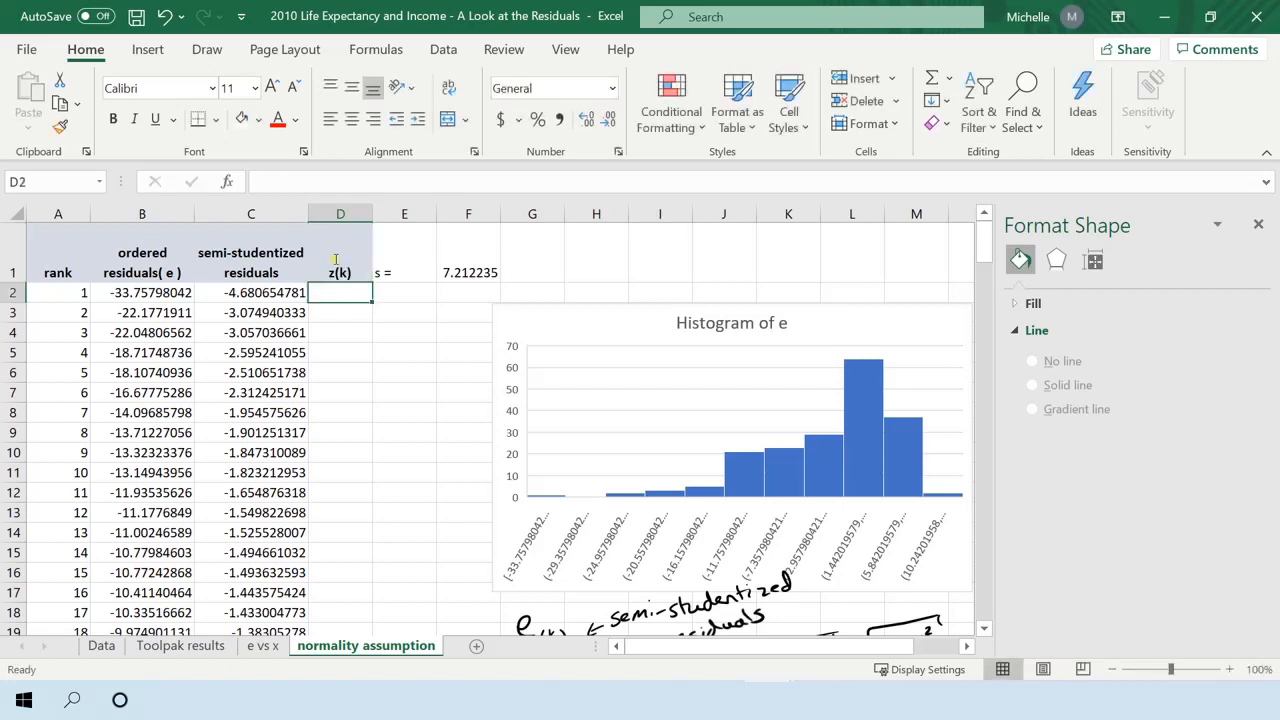
Enter the formula =NORM.S.INV((A2-.375)/(187+.25)) in D2 to compute the first expected z-score.
{"action": "type", "text": "=norm"}
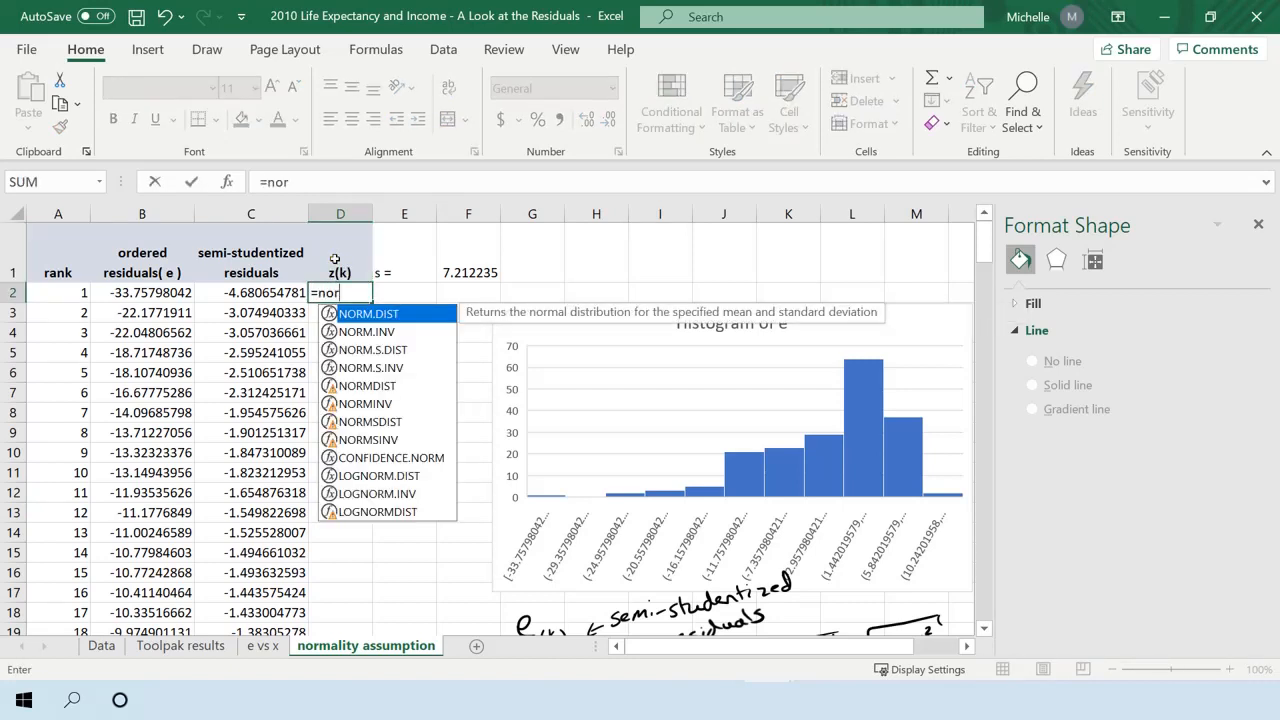
{"action": "double_click", "coordinate": [376, 368]}
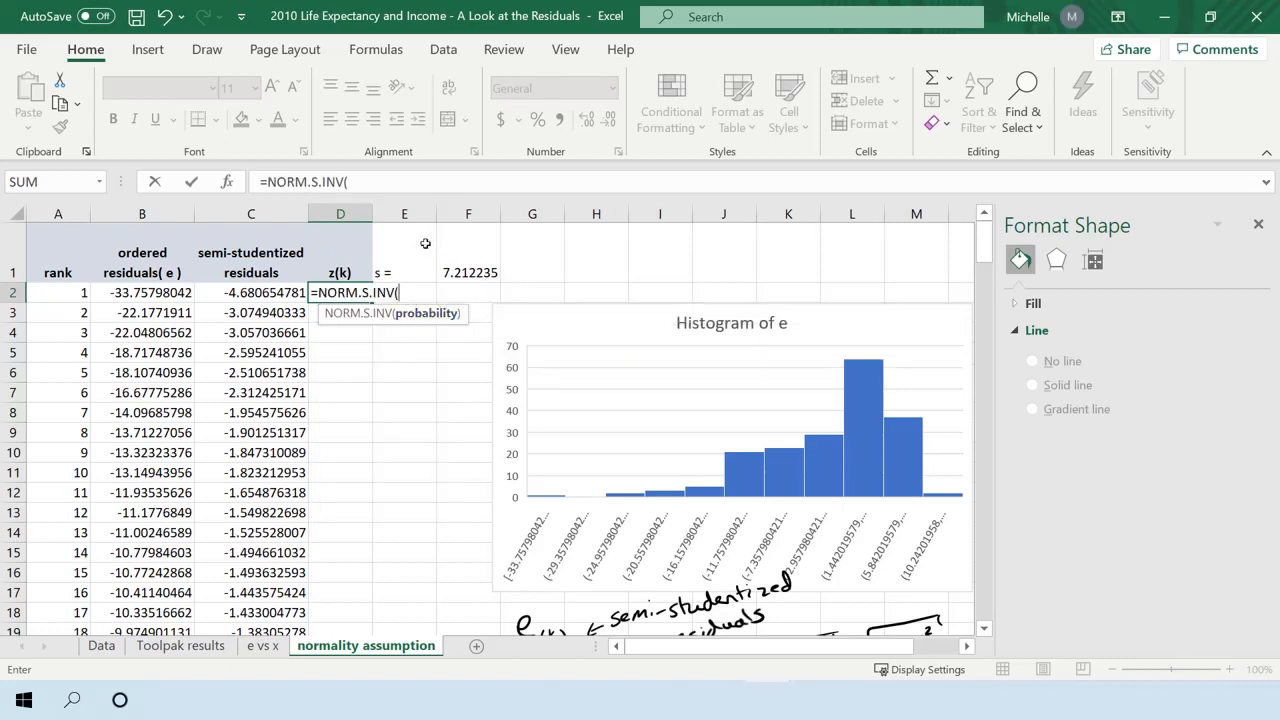
{"action": "left_click", "coordinate": [80, 292]}
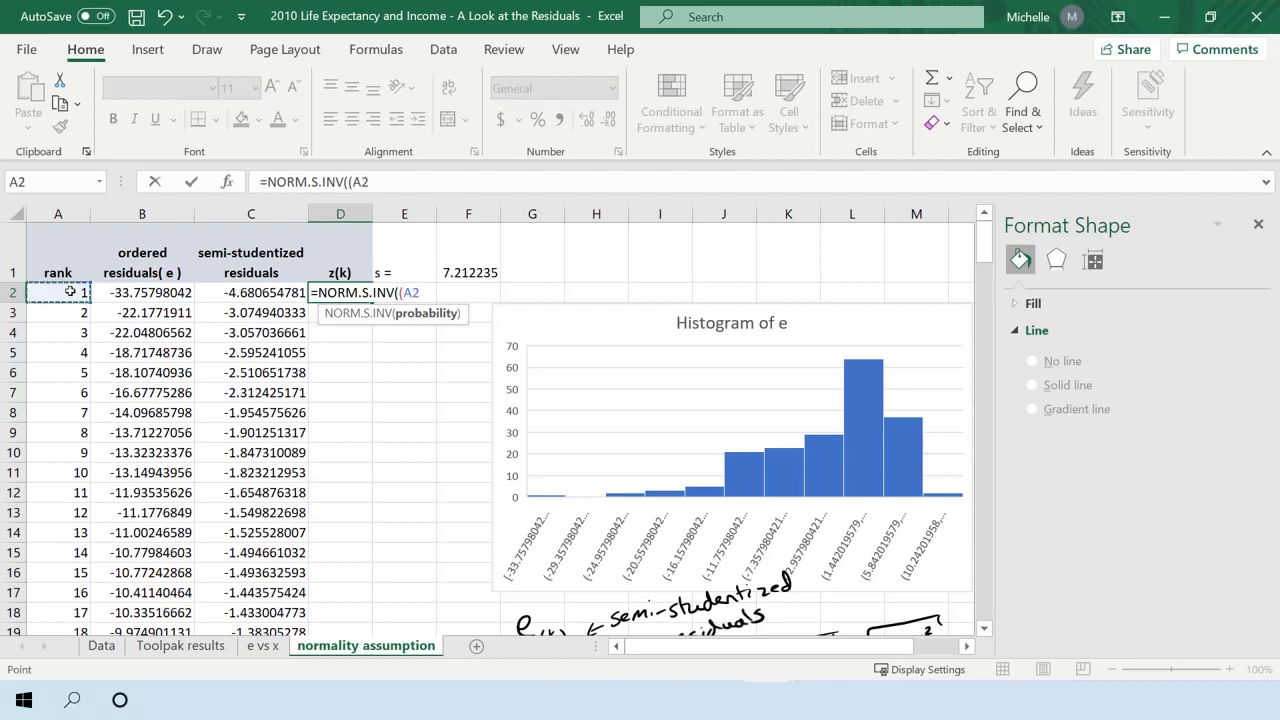
{"action": "type", "text": "-.375)/("}
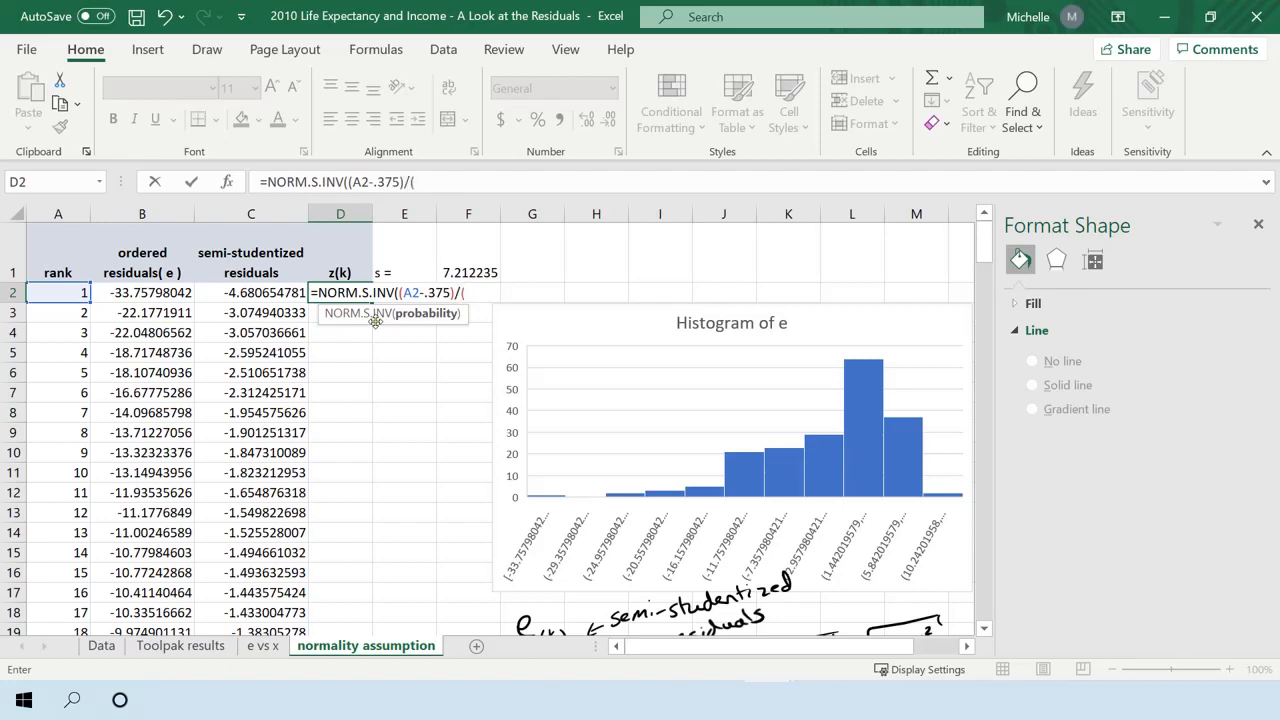
{"action": "type", "text": "187+.25)"}
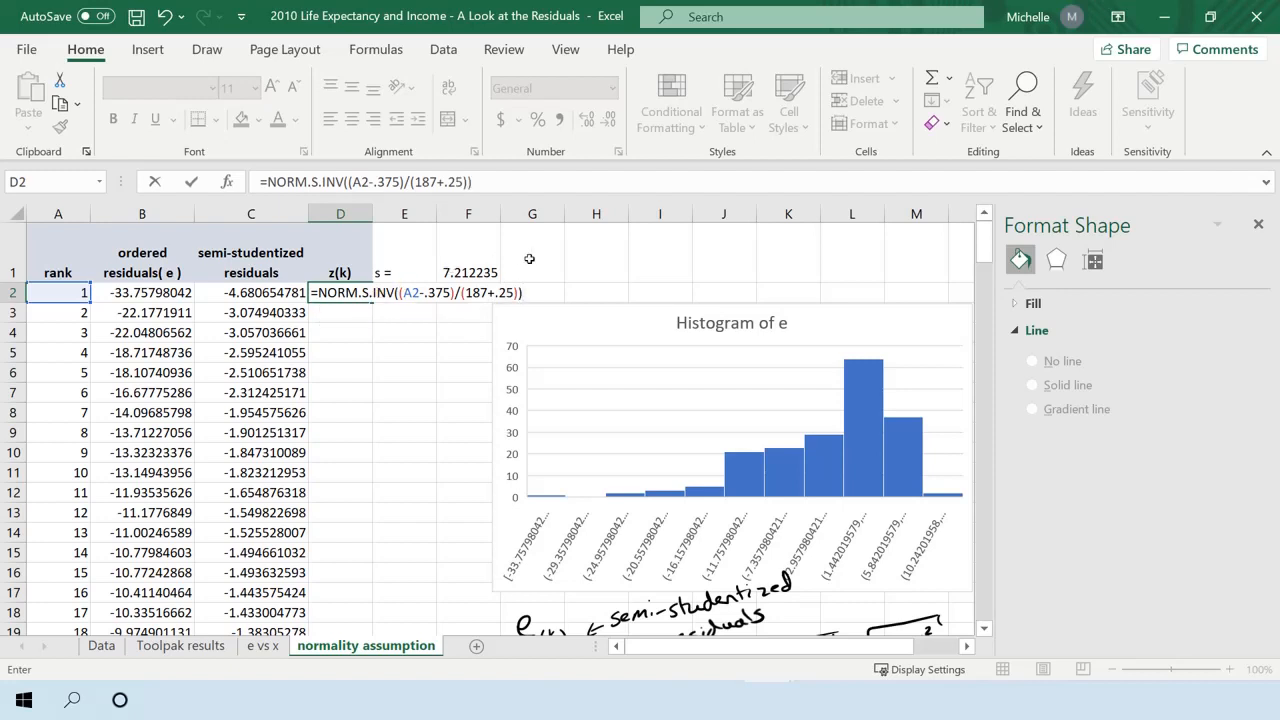
{"action": "key", "text": "Return"}
Fill the z(k) formula from D2 down column D alongside all the ranked residuals.
{"action": "left_click", "coordinate": [348, 290]}
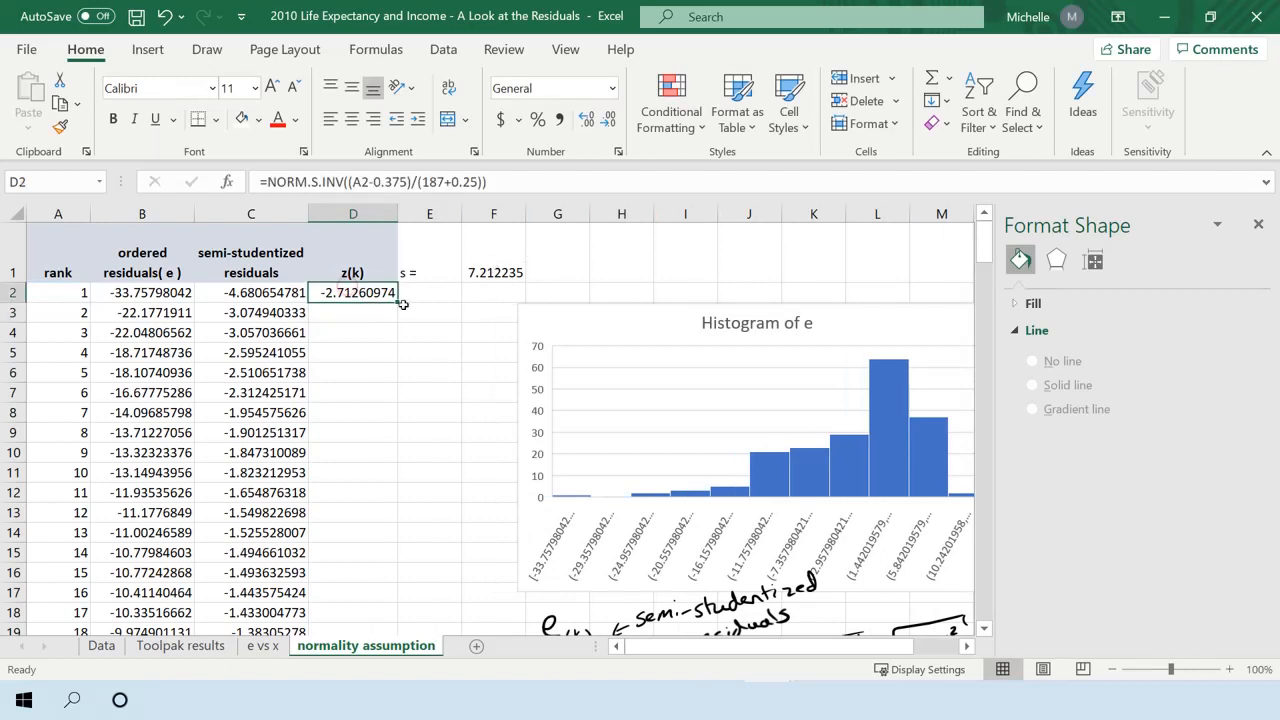
{"action": "left_click", "coordinate": [402, 305]}
{"action": "left_click", "coordinate": [390, 293]}
{"action": "double_click", "coordinate": [393, 297]}
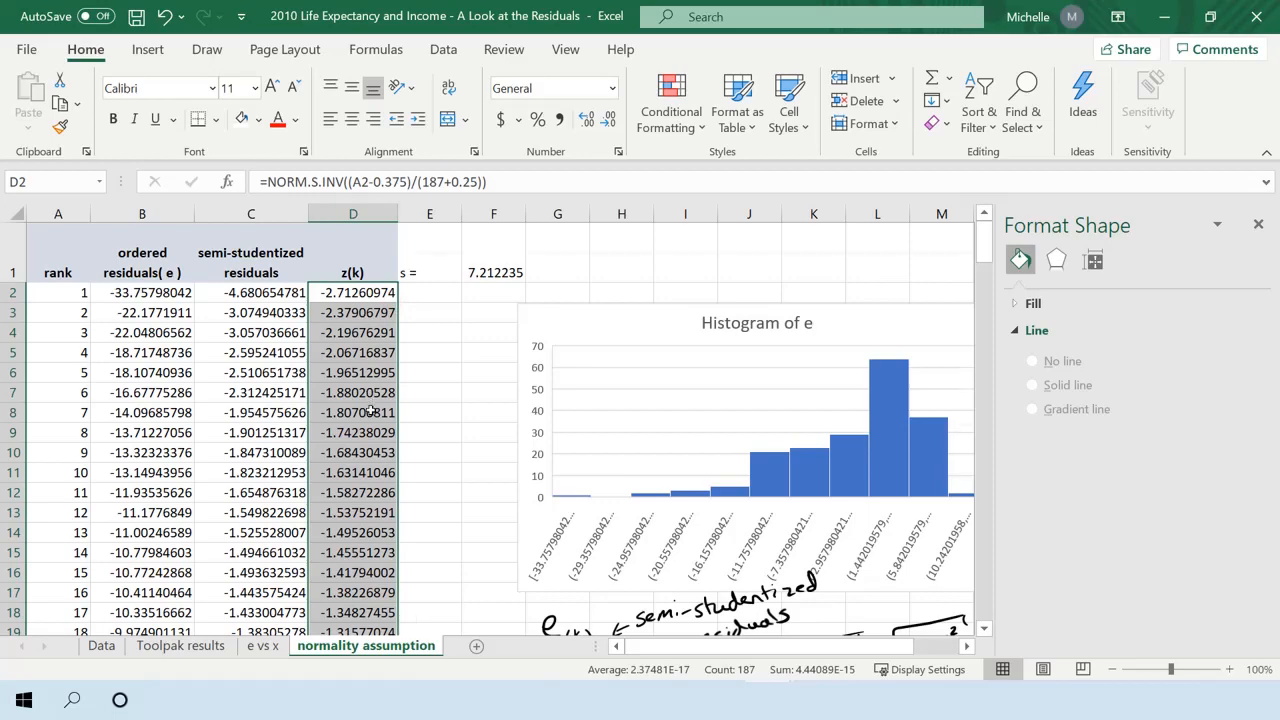
{"action": "scroll", "coordinate": [370, 405], "scroll_direction": "down", "scroll_amount": 4}
{"action": "scroll", "coordinate": [375, 410], "scroll_direction": "up", "scroll_amount": 4}
{"action": "left_click", "coordinate": [381, 364]}
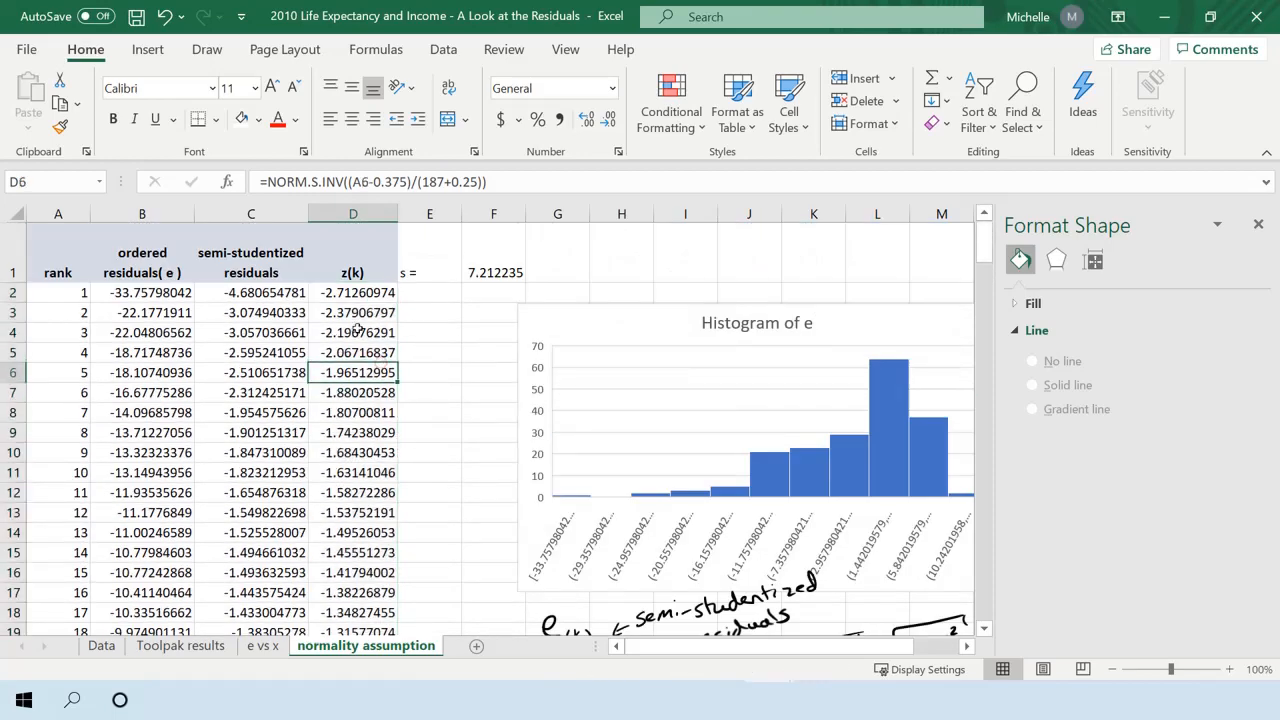
Move the histogram of e down the sheet, below the handwritten formulas, to free the space beside the data columns.
{"action": "scroll", "coordinate": [345, 350], "scroll_direction": "down", "scroll_amount": 1}
{"action": "scroll", "coordinate": [343, 348], "scroll_direction": "up", "scroll_amount": 1}
{"action": "left_click", "coordinate": [251, 214]}
{"action": "left_click", "coordinate": [355, 352]}
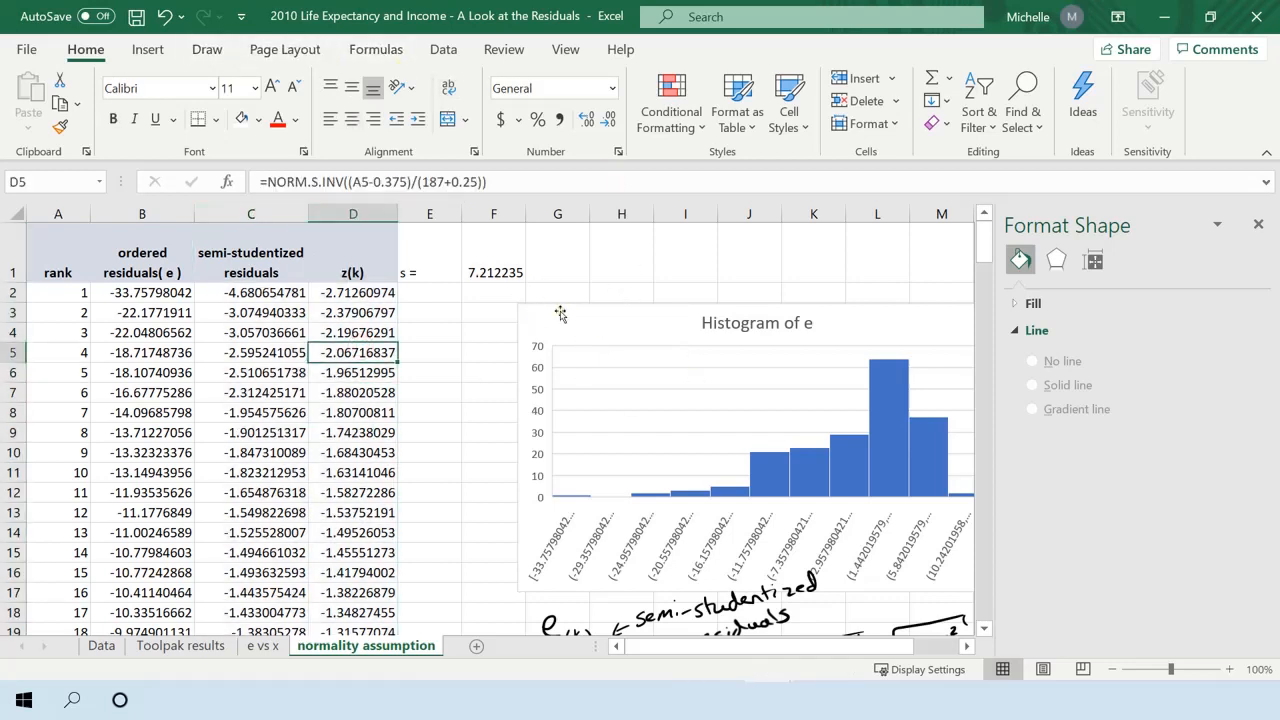
{"action": "left_click_drag", "start_coordinate": [561, 314], "coordinate": [528, 524]}
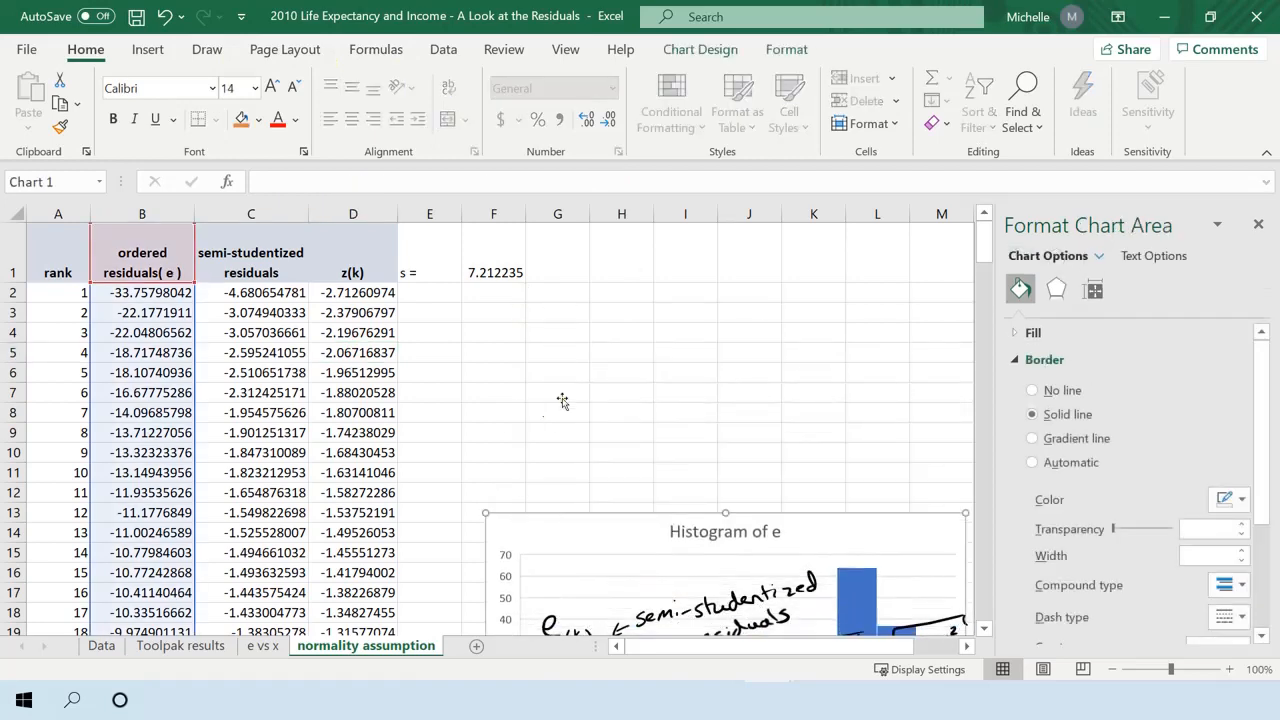
{"action": "scroll", "coordinate": [570, 380], "scroll_direction": "down", "scroll_amount": 9}
{"action": "scroll", "coordinate": [557, 337], "scroll_direction": "up", "scroll_amount": 5}
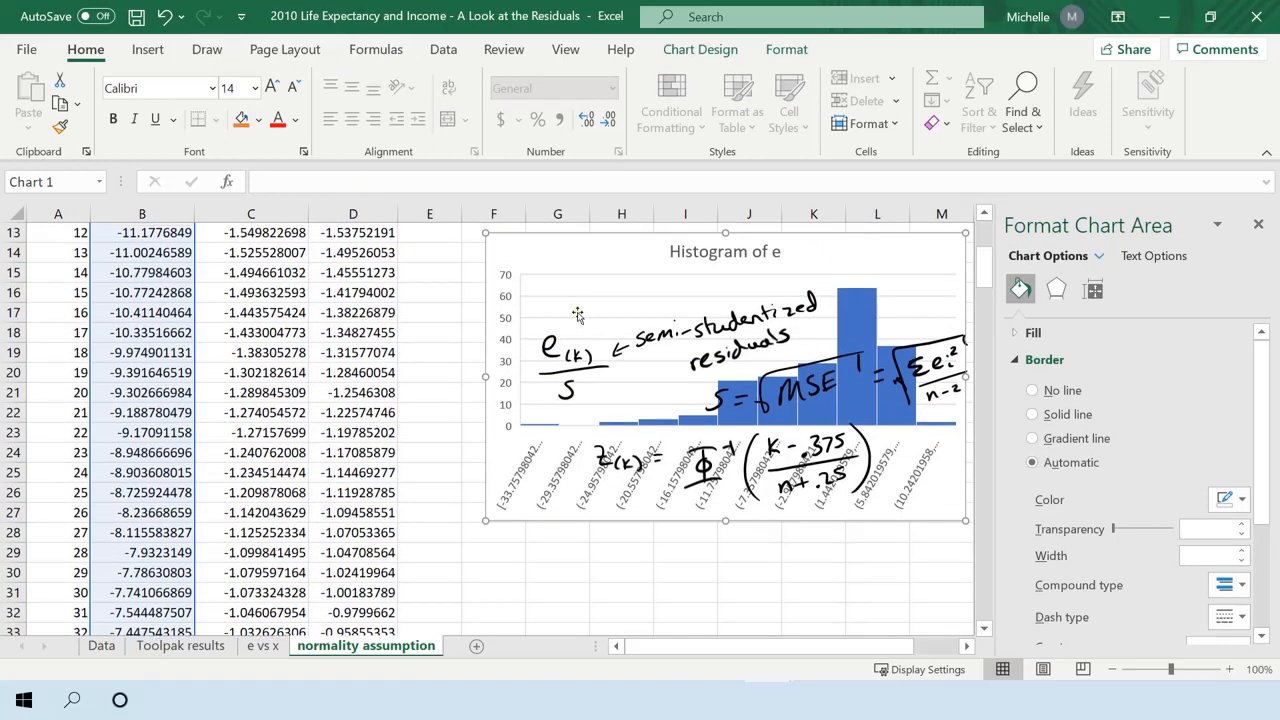
{"action": "left_click_drag", "start_coordinate": [537, 262], "coordinate": [541, 545]}
{"action": "scroll", "coordinate": [580, 462], "scroll_direction": "up", "scroll_amount": 3}
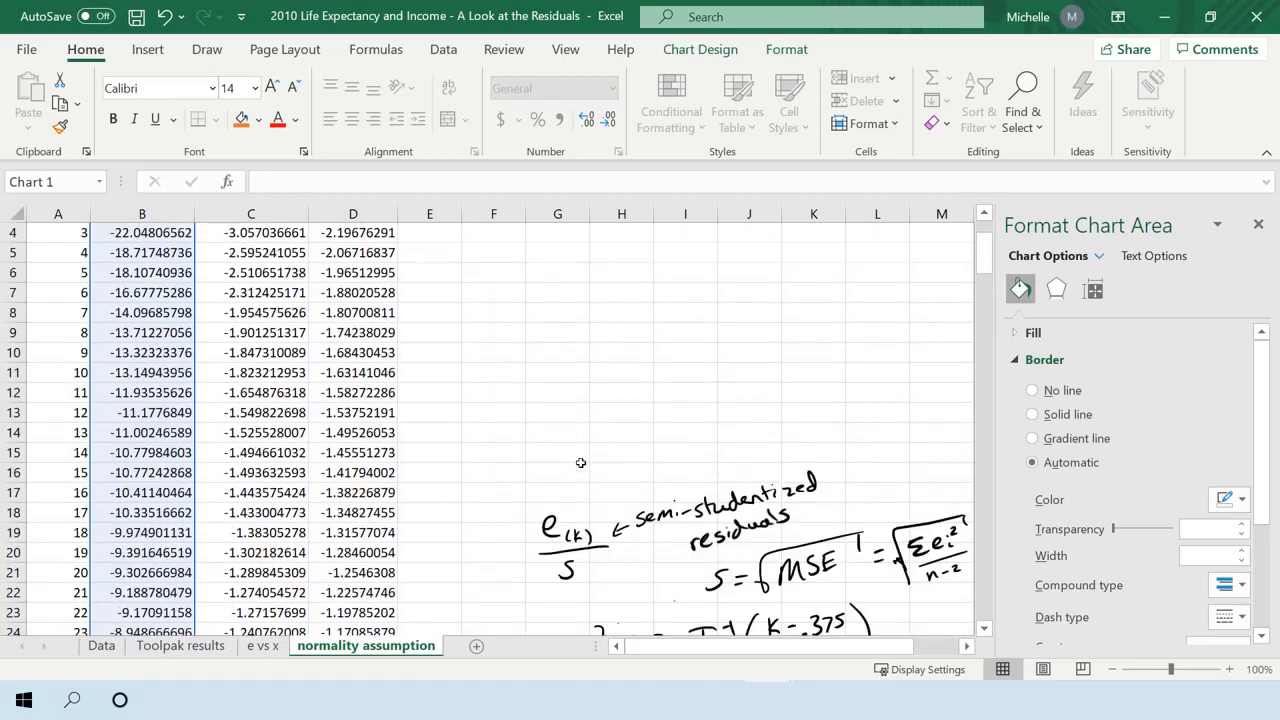
{"action": "scroll", "coordinate": [580, 462], "scroll_direction": "up", "scroll_amount": 1}
Insert a blank markers-only scatter chart and place it beside the z(k) column, above the handwritten notes.
{"action": "left_click", "coordinate": [578, 352]}
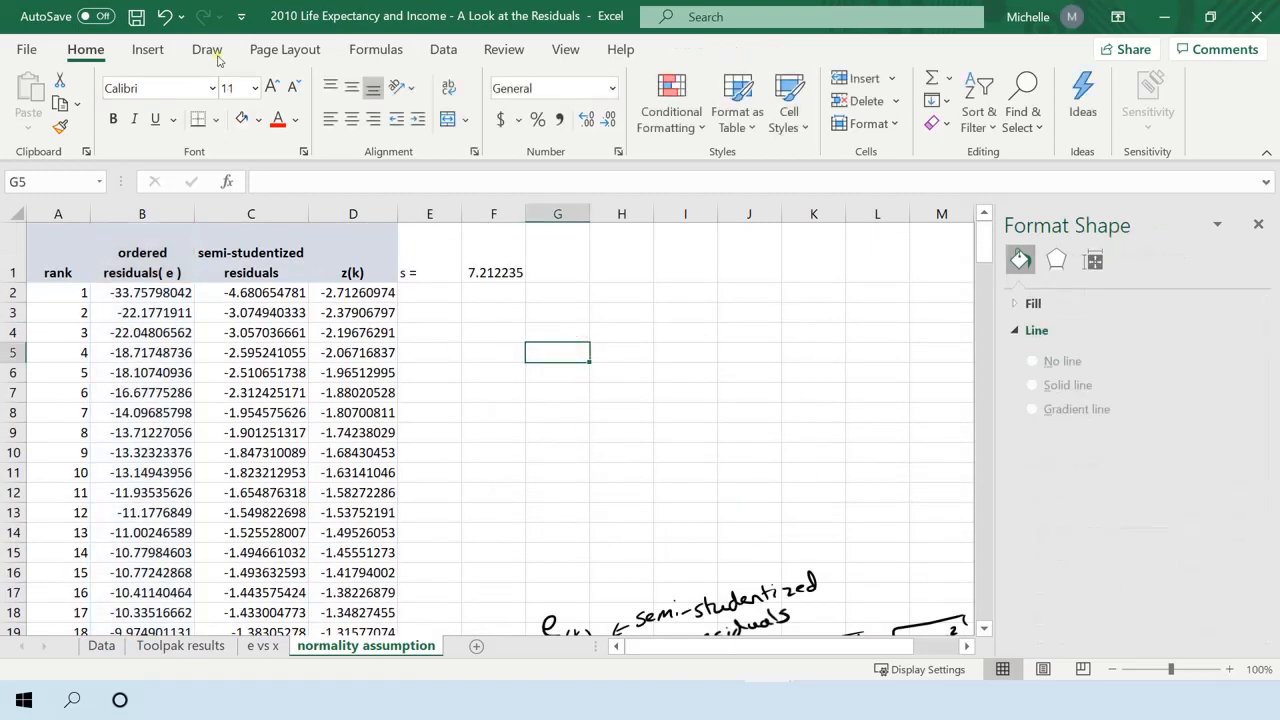
{"action": "left_click", "coordinate": [168, 52]}
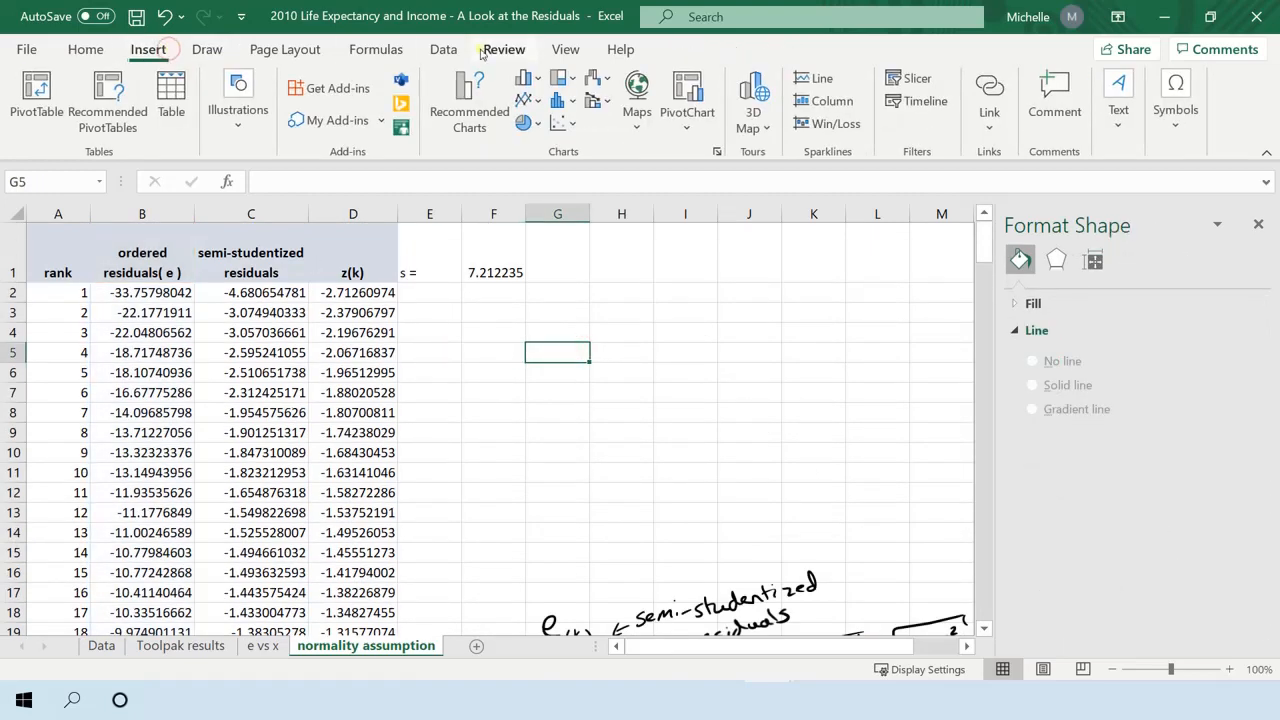
{"action": "left_click", "coordinate": [561, 126]}
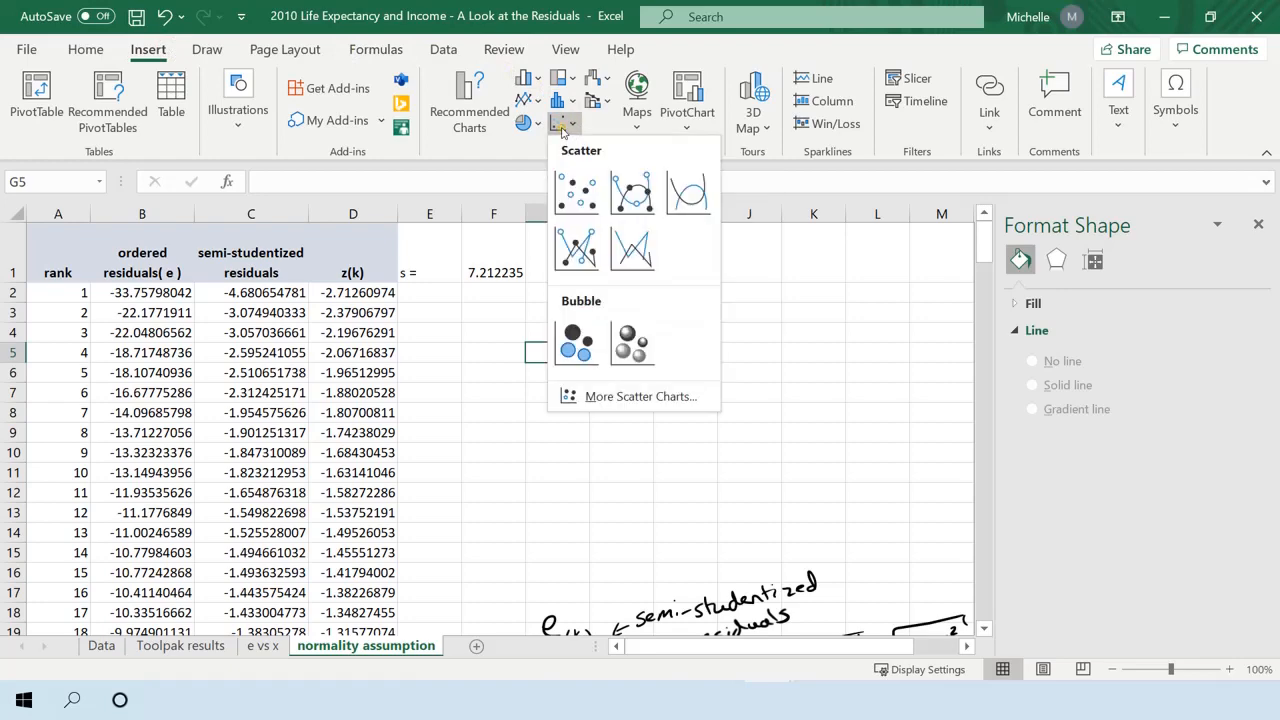
{"action": "left_click", "coordinate": [574, 191]}
{"action": "left_click_drag", "start_coordinate": [573, 317], "coordinate": [771, 309]}
Add a new data series named "normal prob plot" to the blank scatter chart.
{"action": "right_click", "coordinate": [734, 327]}
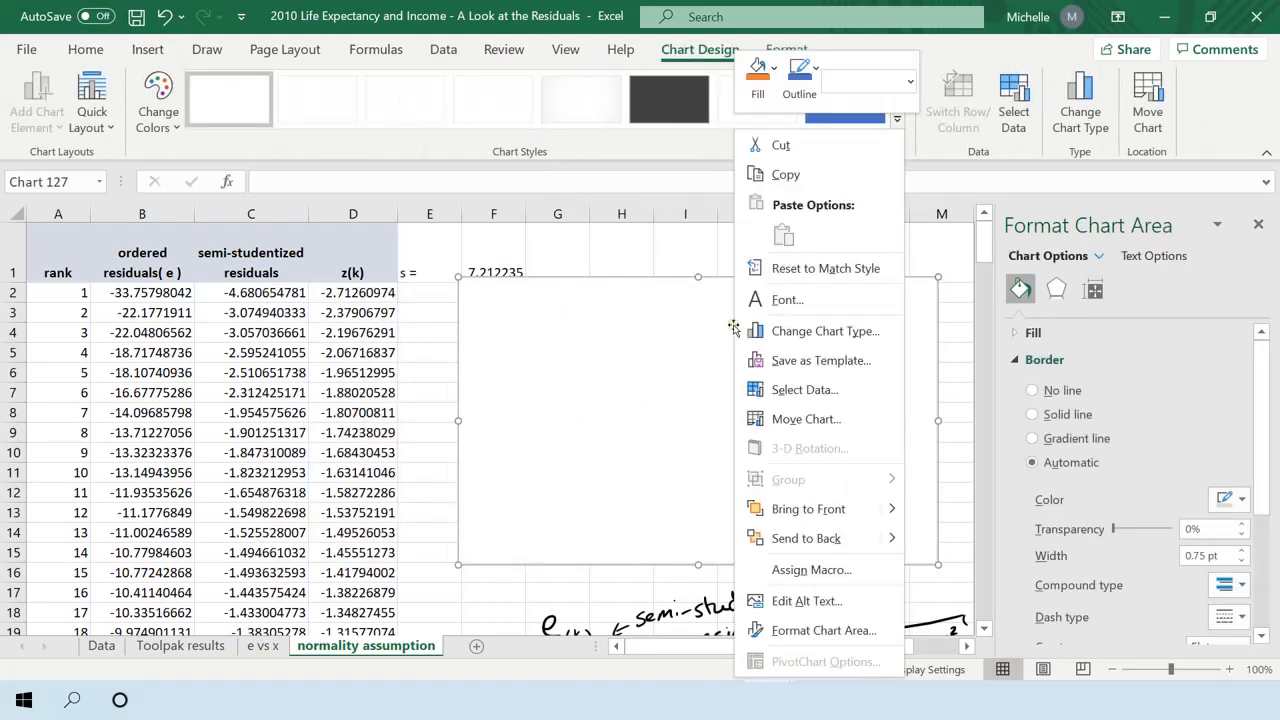
{"action": "left_click", "coordinate": [790, 390]}
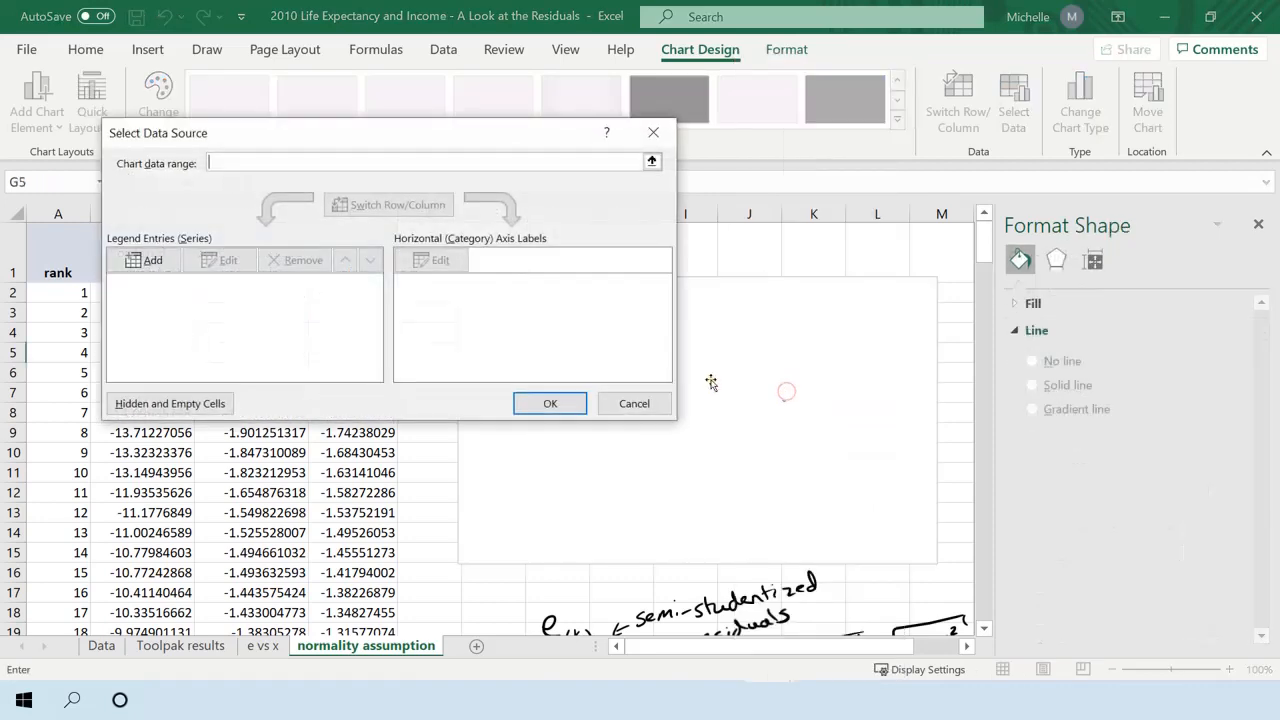
{"action": "left_click", "coordinate": [148, 258]}
{"action": "left_click_drag", "start_coordinate": [322, 204], "coordinate": [611, 211]}
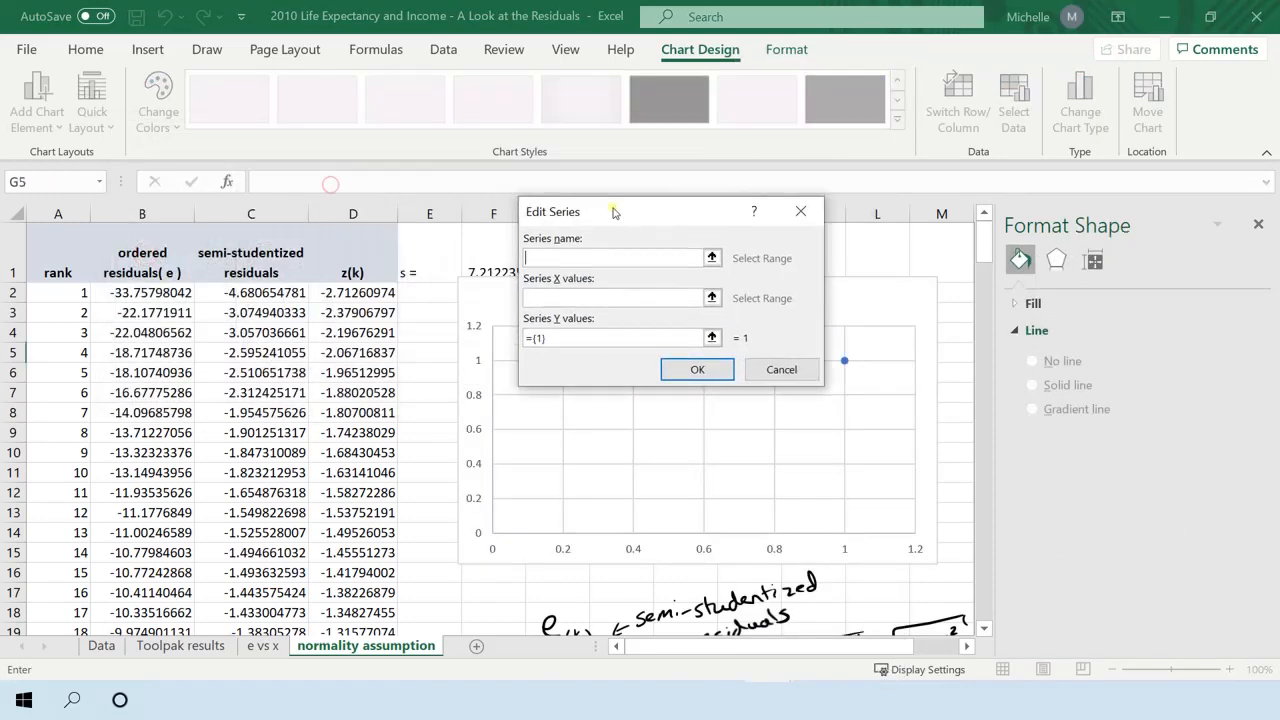
{"action": "type", "text": "normaql"}
Set the series X values to the z(k) range D2:D188 on the normality assumption sheet.
{"action": "left_click", "coordinate": [589, 297]}
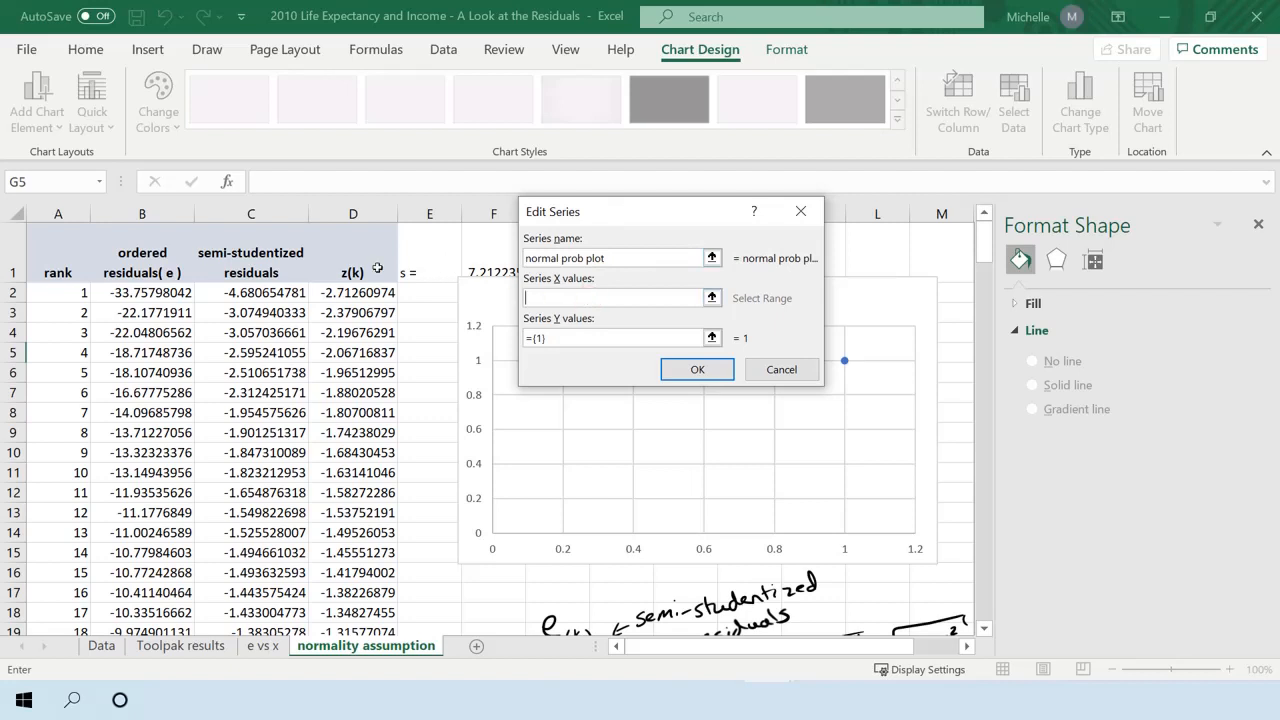
{"action": "left_click", "coordinate": [343, 270]}
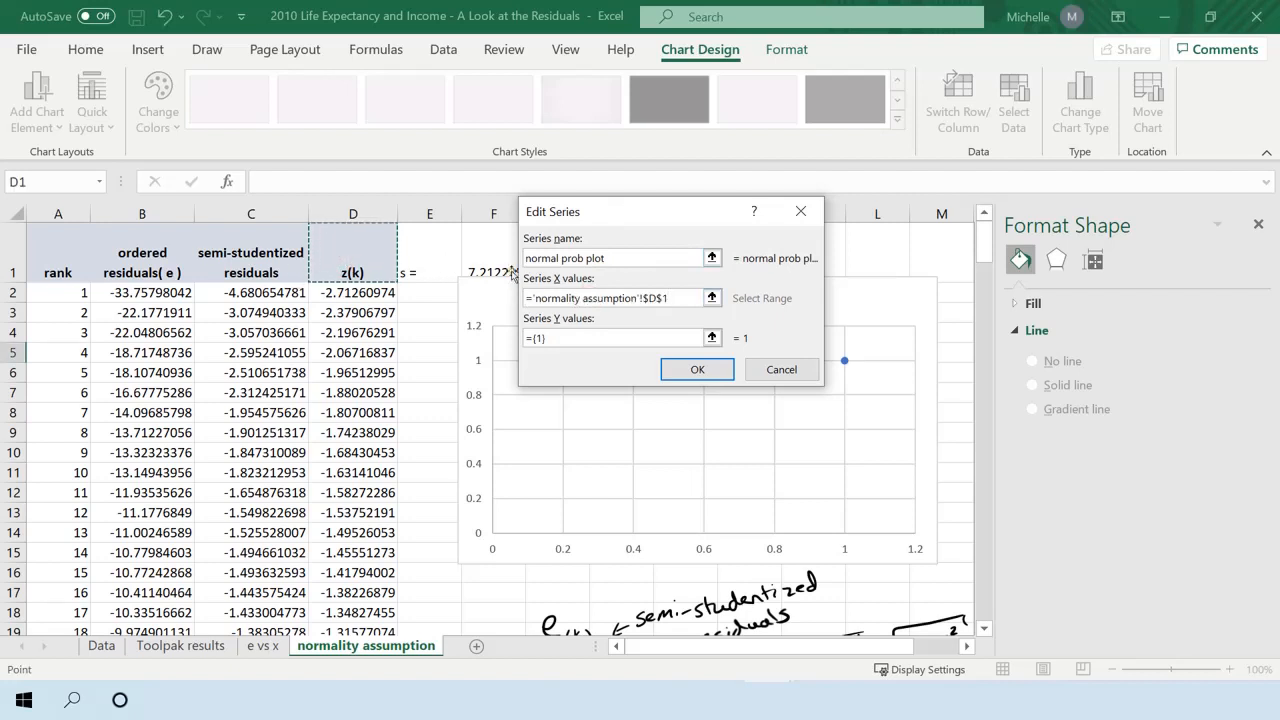
{"action": "left_click", "coordinate": [352, 292]}
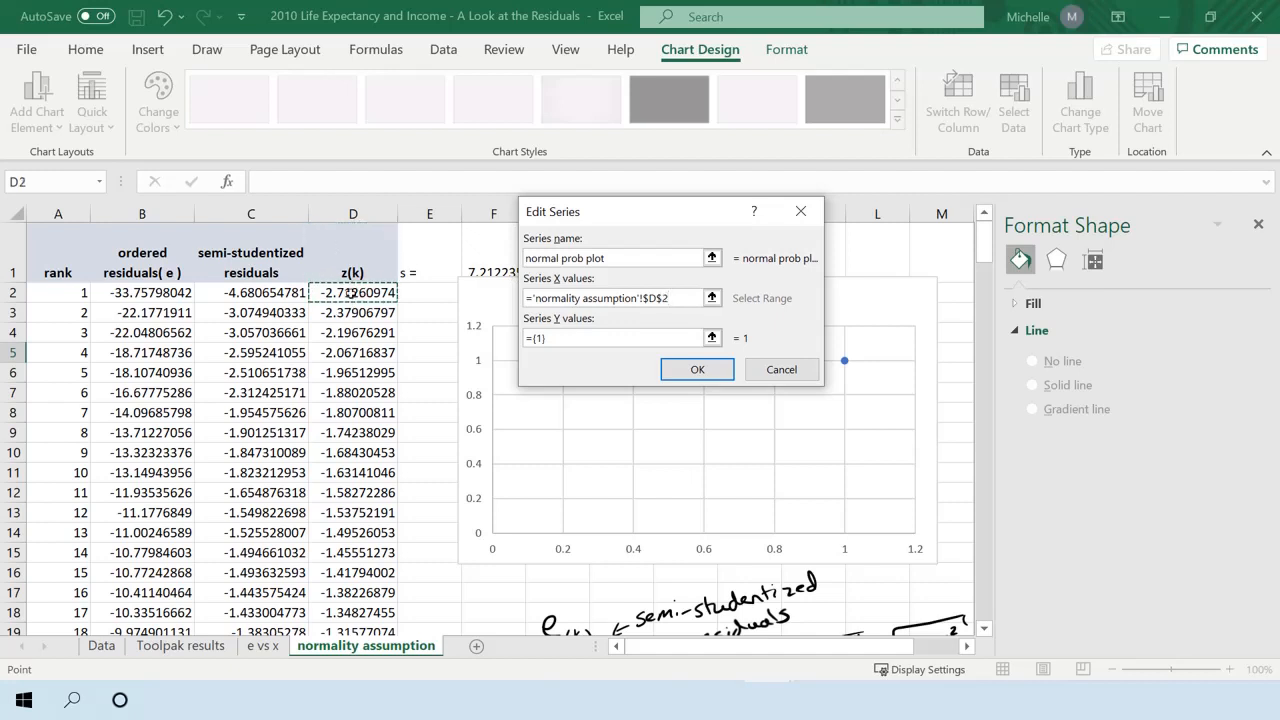
{"action": "left_click", "coordinate": [370, 270]}
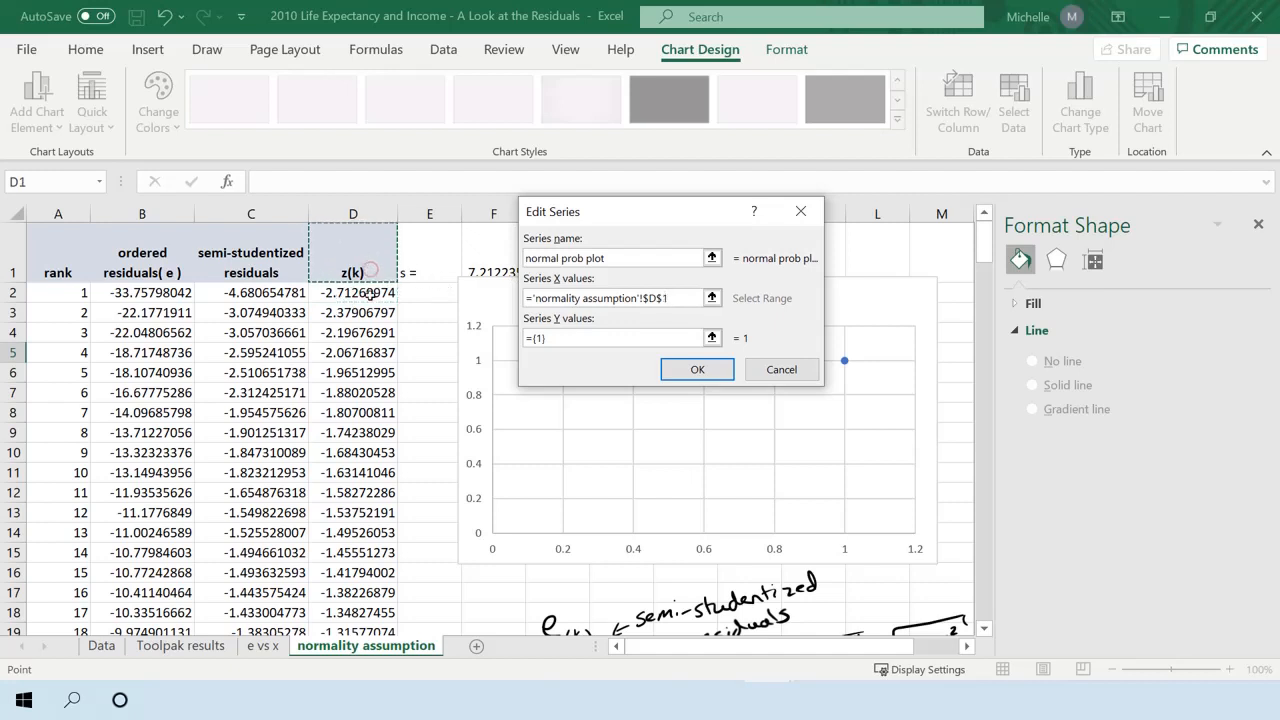
{"action": "left_click", "coordinate": [368, 292]}
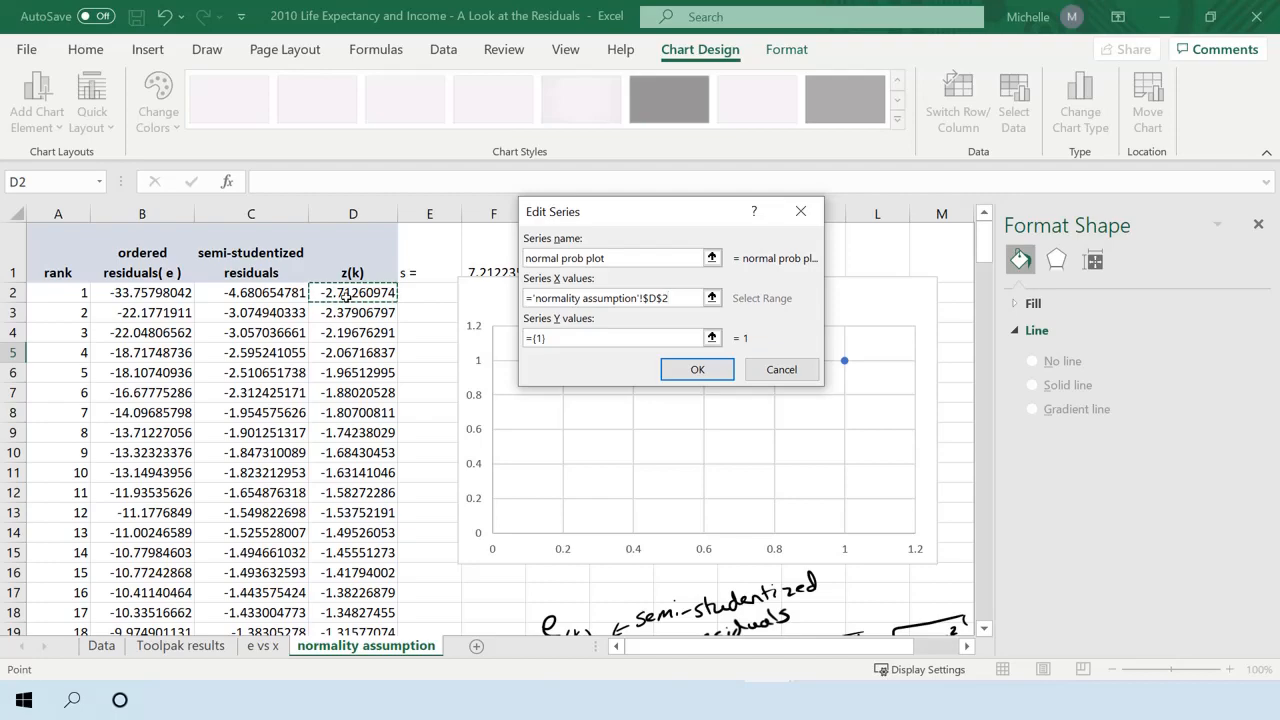
{"action": "key", "text": "ctrl+shift+Down"}
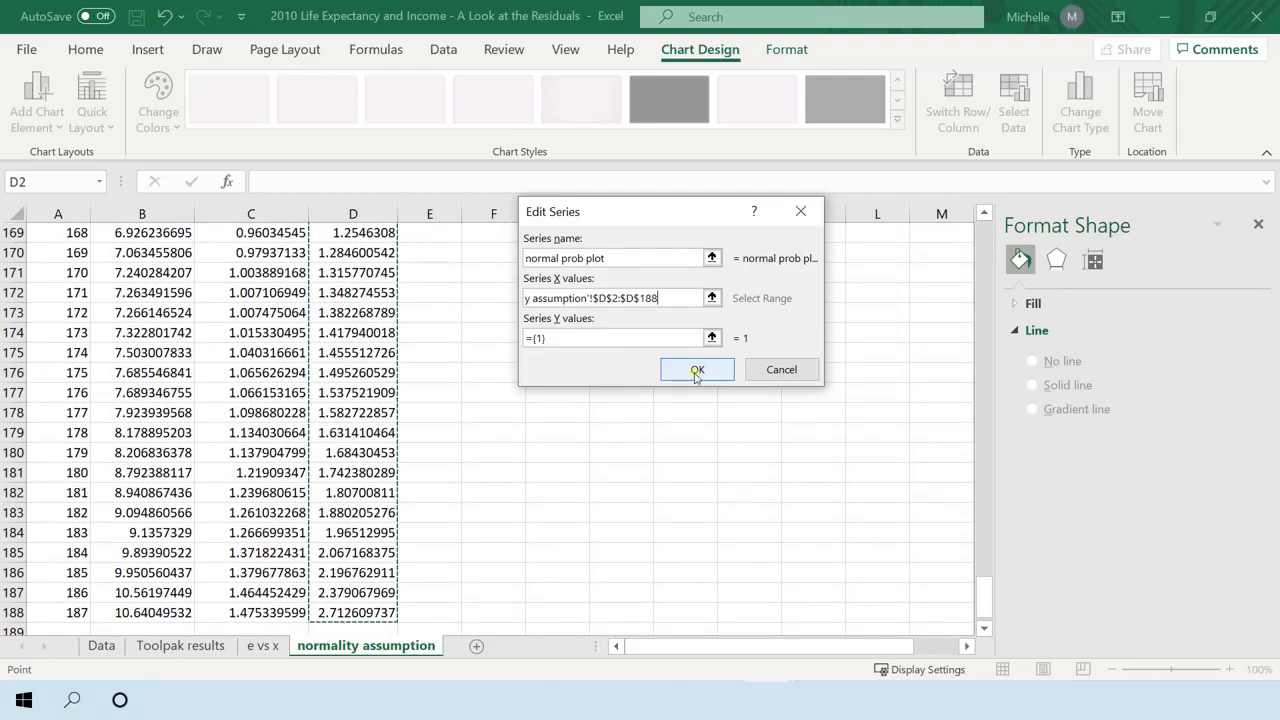
{"action": "left_click_drag", "start_coordinate": [985, 592], "coordinate": [985, 240]}
Set the series Y values to the semi-studentized residuals in C2:C188 and apply the chart's data source.
{"action": "left_click", "coordinate": [530, 341]}
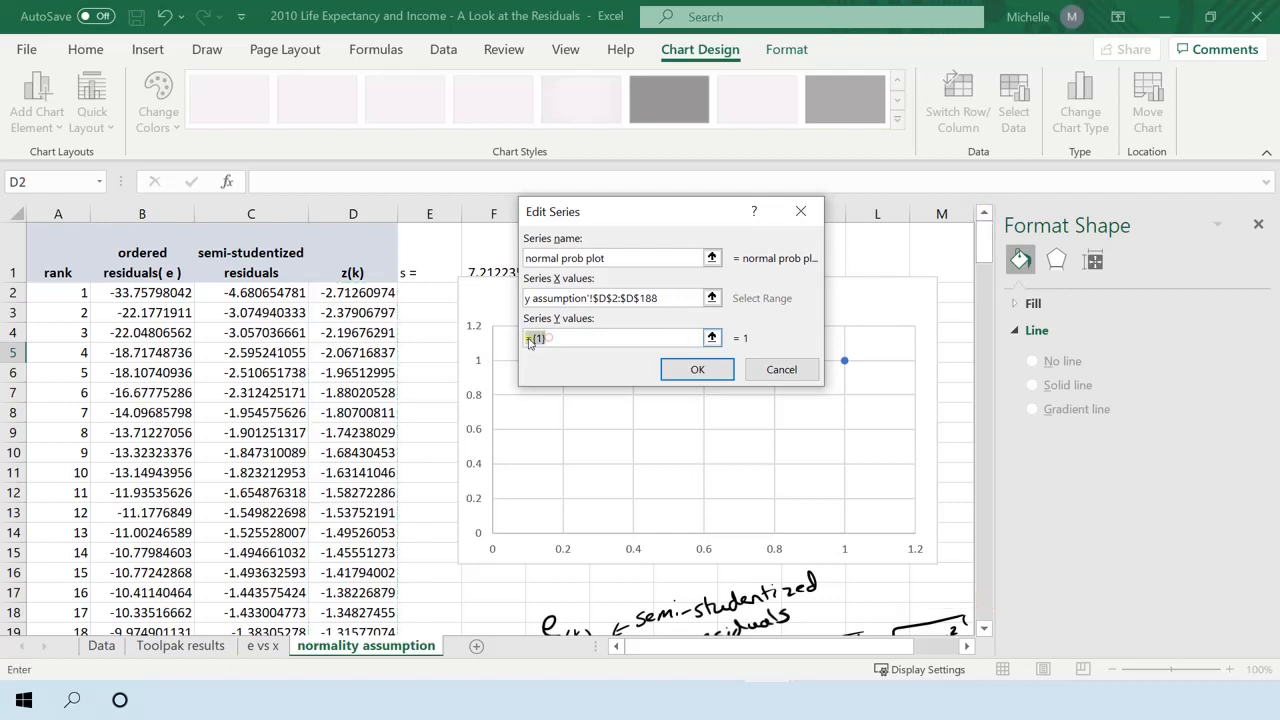
{"action": "key", "text": "BackSpace"}
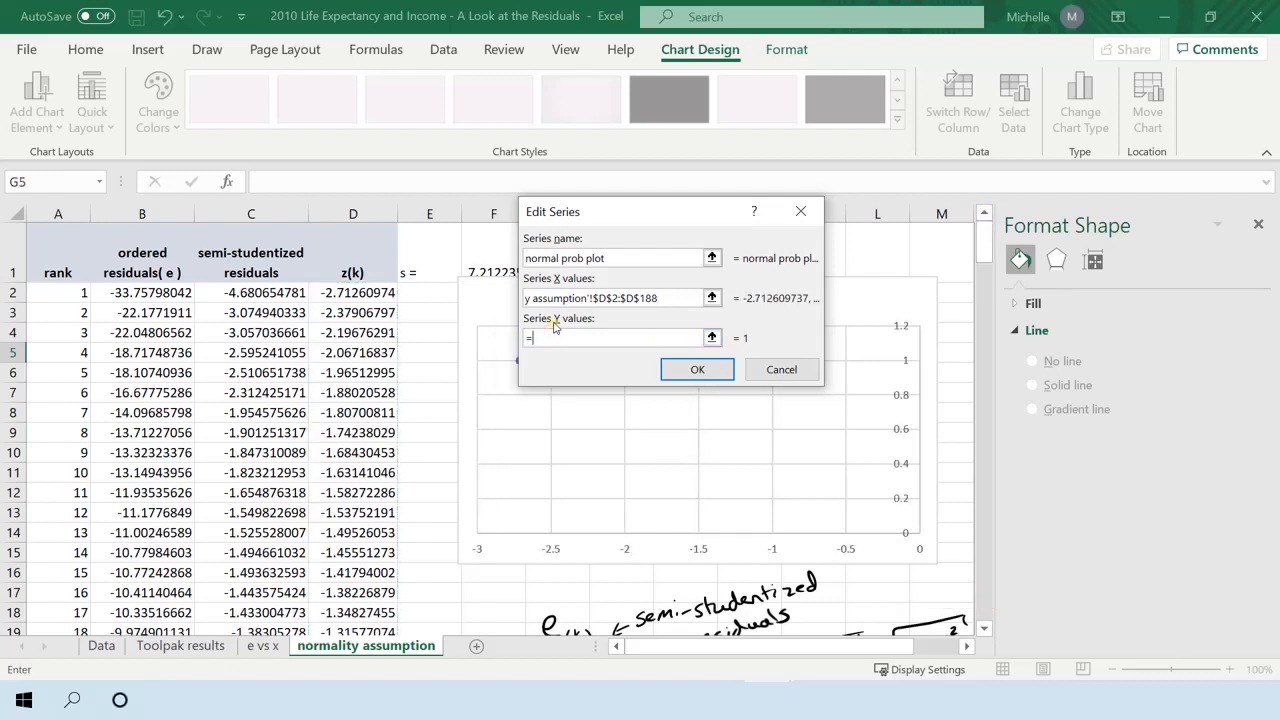
{"action": "type", "text": "="}
{"action": "left_click", "coordinate": [236, 291]}
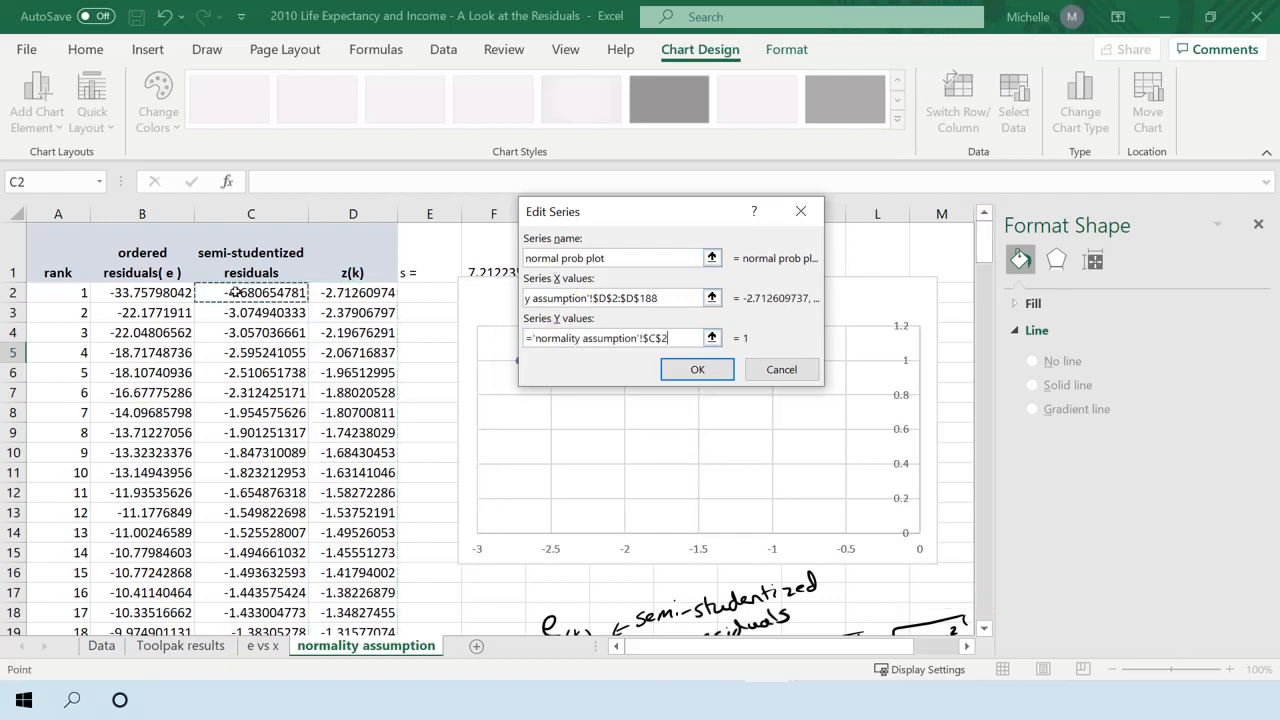
{"action": "key", "text": "ctrl+shift+Down"}
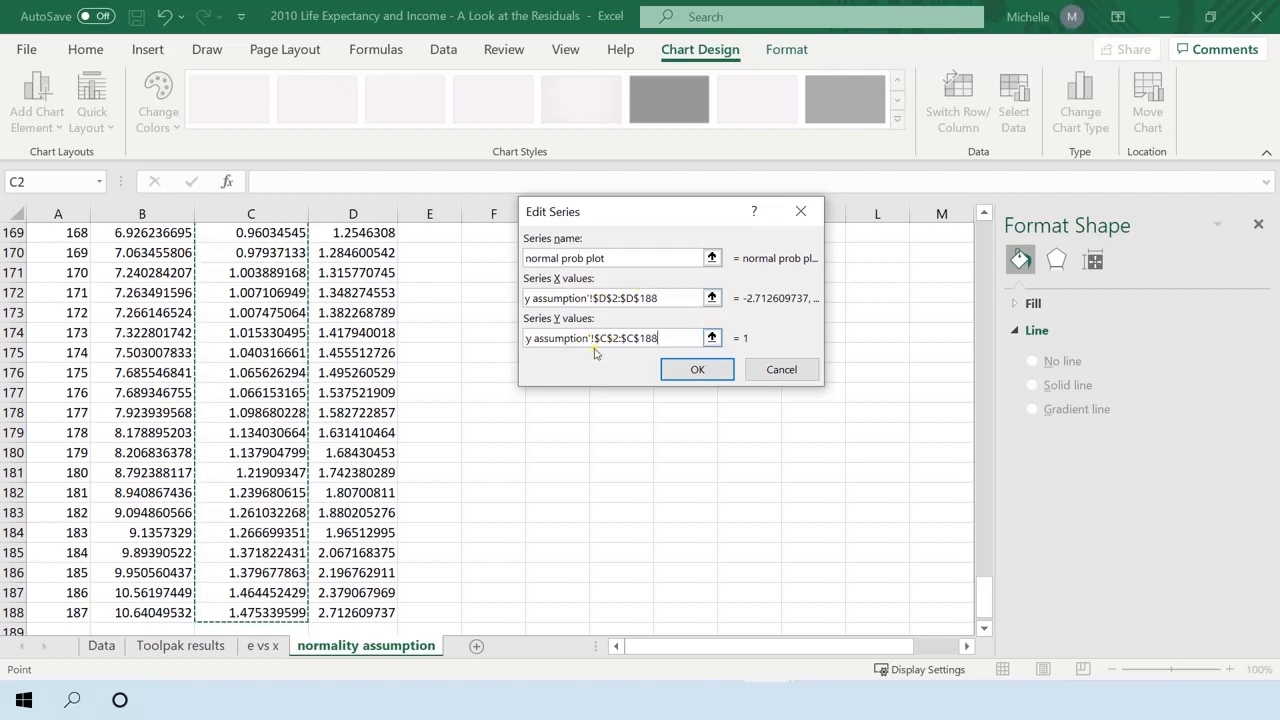
{"action": "left_click", "coordinate": [670, 369]}
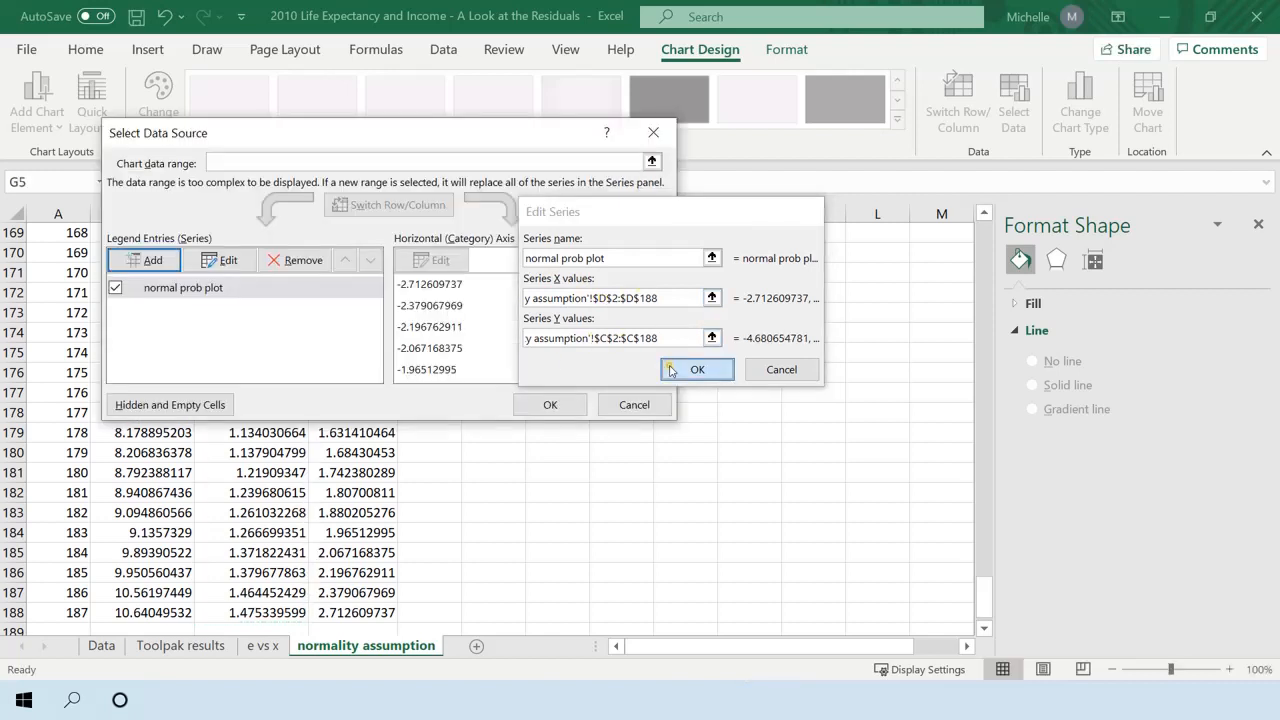
{"action": "left_click", "coordinate": [550, 404]}
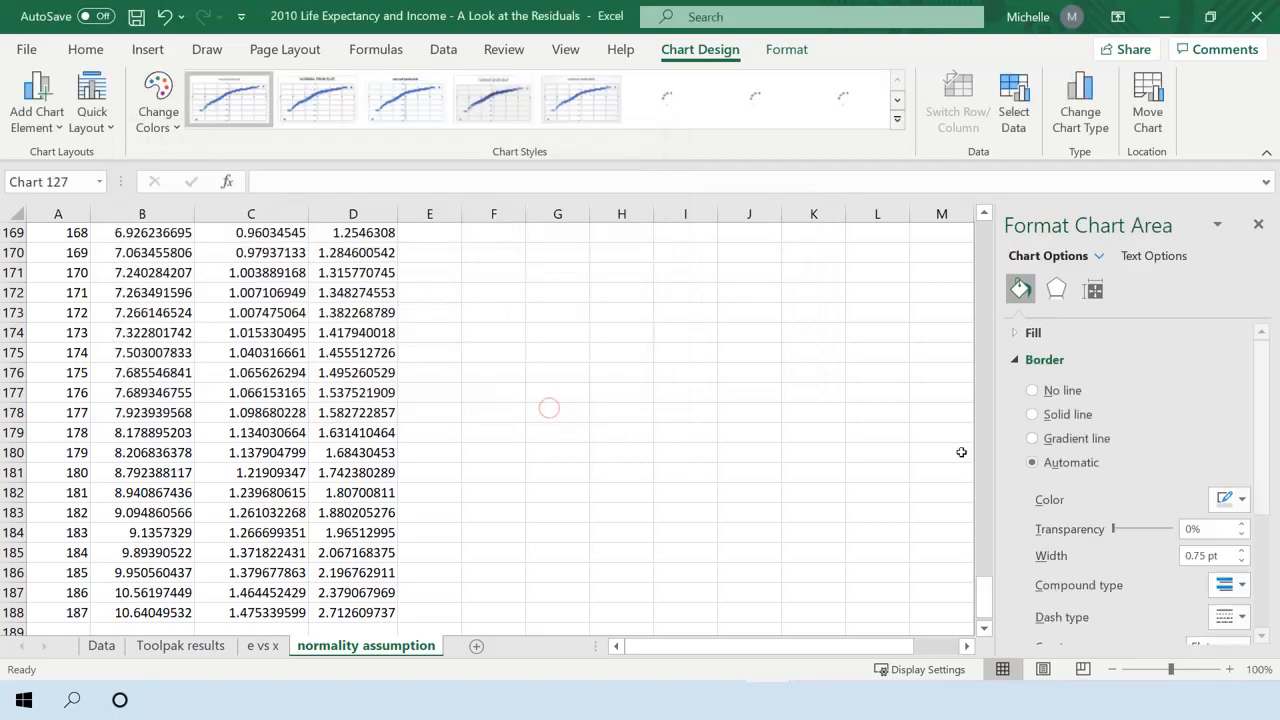
Shift the normal prob plot up slightly and mark ink dots on it where x equals y, from -3 to 2.
{"action": "left_click_drag", "start_coordinate": [984, 595], "coordinate": [990, 230]}
{"action": "mouse_move", "coordinate": [866, 302]}
{"action": "left_mouse_down"}
{"action": "mouse_move", "coordinate": [859, 262]}
{"action": "mouse_move", "coordinate": [860, 282]}
{"action": "left_mouse_up"}
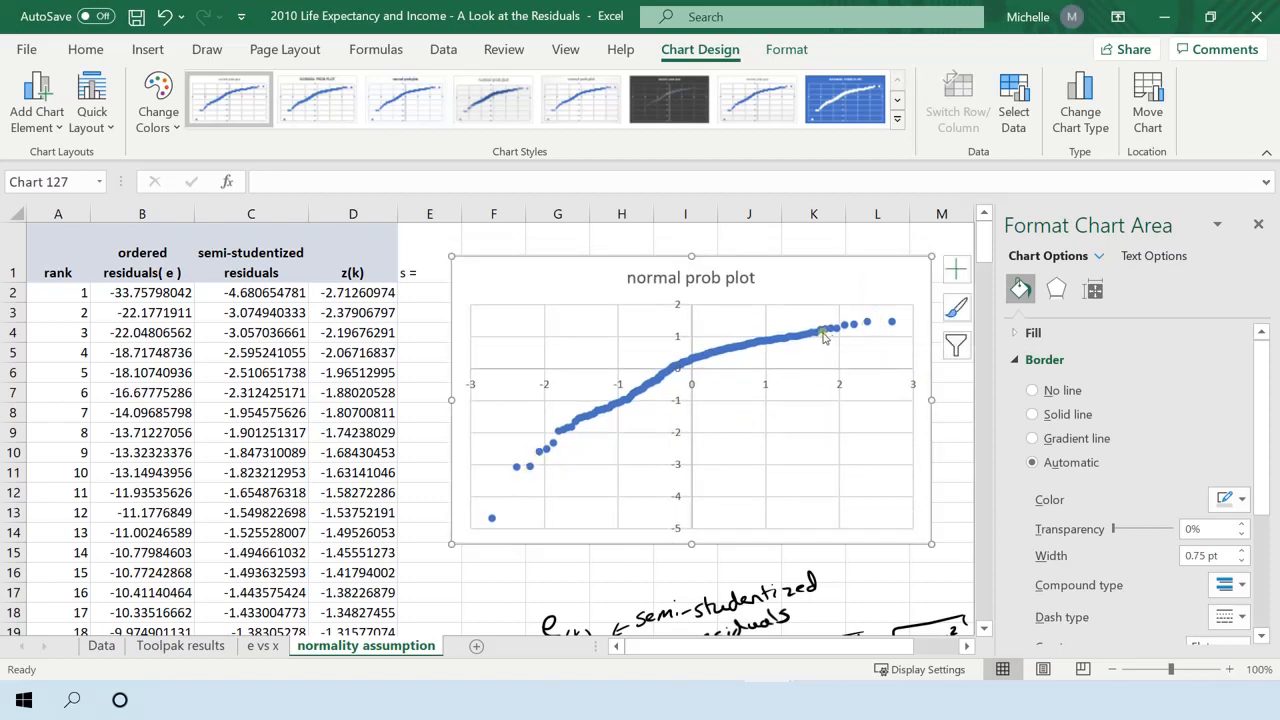
{"action": "mouse_move", "coordinate": [823, 333]}
{"action": "key", "text": "Escape"}
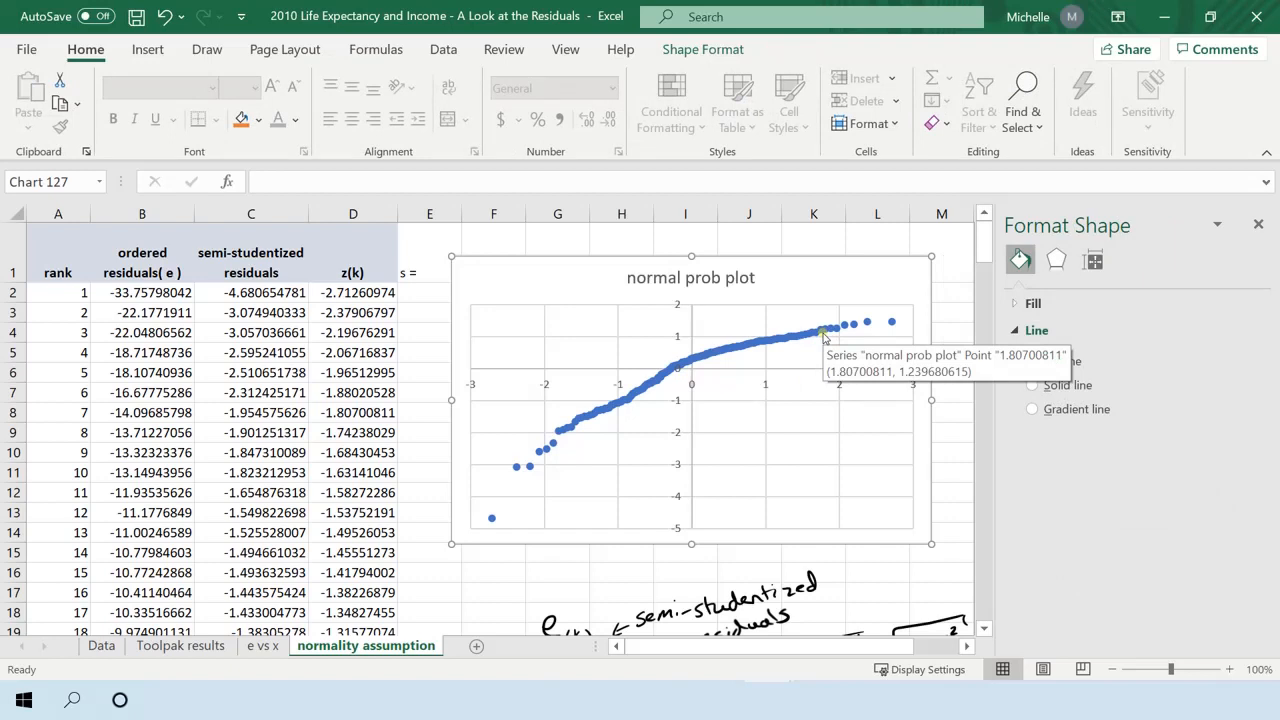
{"action": "key", "text": "Escape"}
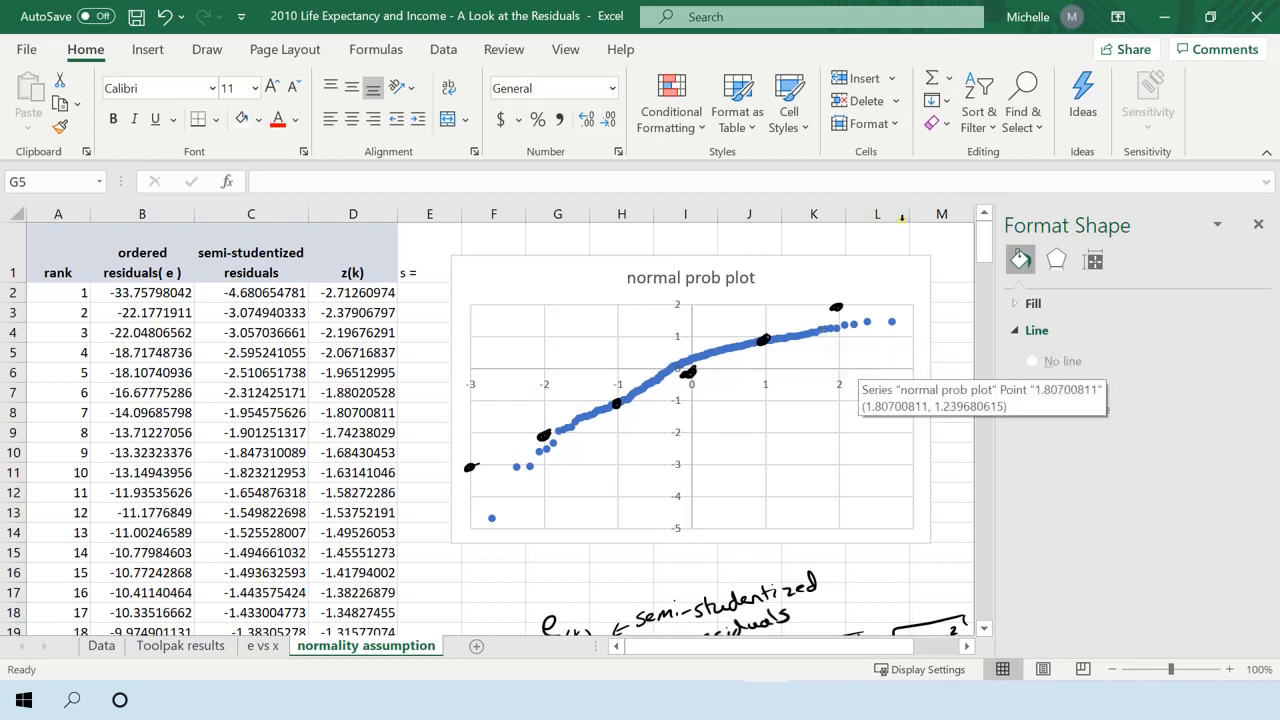
Draw a black ink line through the x-equals-y dots on the normal prob plot, from -3 to 2.
{"action": "left_click_drag", "start_coordinate": [470, 467], "coordinate": [543, 436]}
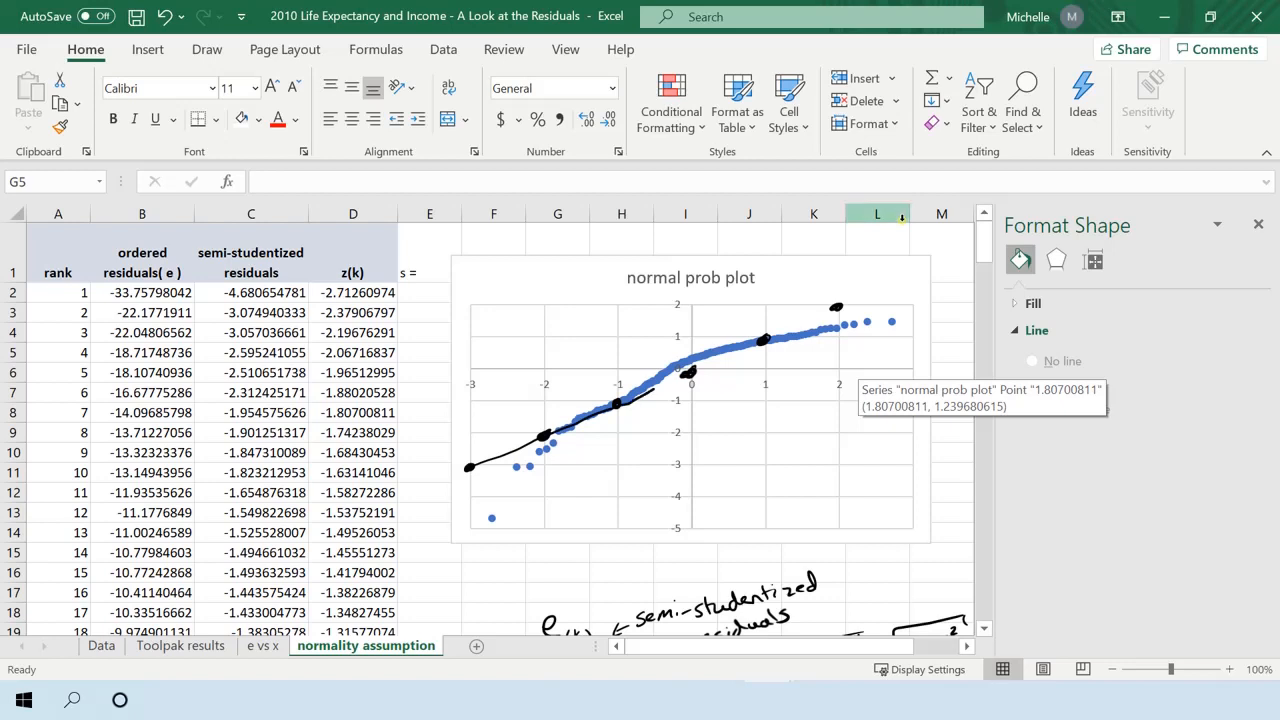
{"action": "left_click_drag", "start_coordinate": [805, 320], "coordinate": [838, 307]}
{"action": "mouse_move", "coordinate": [513, 446]}
{"action": "left_mouse_down"}
{"action": "mouse_move", "coordinate": [540, 436]}
{"action": "mouse_move", "coordinate": [461, 471]}
{"action": "mouse_move", "coordinate": [602, 409]}
{"action": "left_mouse_up"}
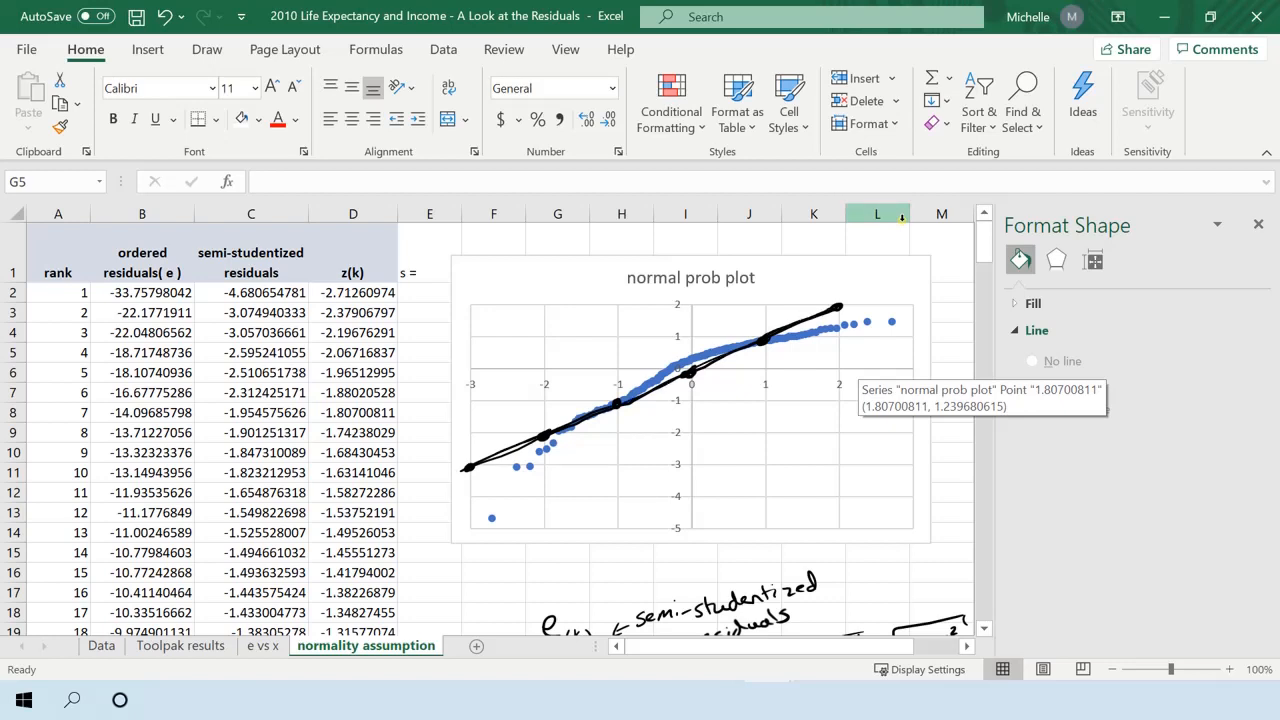
Trace the curved pattern of the plotted residual points on the normal prob plot with the dark blue pen.
{"action": "left_click", "coordinate": [443, 49]}
{"action": "left_click", "coordinate": [207, 49]}
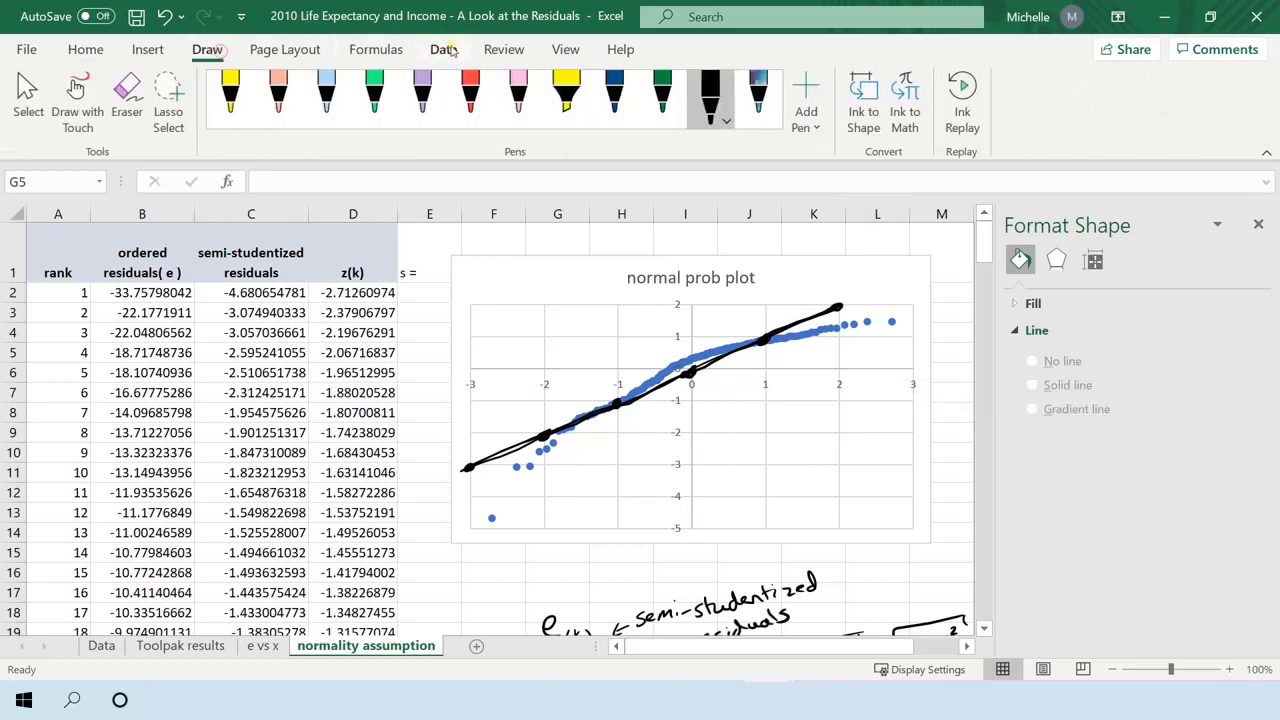
{"action": "left_click", "coordinate": [622, 90]}
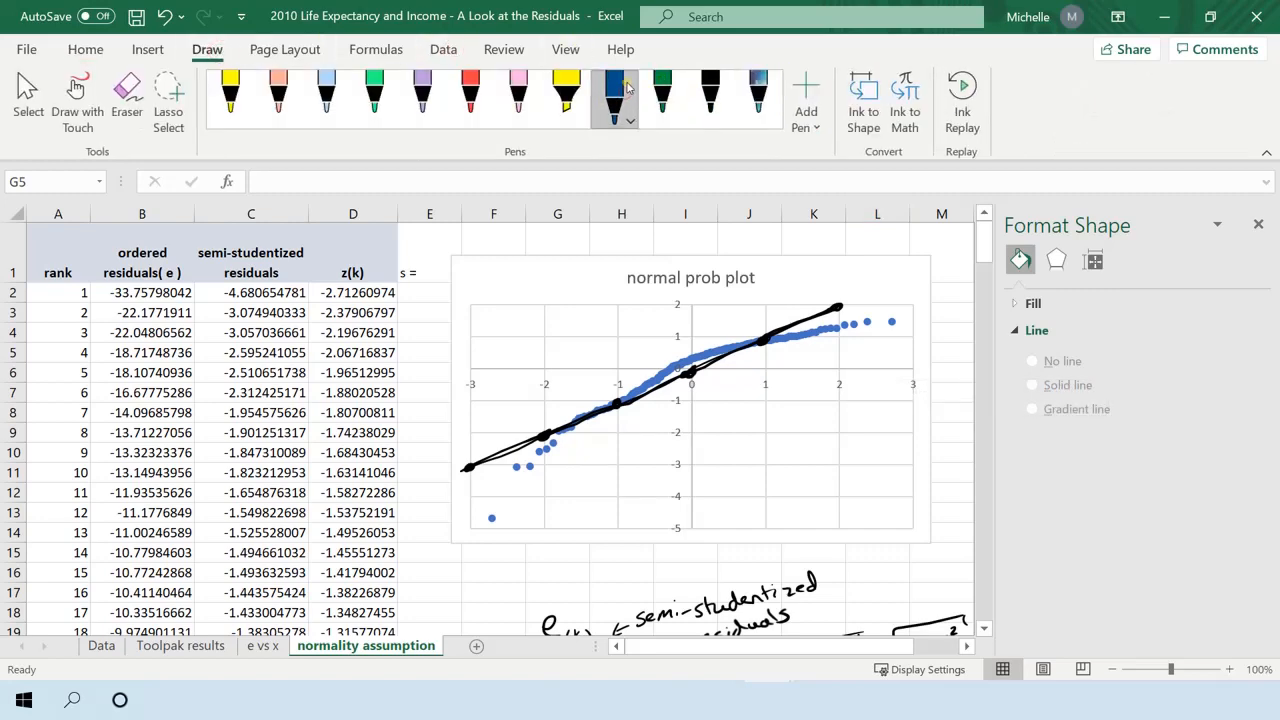
{"action": "left_click_drag", "start_coordinate": [491, 517], "coordinate": [505, 503]}
{"action": "left_click_drag", "start_coordinate": [556, 441], "coordinate": [620, 389]}
{"action": "mouse_move", "coordinate": [762, 344]}
{"action": "left_mouse_down"}
{"action": "mouse_move", "coordinate": [891, 322]}
{"action": "mouse_move", "coordinate": [726, 344]}
{"action": "mouse_move", "coordinate": [620, 398]}
{"action": "mouse_move", "coordinate": [486, 522]}
{"action": "mouse_move", "coordinate": [696, 354]}
{"action": "mouse_move", "coordinate": [910, 308]}
{"action": "left_mouse_up"}
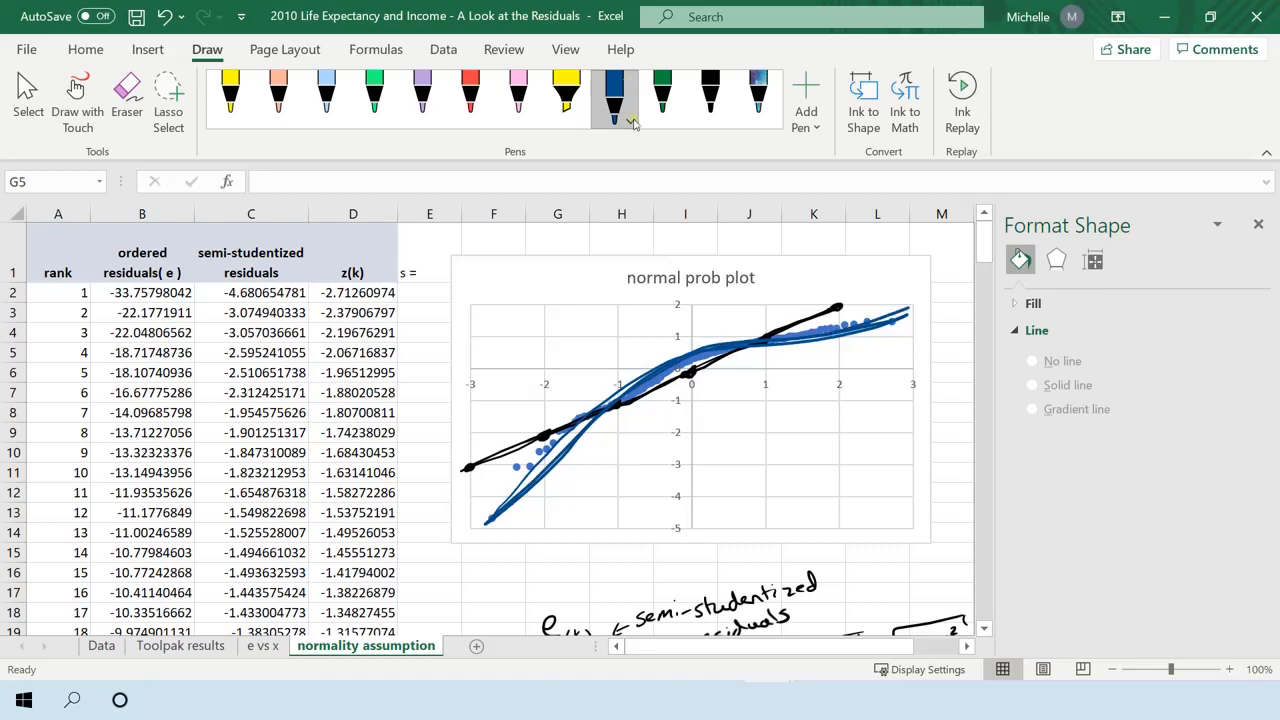
Review the residual histogram, the e vs x plot and the regression output on the Toolpak results sheet.
{"action": "scroll", "coordinate": [740, 478], "scroll_direction": "down", "scroll_amount": 2}
{"action": "scroll", "coordinate": [744, 477], "scroll_direction": "down", "scroll_amount": 1}
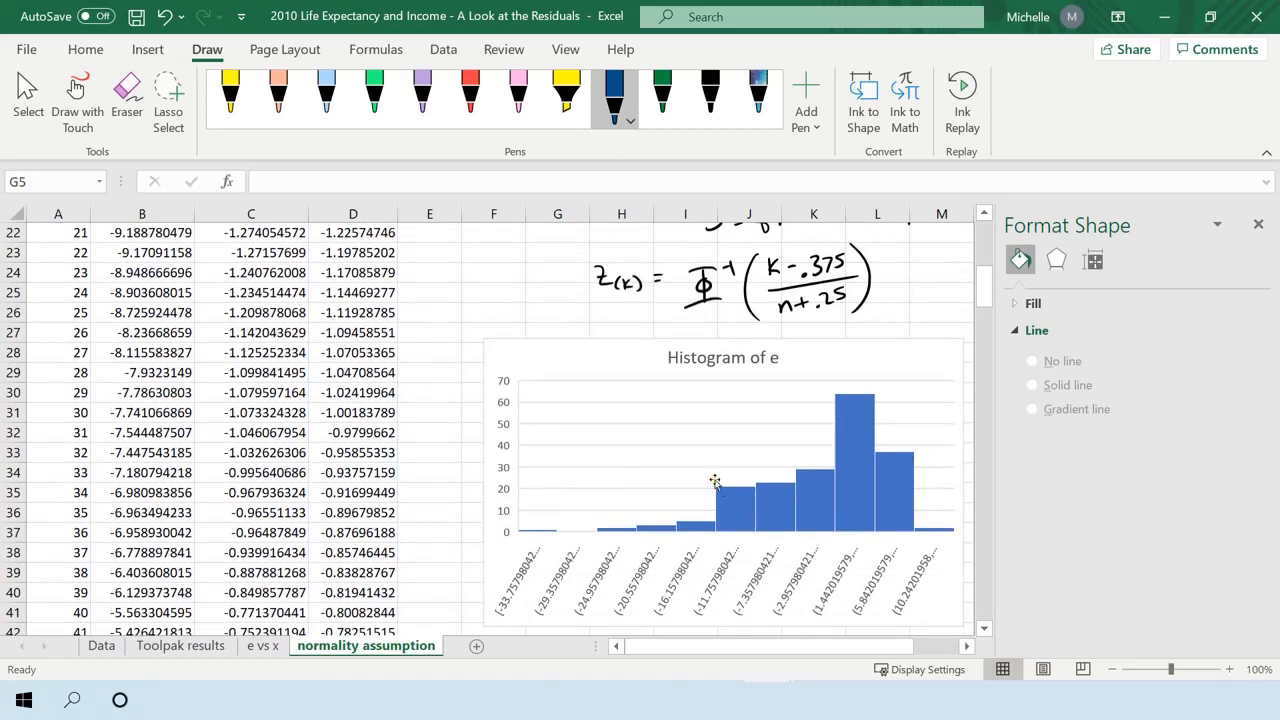
{"action": "scroll", "coordinate": [718, 476], "scroll_direction": "up", "scroll_amount": 7}
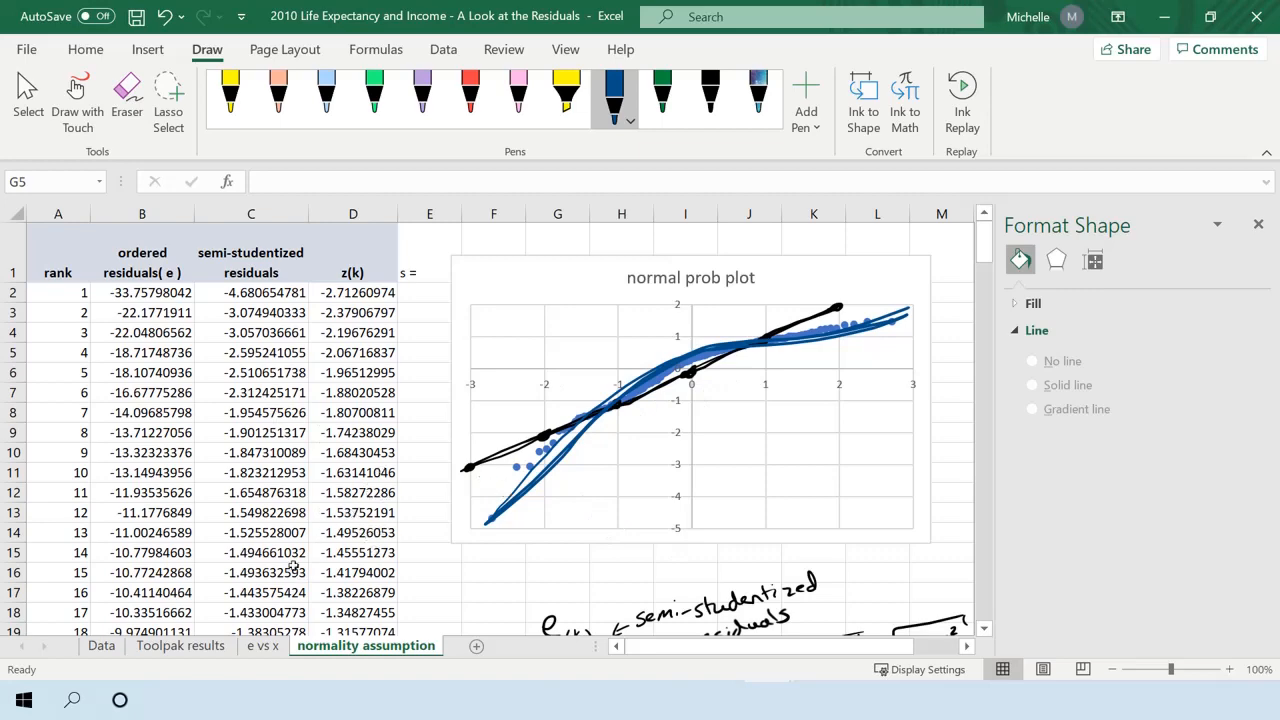
{"action": "left_click", "coordinate": [264, 645]}
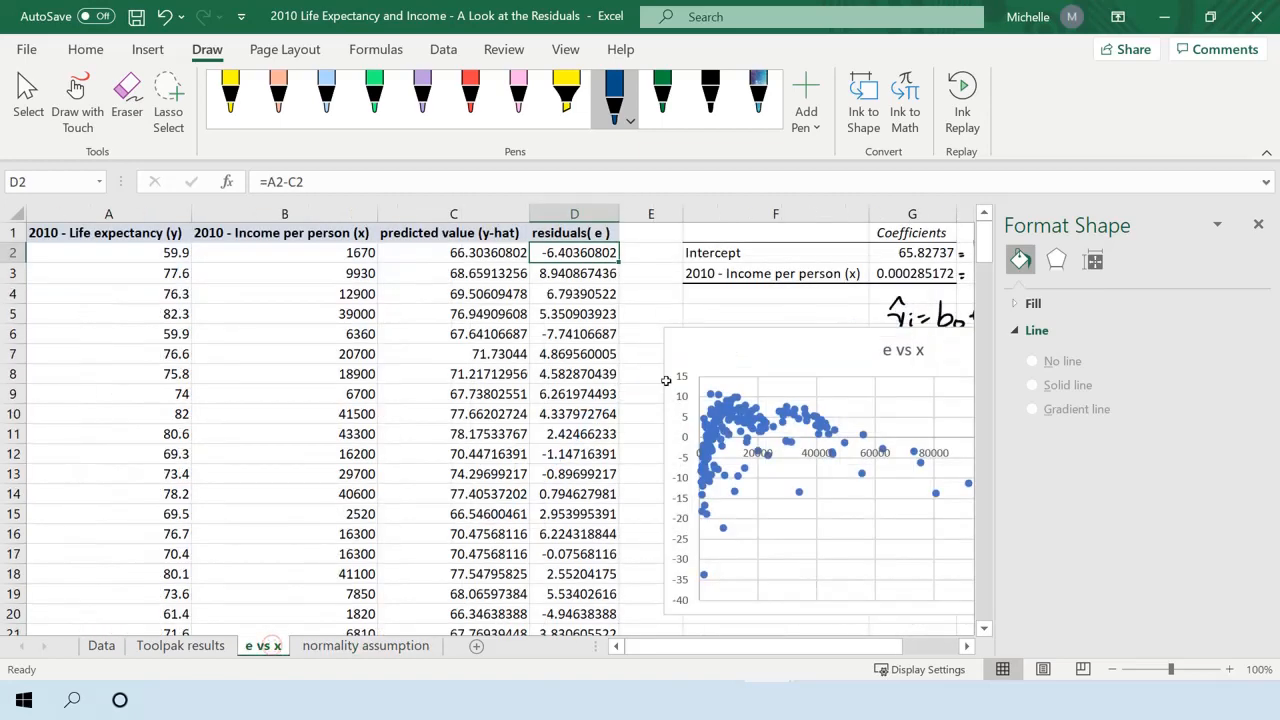
{"action": "left_click_drag", "start_coordinate": [694, 649], "coordinate": [752, 646]}
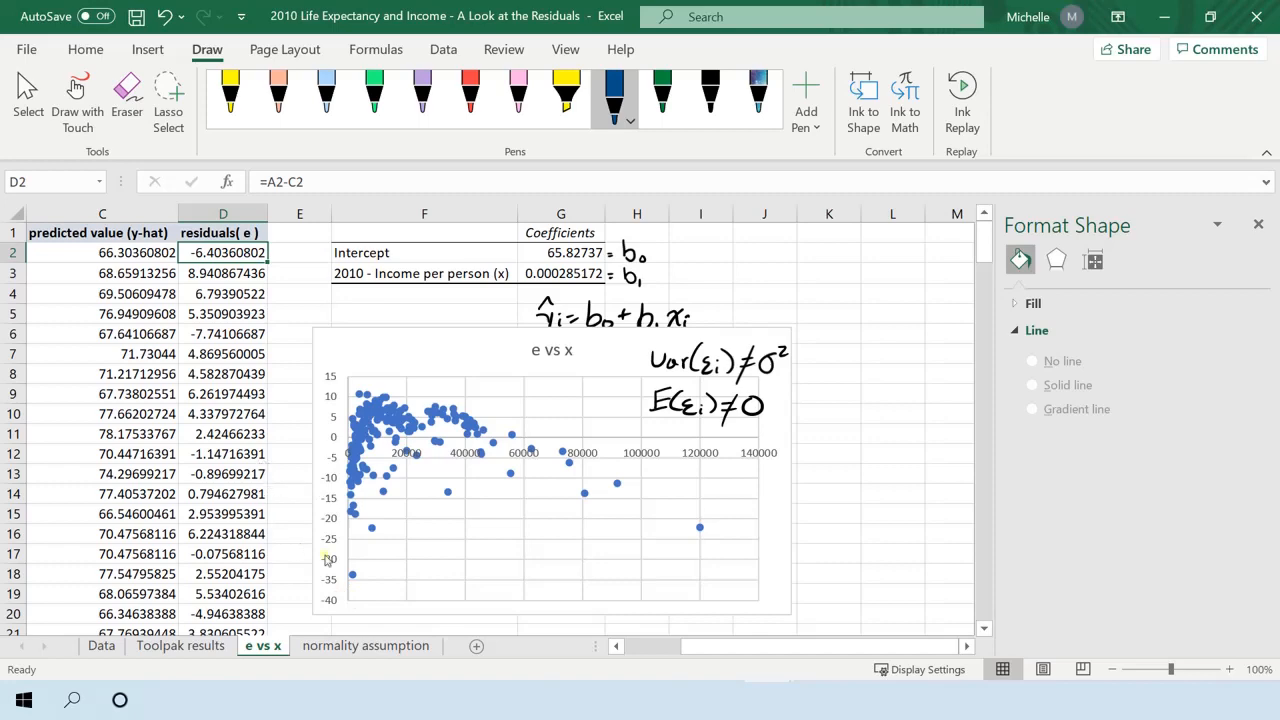
{"action": "left_click", "coordinate": [212, 646]}
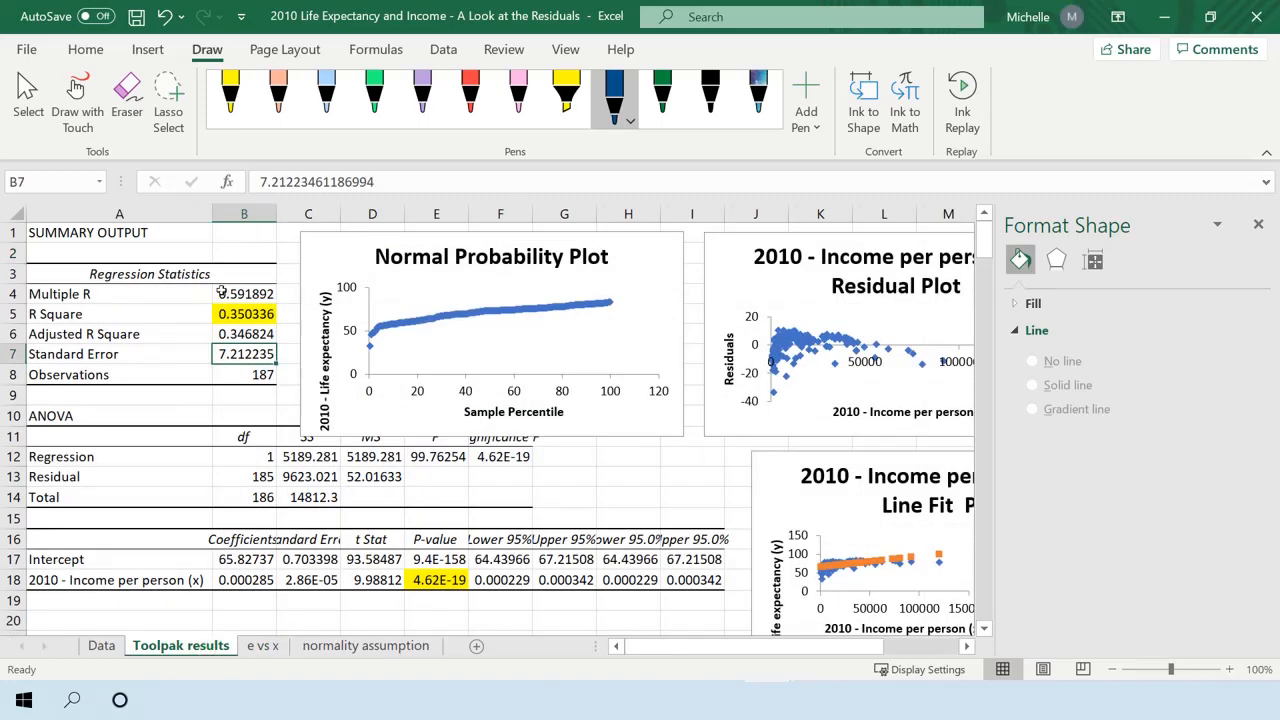
{"action": "scroll", "coordinate": [383, 562], "scroll_direction": "down", "scroll_amount": 3}
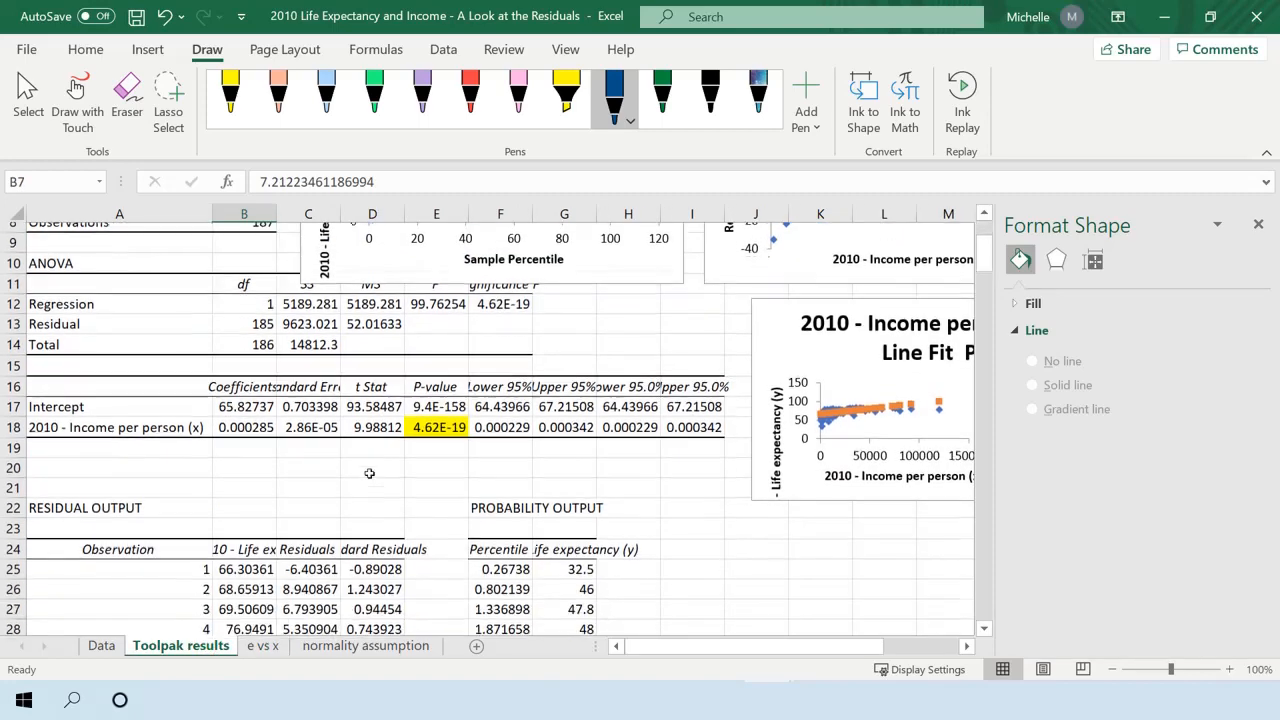
{"action": "scroll", "coordinate": [300, 400], "scroll_direction": "up", "scroll_amount": 2}
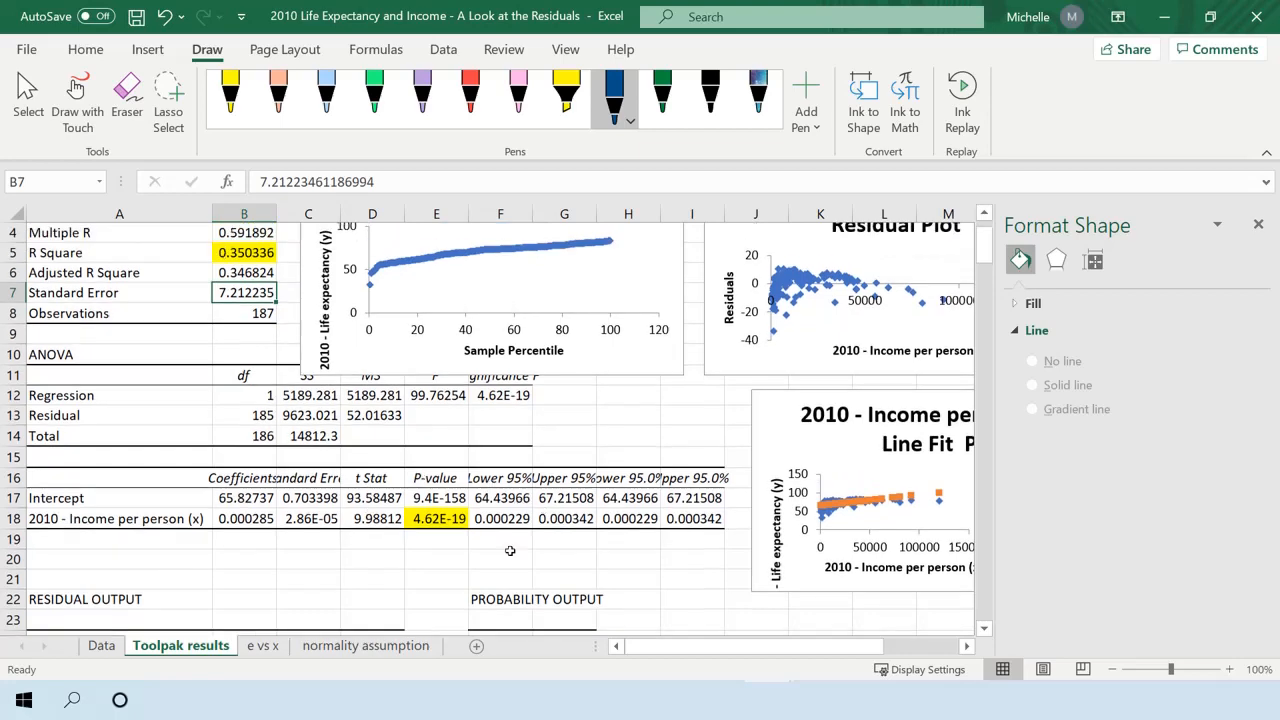
{"action": "scroll", "coordinate": [270, 483], "scroll_direction": "up", "scroll_amount": 1}
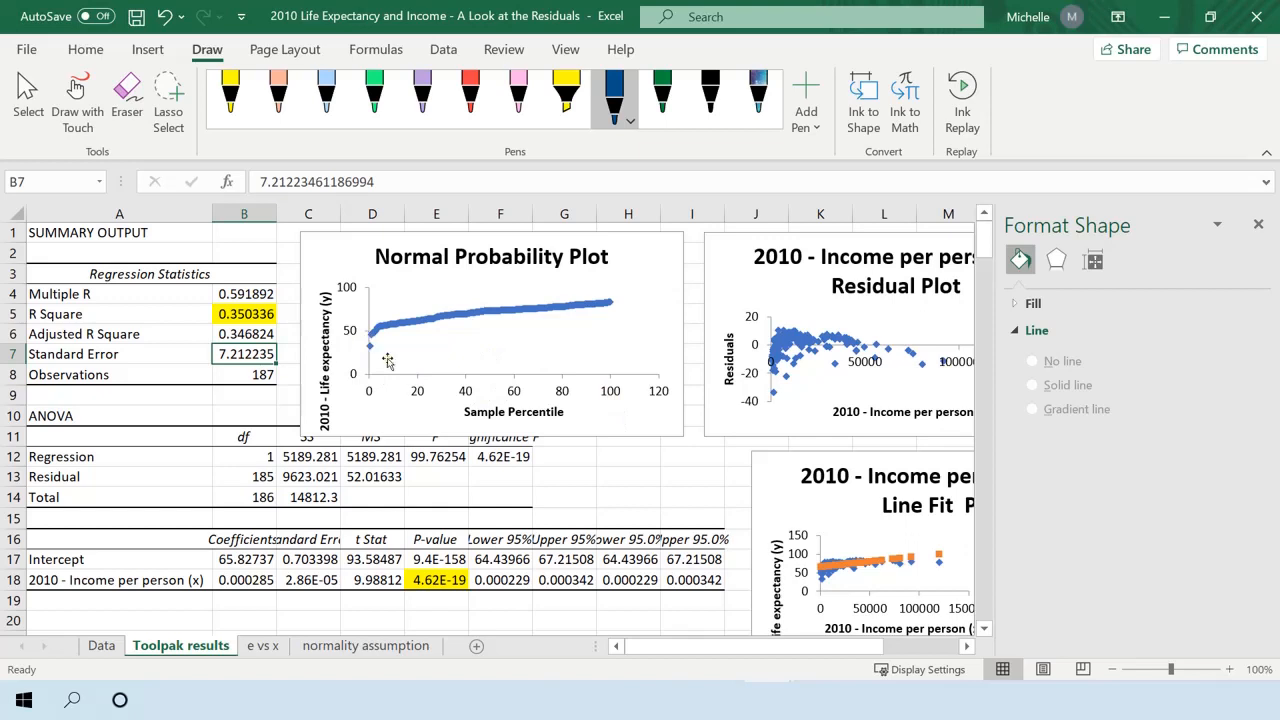
Enlarge the Toolpak Normal Probability Plot down to row 18 and handwrite the sample percentile formula (k-.5)/n × 100% on it.
{"action": "left_click", "coordinate": [637, 414]}
{"action": "left_click_drag", "start_coordinate": [679, 436], "coordinate": [693, 578]}
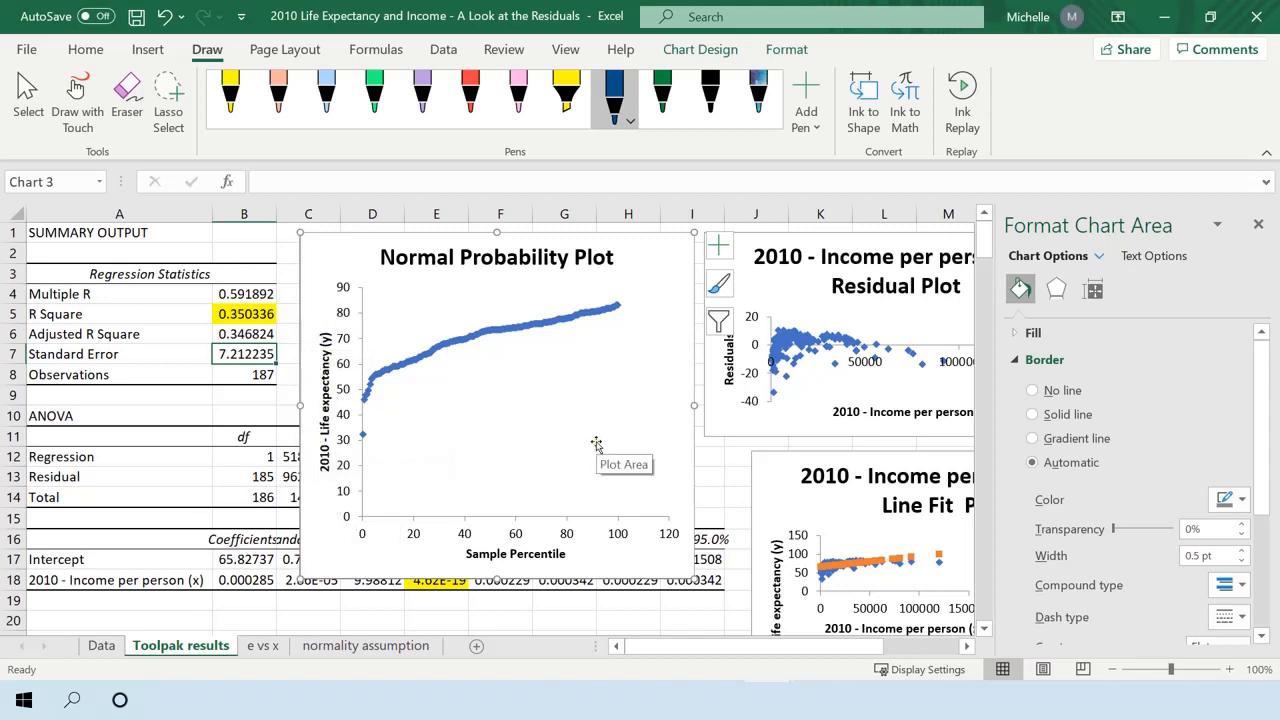
{"action": "key", "text": "Escape"}
{"action": "key", "text": "Escape"}
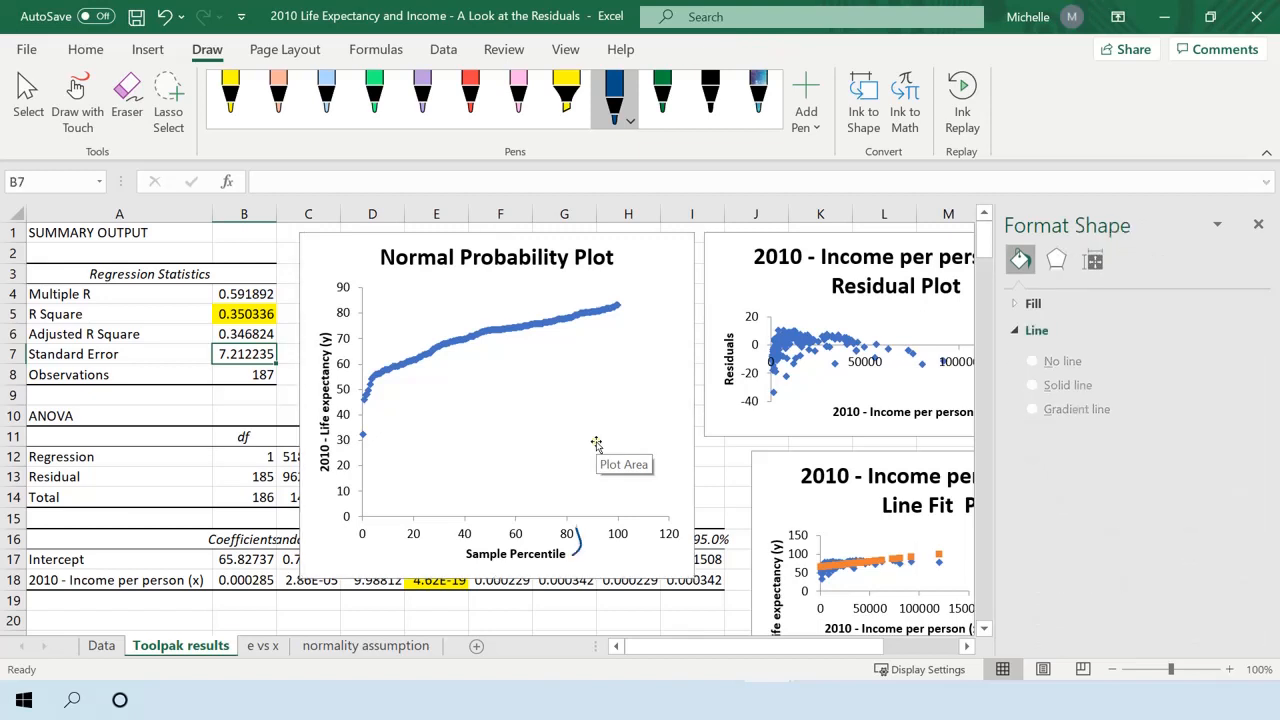
{"action": "left_click_drag", "start_coordinate": [582, 444], "coordinate": [594, 453]}
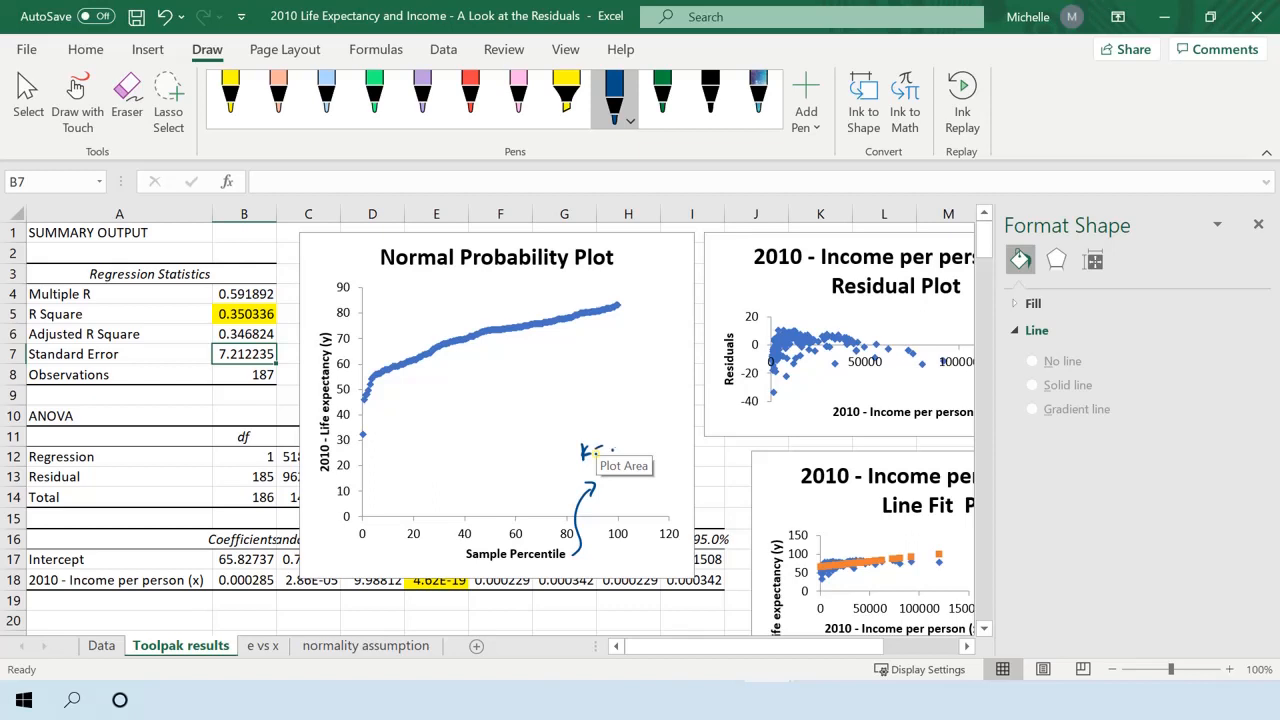
{"action": "left_click_drag", "start_coordinate": [576, 472], "coordinate": [642, 446]}
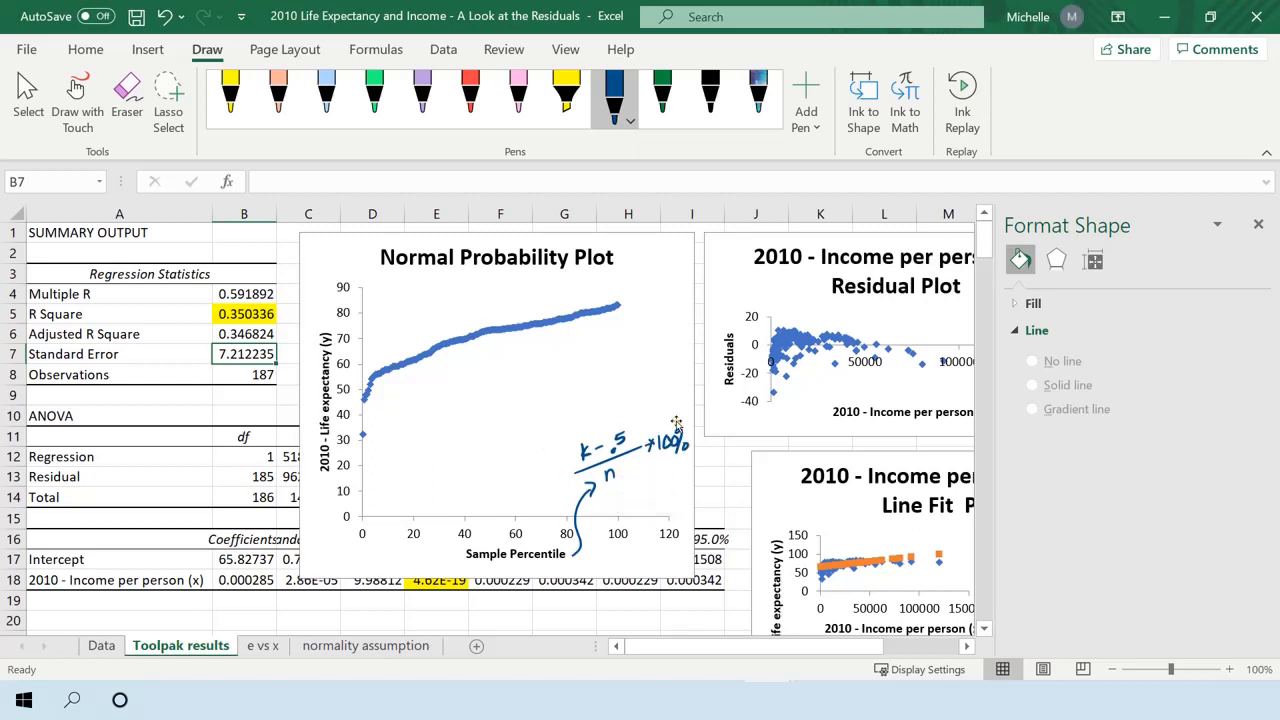
Examine which probability output columns feed the Normal Probability Plot series and its sample percentile axis.
{"action": "scroll", "coordinate": [625, 432], "scroll_direction": "down", "scroll_amount": 2}
{"action": "scroll", "coordinate": [615, 425], "scroll_direction": "down", "scroll_amount": 6}
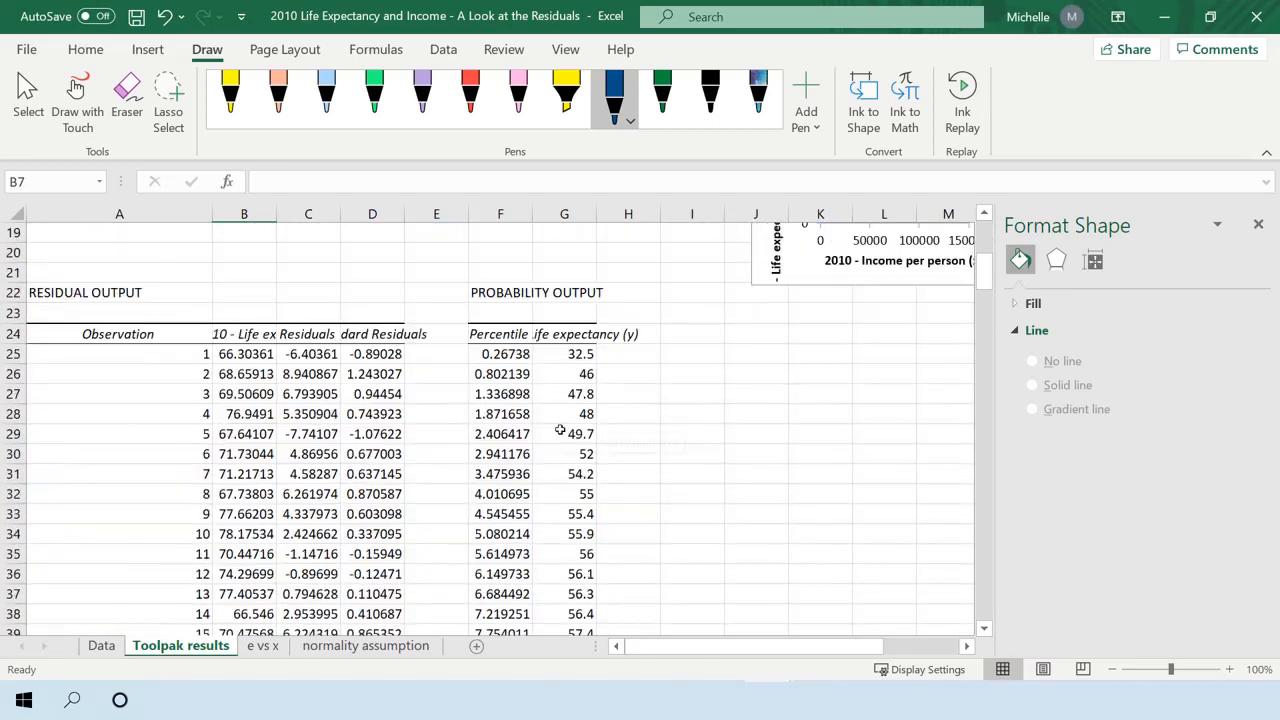
{"action": "scroll", "coordinate": [598, 417], "scroll_direction": "up", "scroll_amount": 8}
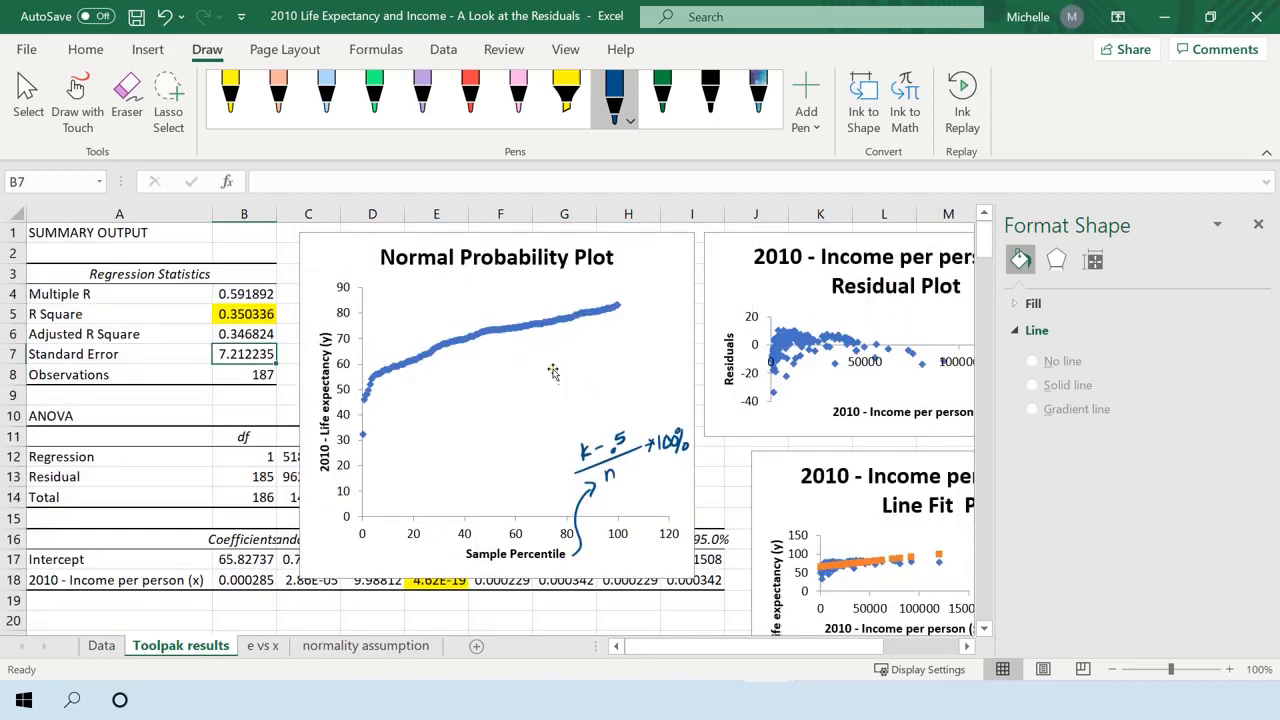
{"action": "left_click", "coordinate": [528, 330]}
{"action": "scroll", "coordinate": [533, 453], "scroll_direction": "down", "scroll_amount": 5}
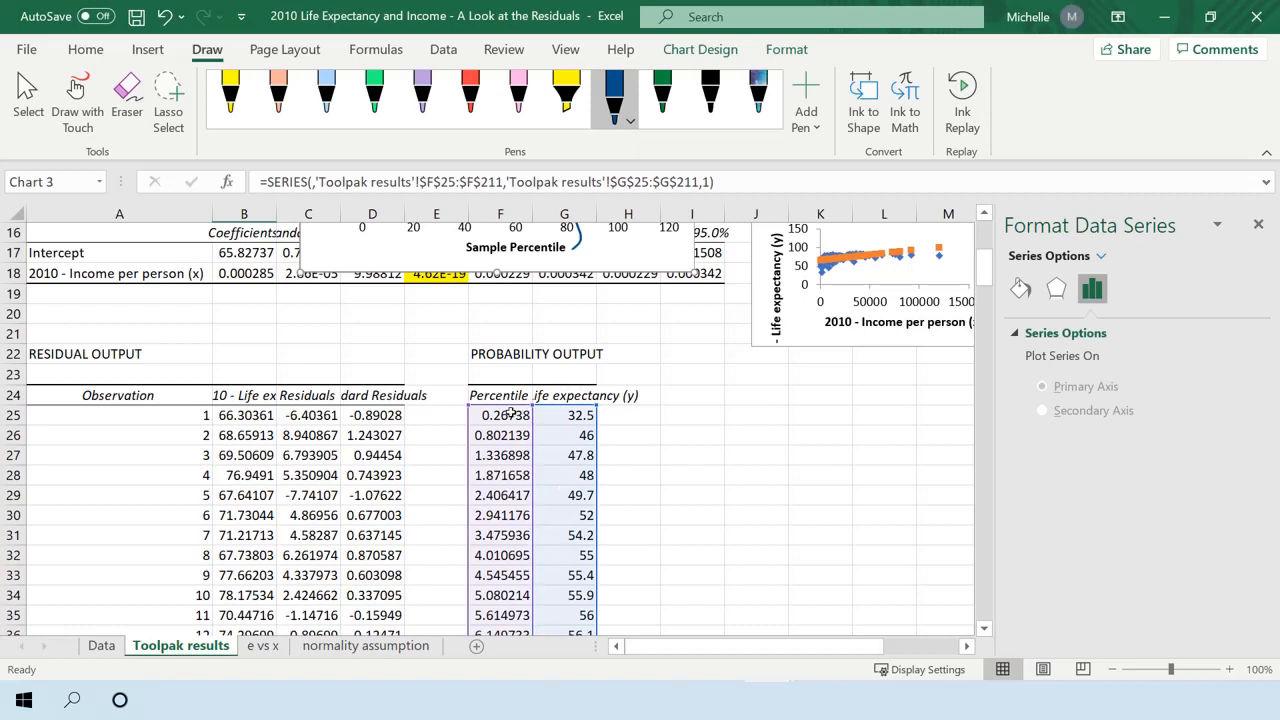
{"action": "left_click", "coordinate": [631, 424]}
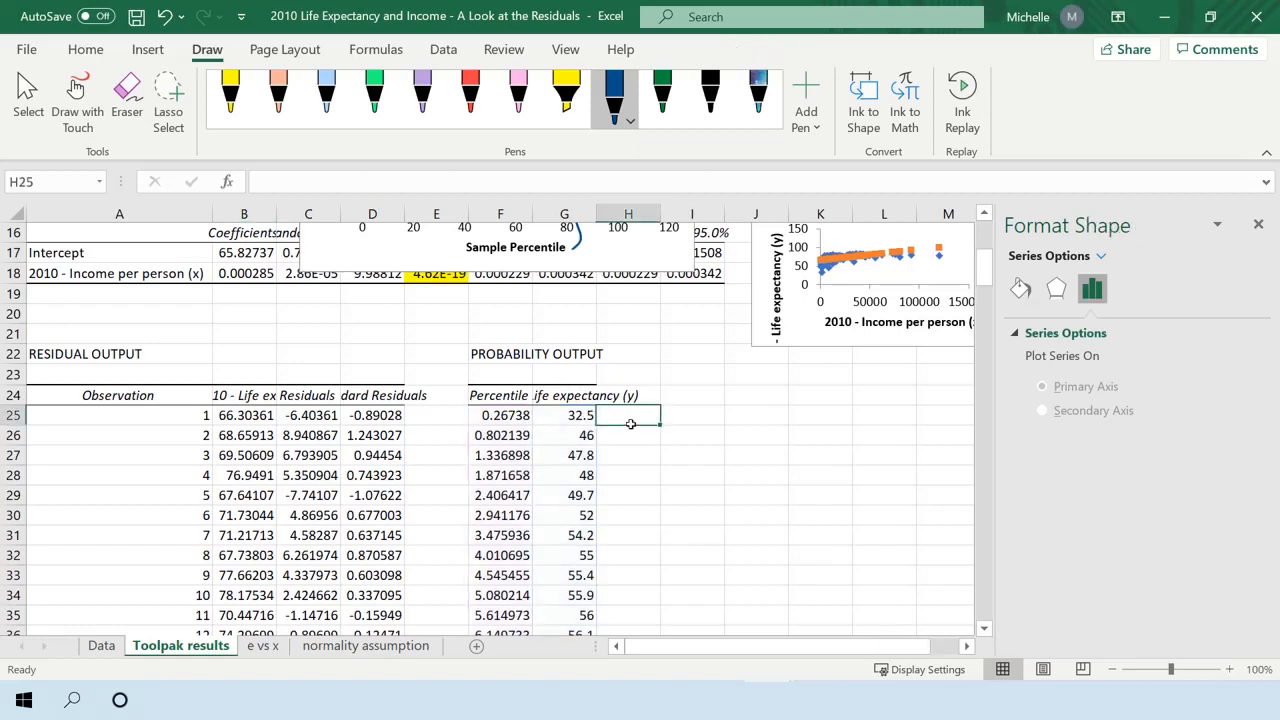
{"action": "left_click", "coordinate": [503, 416]}
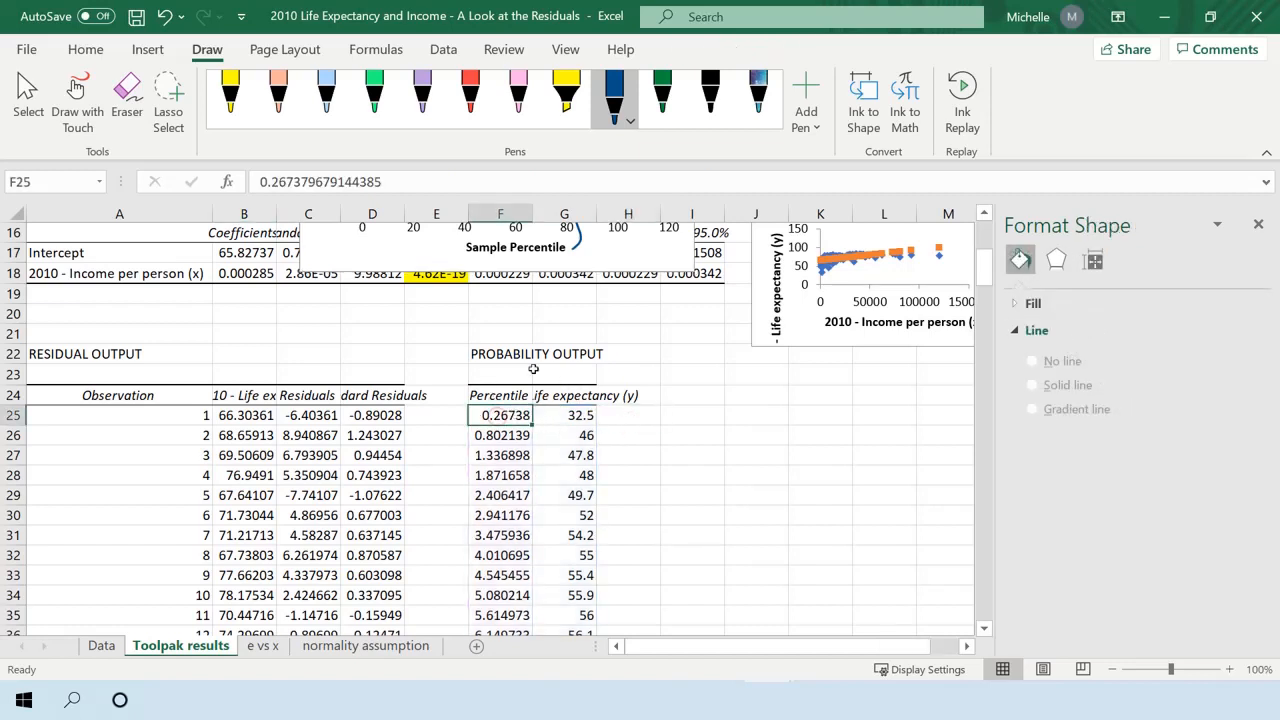
{"action": "scroll", "coordinate": [503, 416], "scroll_direction": "up", "scroll_amount": 5}
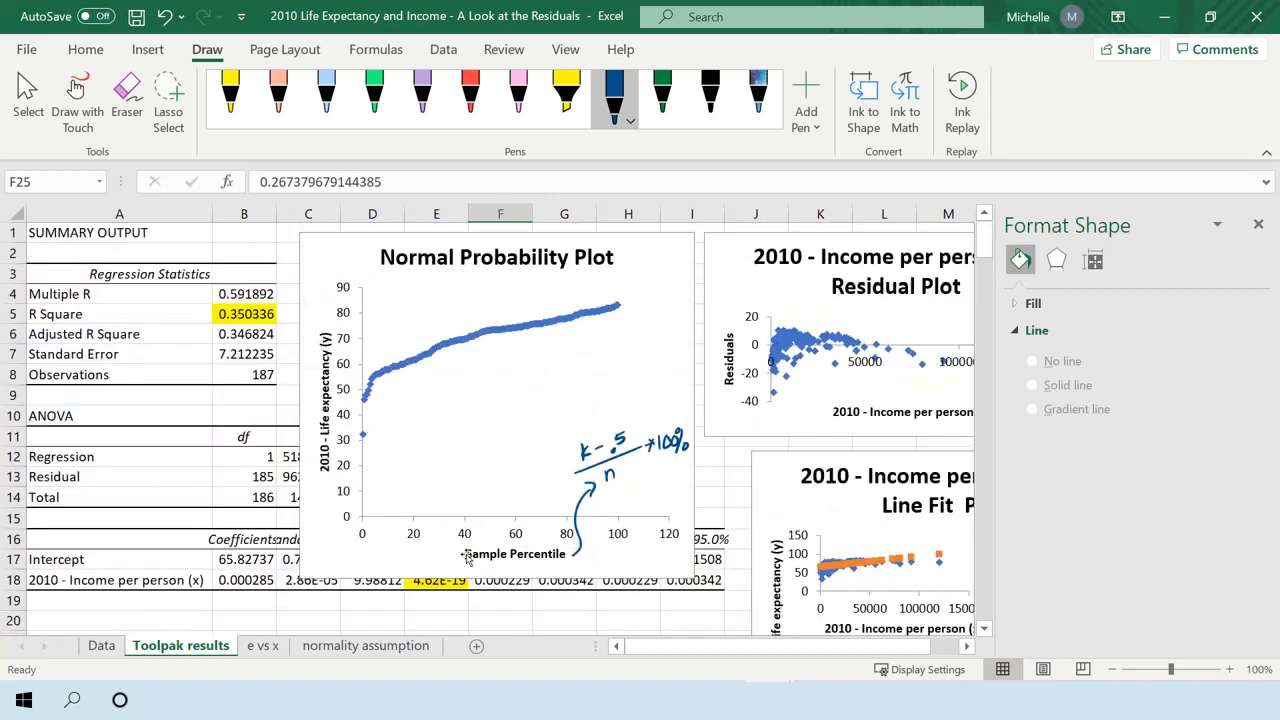
Calculate the percentile in H25 with =(A25-.5)/187*100 and fill the formula down alongside the probability output.
{"action": "scroll", "coordinate": [620, 480], "scroll_direction": "down", "scroll_amount": 4}
{"action": "left_click", "coordinate": [632, 477]}
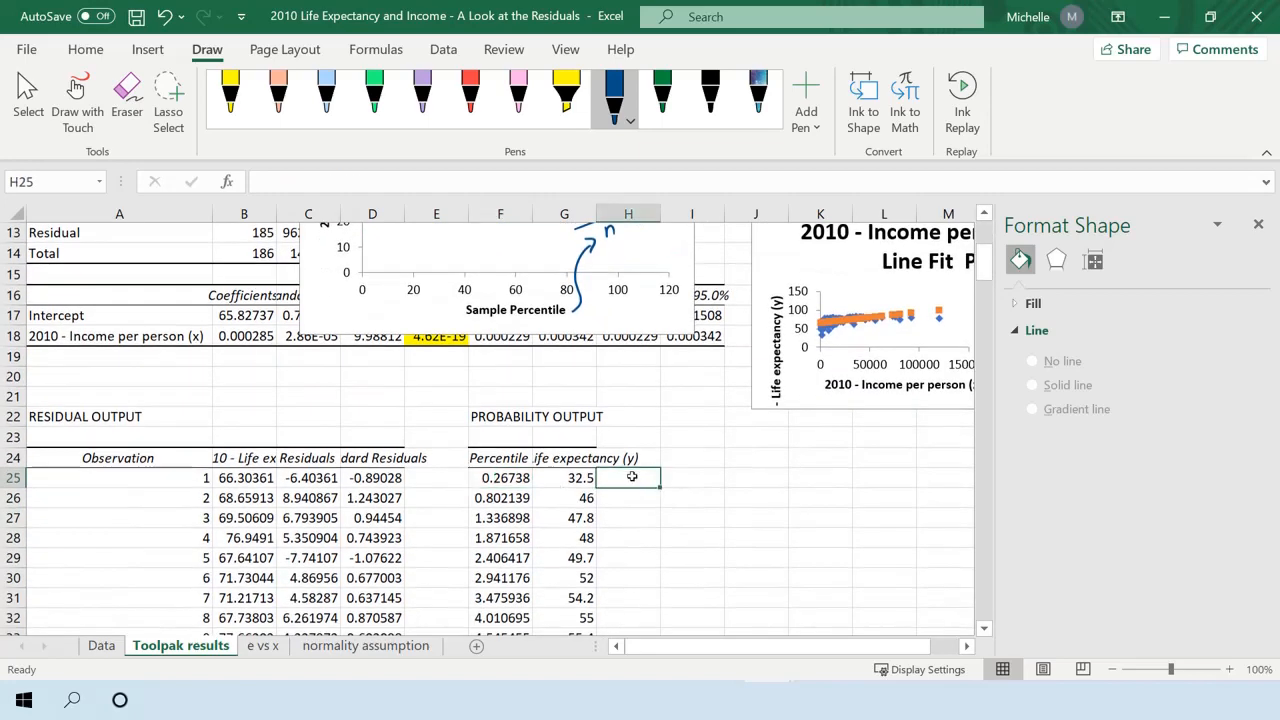
{"action": "type", "text": "=("}
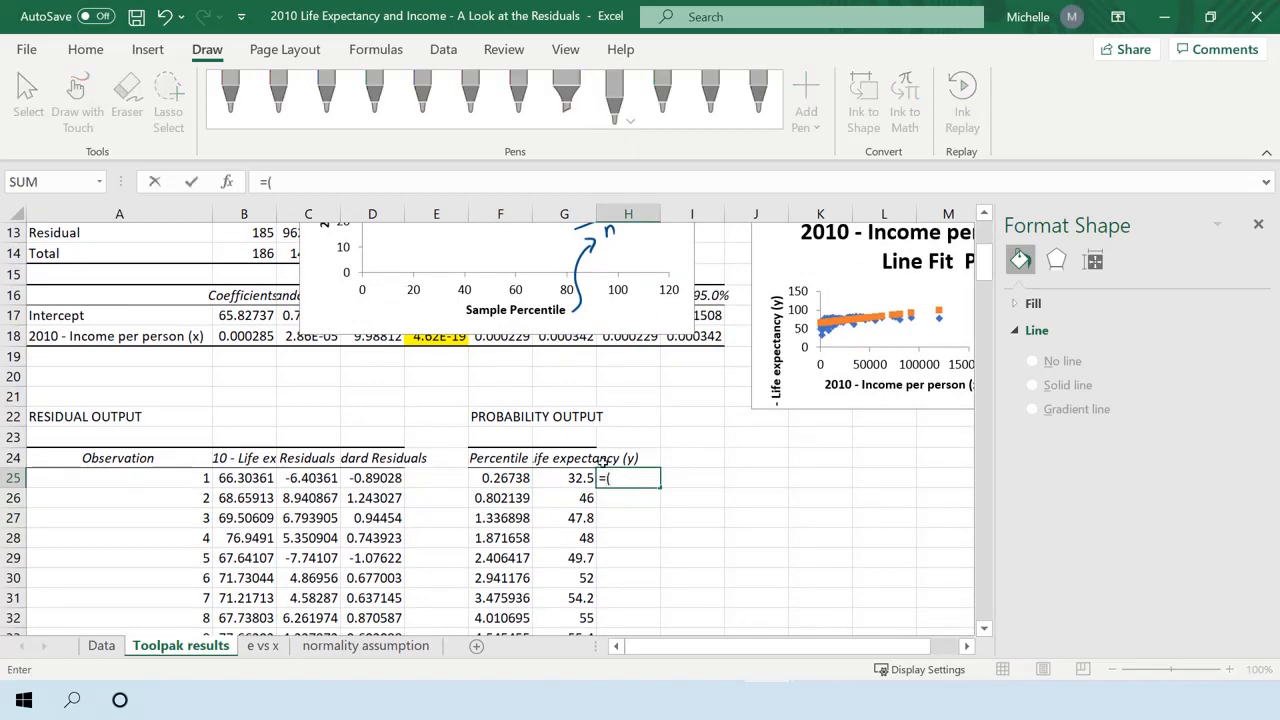
{"action": "left_click", "coordinate": [176, 479]}
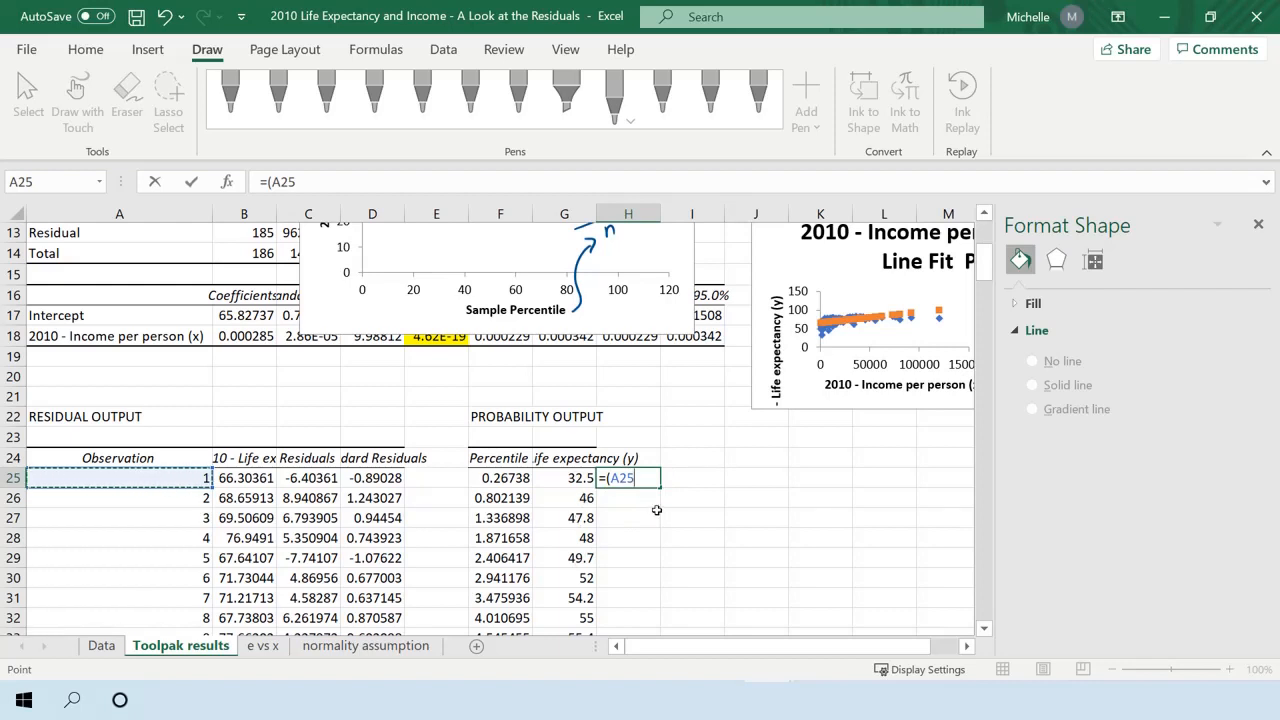
{"action": "type", "text": "-.5)/187"}
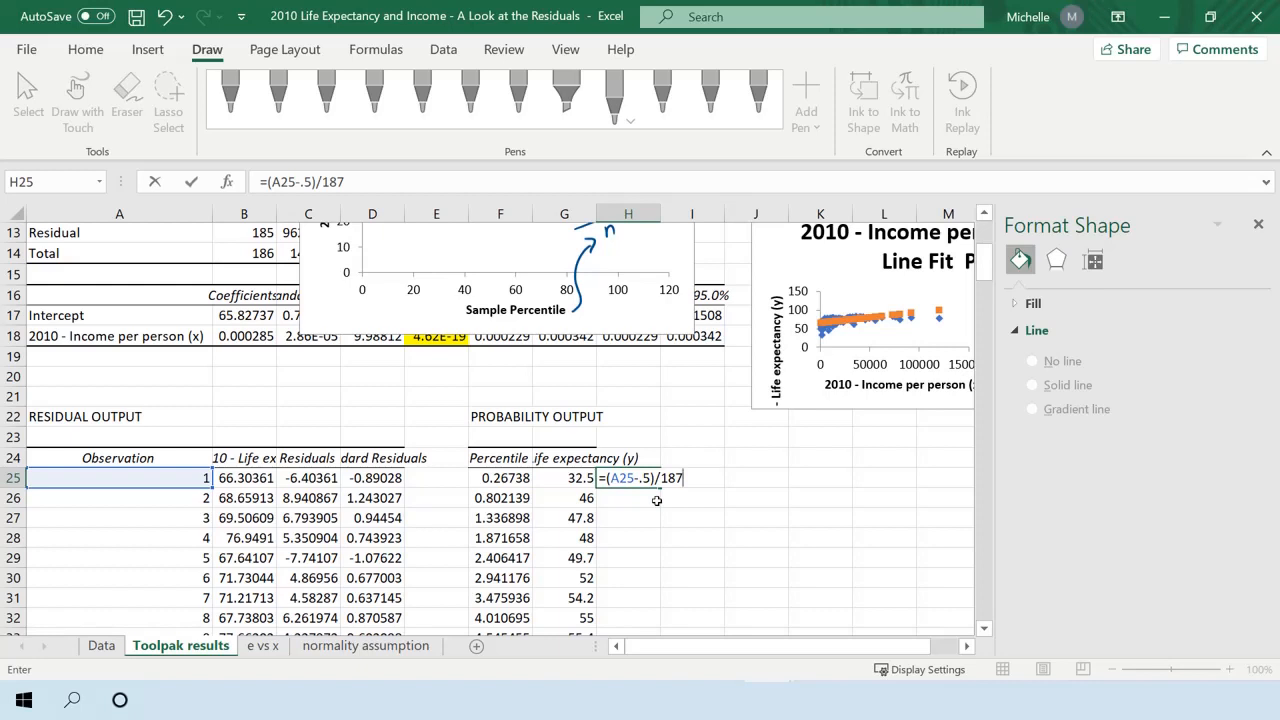
{"action": "type", "text": "*100"}
{"action": "key", "text": "Return"}
{"action": "left_click", "coordinate": [675, 481]}
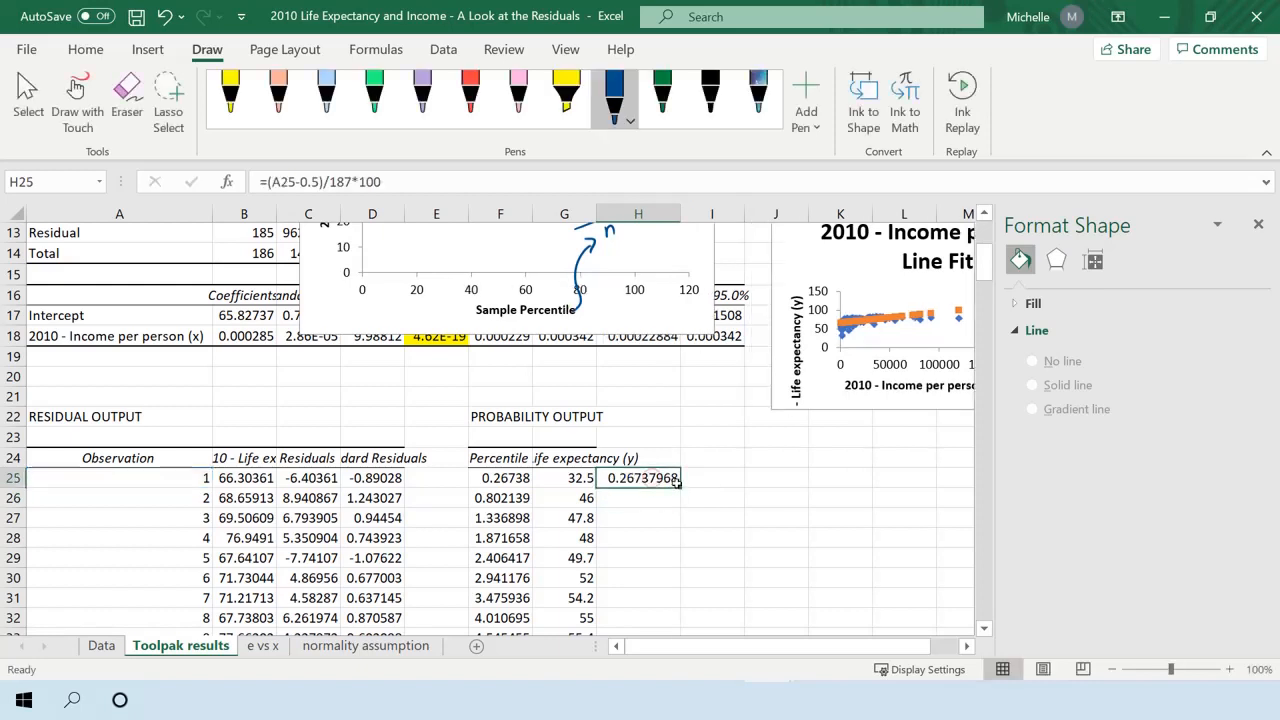
{"action": "double_click", "coordinate": [677, 482]}
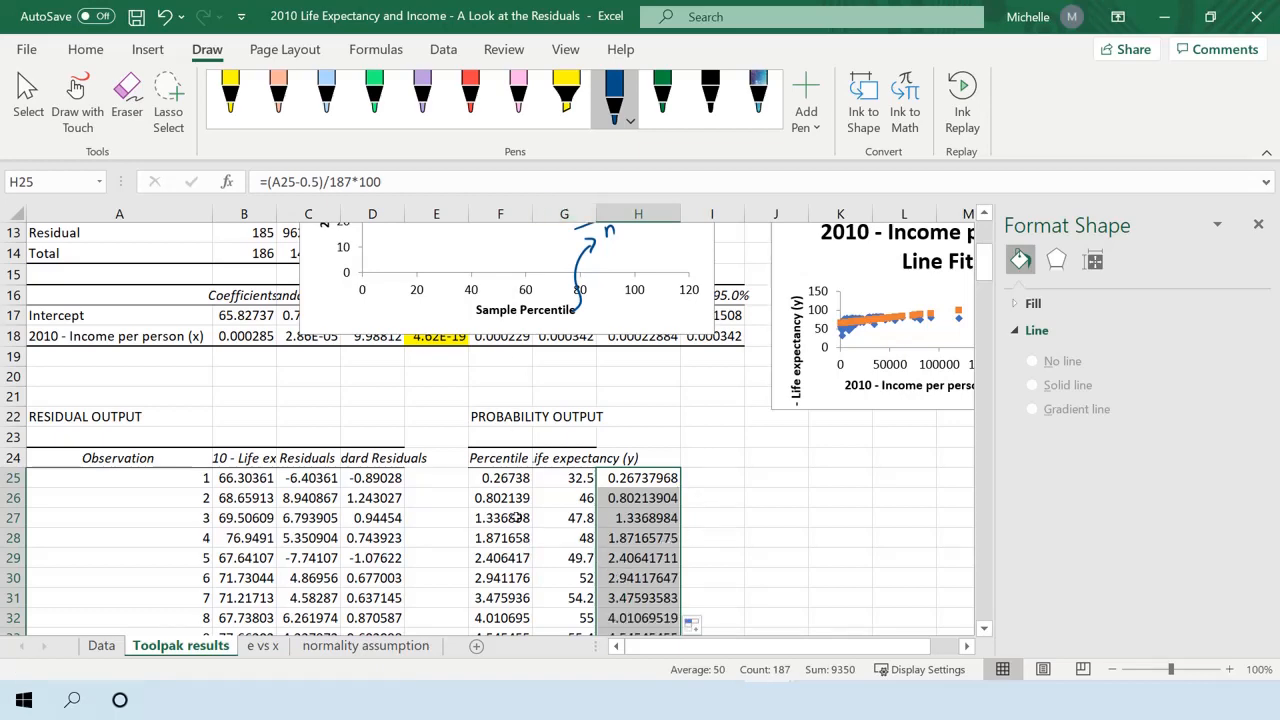
Check the Normal Probability Plot's source ranges against the calculated percentiles beside the probability output.
{"action": "scroll", "coordinate": [517, 518], "scroll_direction": "up", "scroll_amount": 4}
{"action": "left_click", "coordinate": [464, 342]}
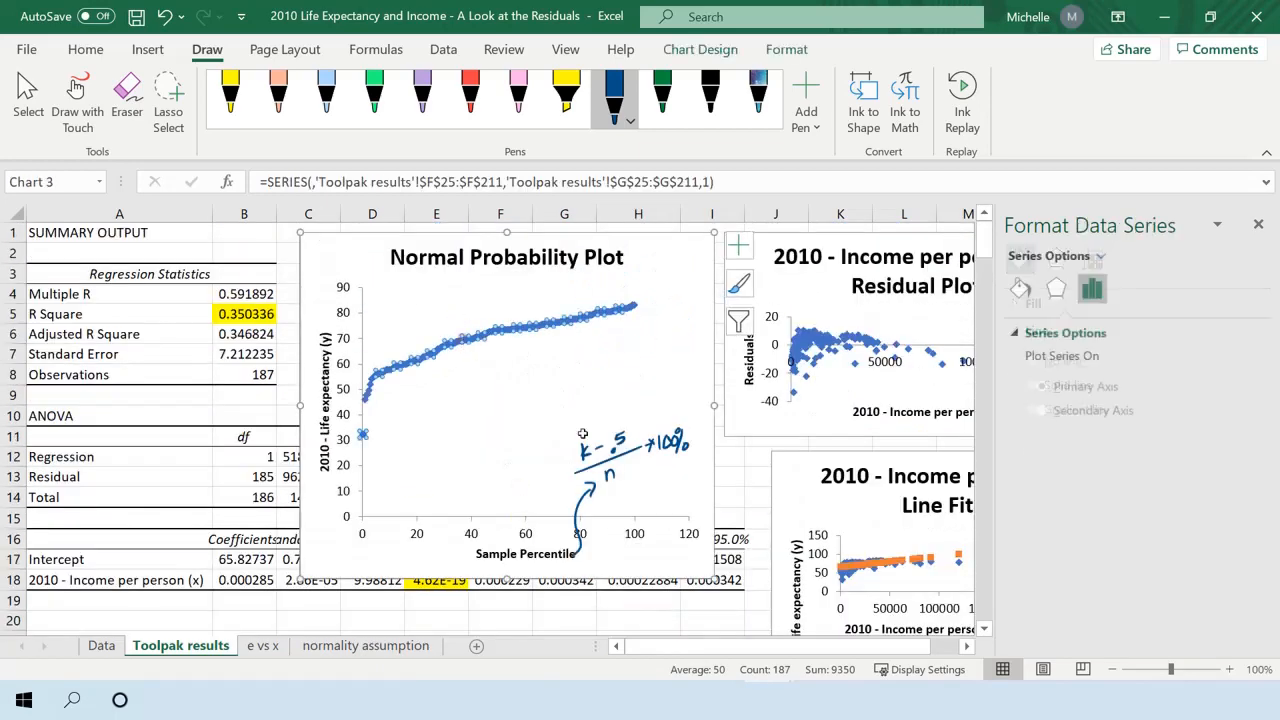
{"action": "scroll", "coordinate": [650, 372], "scroll_direction": "down", "scroll_amount": 4}
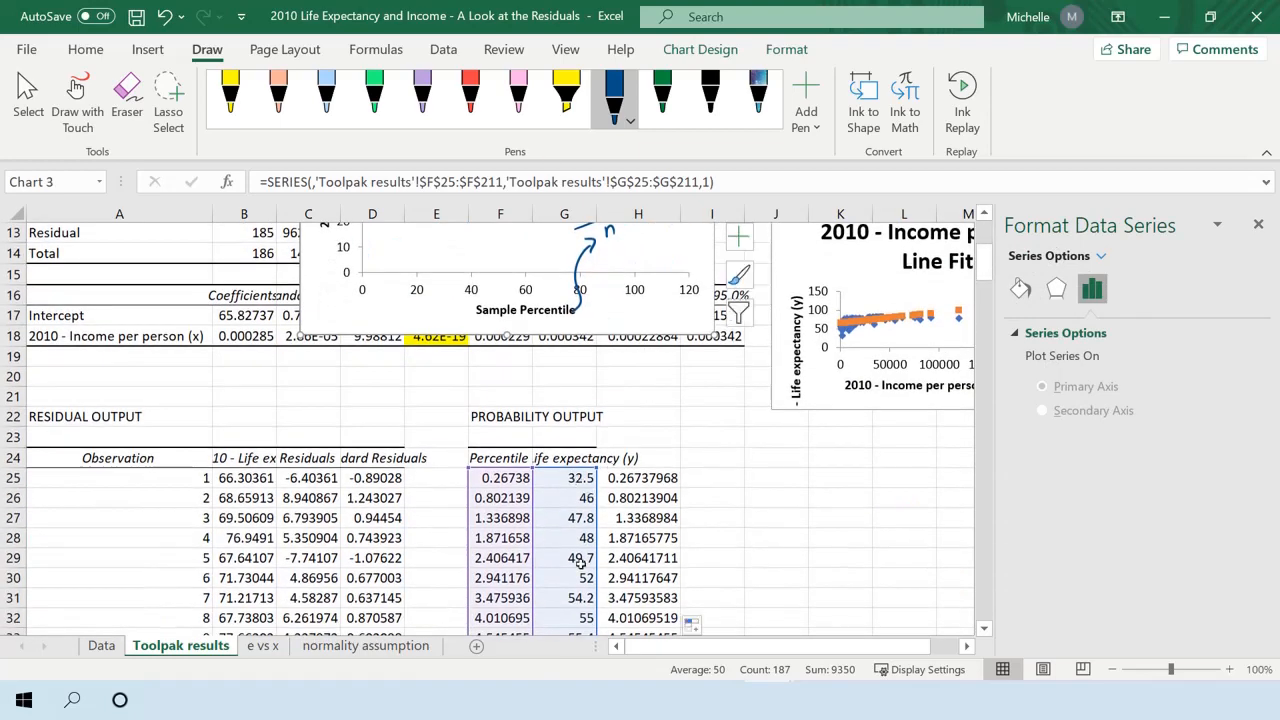
{"action": "scroll", "coordinate": [736, 517], "scroll_direction": "up", "scroll_amount": 4}
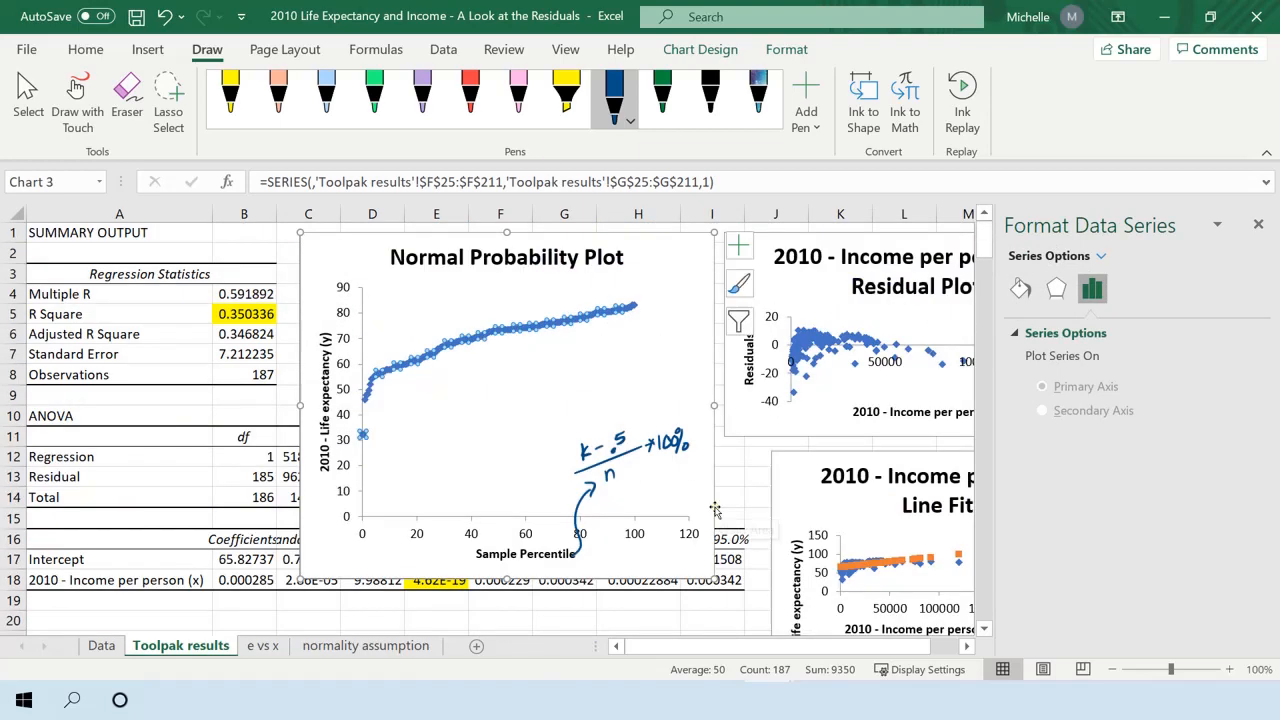
{"action": "scroll", "coordinate": [702, 517], "scroll_direction": "down", "scroll_amount": 1}
{"action": "scroll", "coordinate": [714, 528], "scroll_direction": "down", "scroll_amount": 1}
{"action": "scroll", "coordinate": [714, 528], "scroll_direction": "up", "scroll_amount": 1}
Compare the hand-built normal prob plot and its formulas with the e vs x plot and the Toolpak Normal Probability Plot.
{"action": "left_click", "coordinate": [360, 646]}
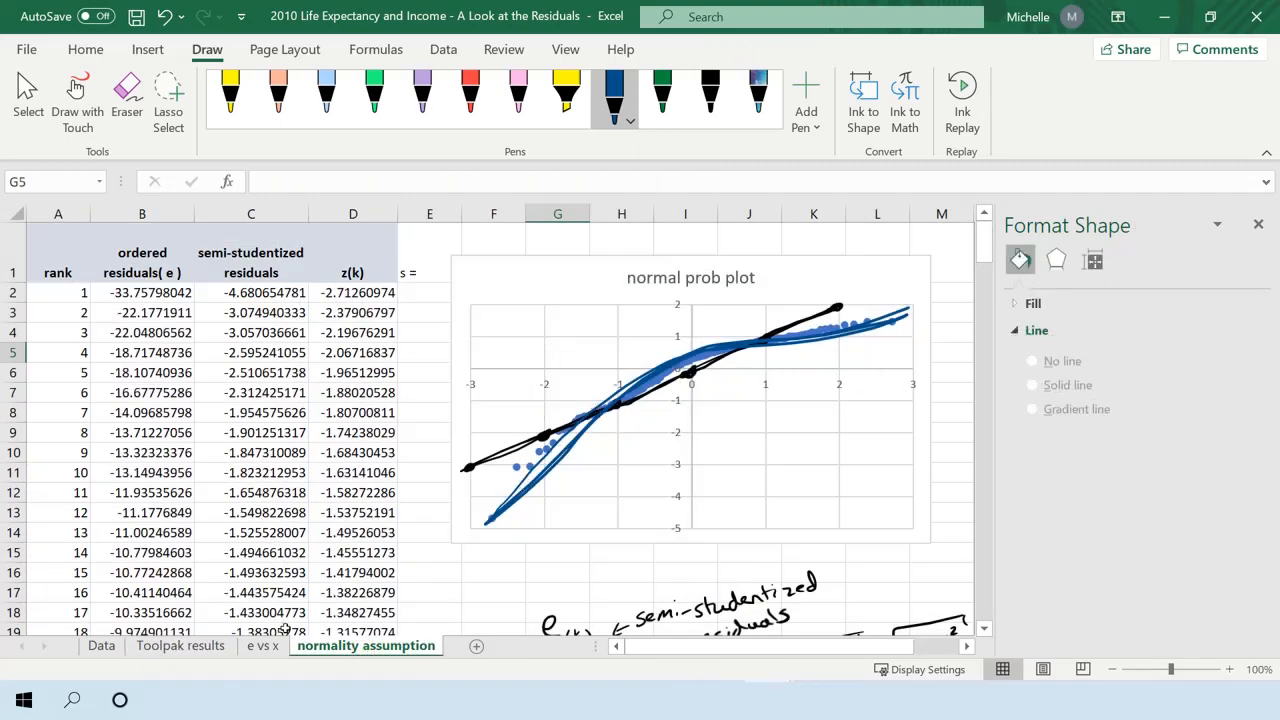
{"action": "left_click", "coordinate": [180, 646]}
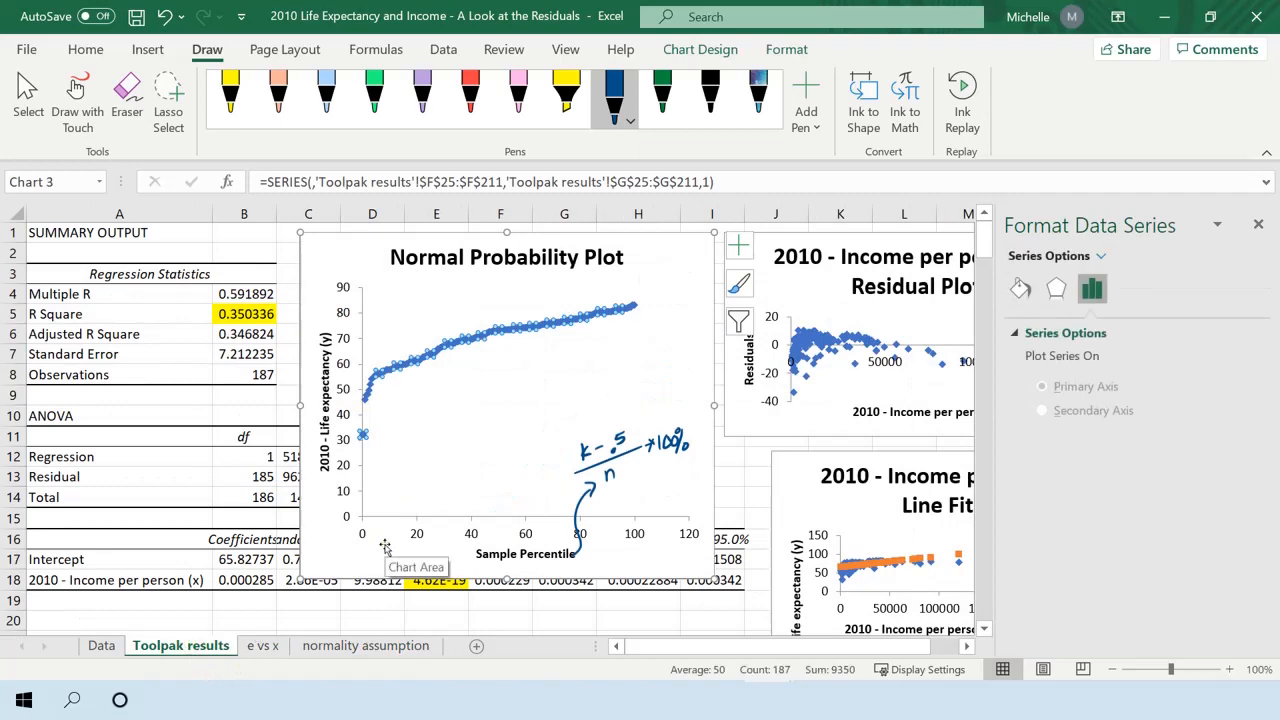
{"action": "left_click", "coordinate": [360, 646]}
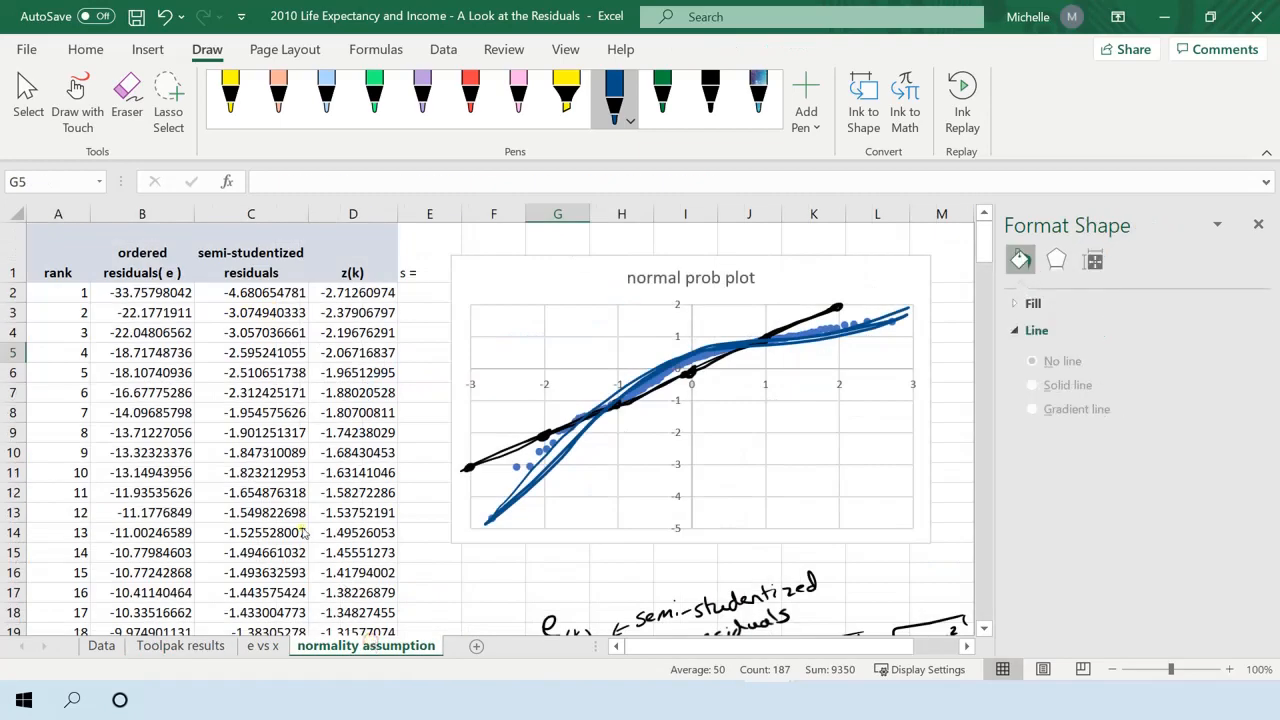
{"action": "scroll", "coordinate": [596, 482], "scroll_direction": "down", "scroll_amount": 3}
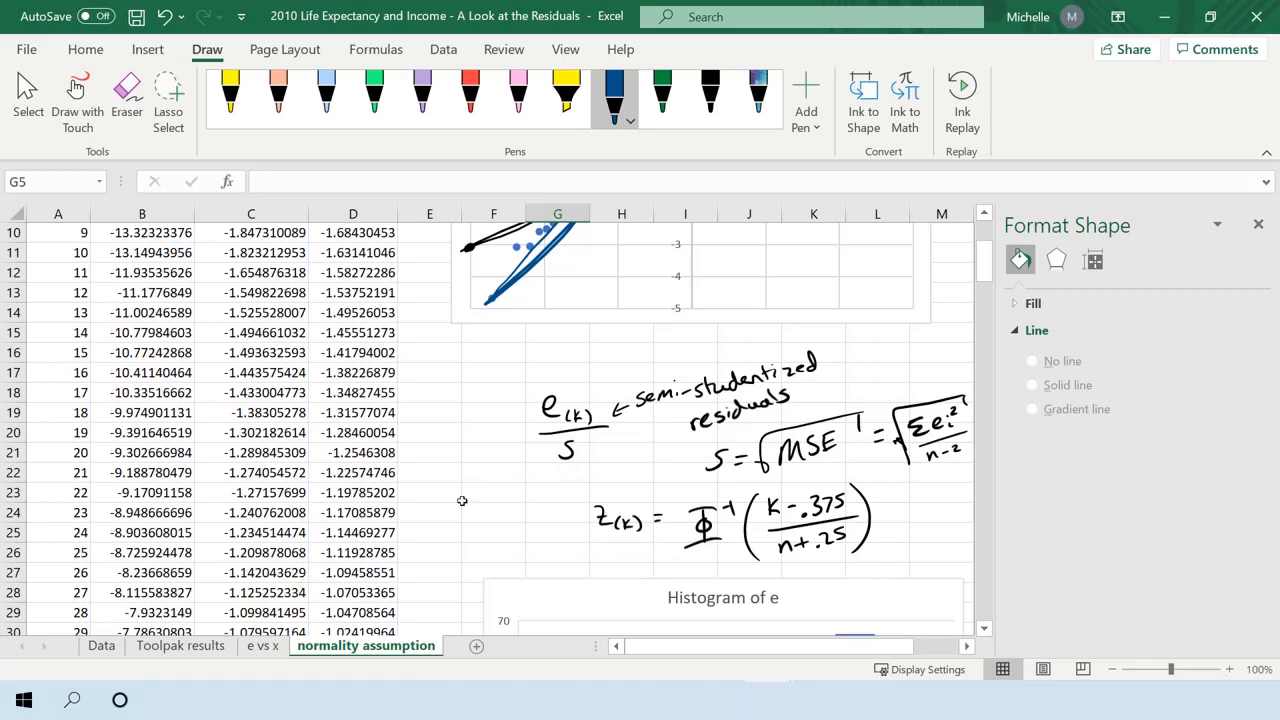
{"action": "scroll", "coordinate": [462, 500], "scroll_direction": "up", "scroll_amount": 3}
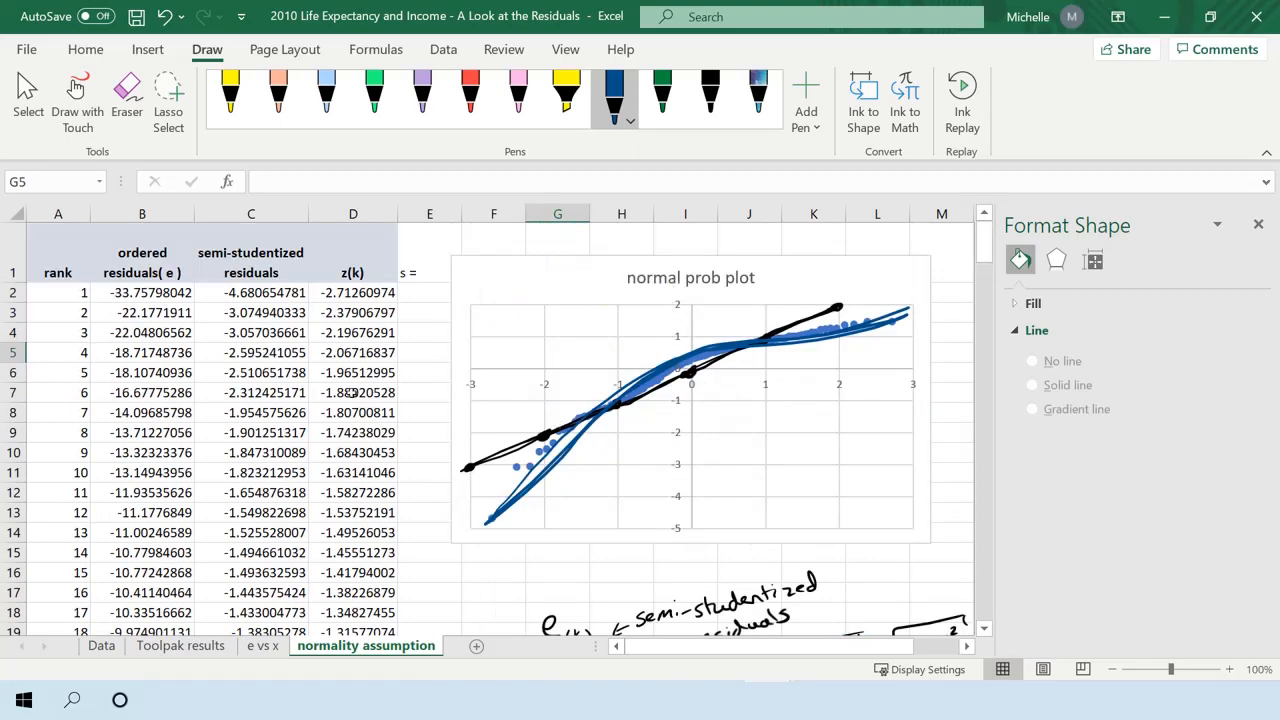
{"action": "left_click", "coordinate": [250, 646]}
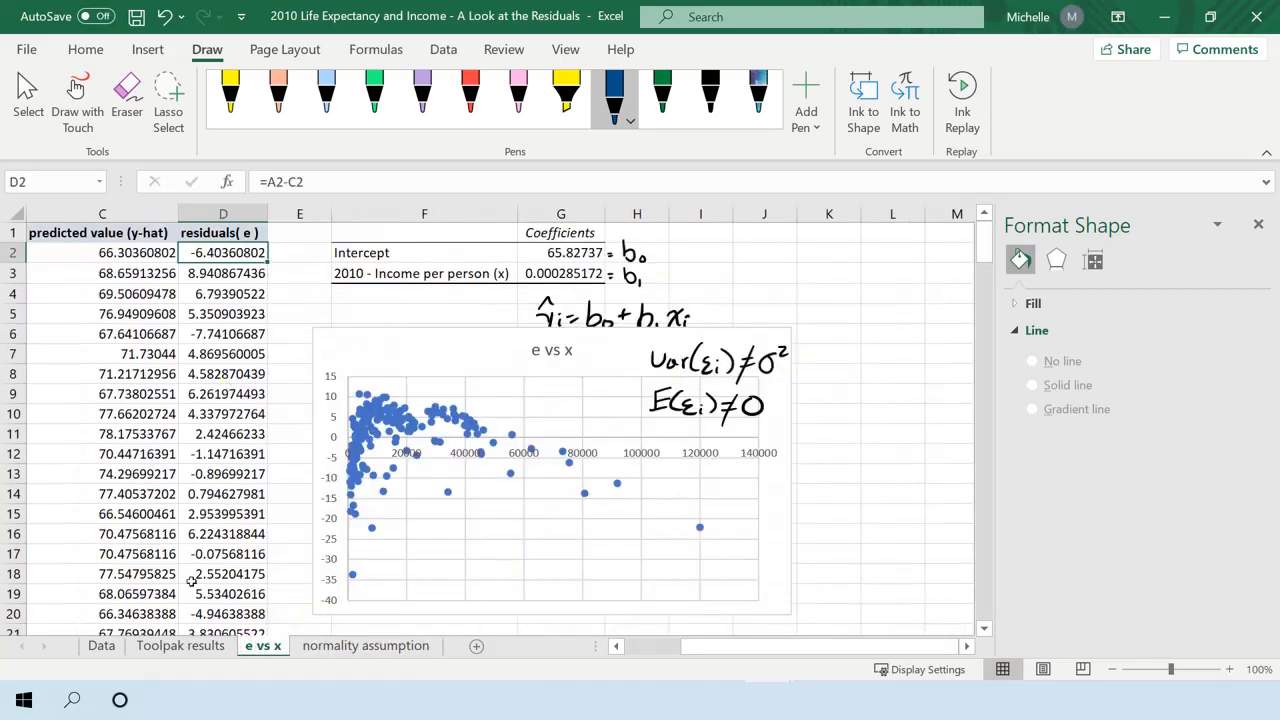
{"action": "left_click", "coordinate": [186, 643]}
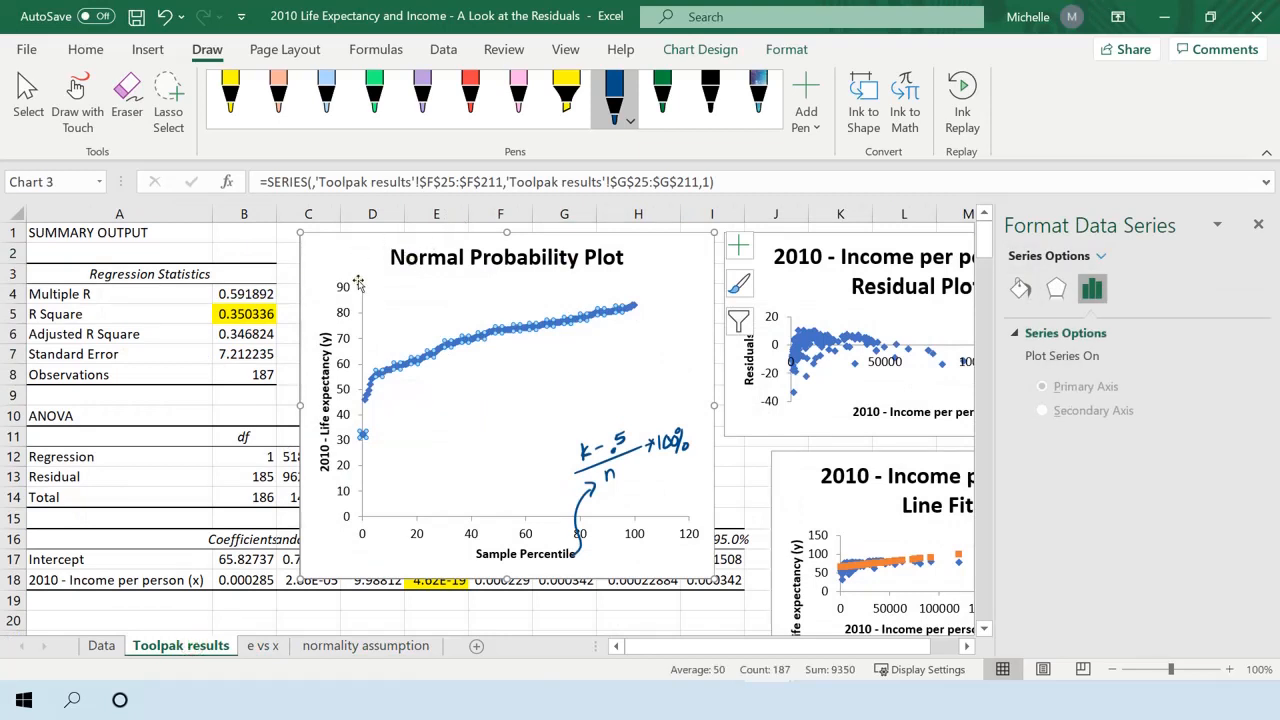